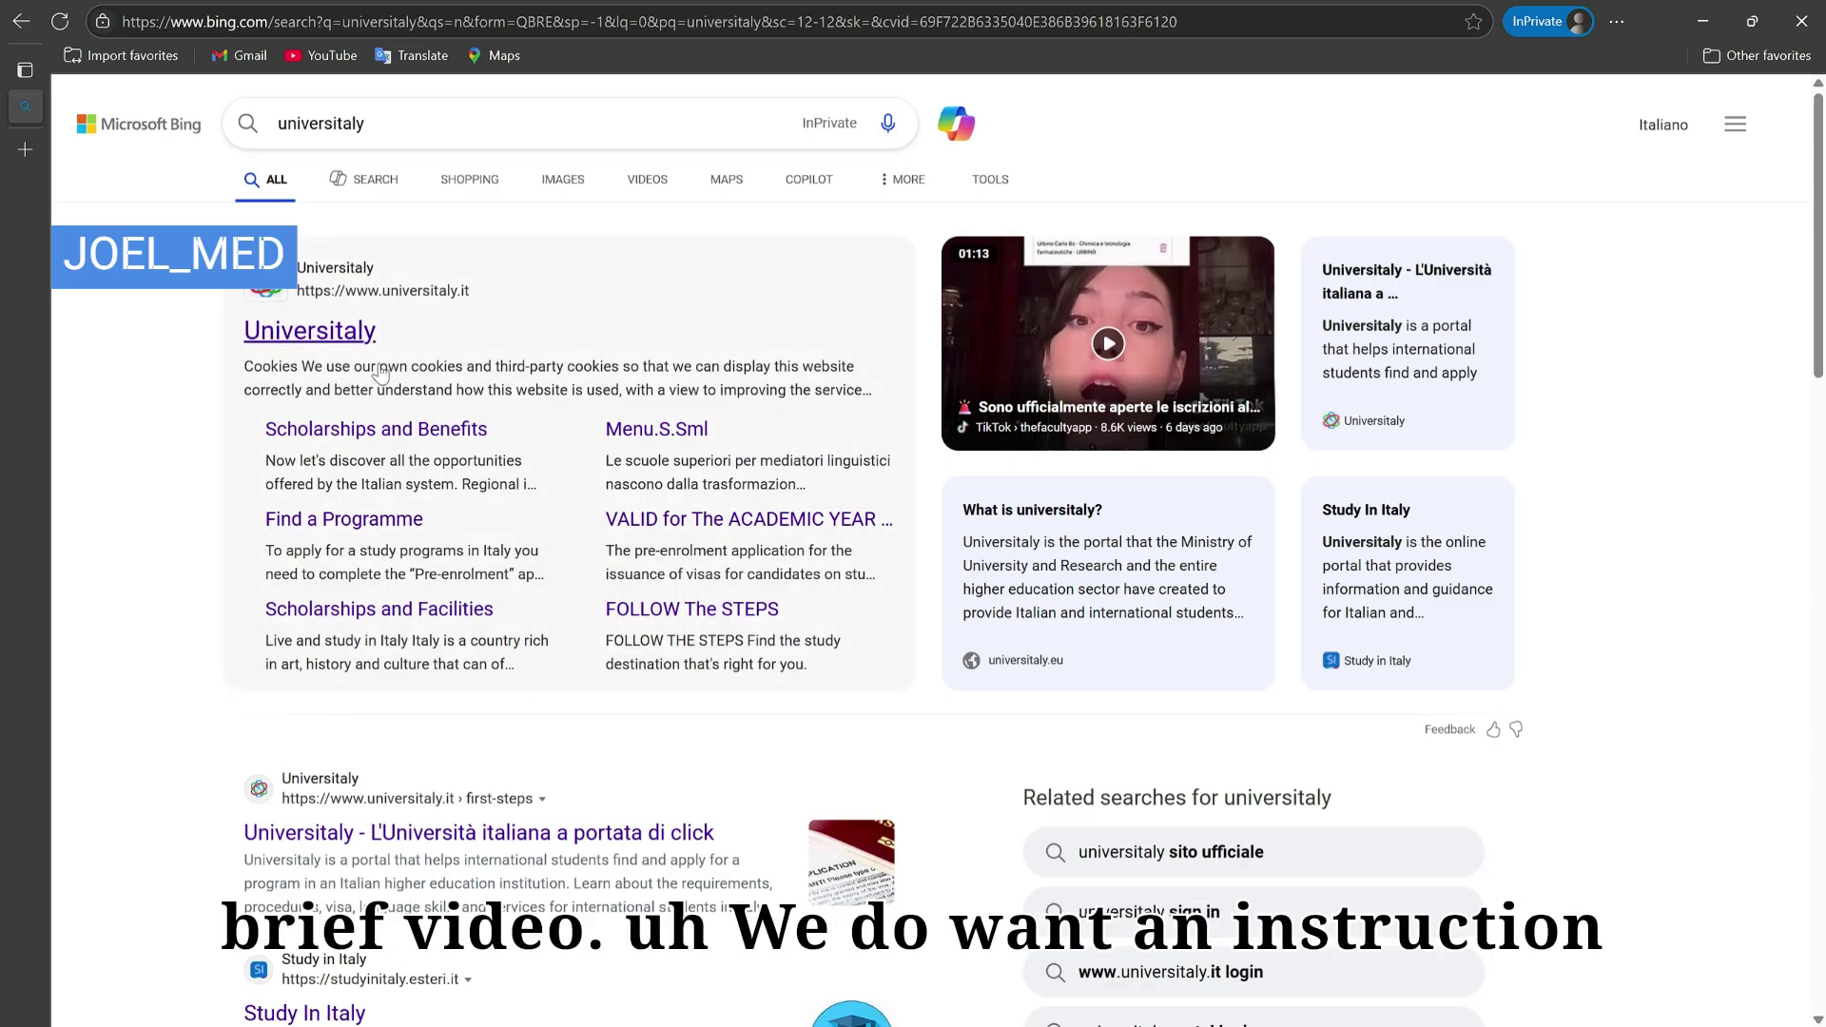
Step: Preview the Universitaly result, then return to Bing and search 'universitaly pre enrolment'
left_click(347, 331)
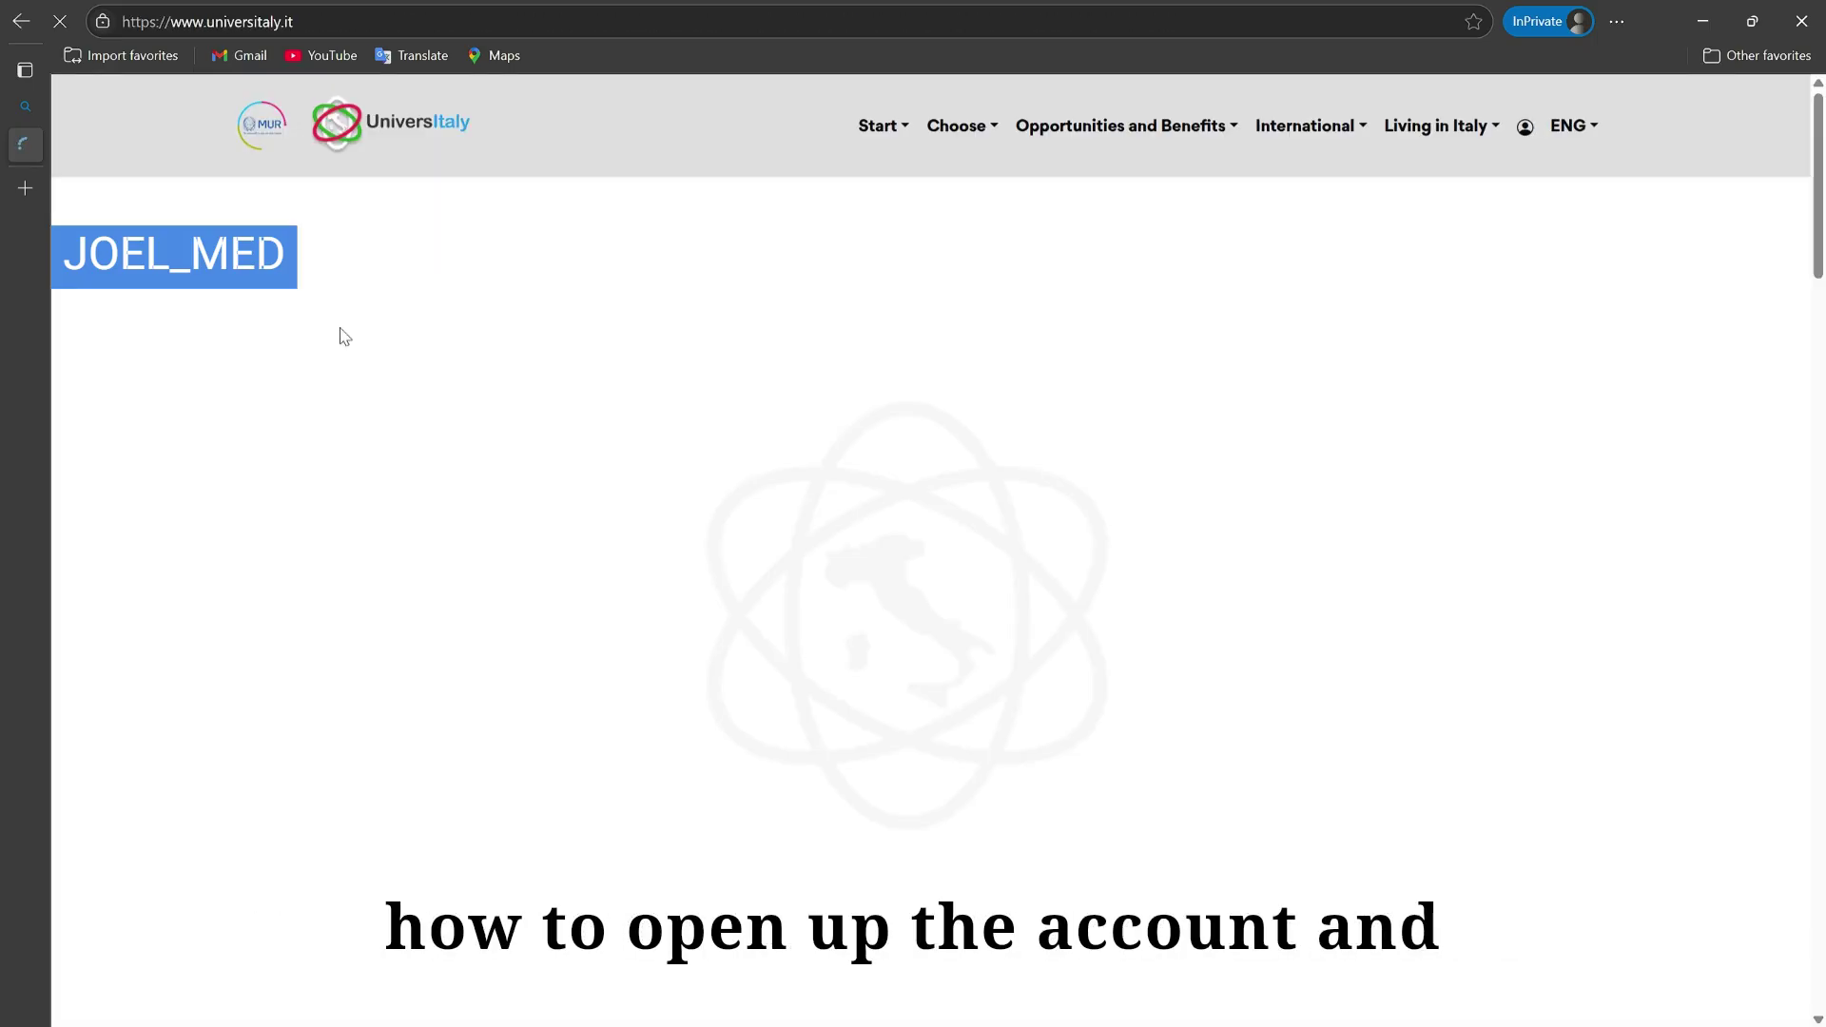
left_click(23, 24)
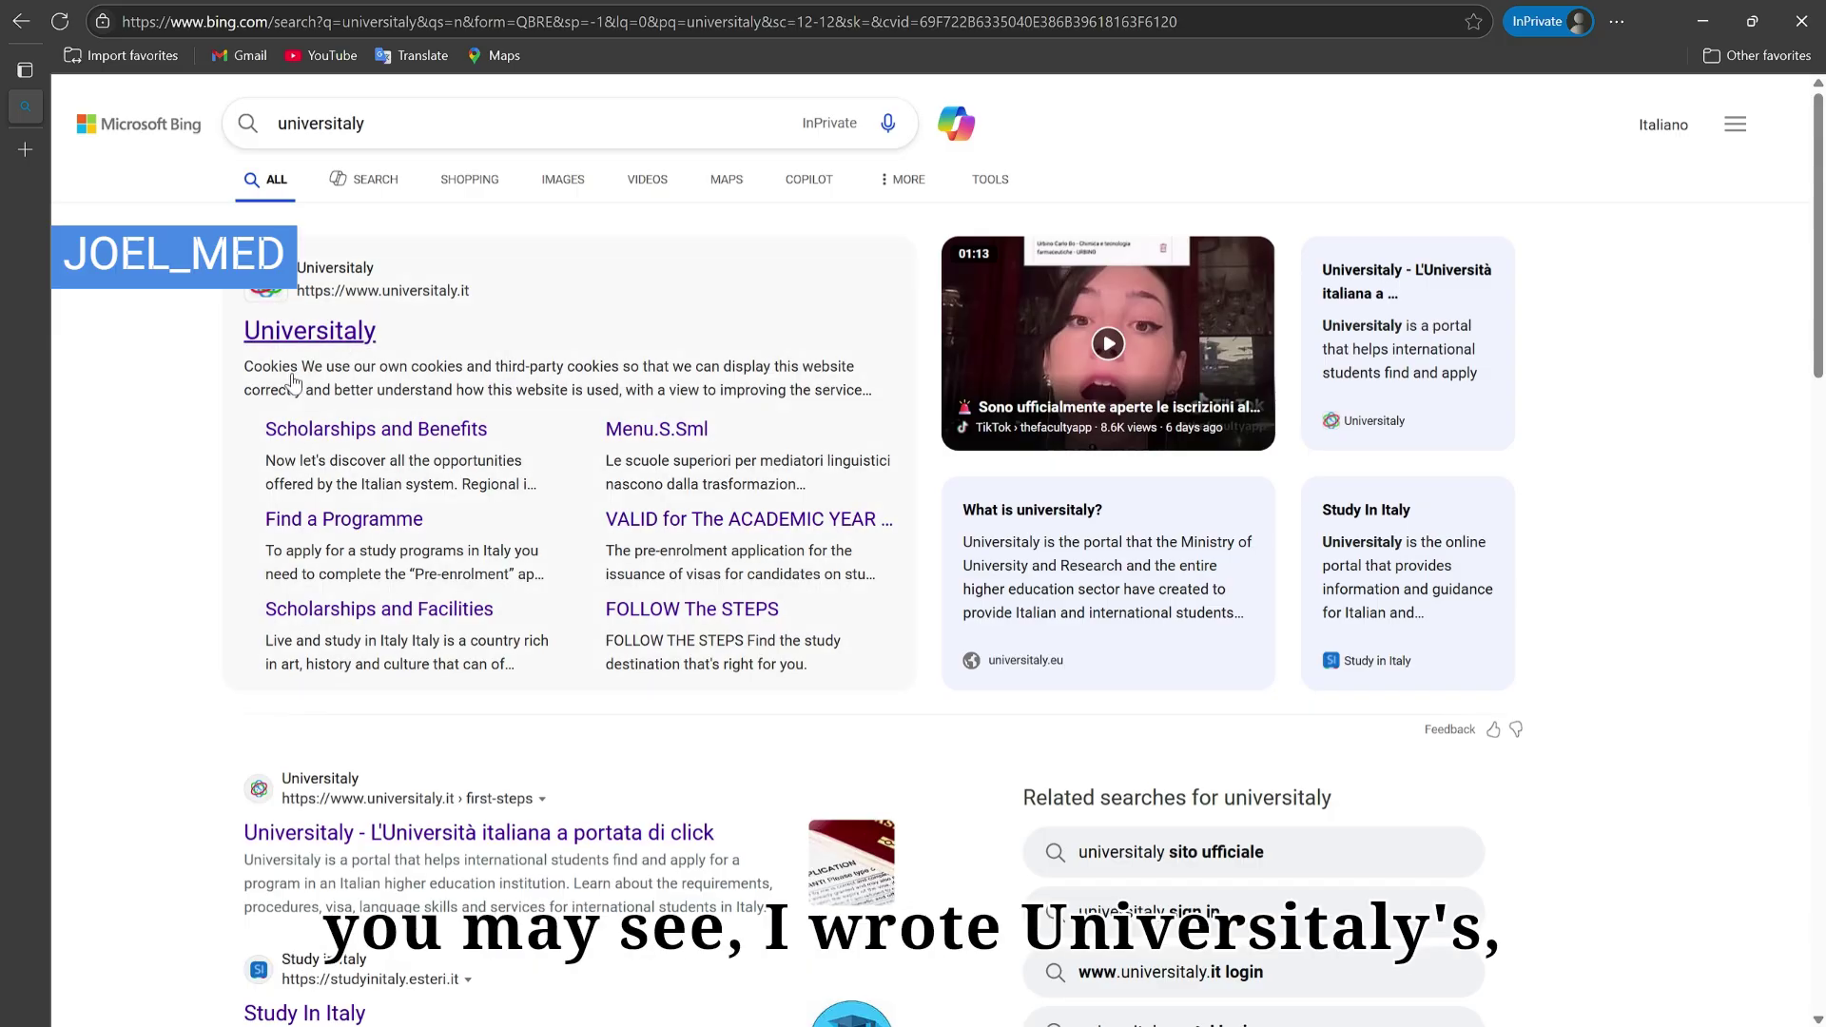
left_click(387, 137)
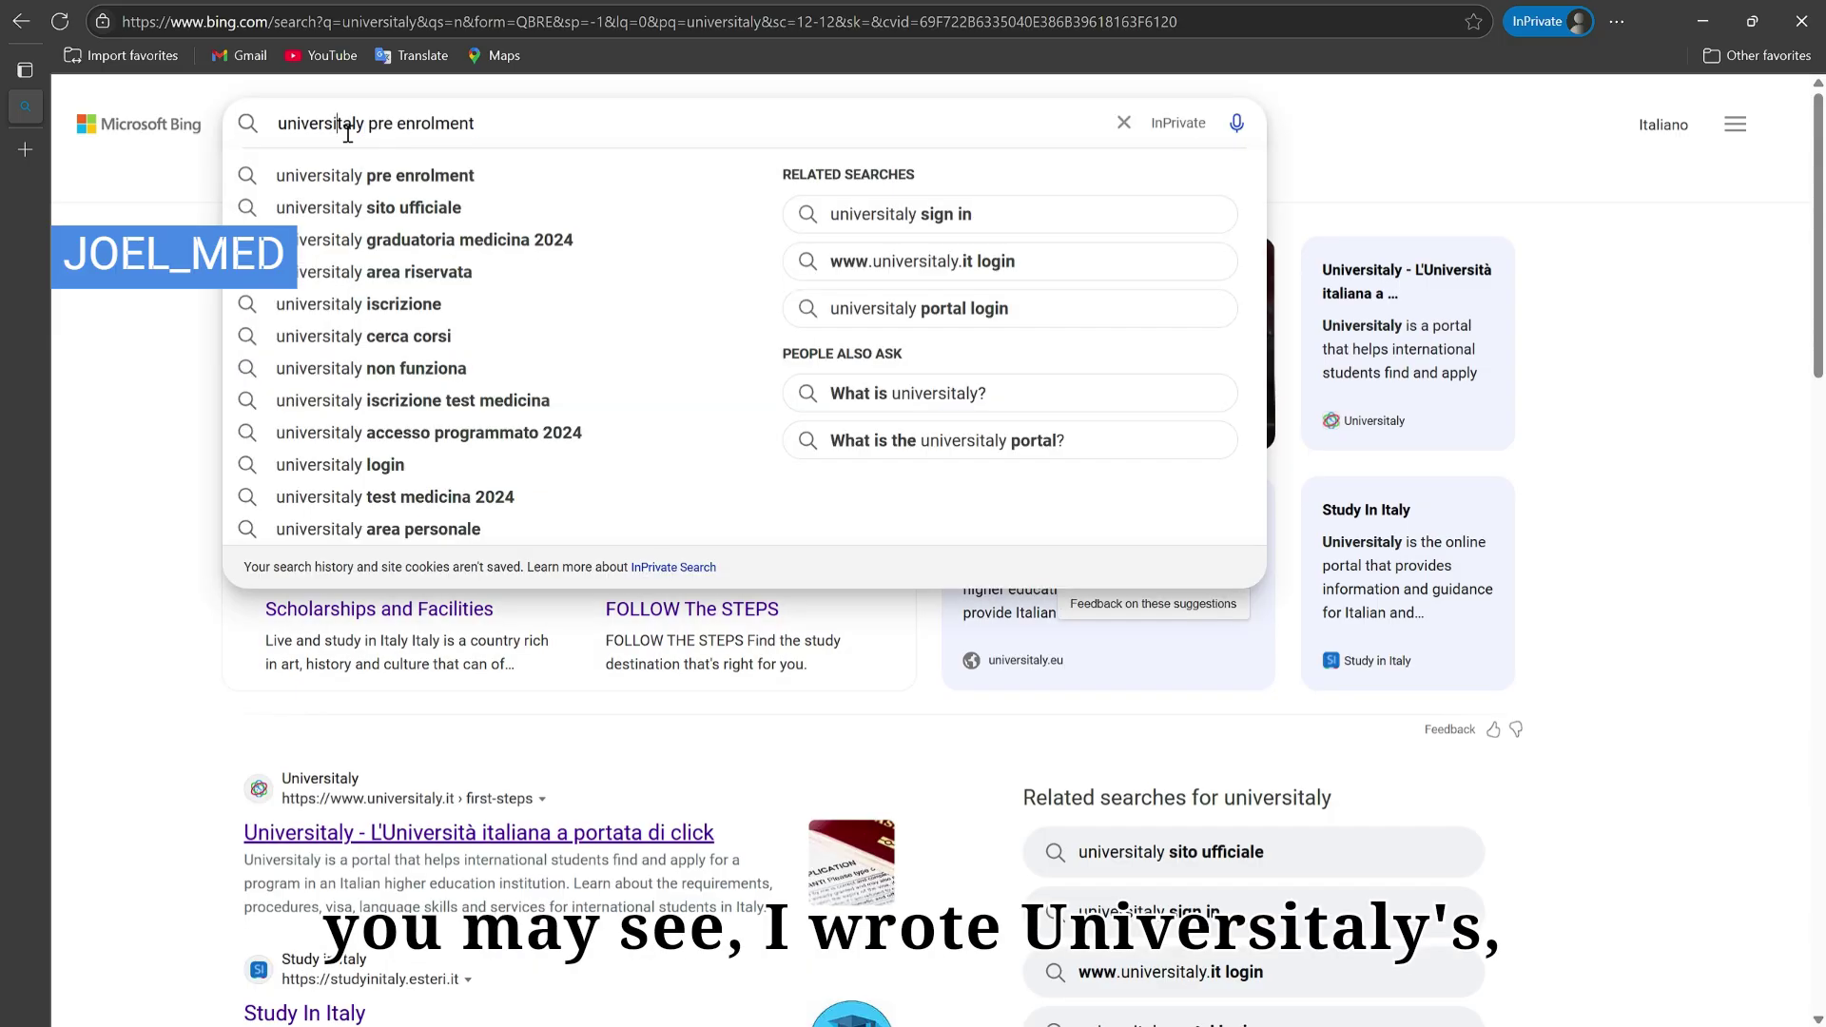
double_click(344, 134)
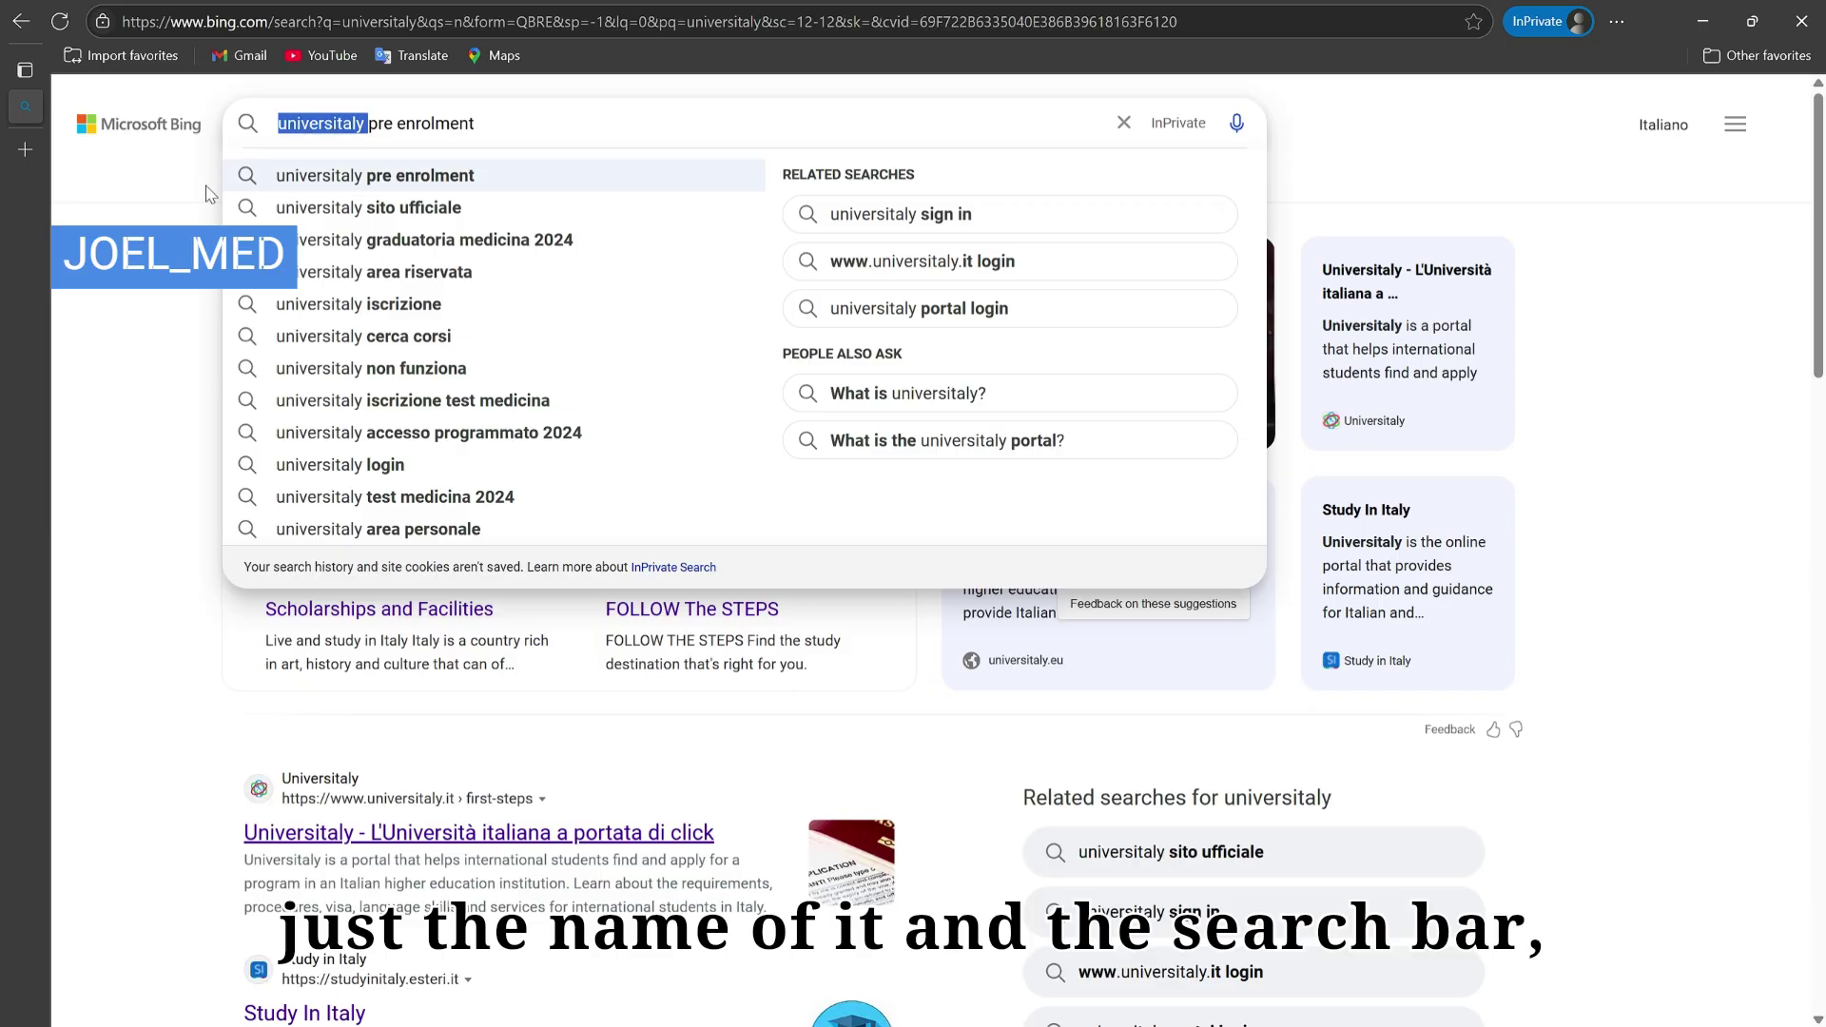
left_click(381, 175)
left_click_drag(514, 142, 373, 139)
key("BackSpace")
key("Return")
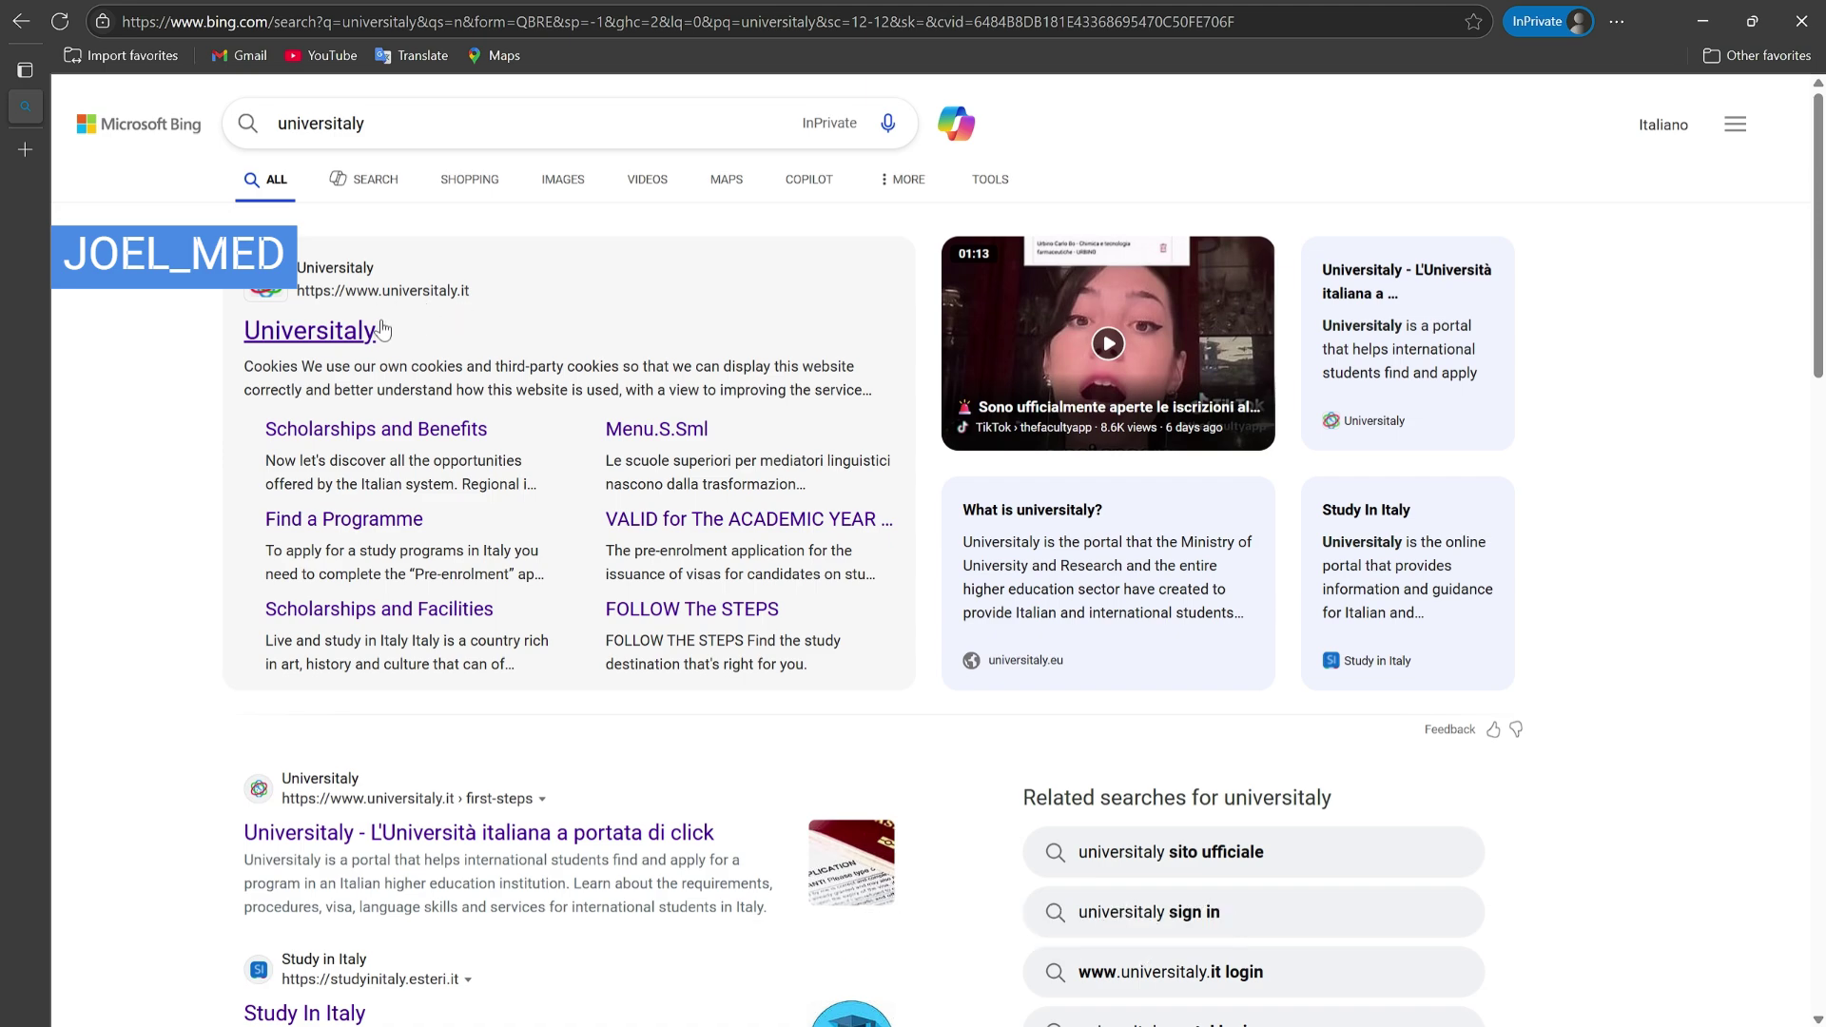
left_click(344, 333)
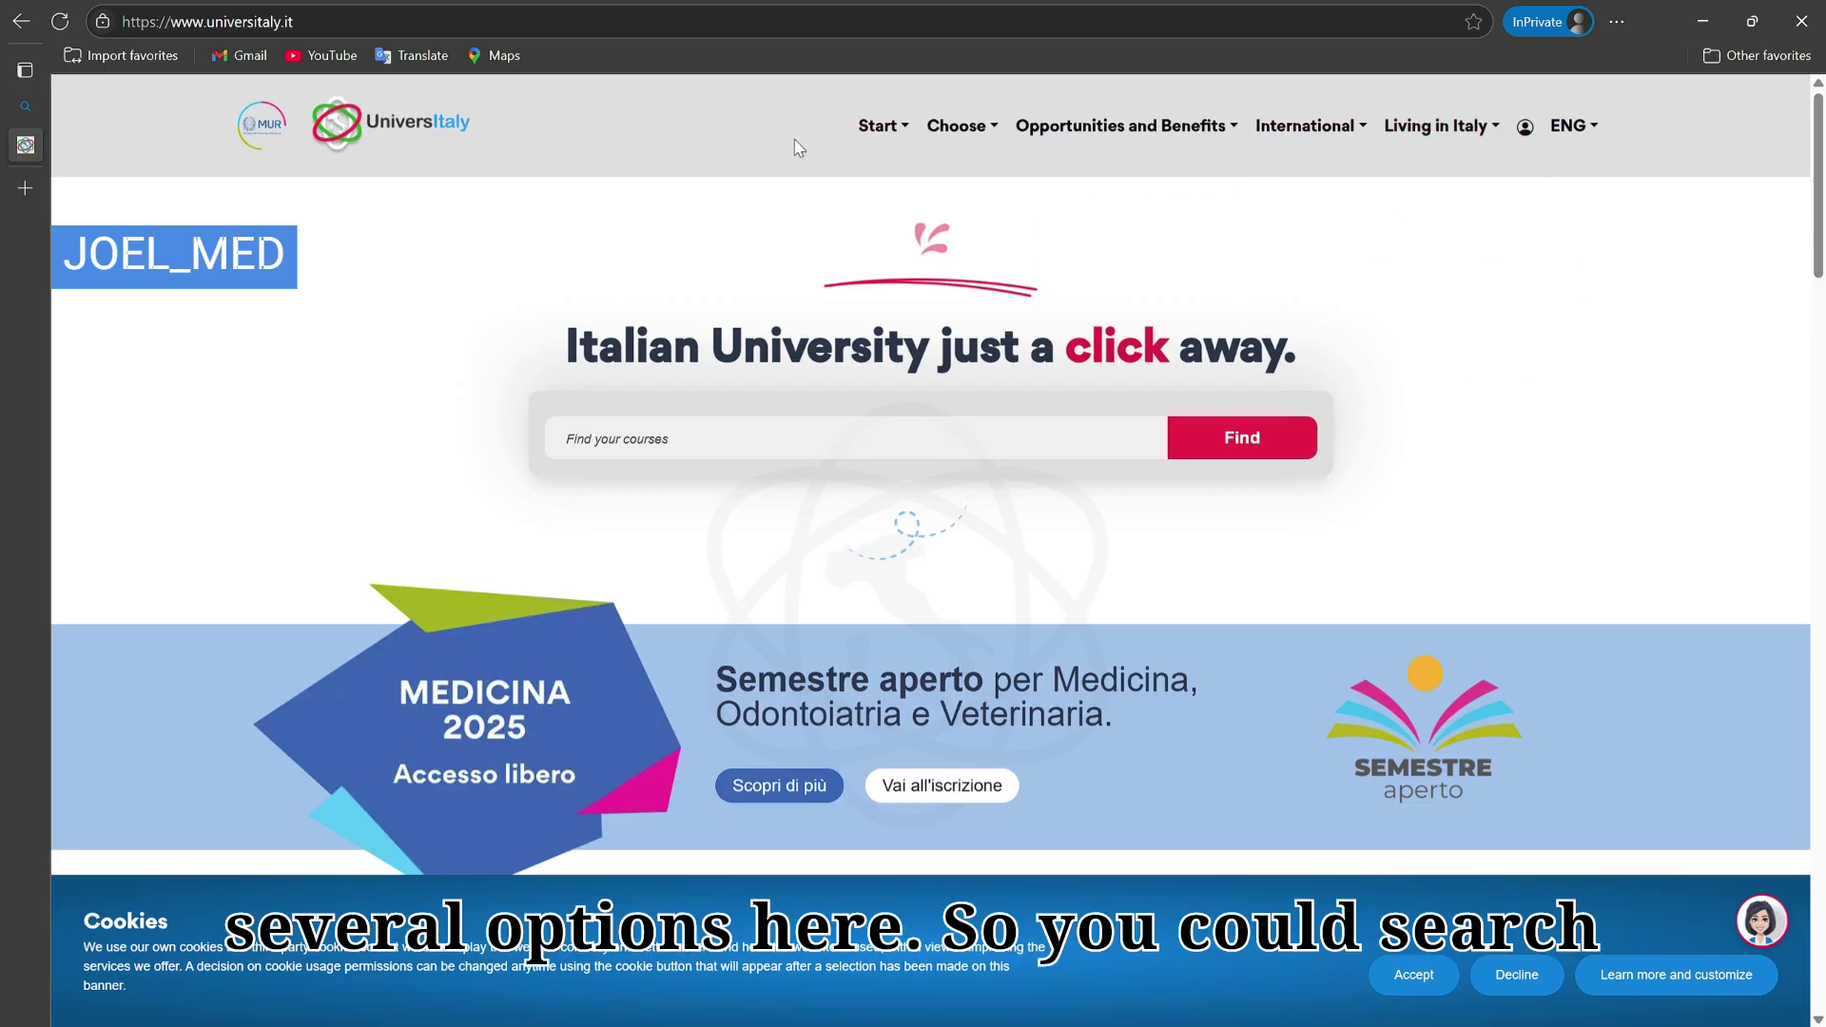
scroll(559, 345, "down", 5)
scroll(566, 350, "down", 5)
scroll(766, 419, "up", 10)
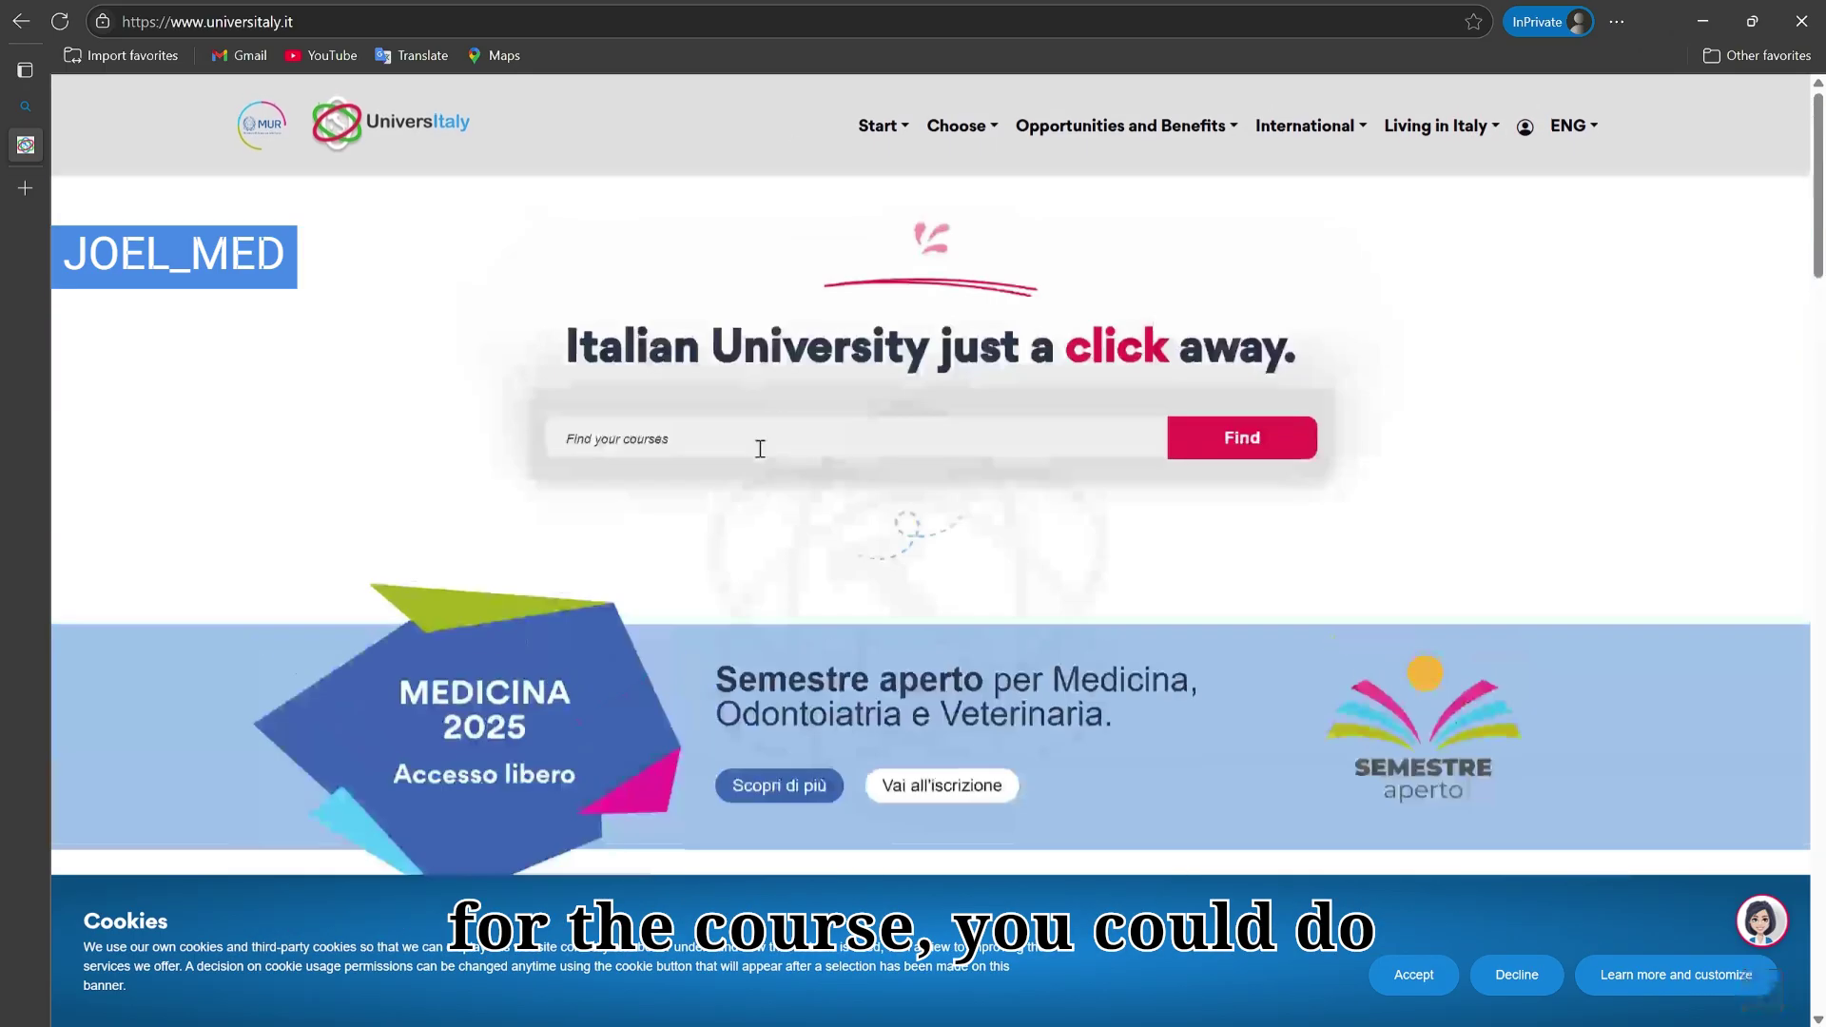
scroll(694, 461, "down", 9)
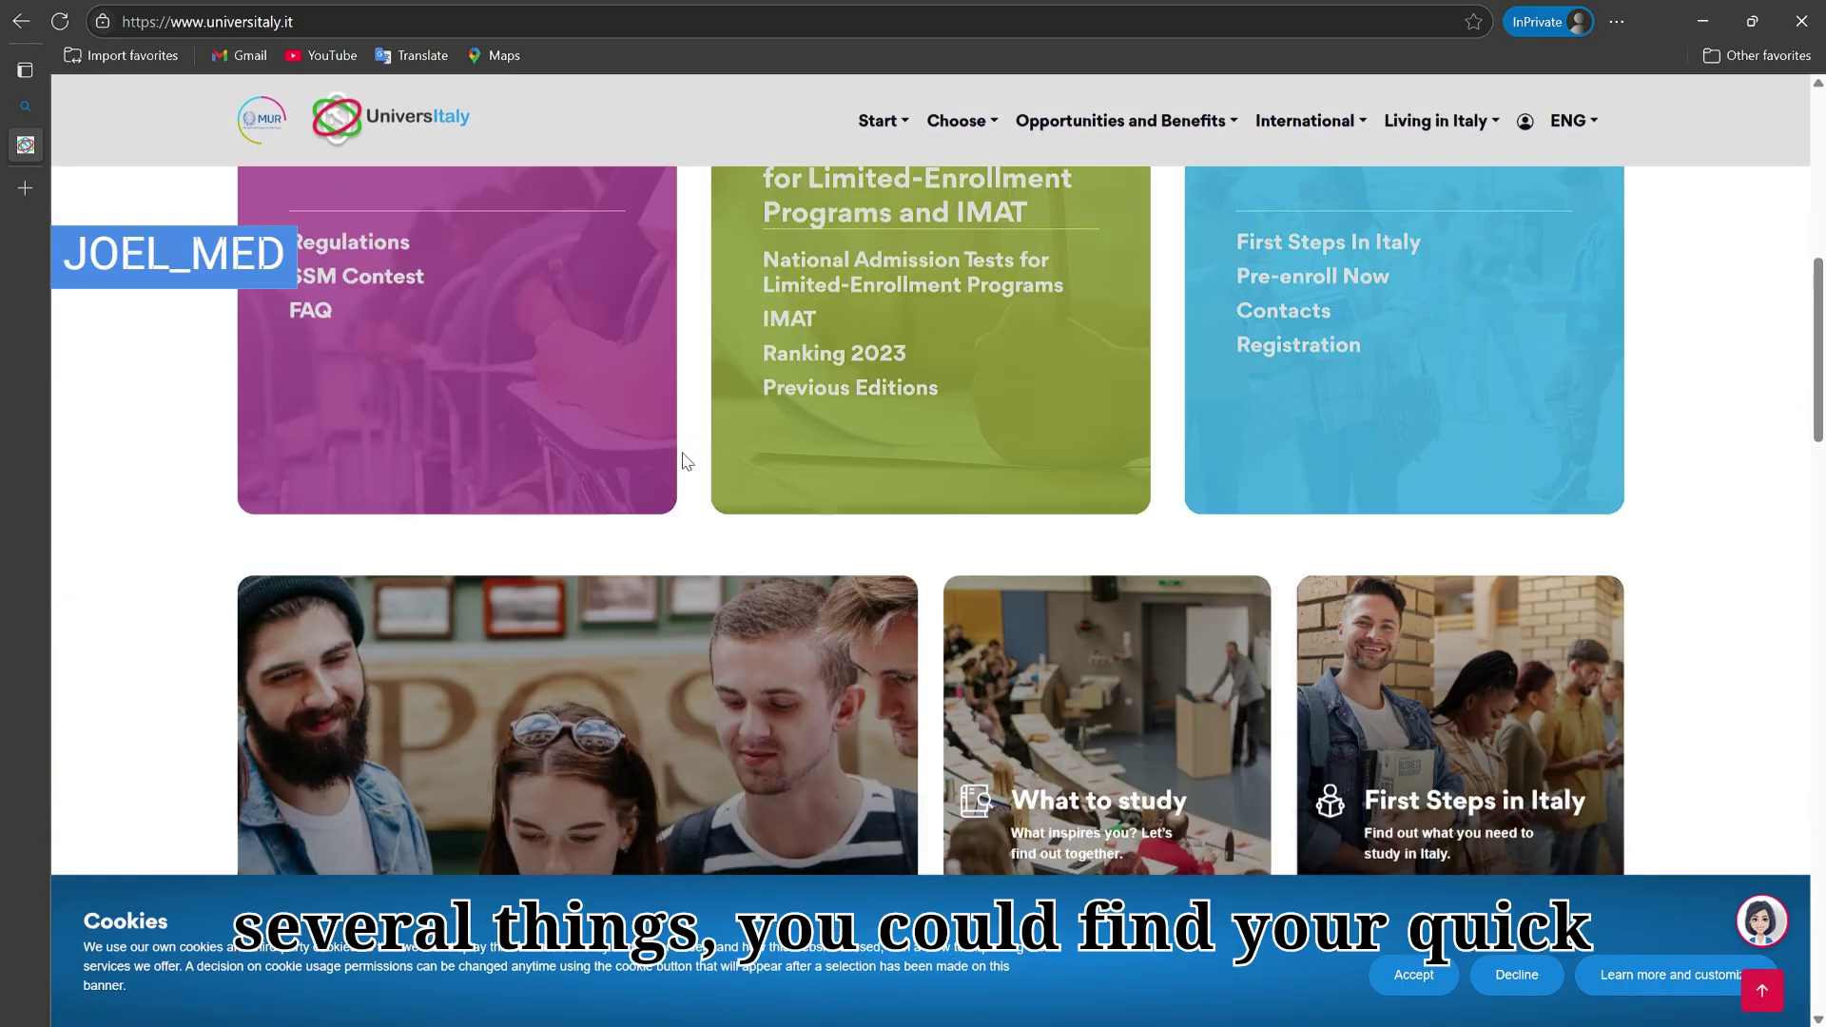
scroll(686, 463, "up", 3)
scroll(685, 457, "down", 5)
scroll(689, 463, "down", 7)
scroll(691, 463, "up", 2)
scroll(685, 463, "down", 5)
scroll(682, 462, "up", 8)
scroll(682, 453, "up", 10)
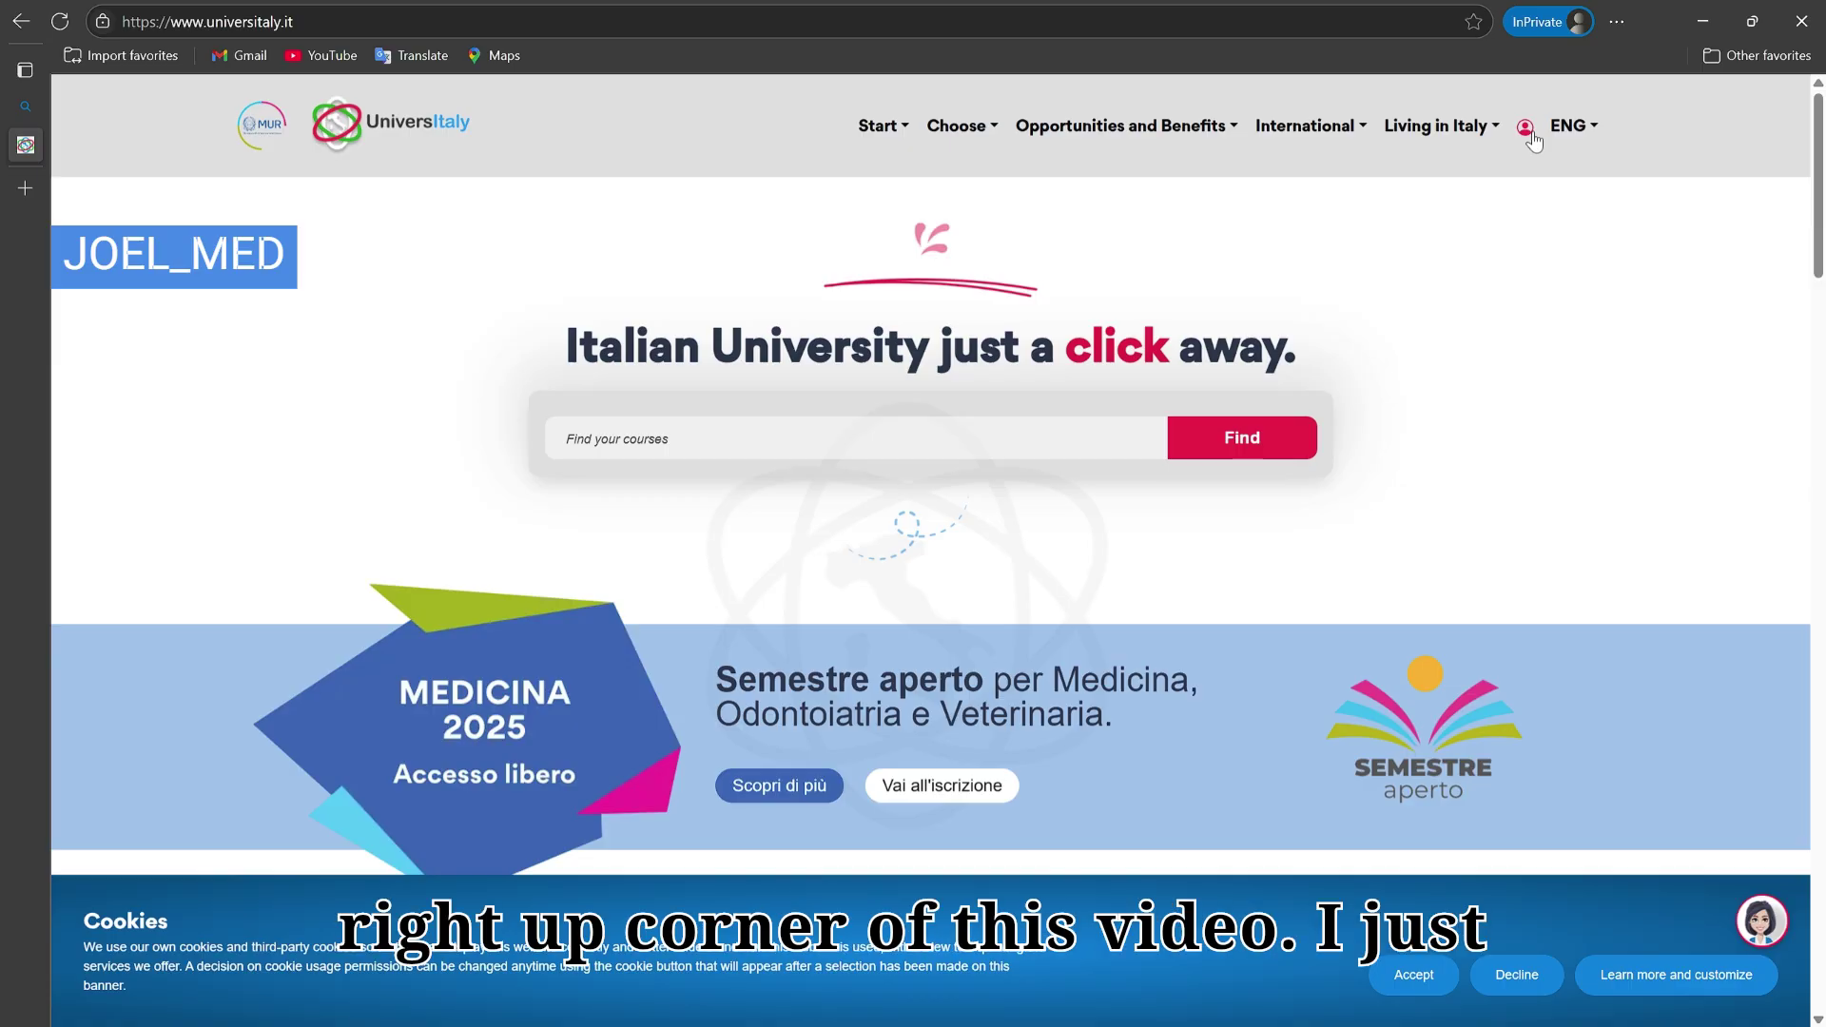
Step: Reach the sso.mur.gov.it sign-in page from the header account icon and choose Registrati
left_click(1527, 131)
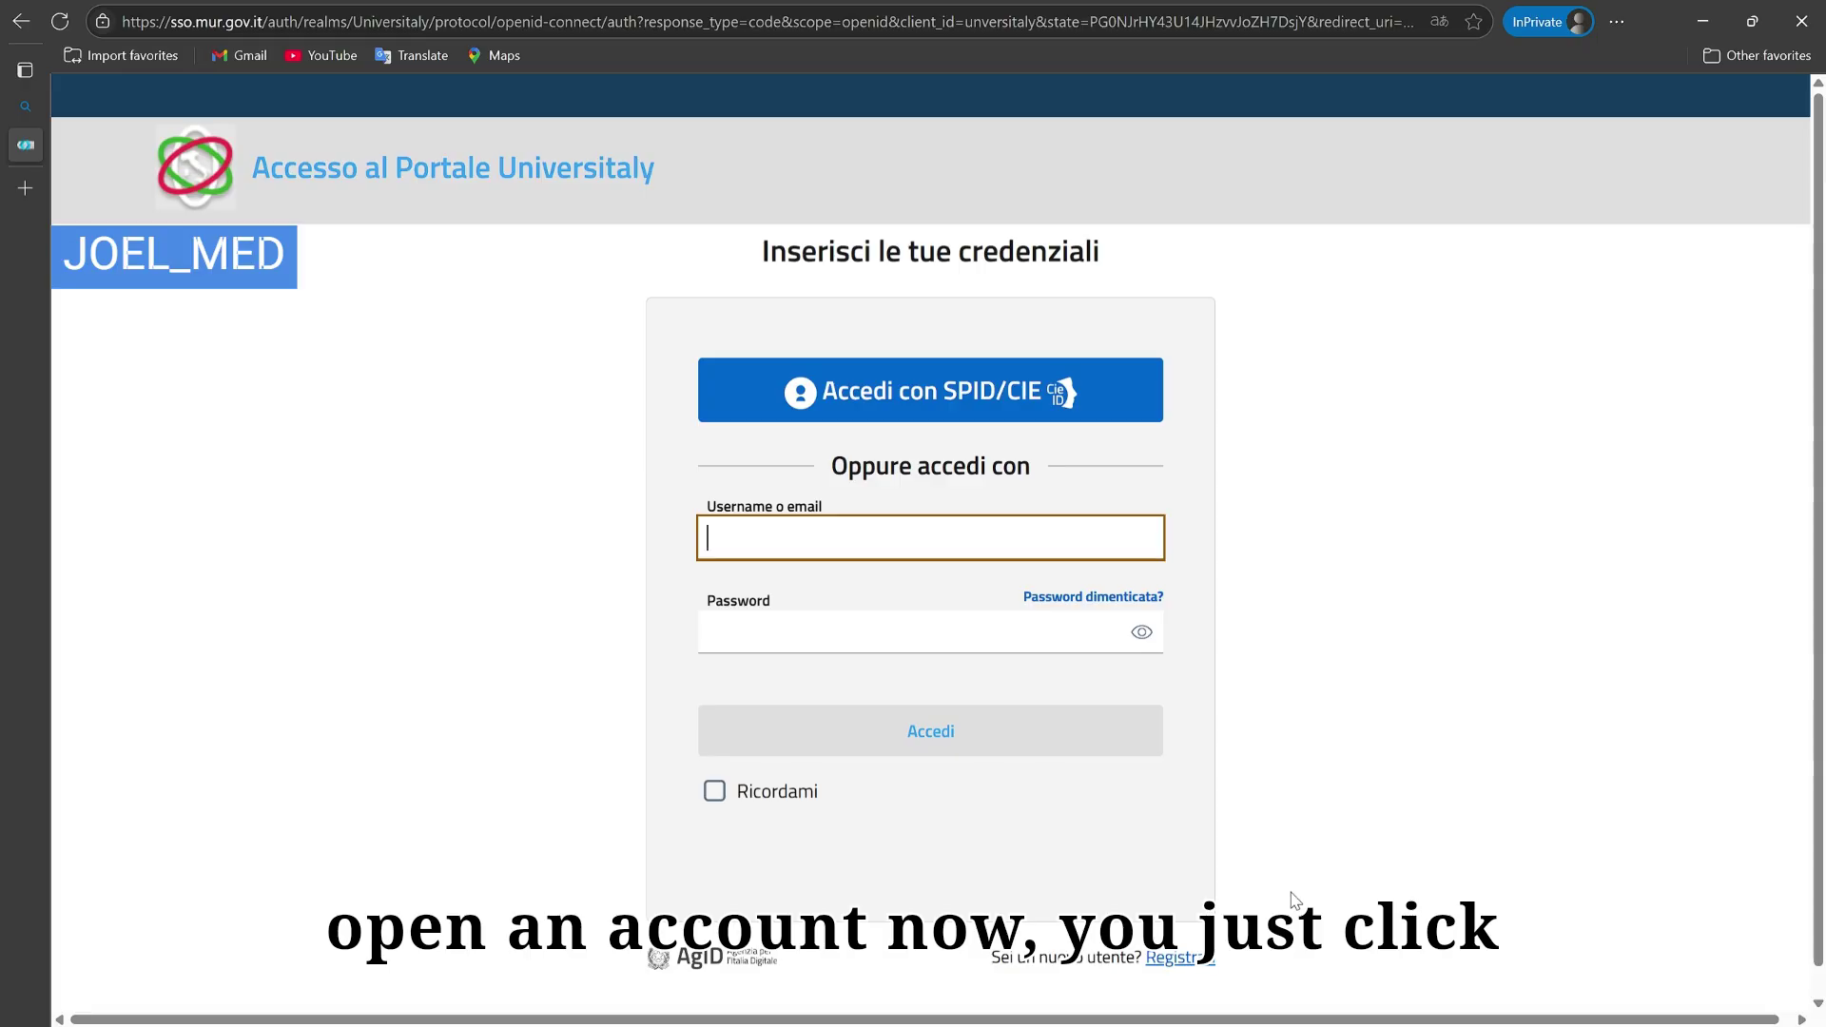
left_click_drag(989, 960, 1221, 963)
left_click(1182, 983)
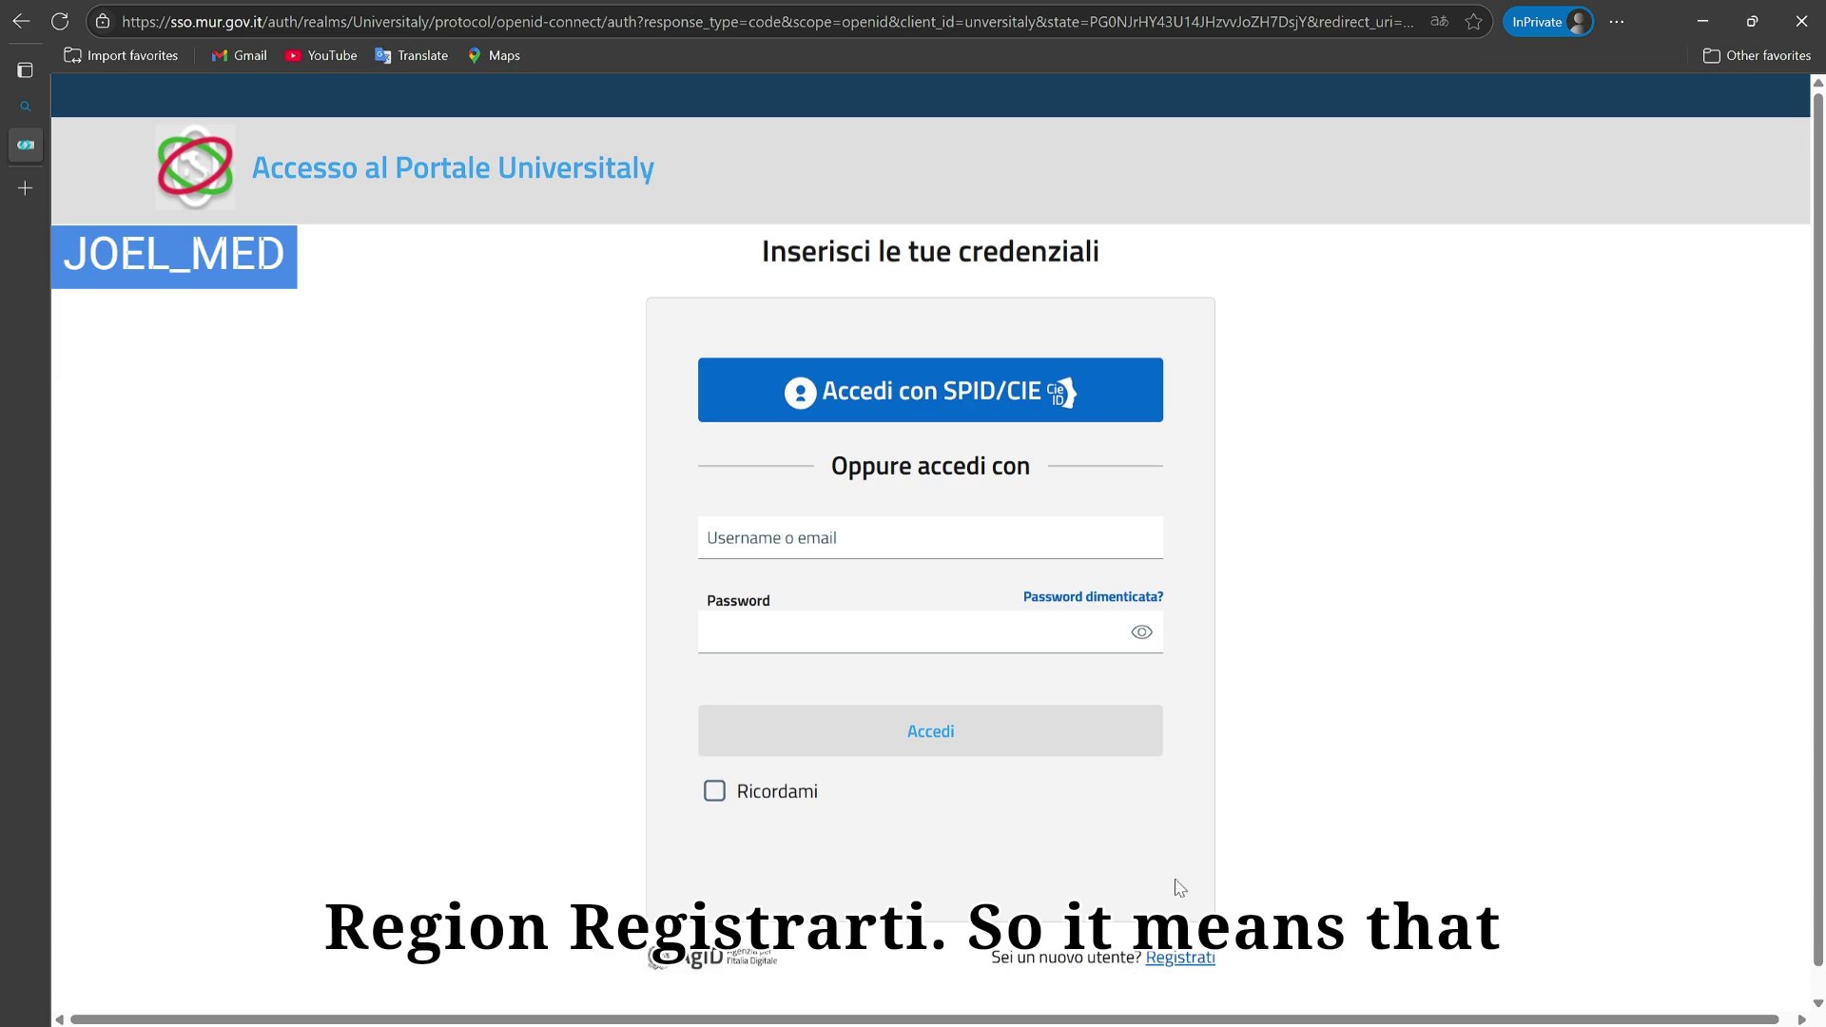
left_click(1169, 960)
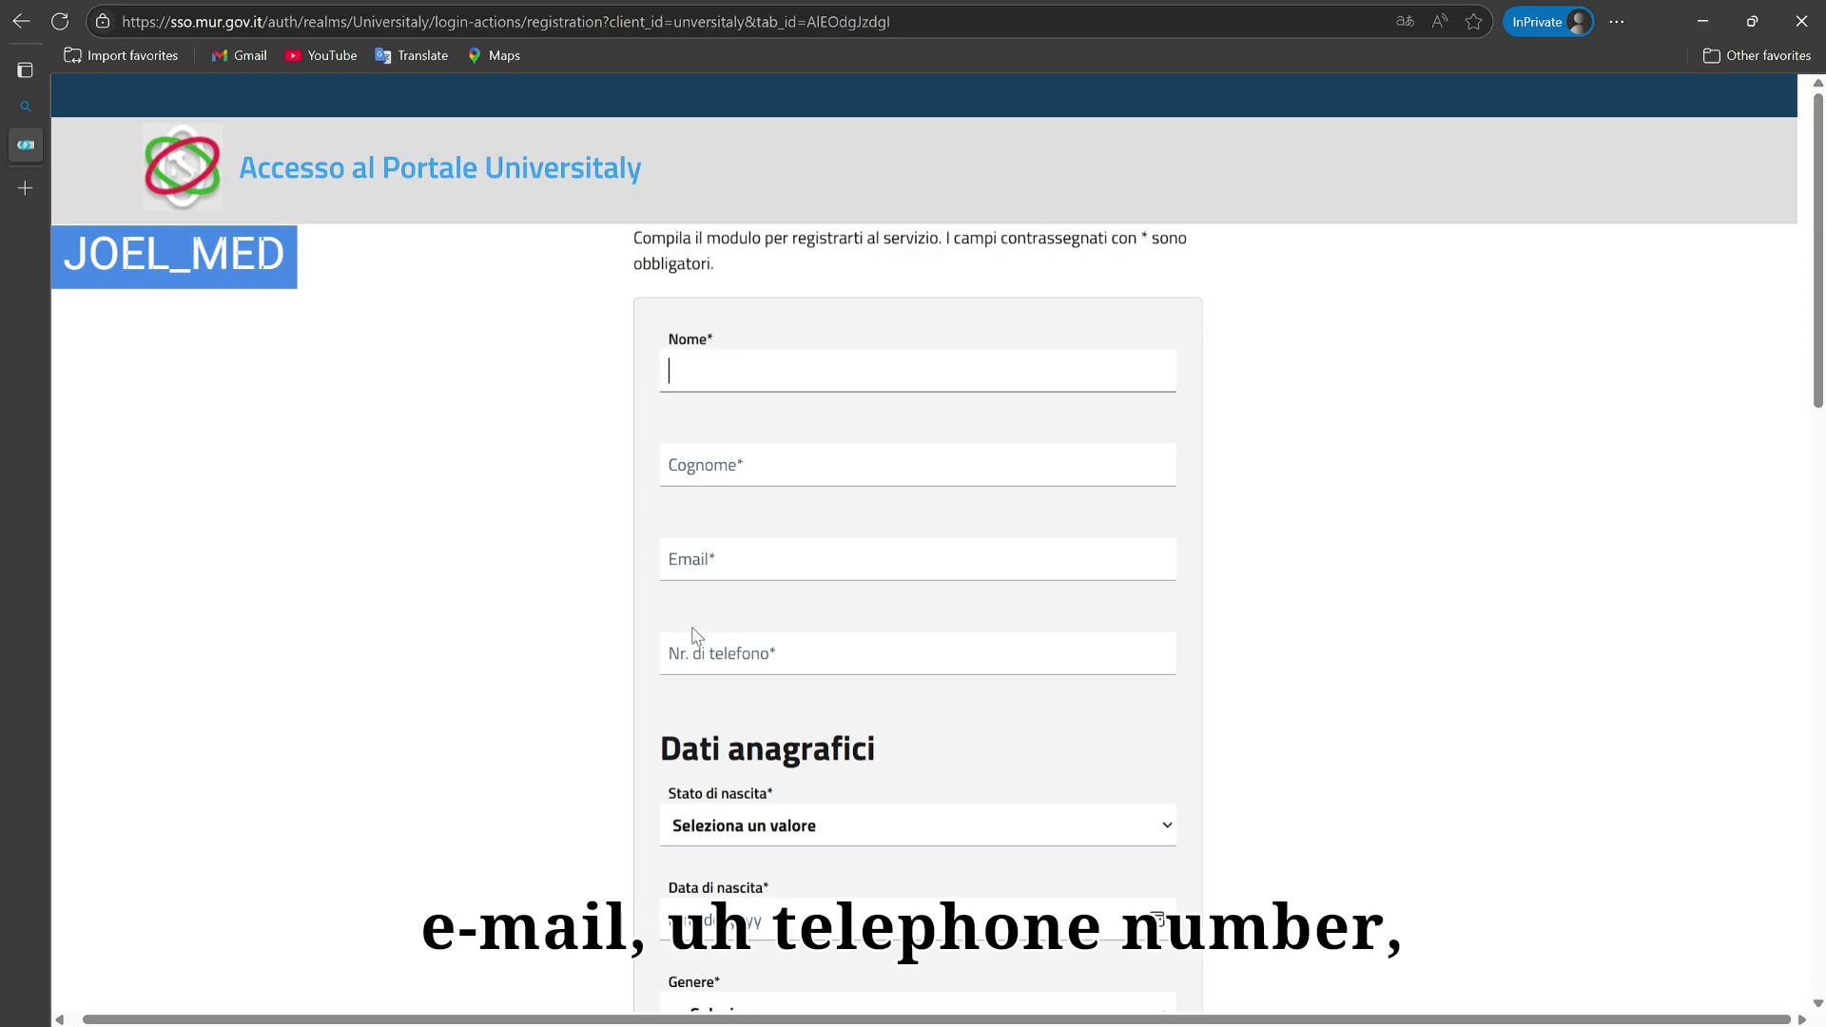
Step: Scroll through the blank registration form to review its name, e-mail, phone and birth fields
scroll(521, 628, "down", 3)
scroll(693, 713, "up", 3)
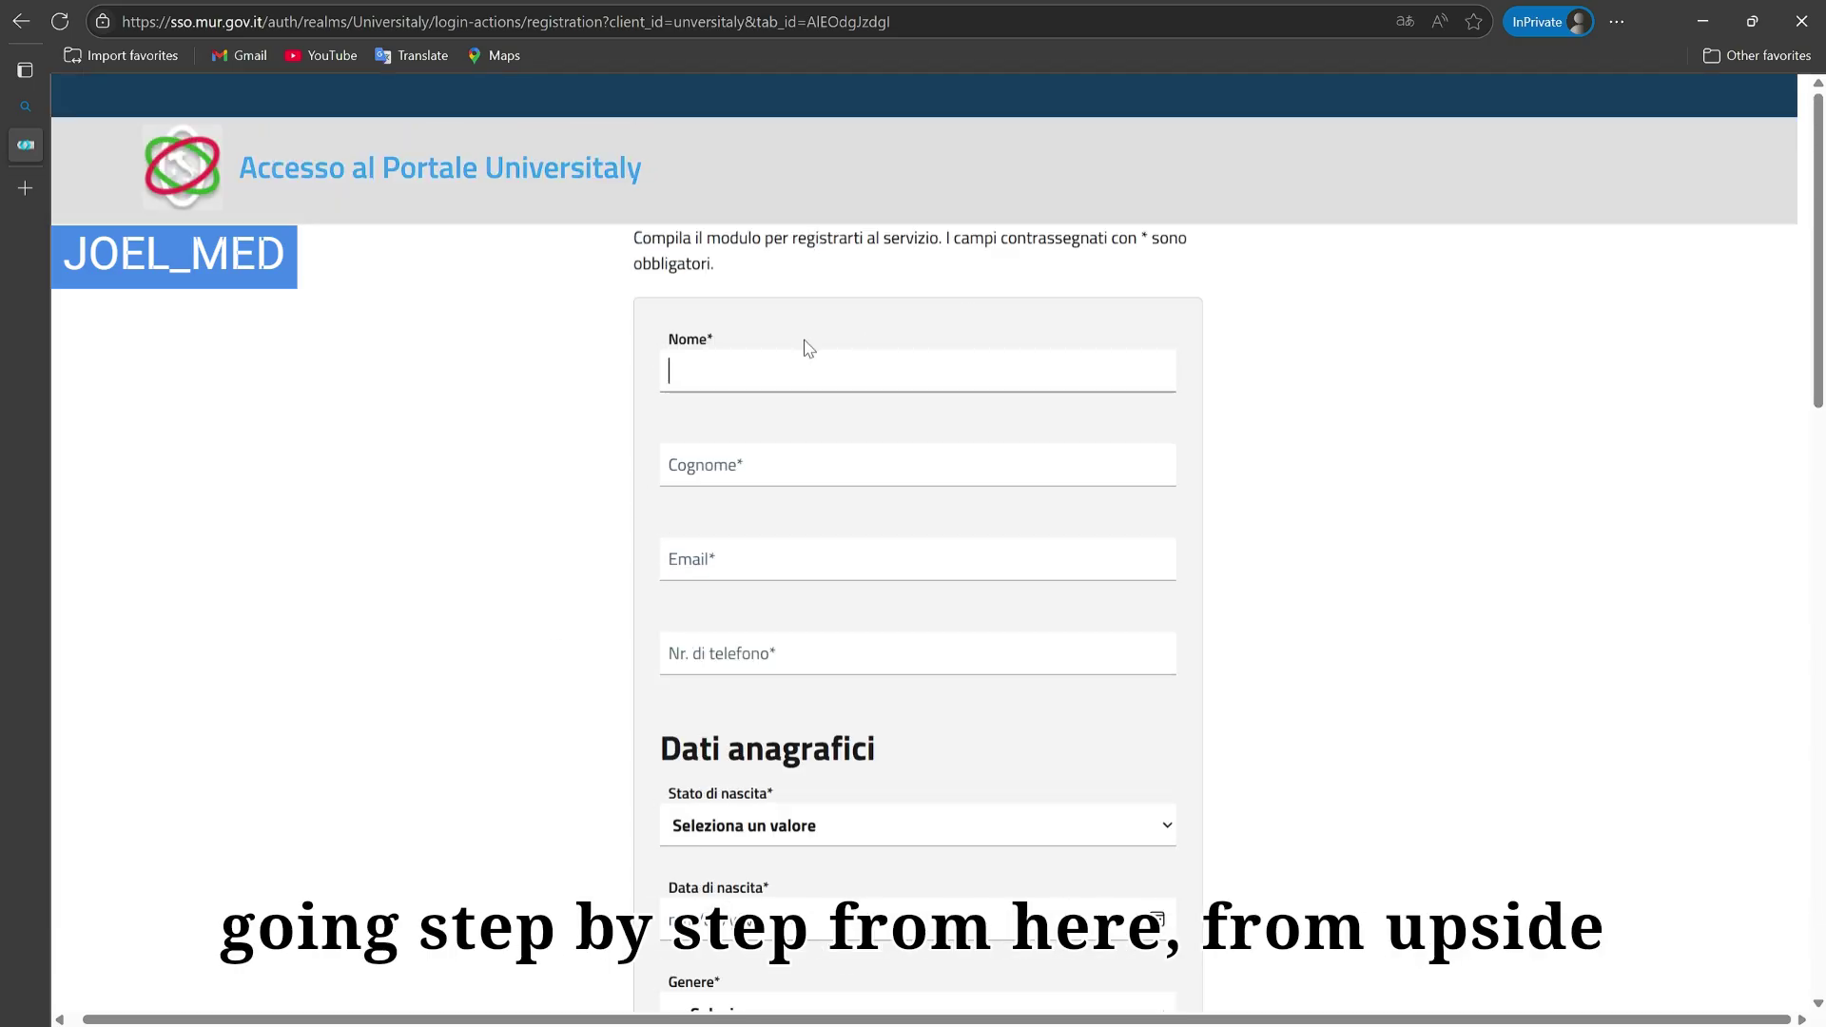
scroll(815, 668, "down", 10)
scroll(807, 668, "up", 10)
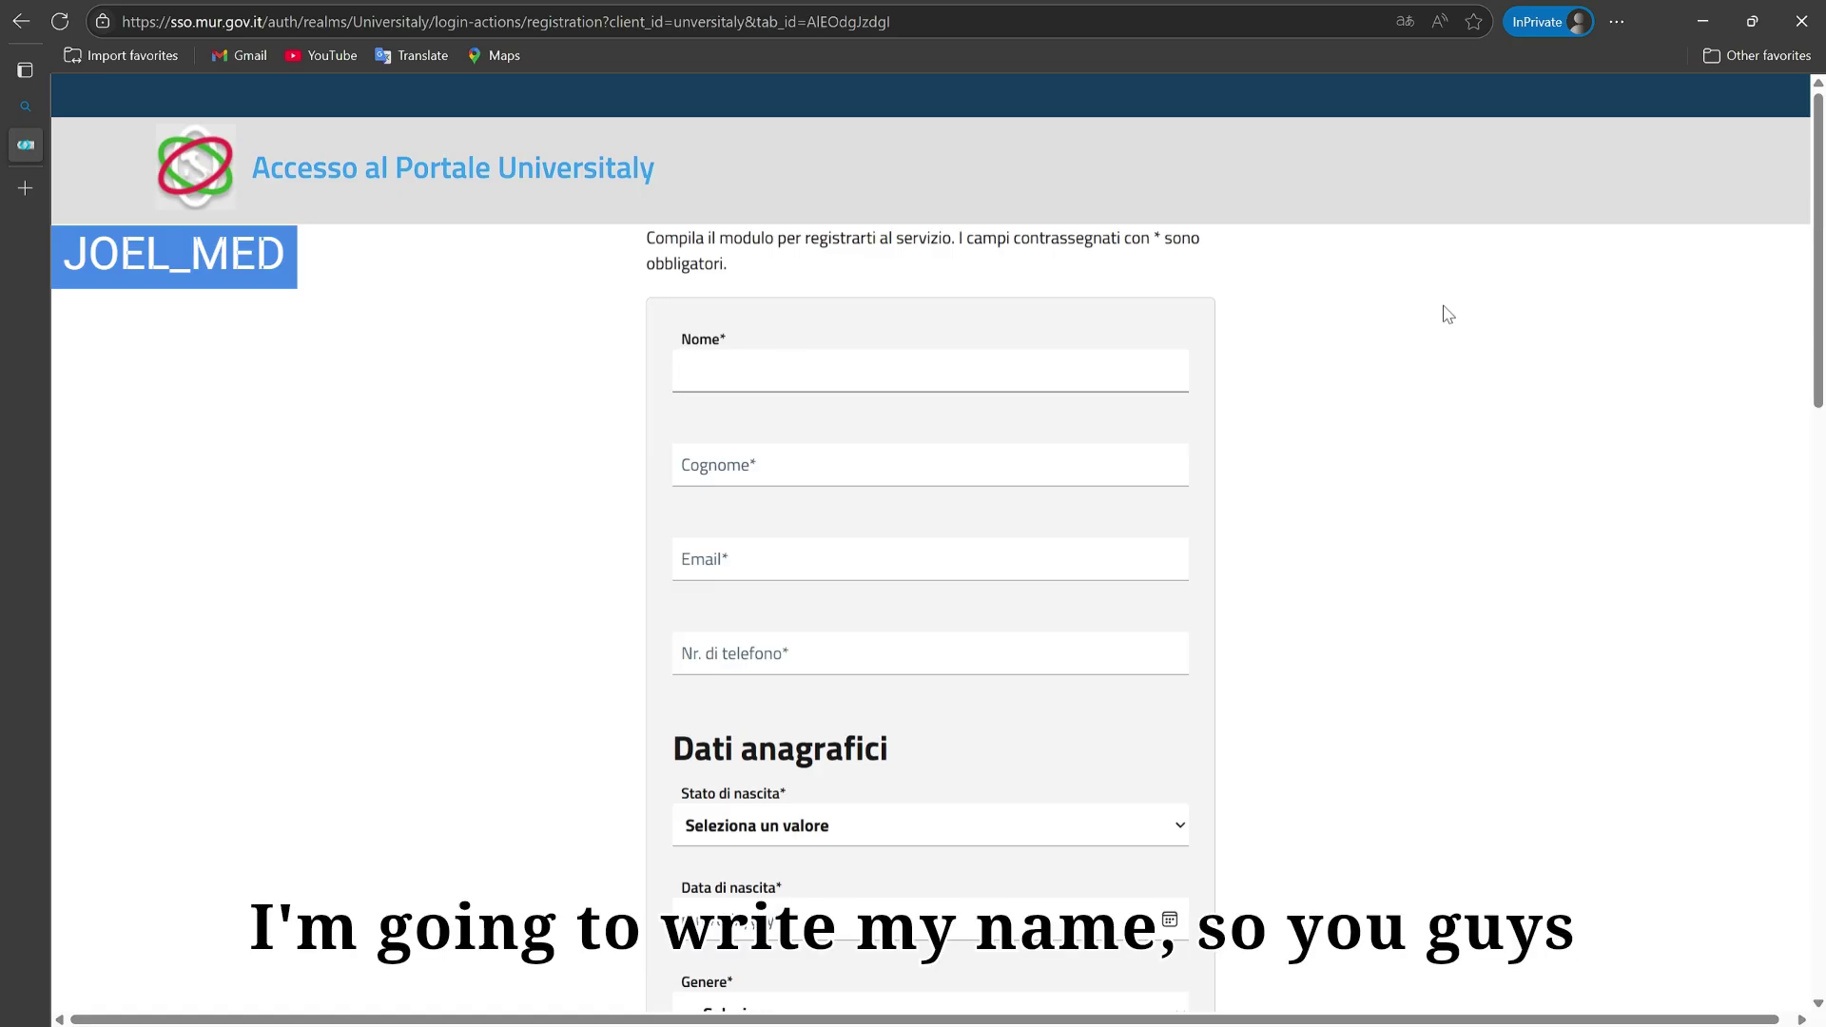
Step: Enter the user's first name in Nome, surname in Cognome and e-mail address in Email
key("Tab")
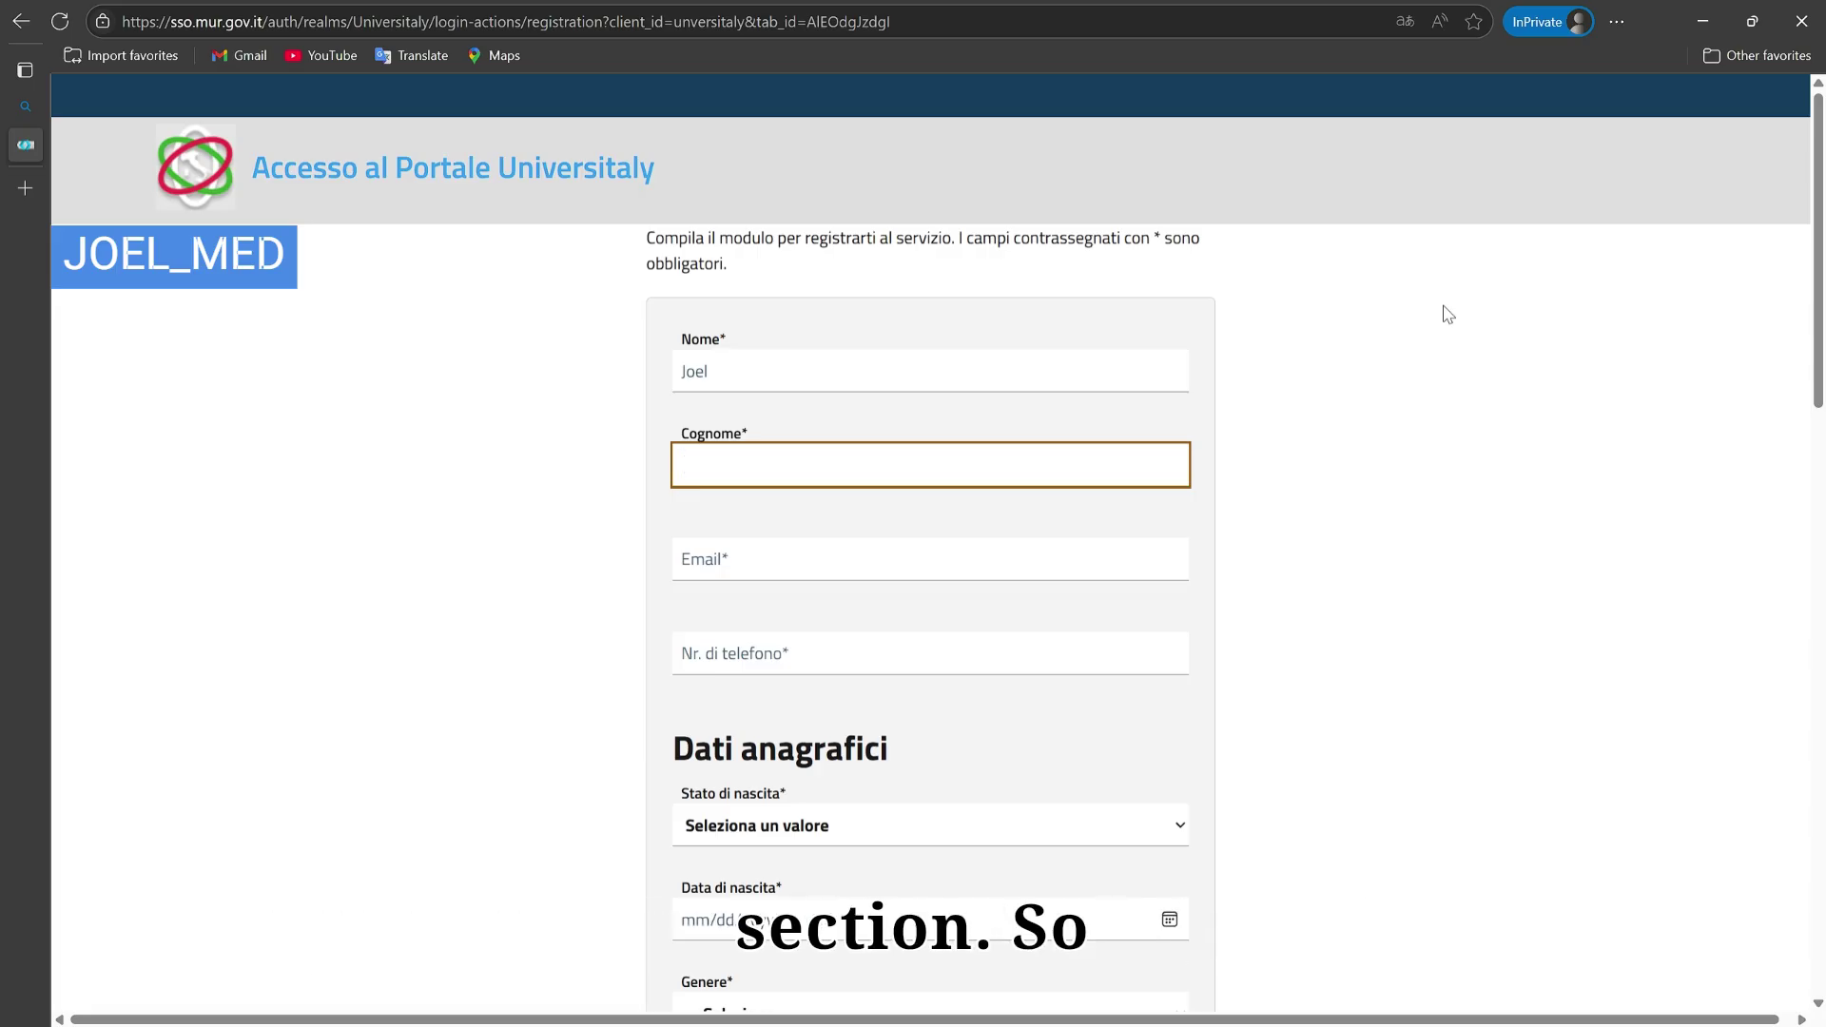
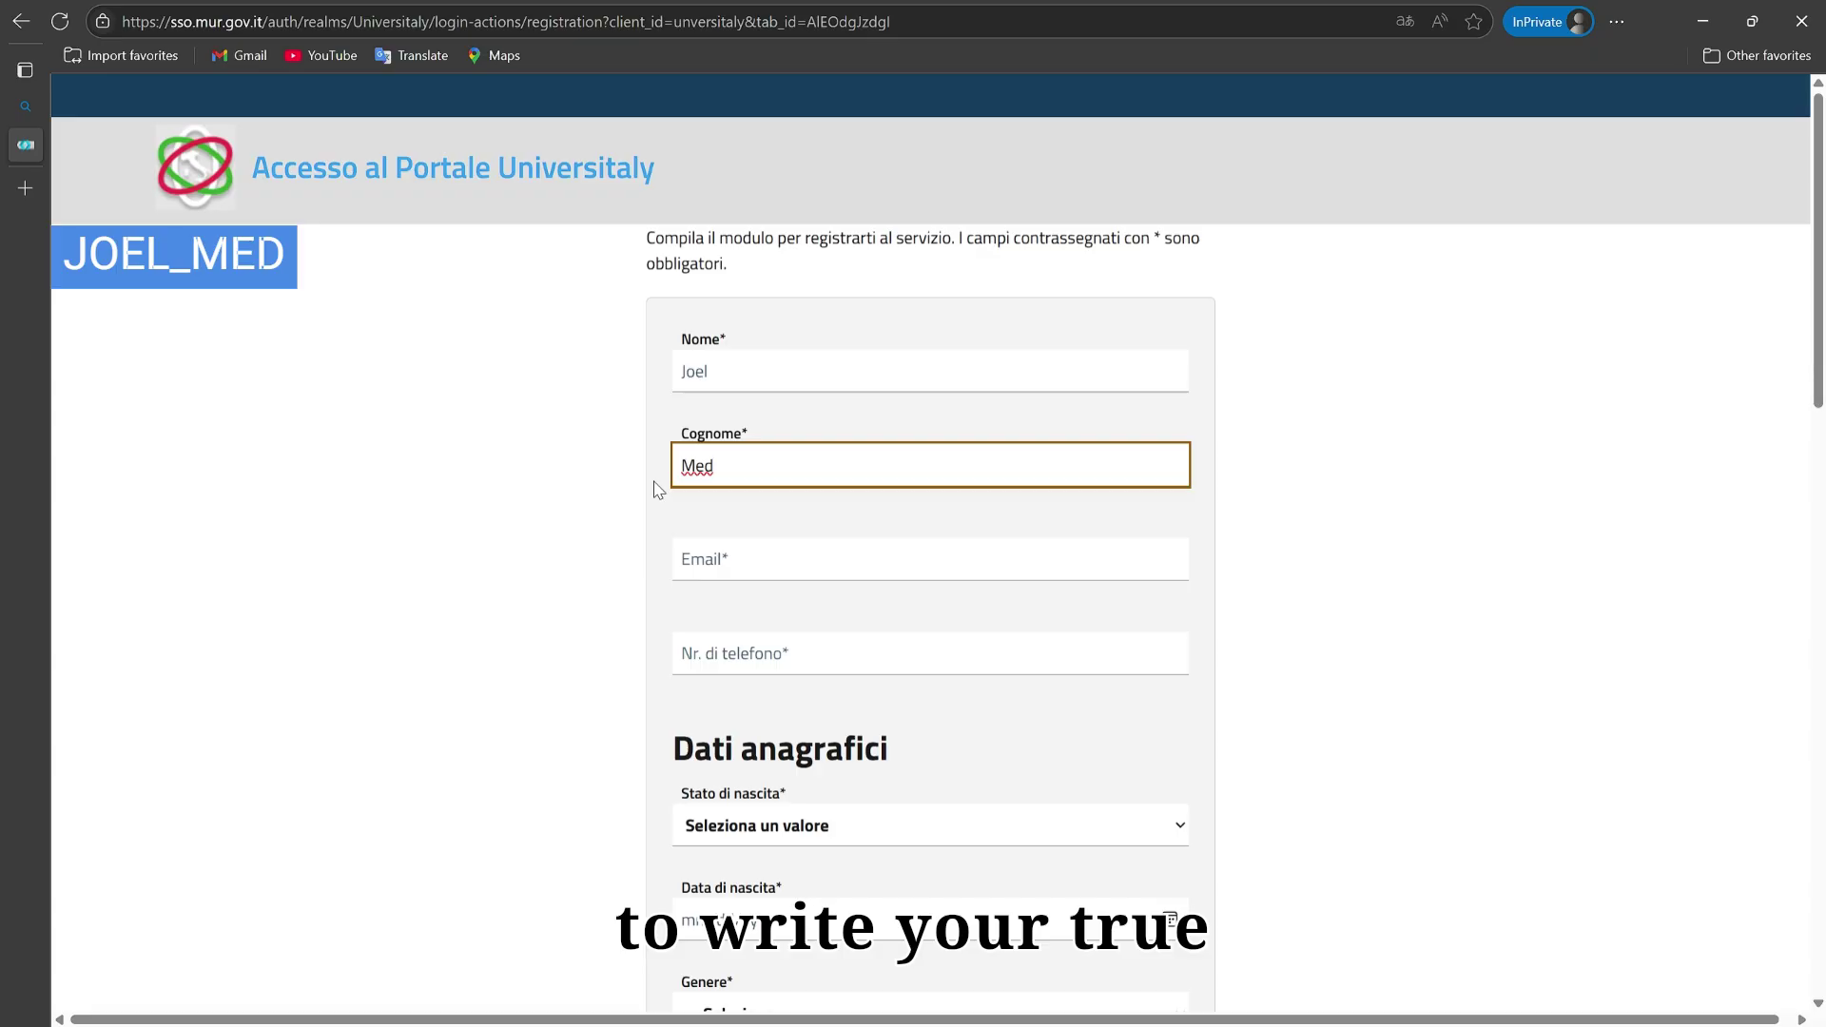
key("Tab")
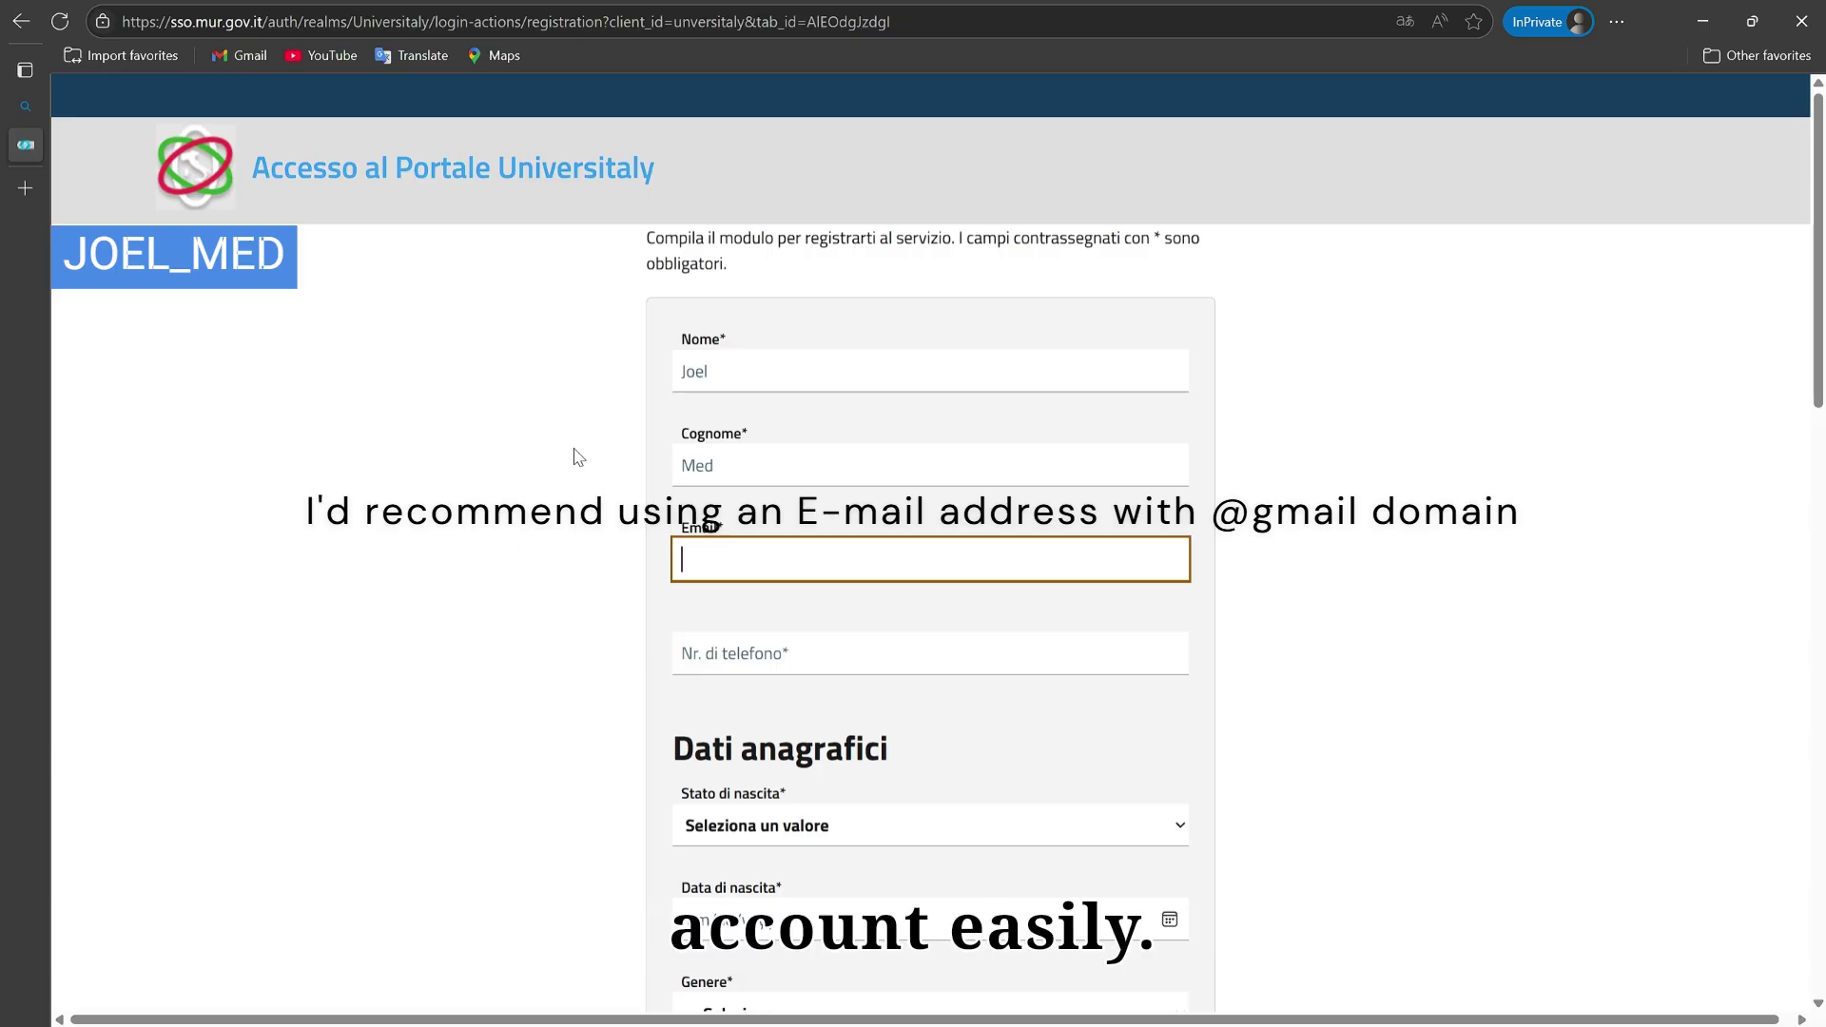
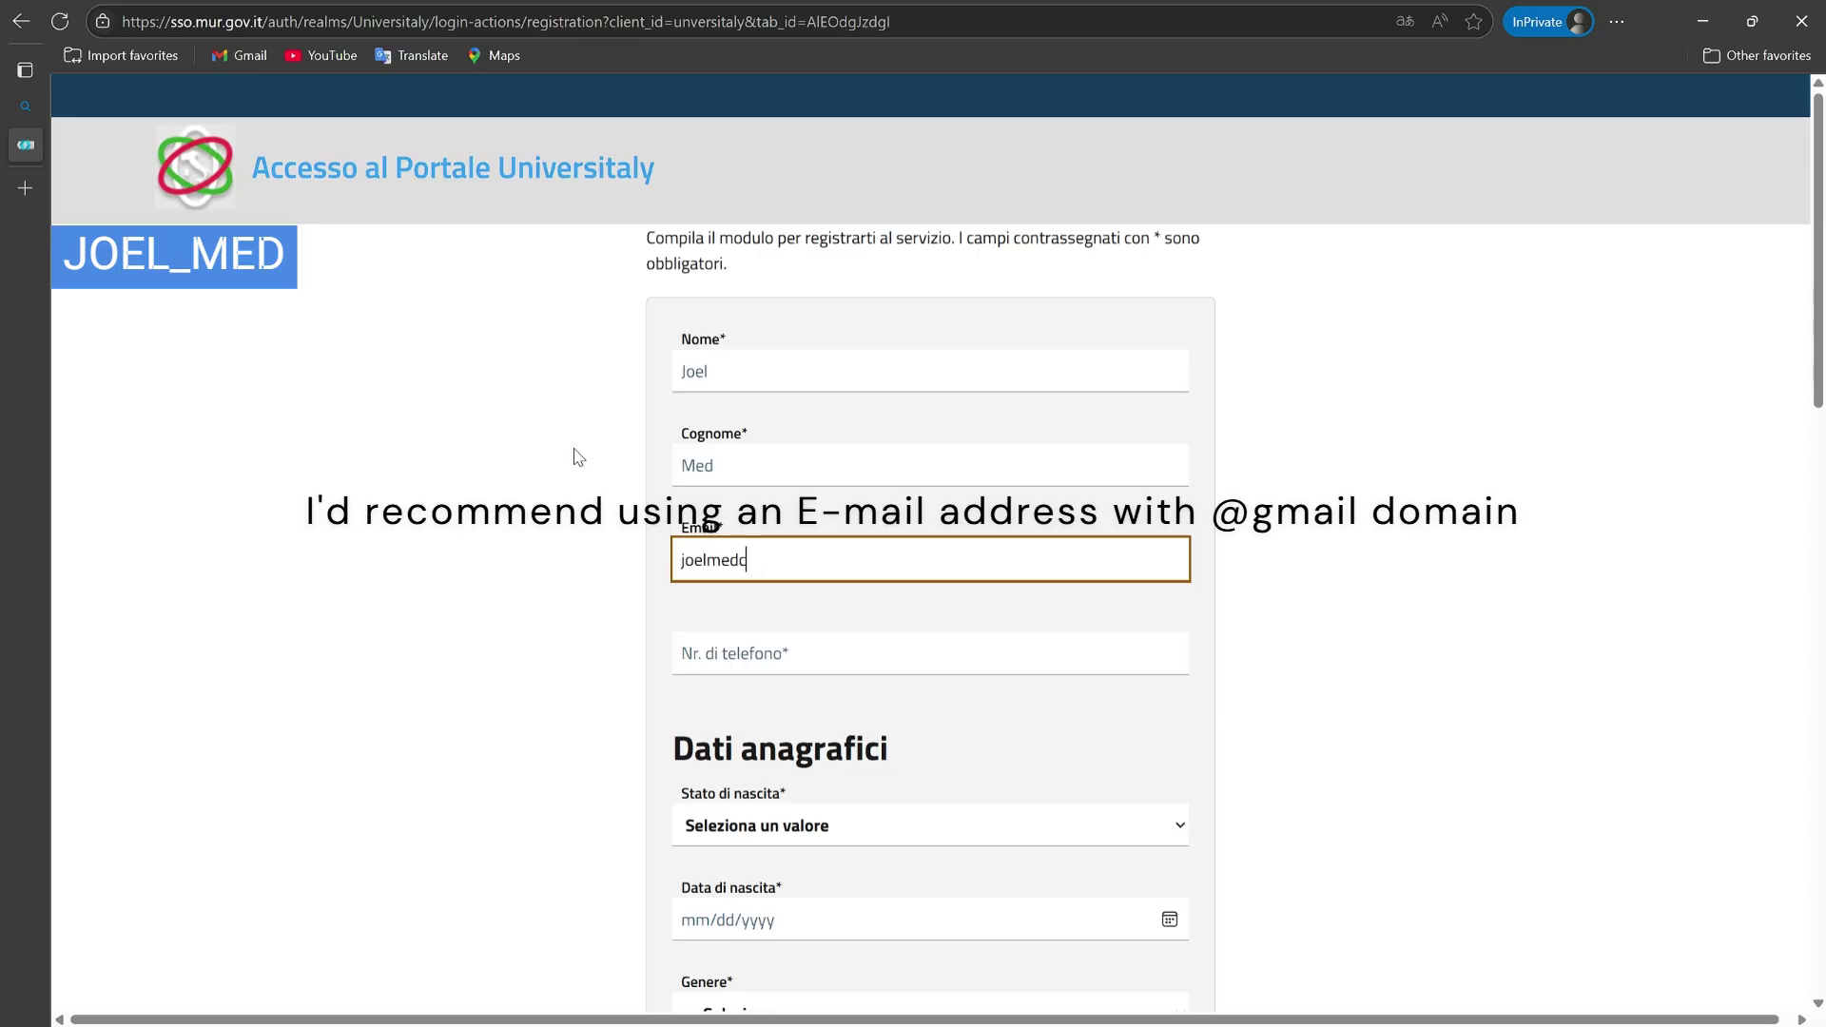
left_click(1242, 538)
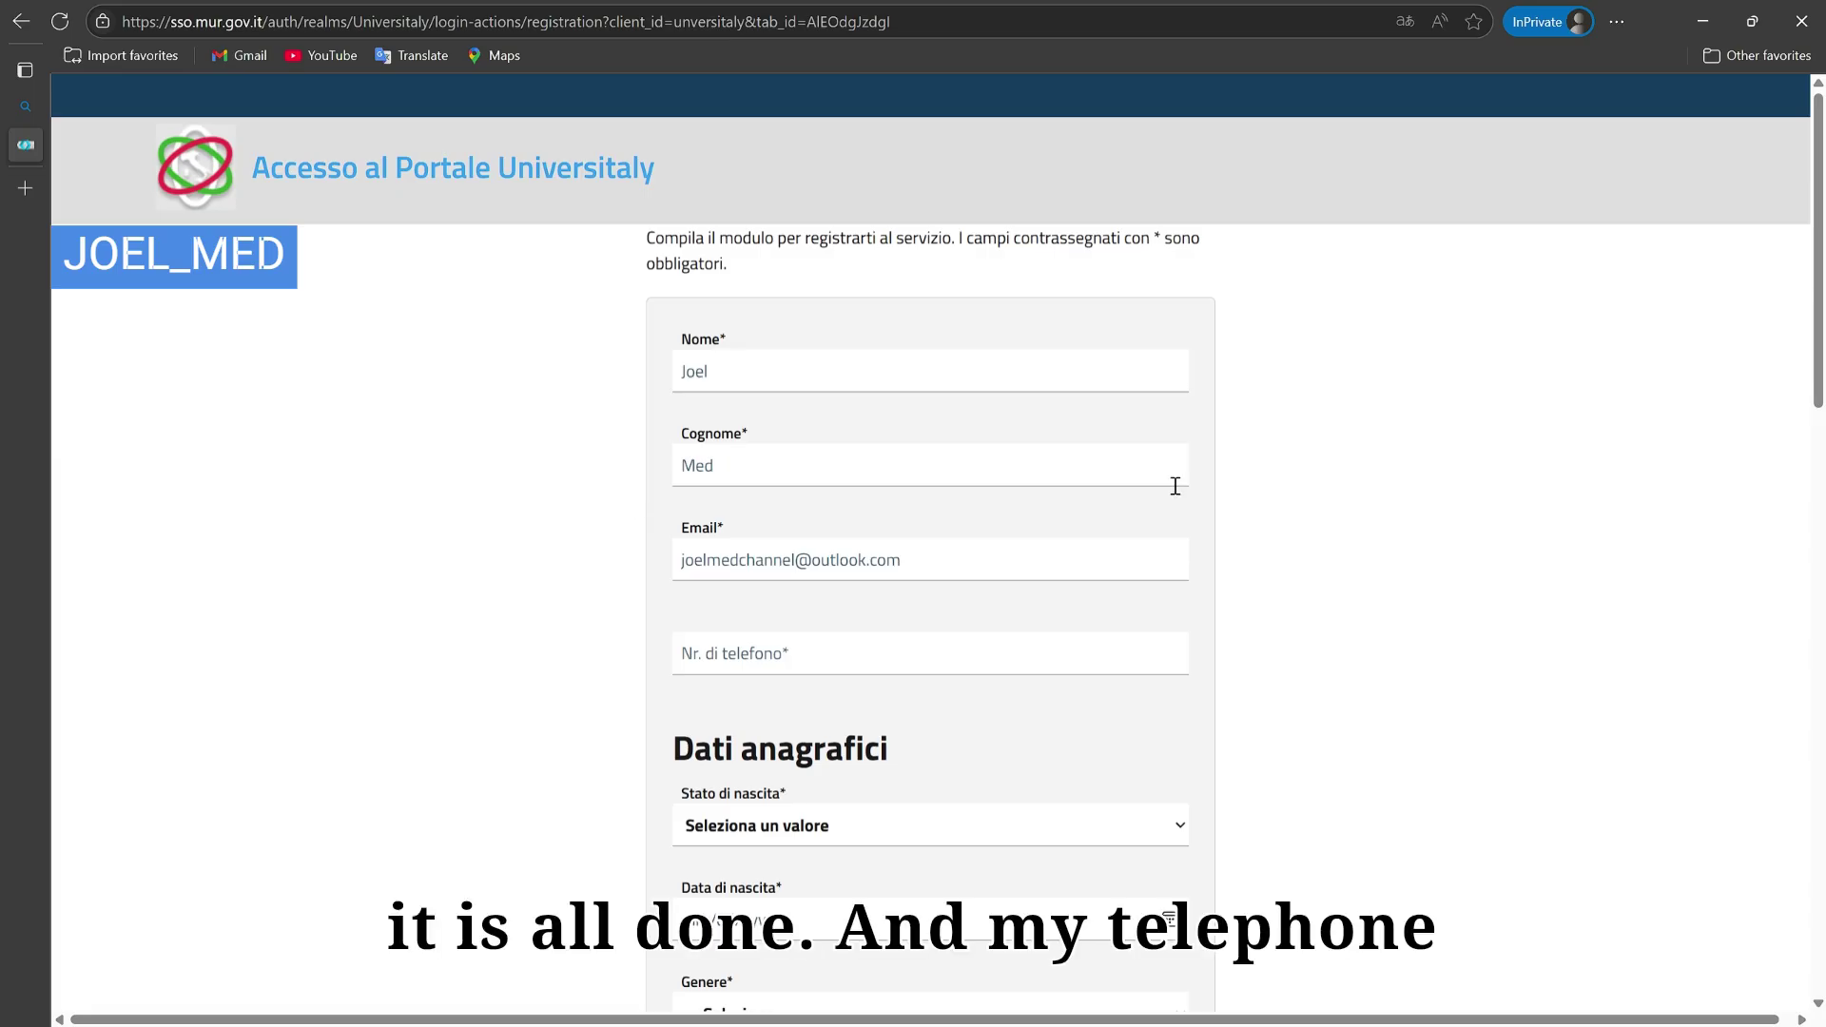
Step: Enter the user's phone number with the +39 prefix in Nr. di telefono
left_click(850, 656)
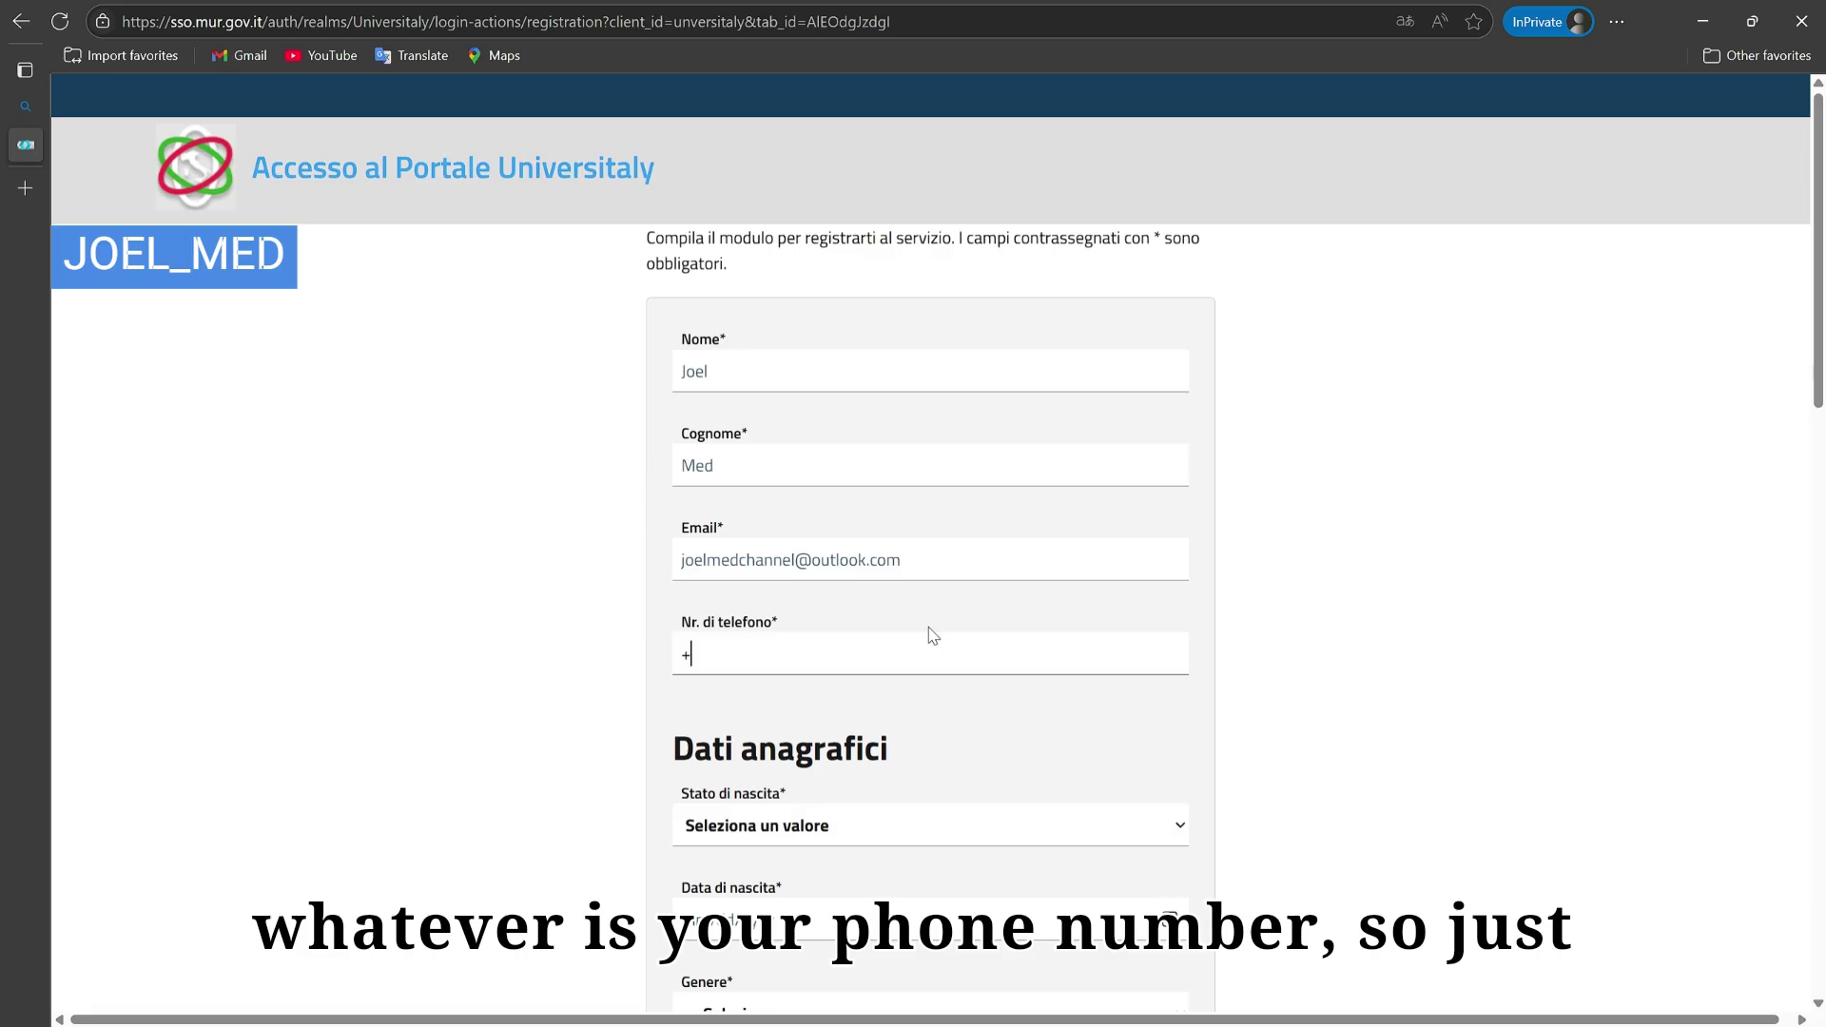
type("39")
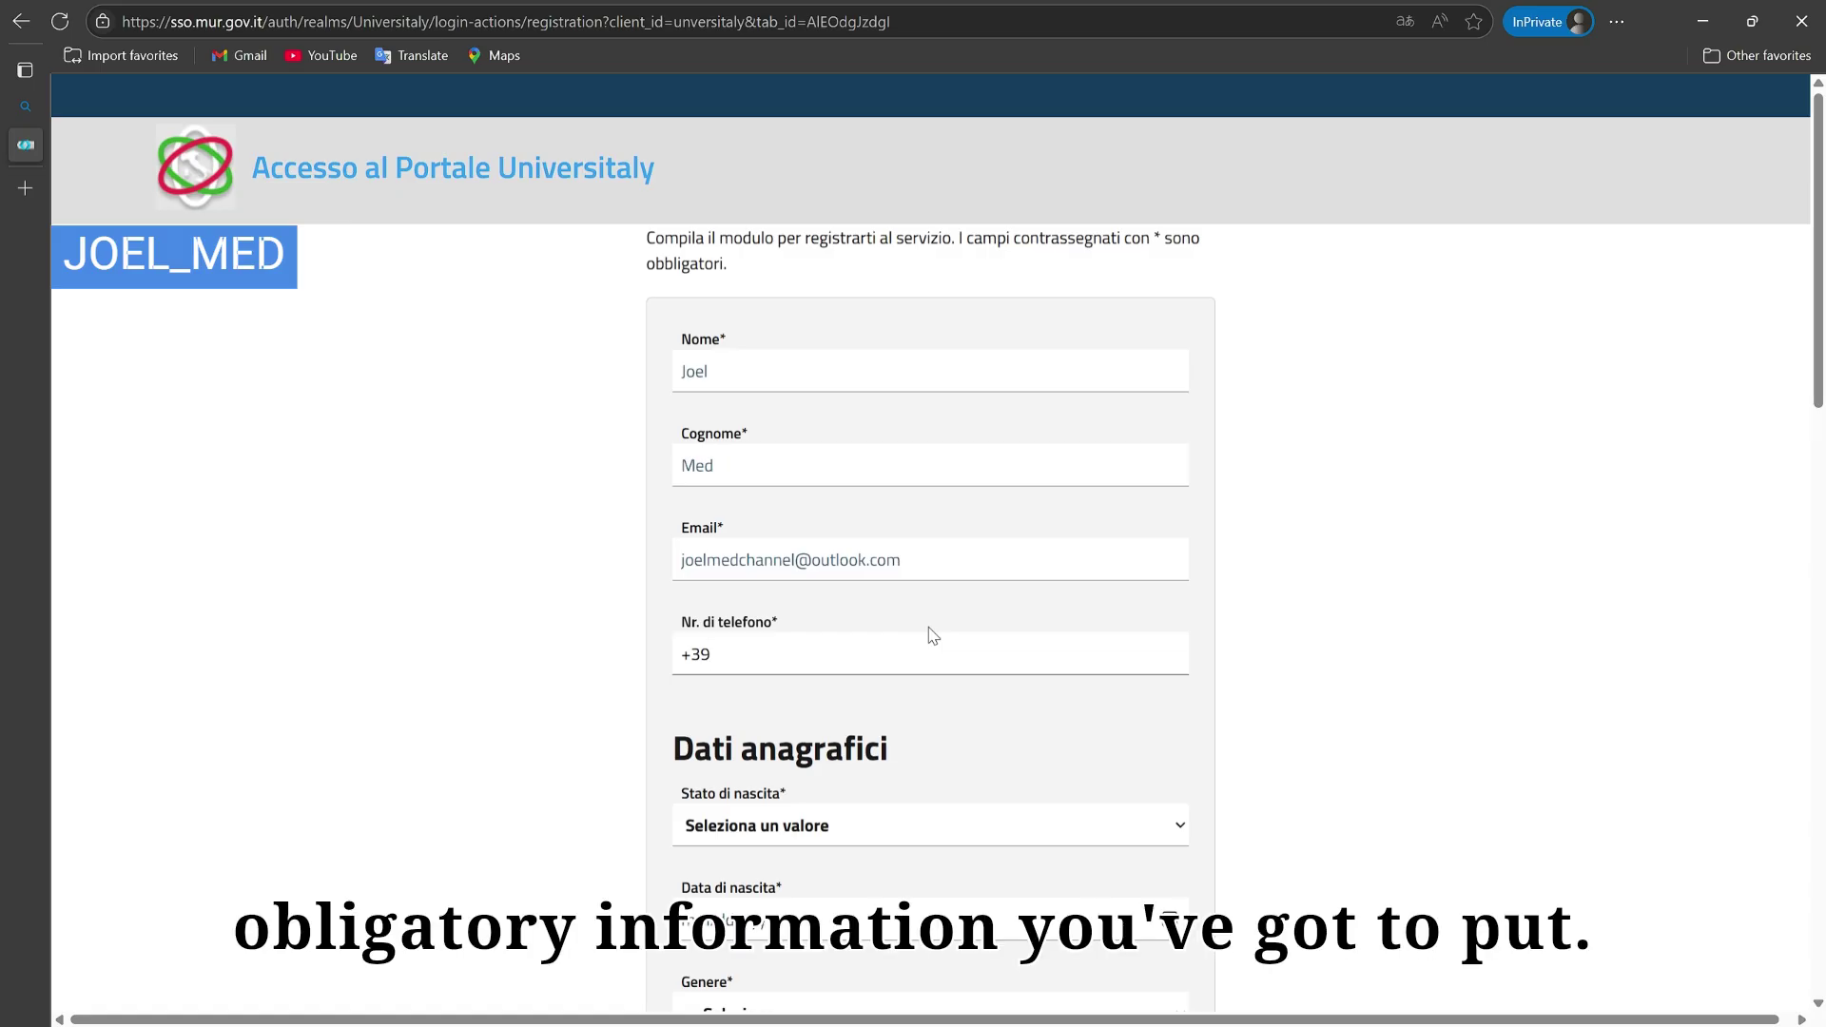
type("123456789")
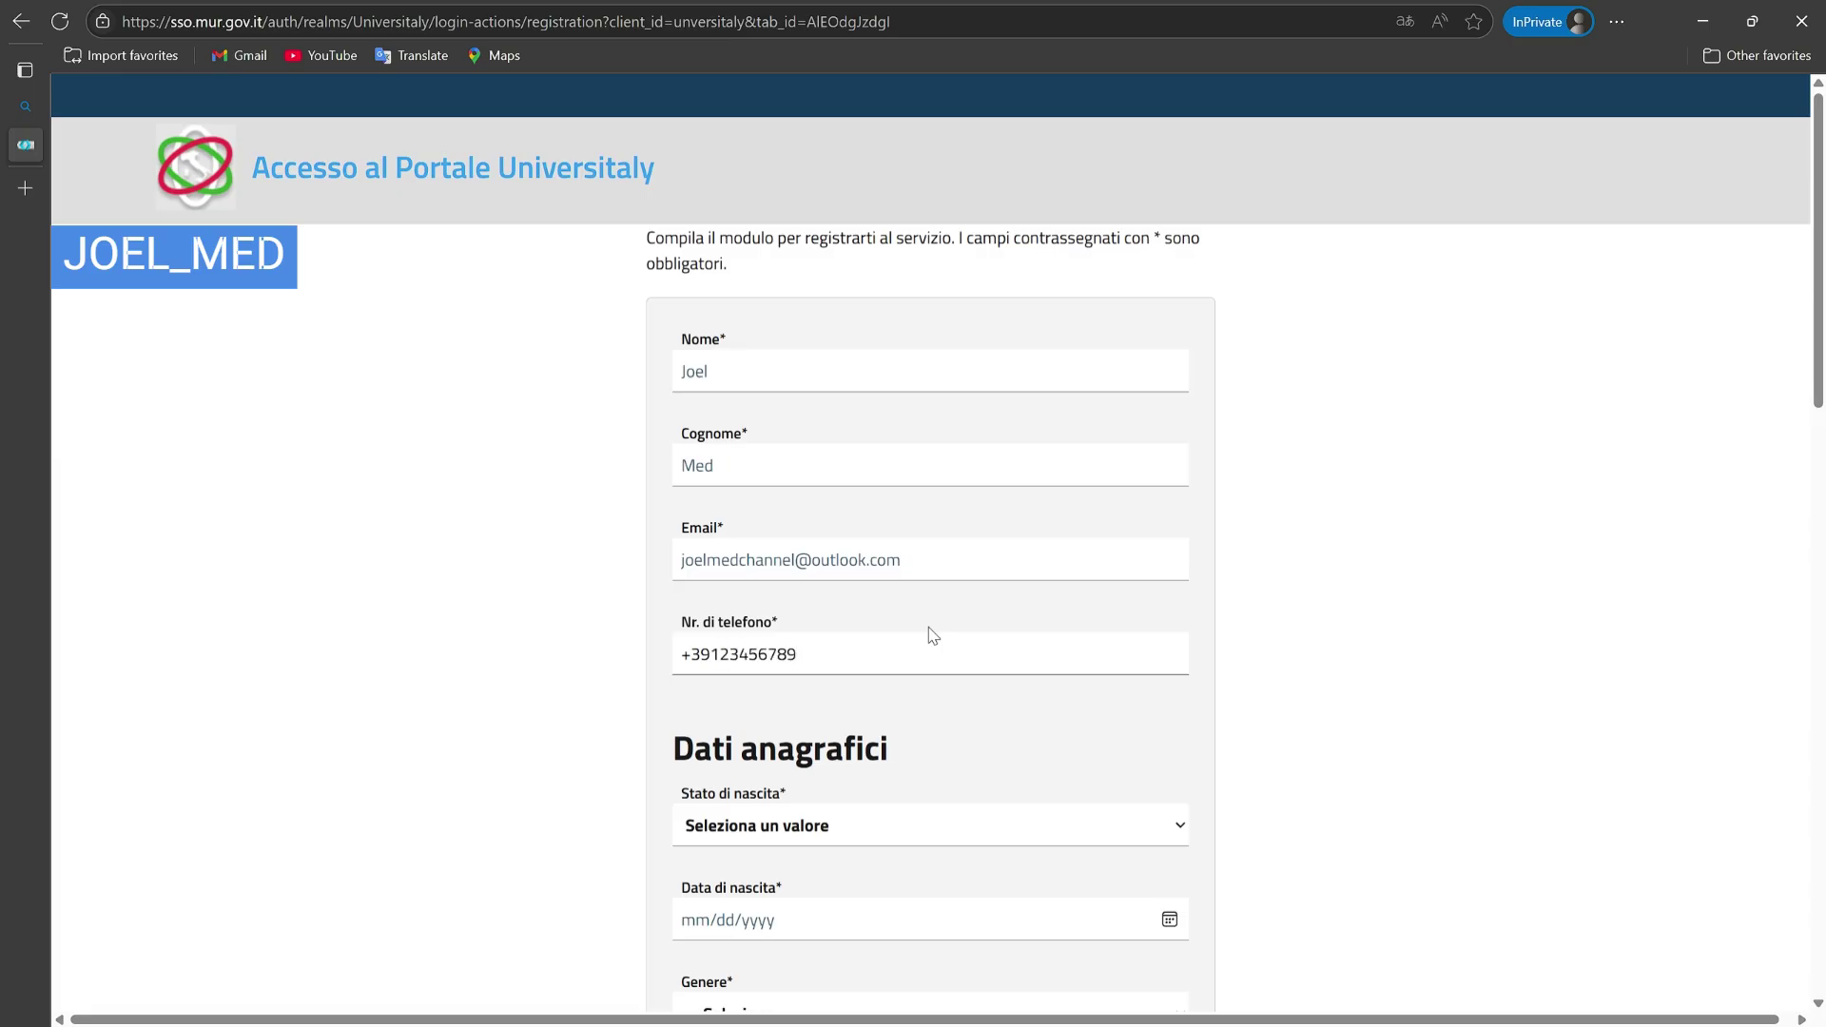
key("Tab")
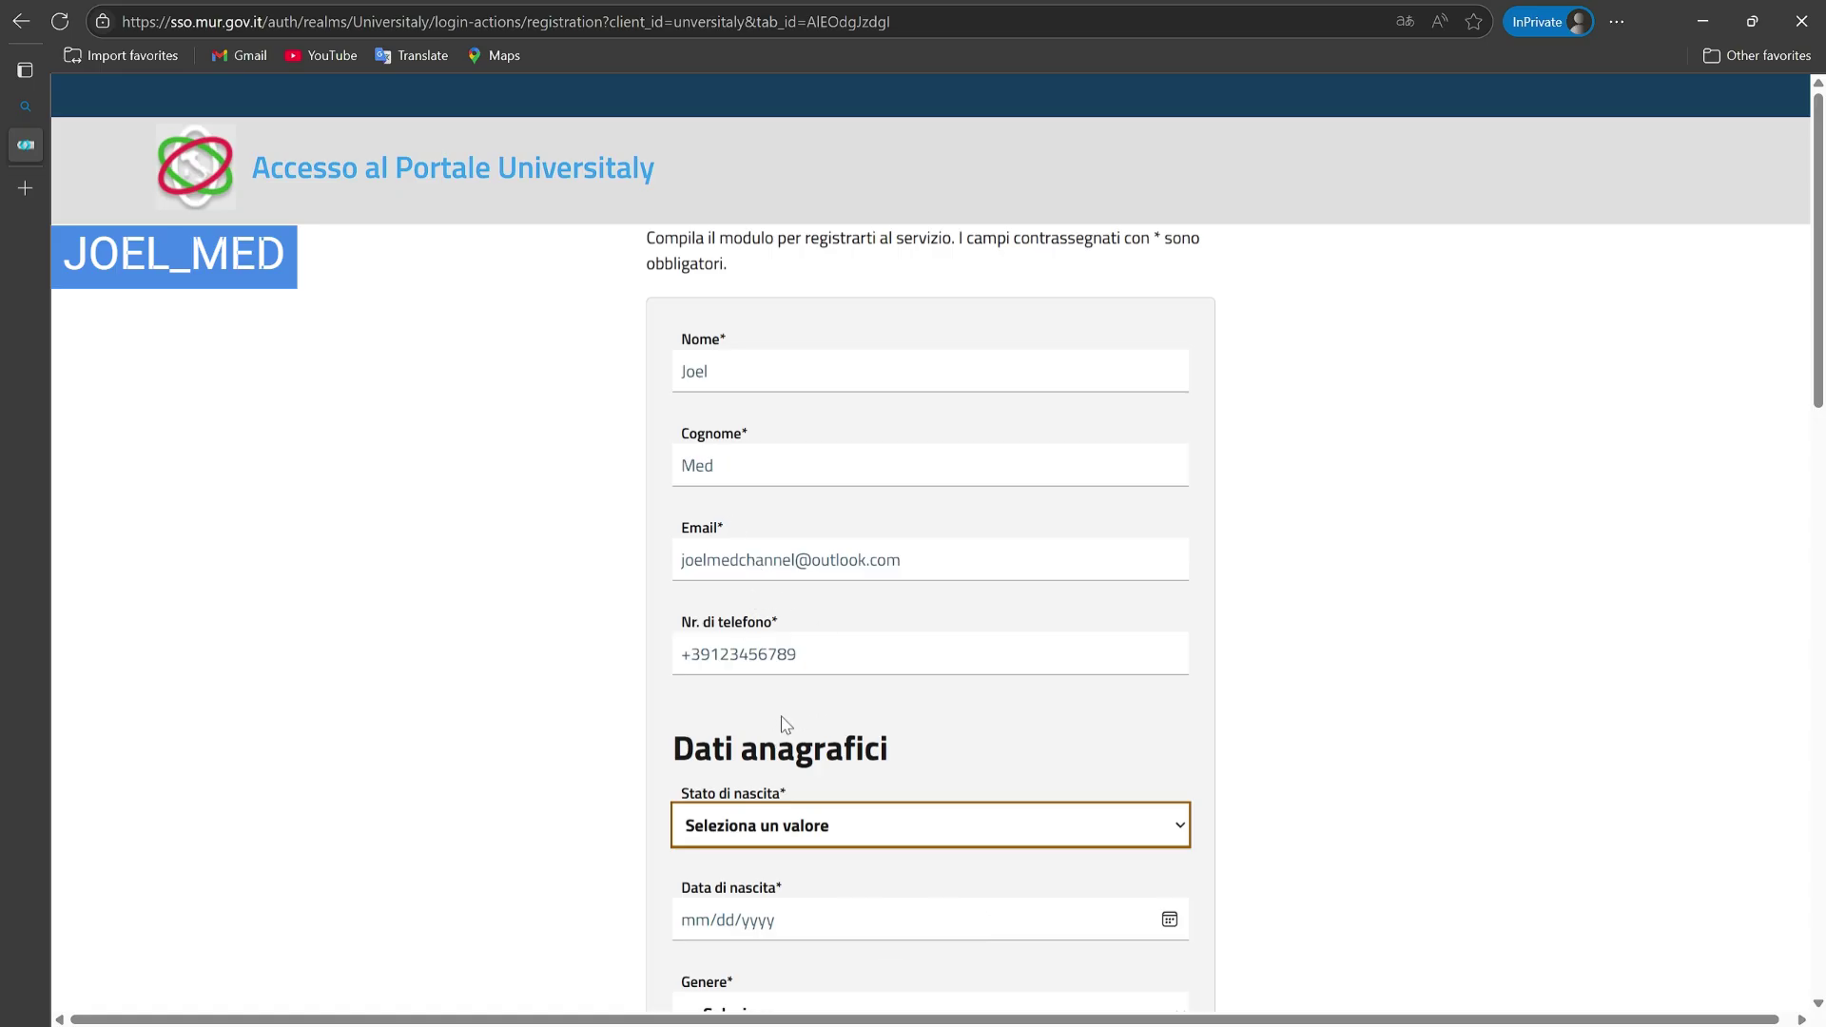
Step: Set Stato di nascita to IRAN and start typing 'EE' in Comune estero di nascita
key("Down")
scroll(608, 719, "down", 5)
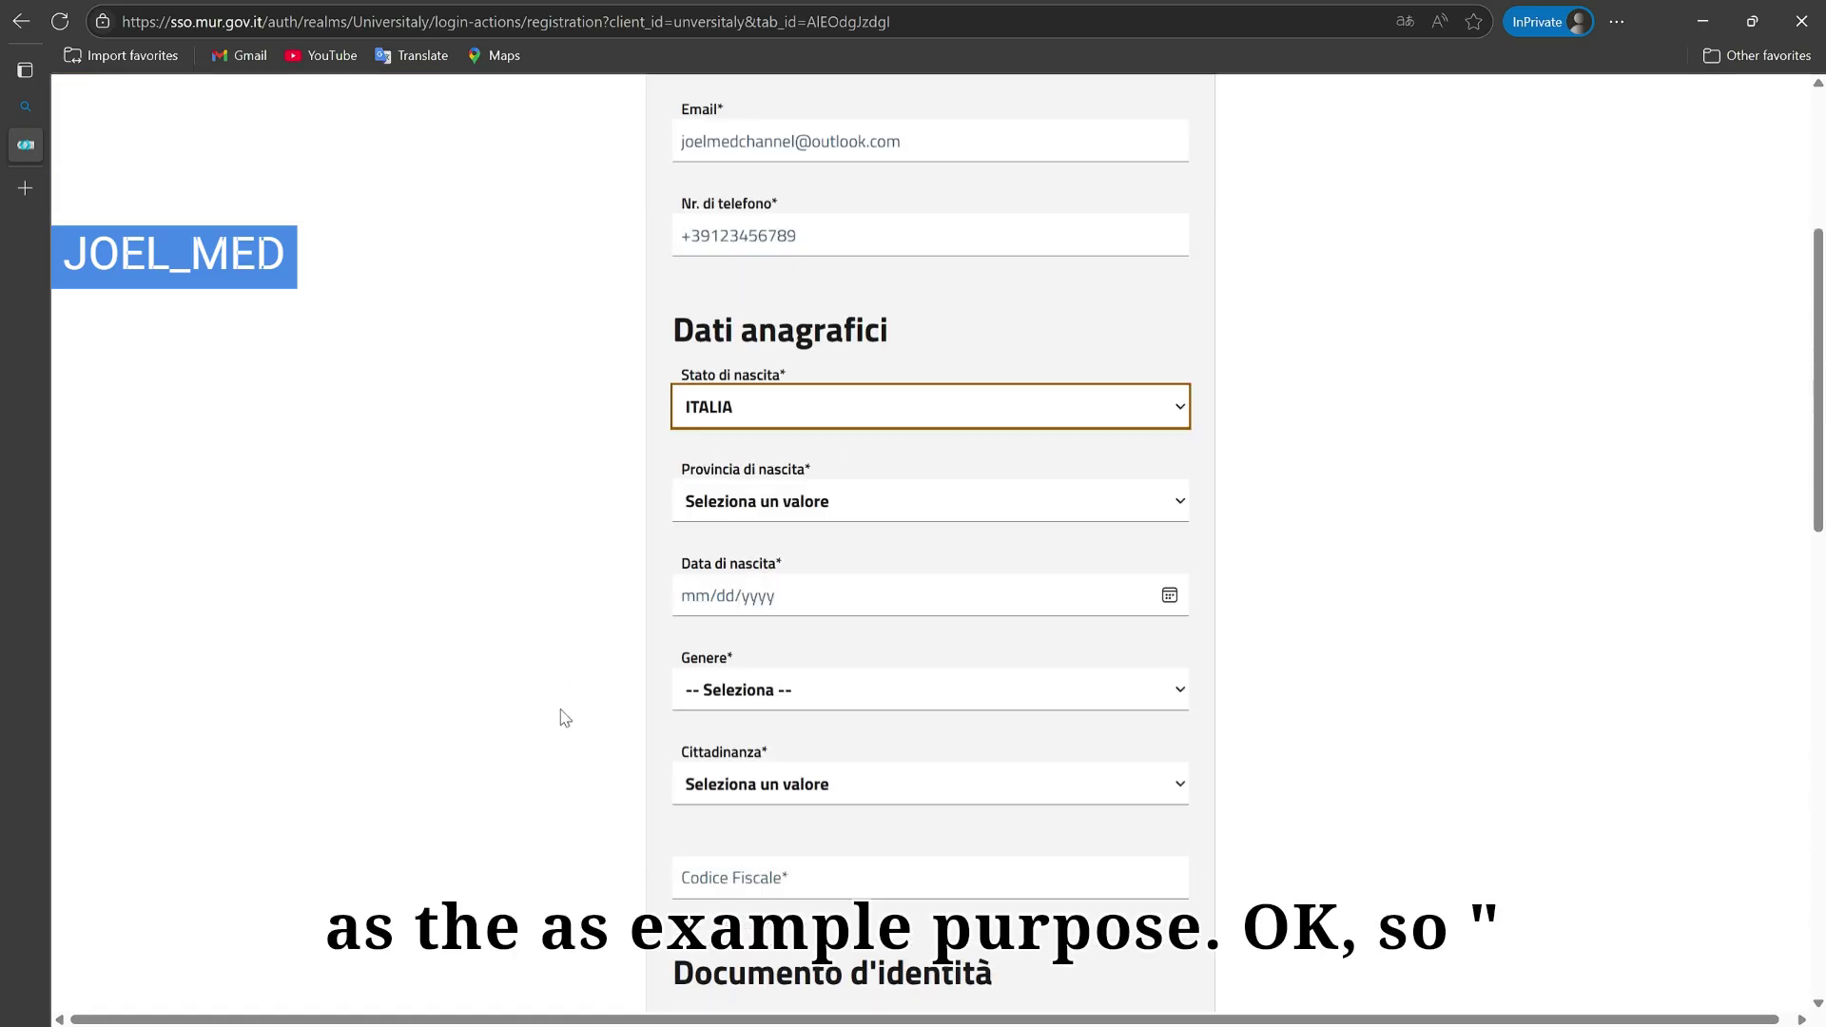
key("Tab")
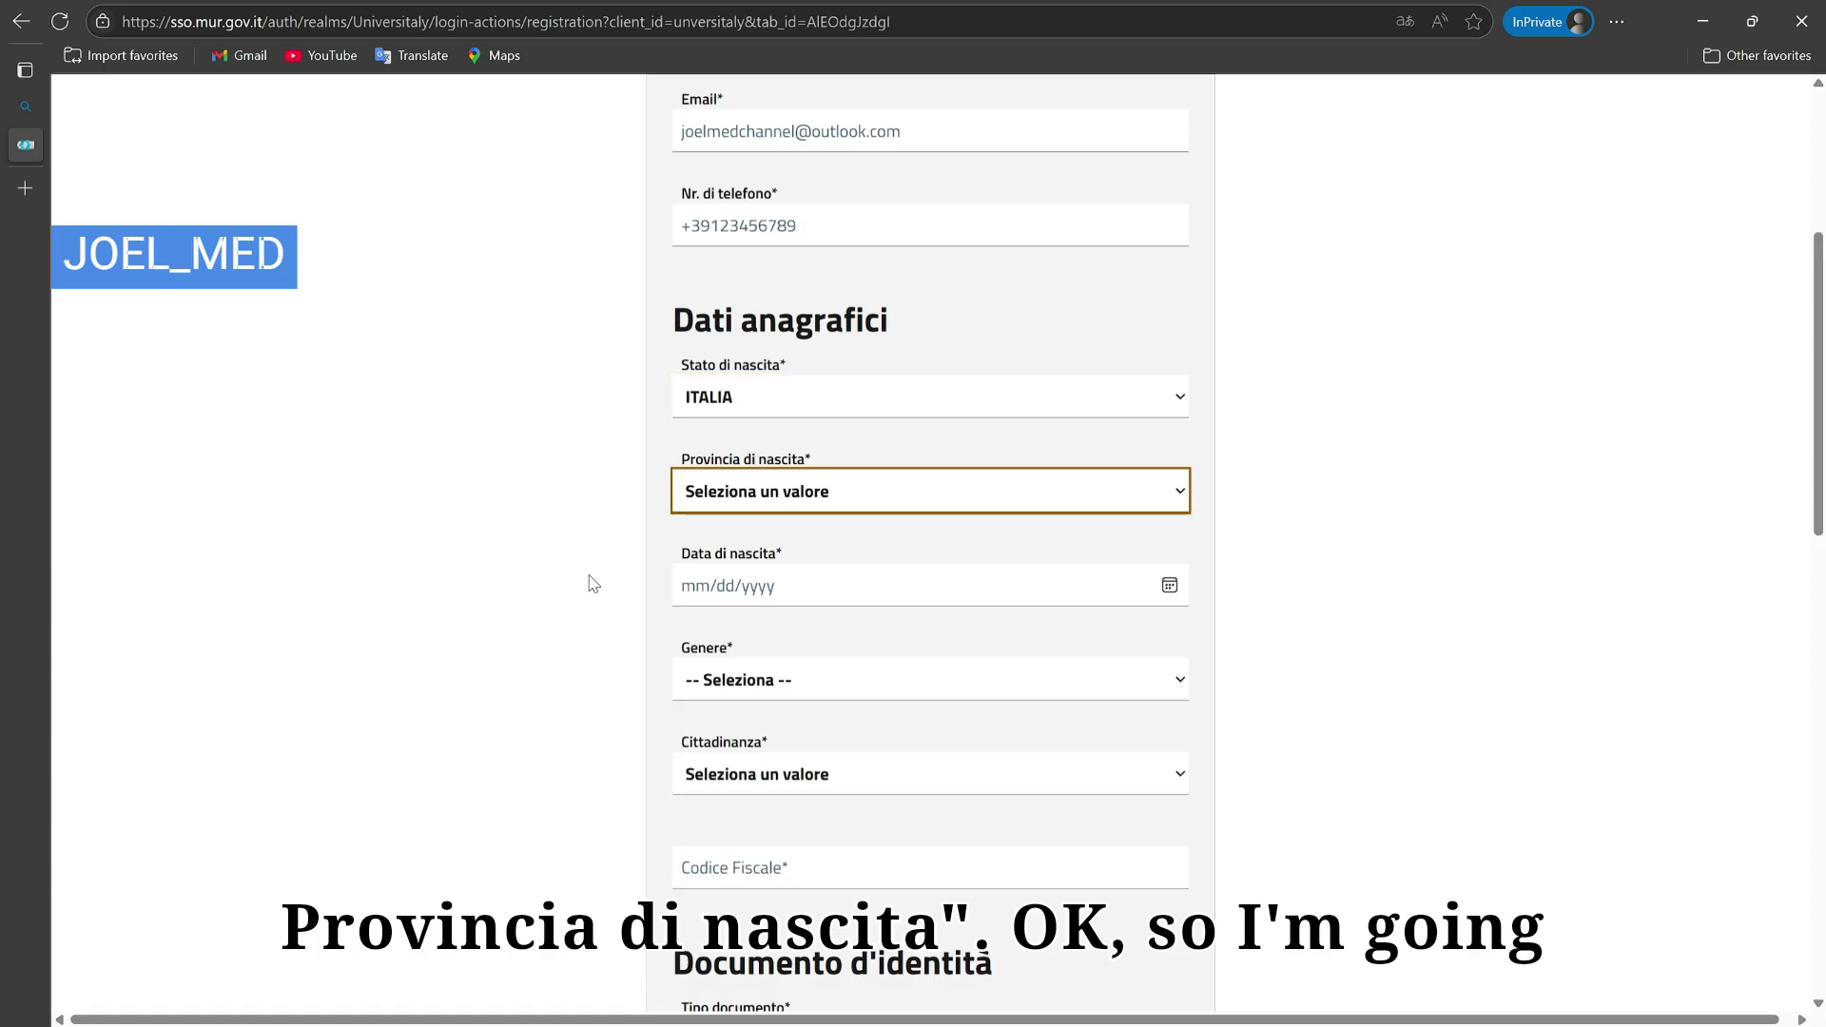
left_click(887, 407)
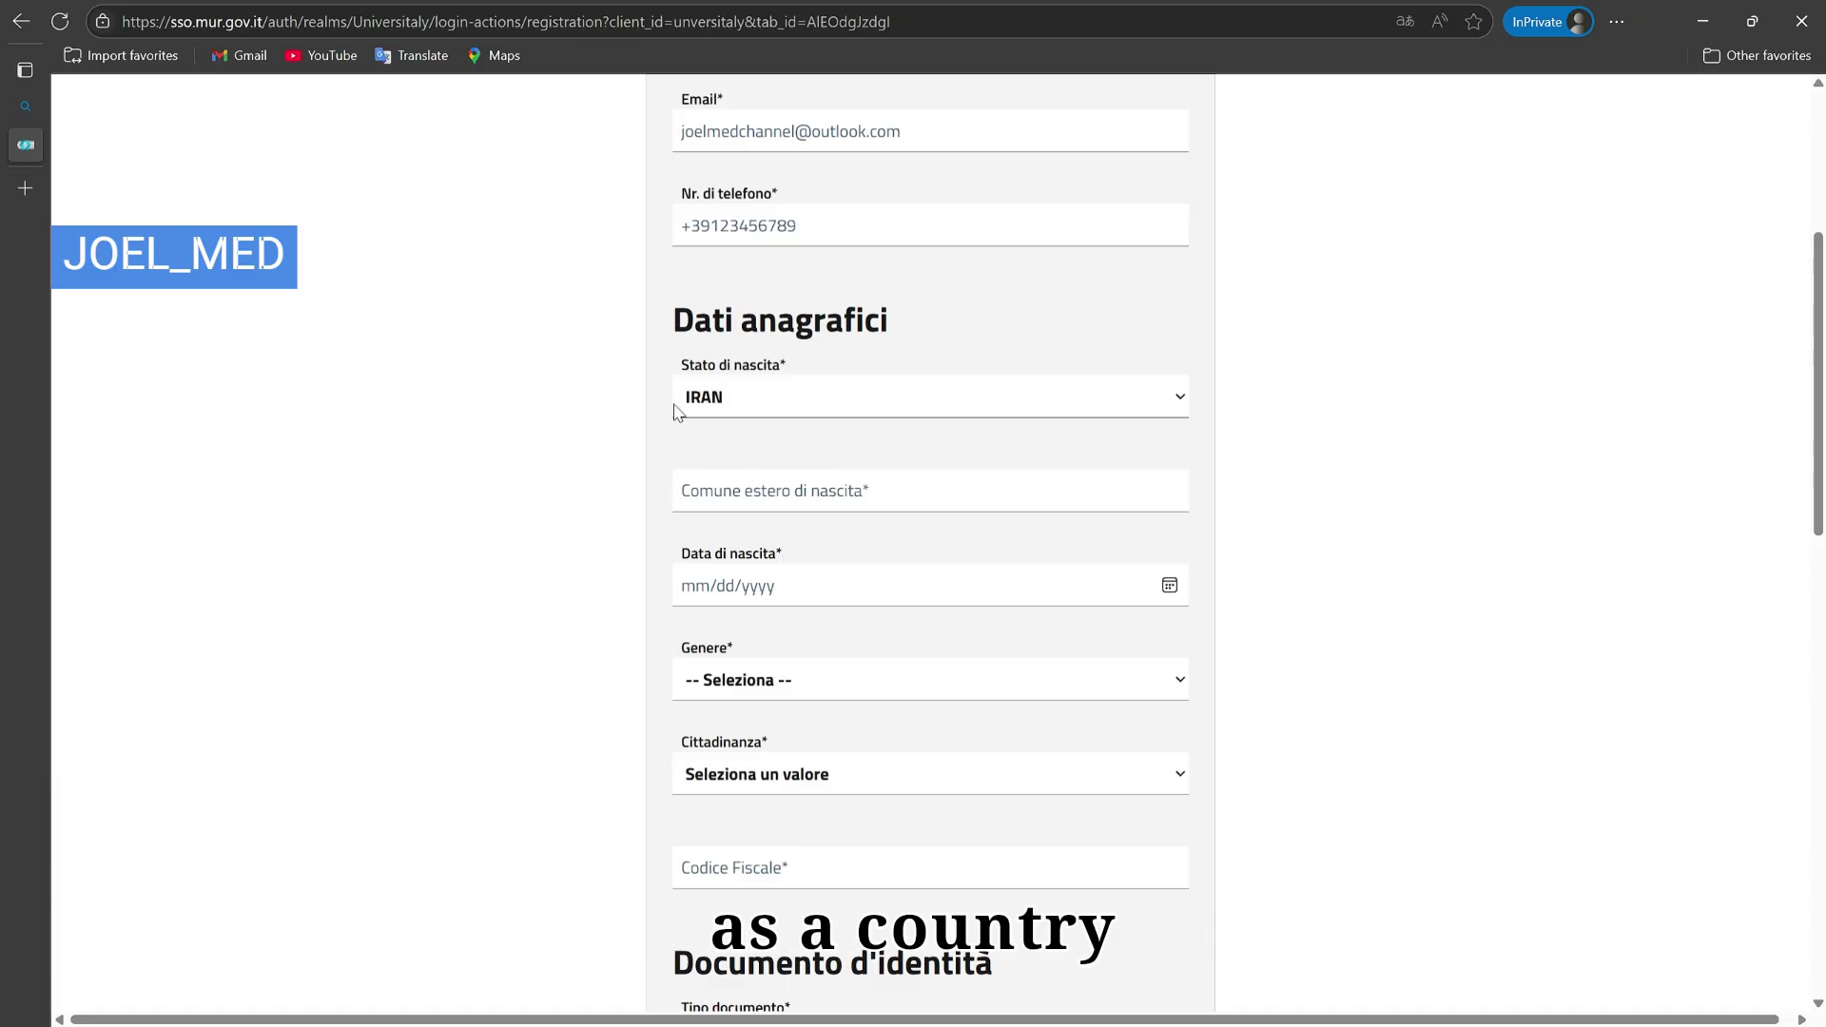
left_click(800, 510)
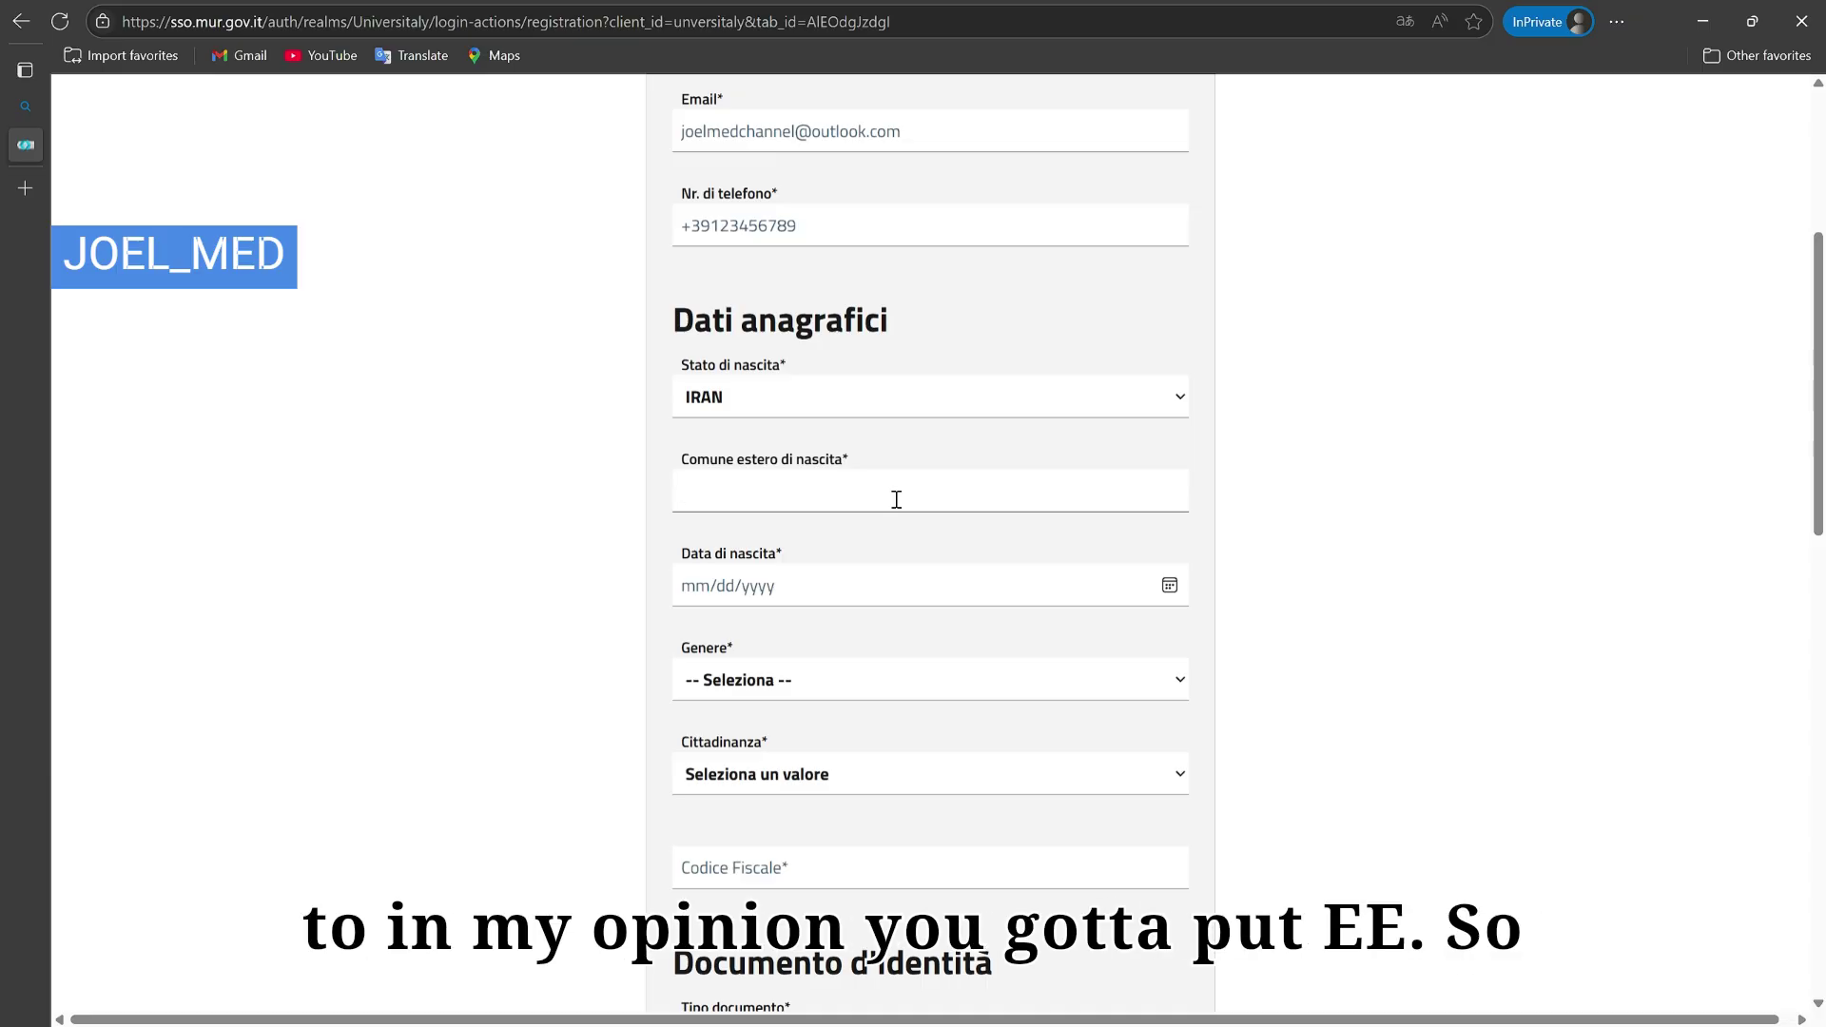
type("EE")
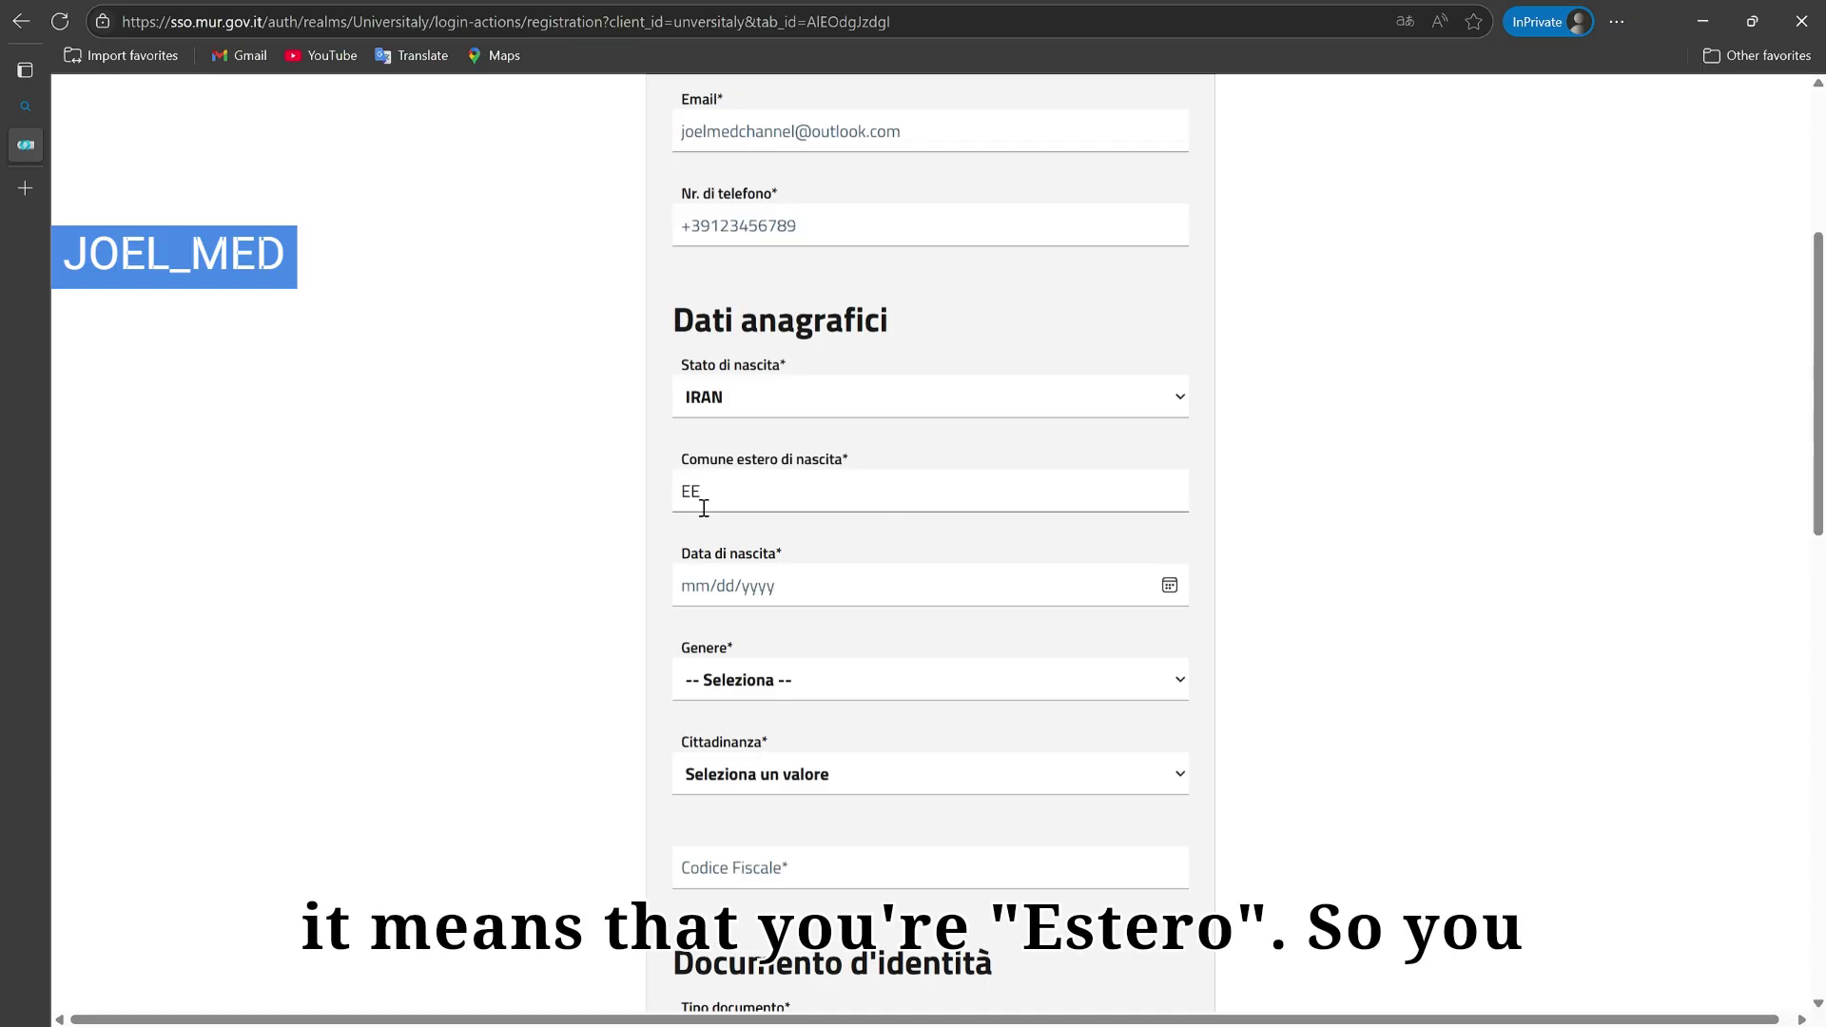
left_click_drag(713, 490, 664, 522)
left_click(675, 527)
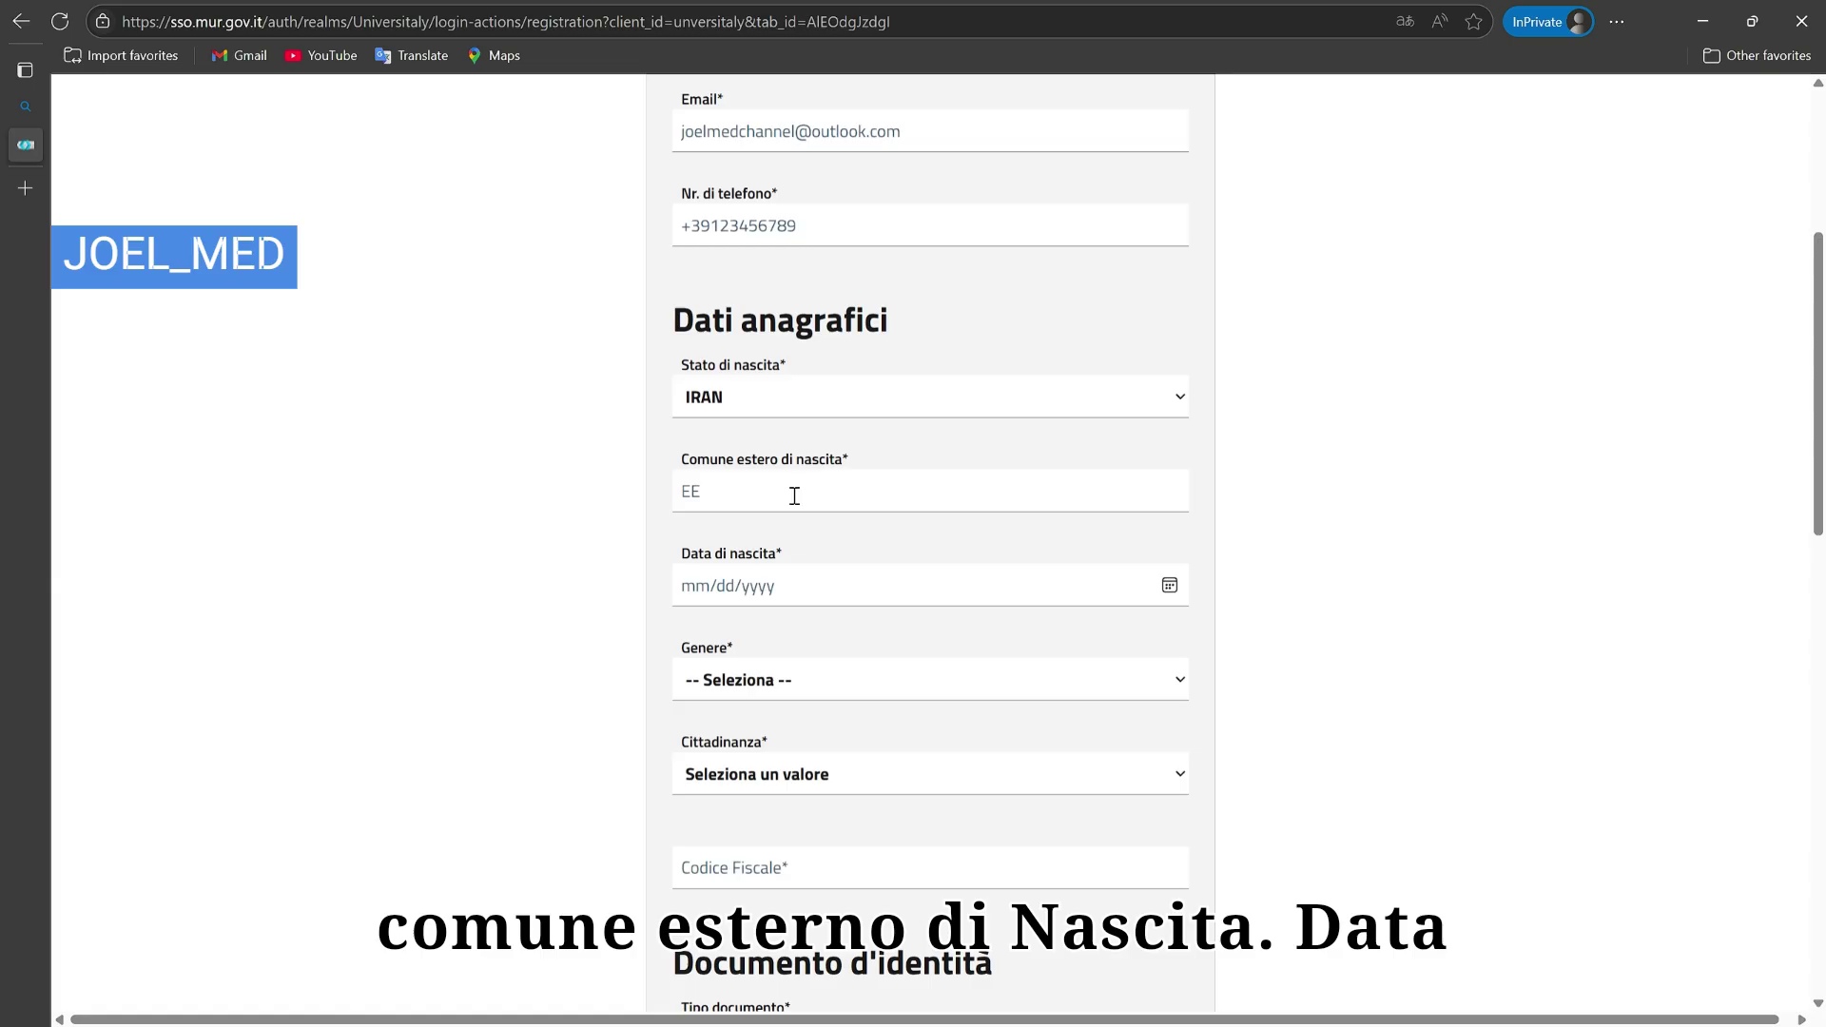
left_click(677, 573)
left_click(872, 552)
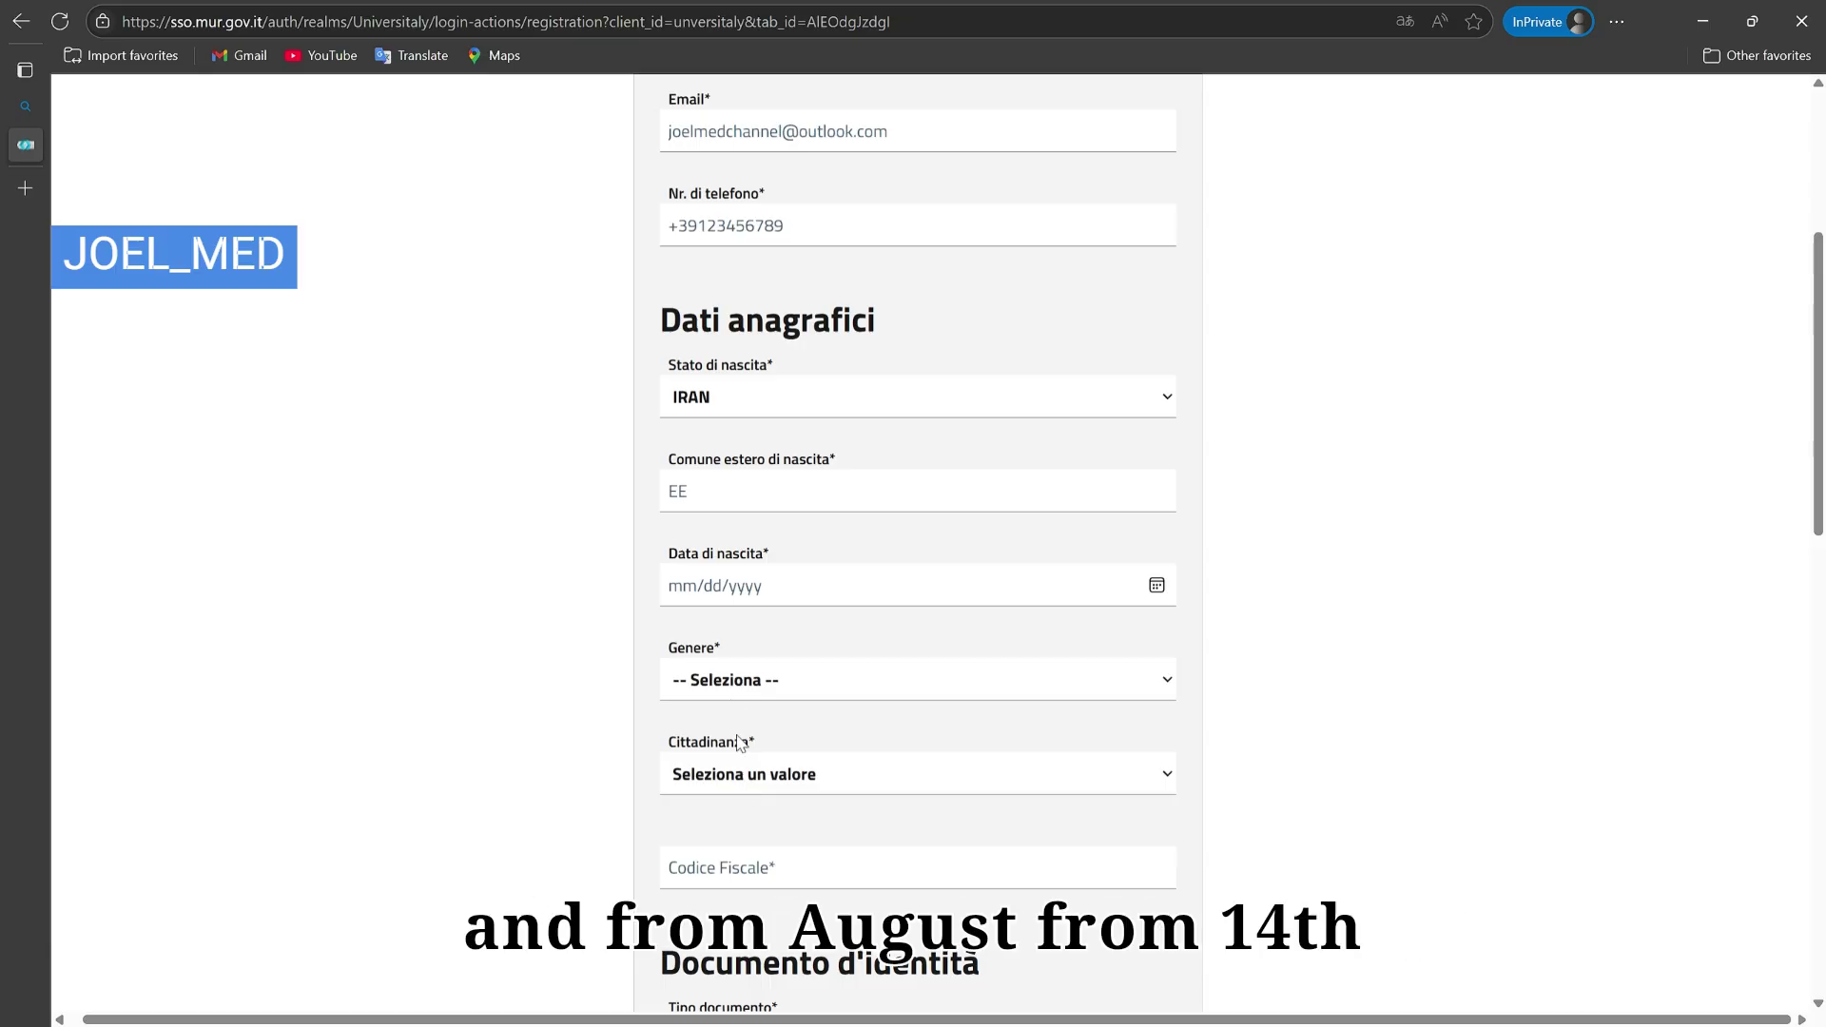
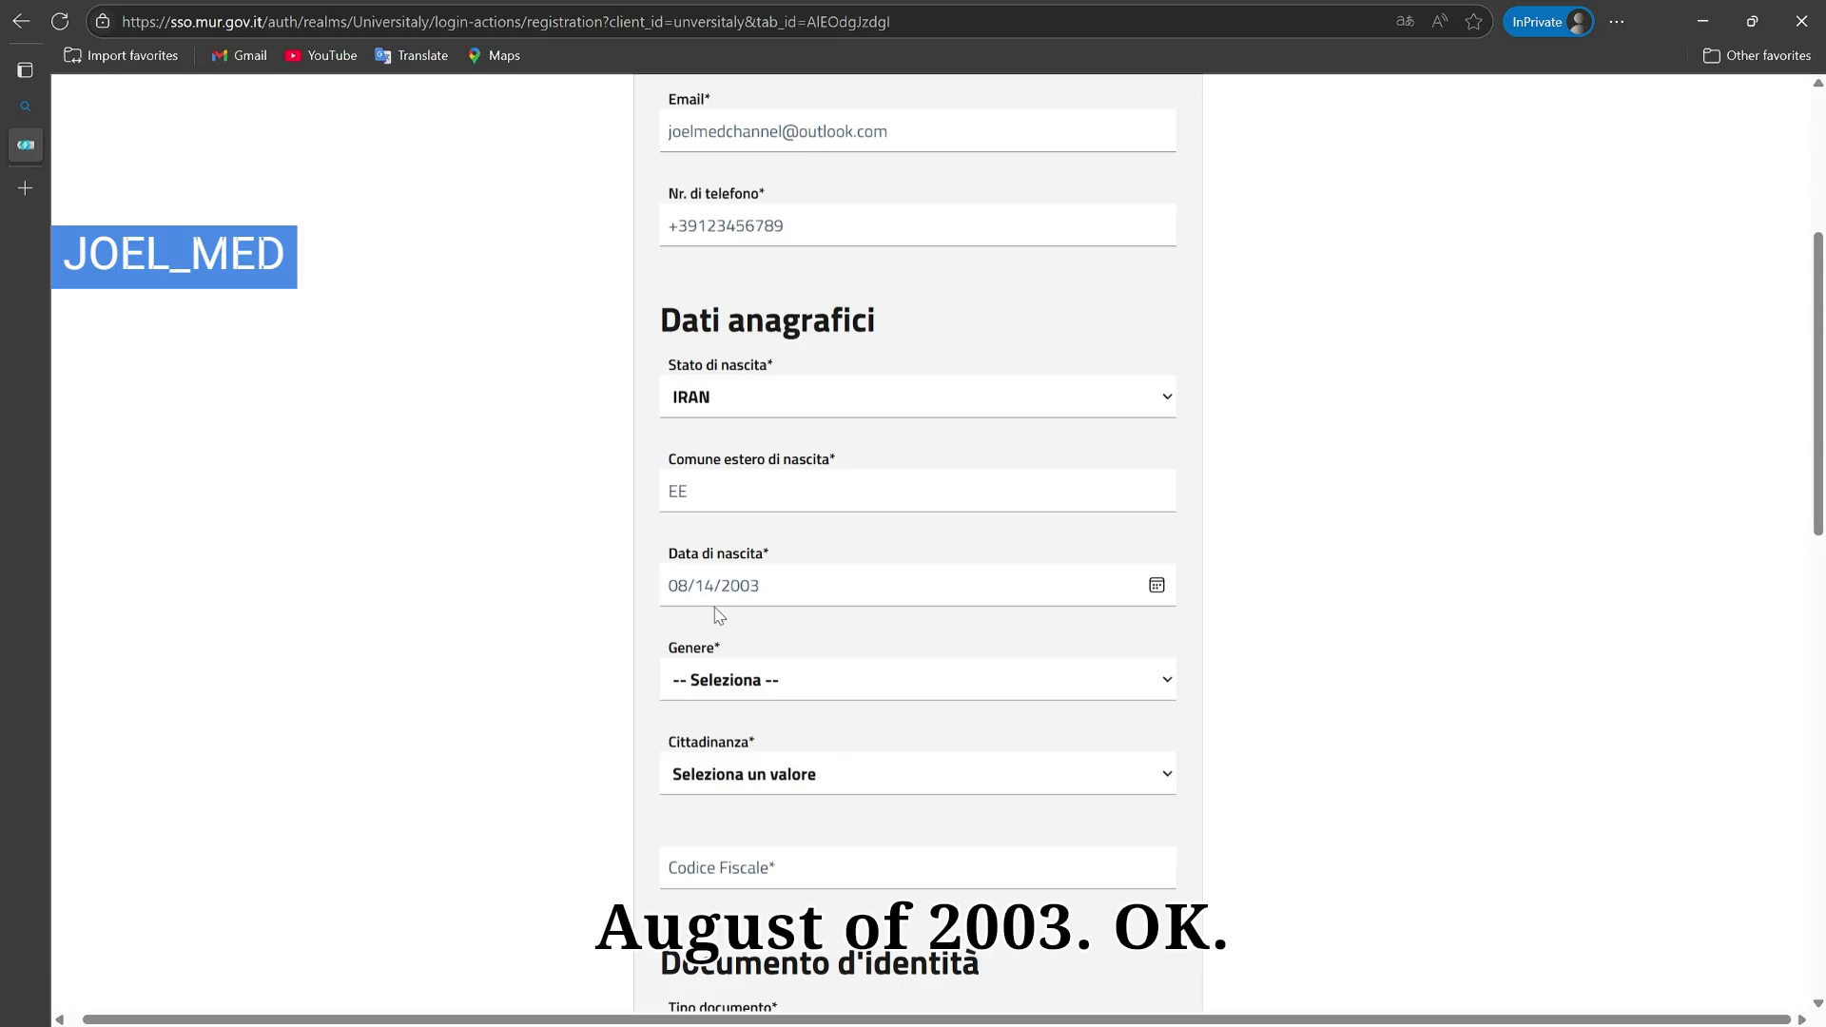
Step: Pick Maschio in the Genere dropdown and IRAN in the Cittadinanza dropdown
scroll(786, 685, "up", 1)
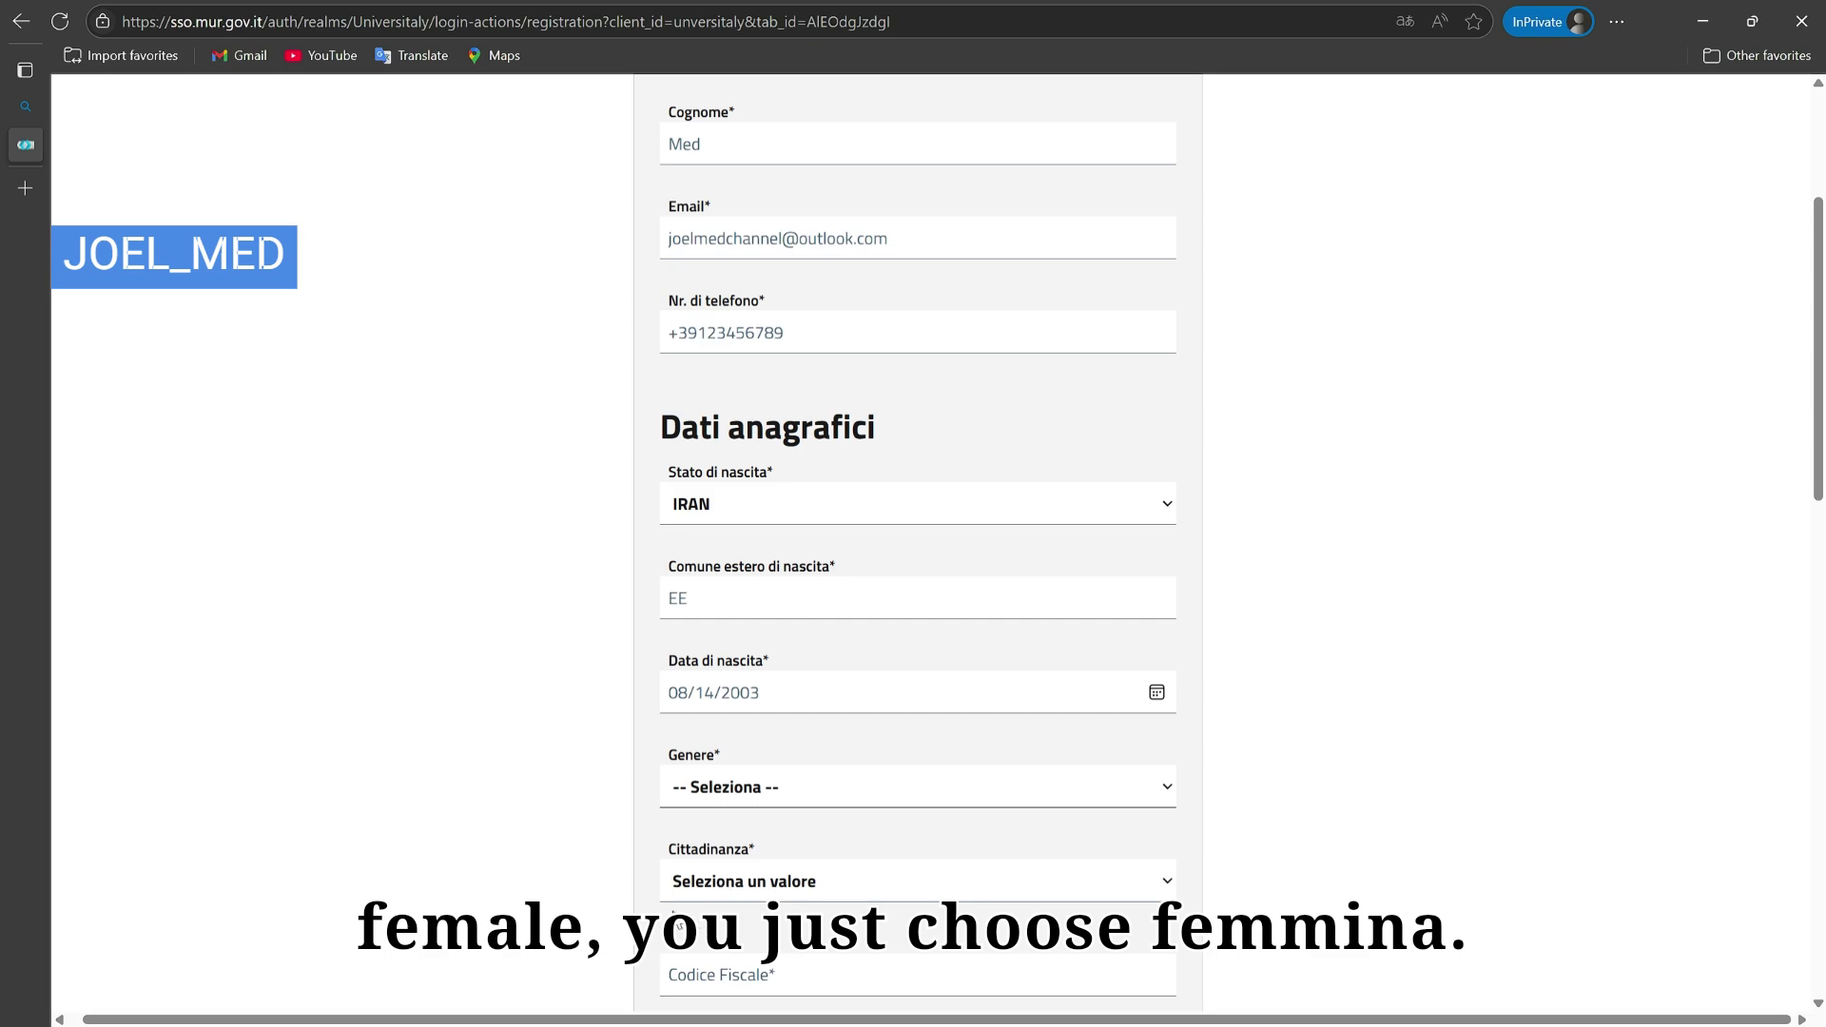
key("Down")
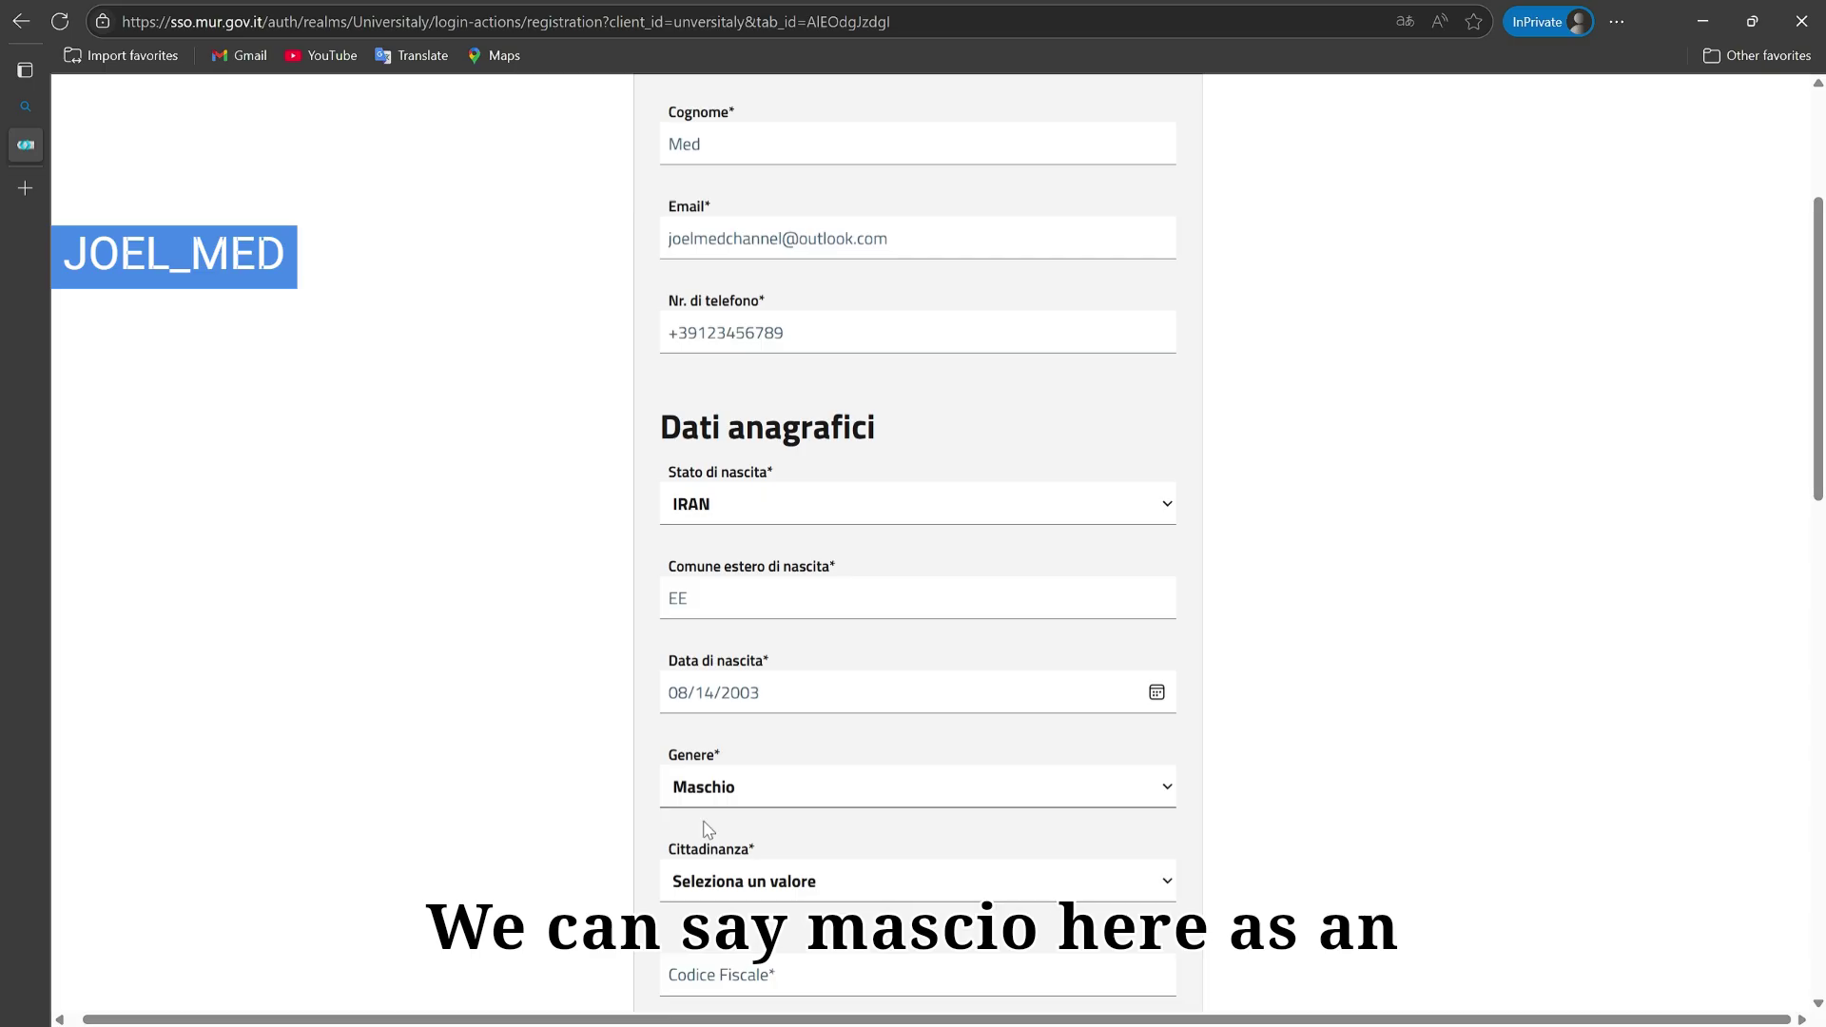
scroll(752, 822, "down", 2)
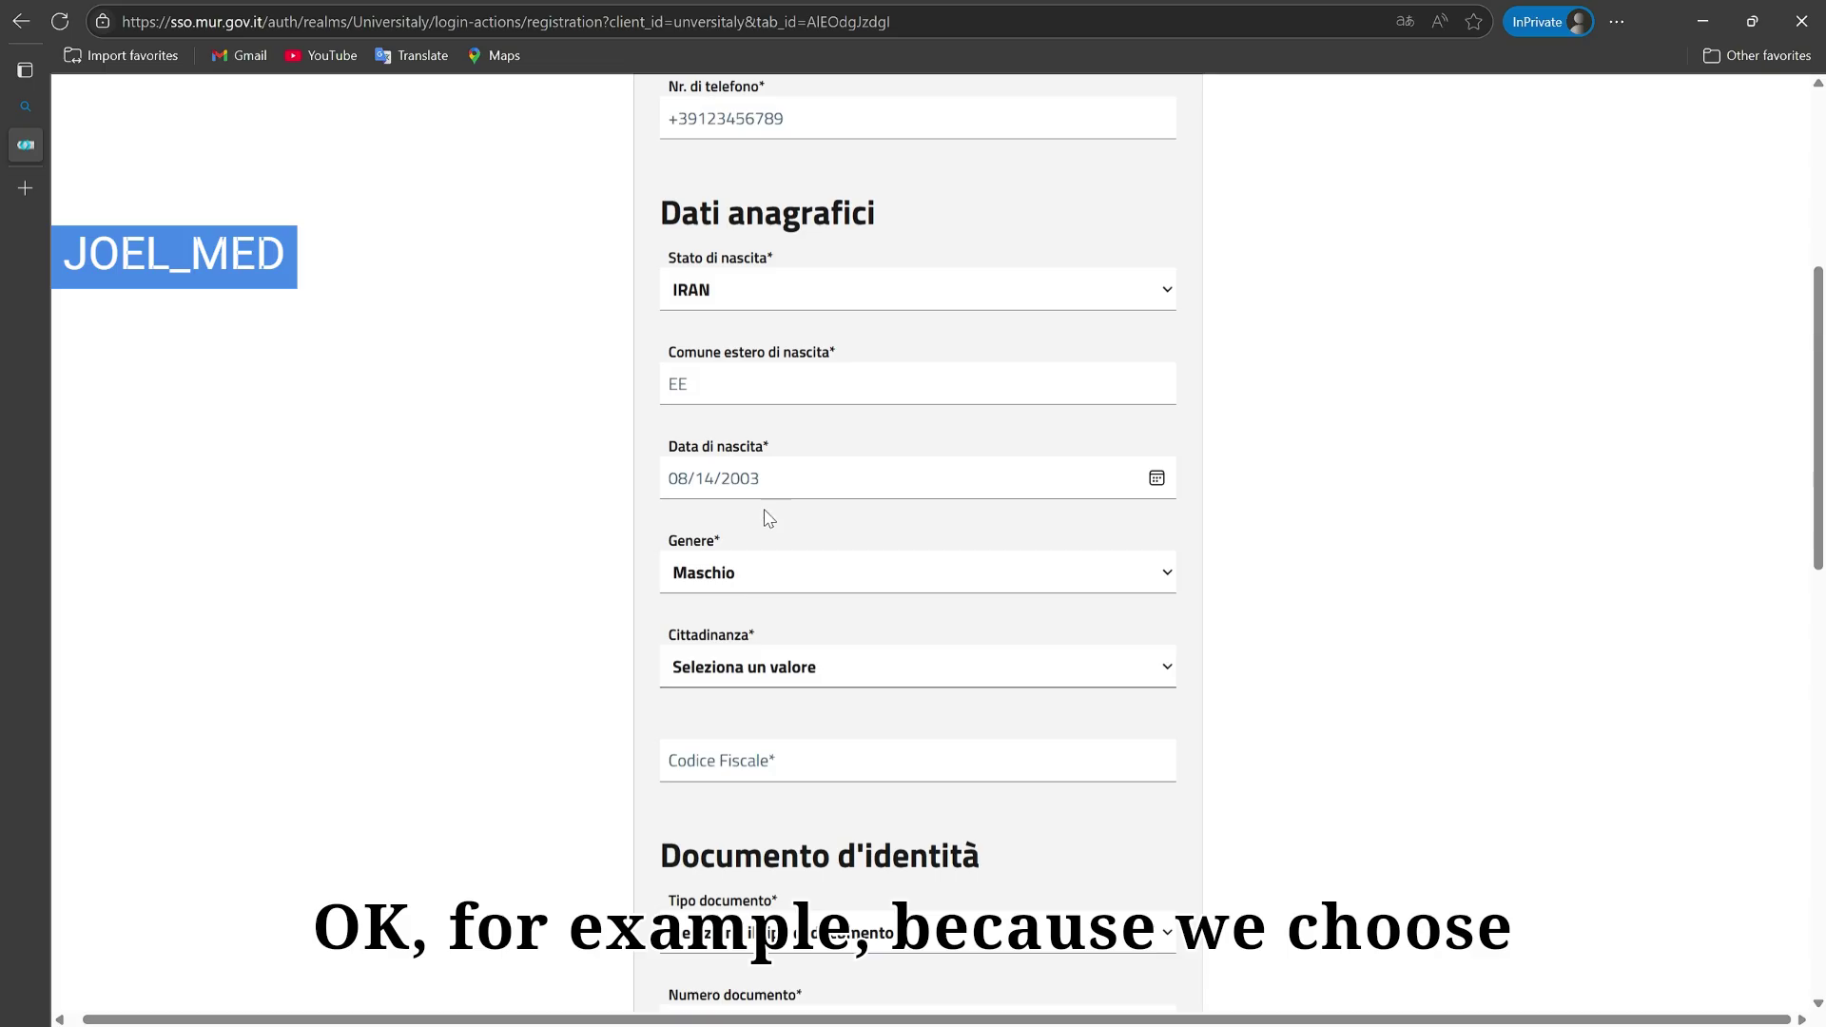
left_click(853, 182)
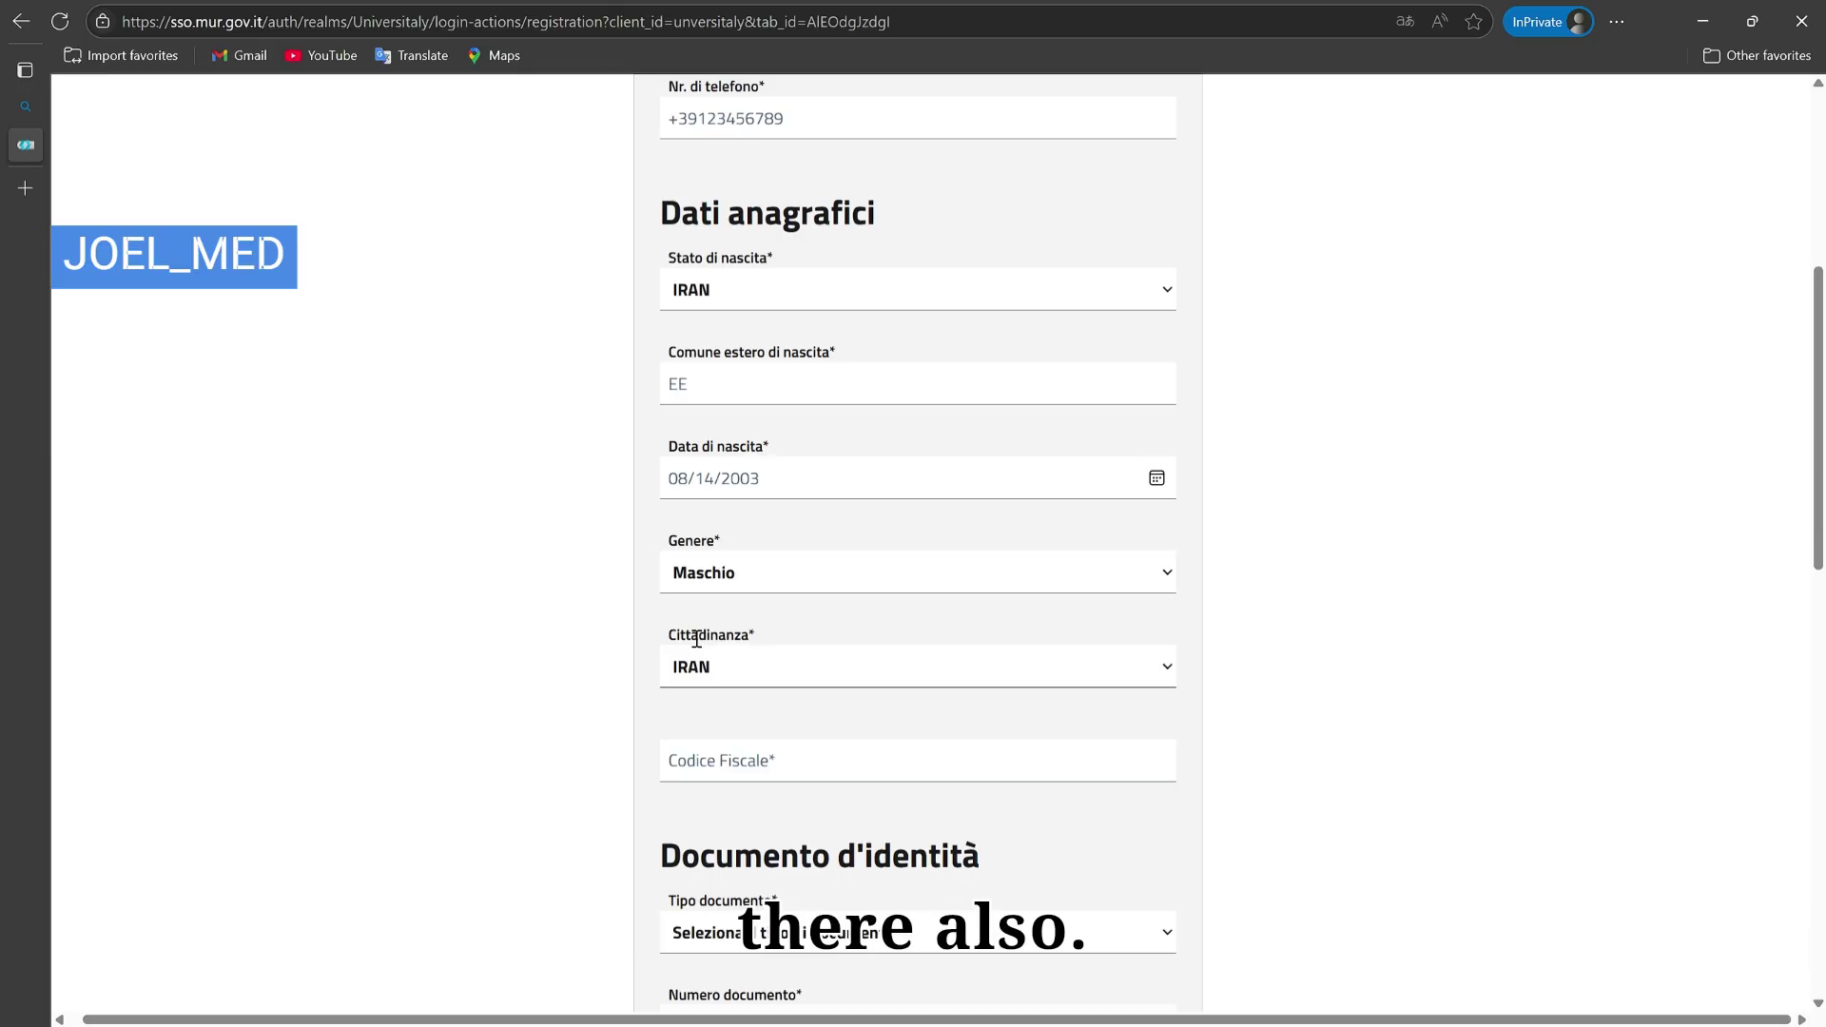
scroll(696, 639, "down", 1)
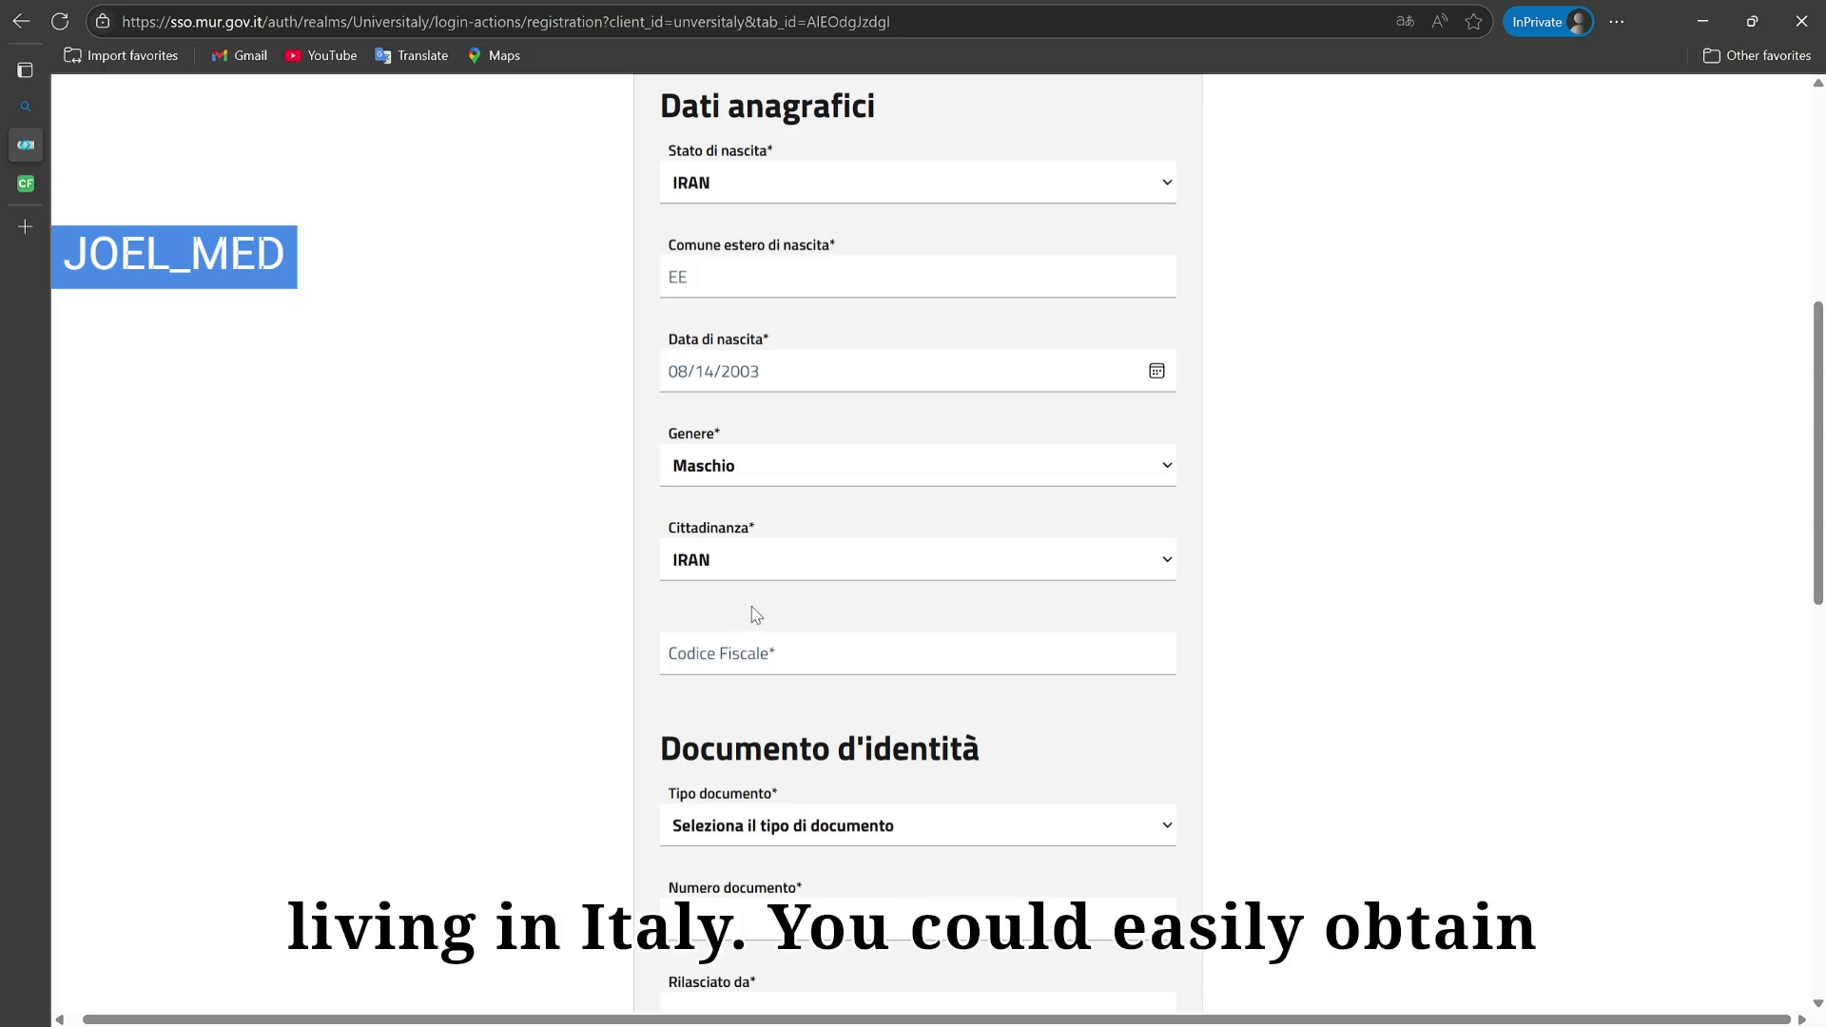
Step: On the Calcolo Codice Fiscale page, enter the user's surname and first name
left_click(26, 190)
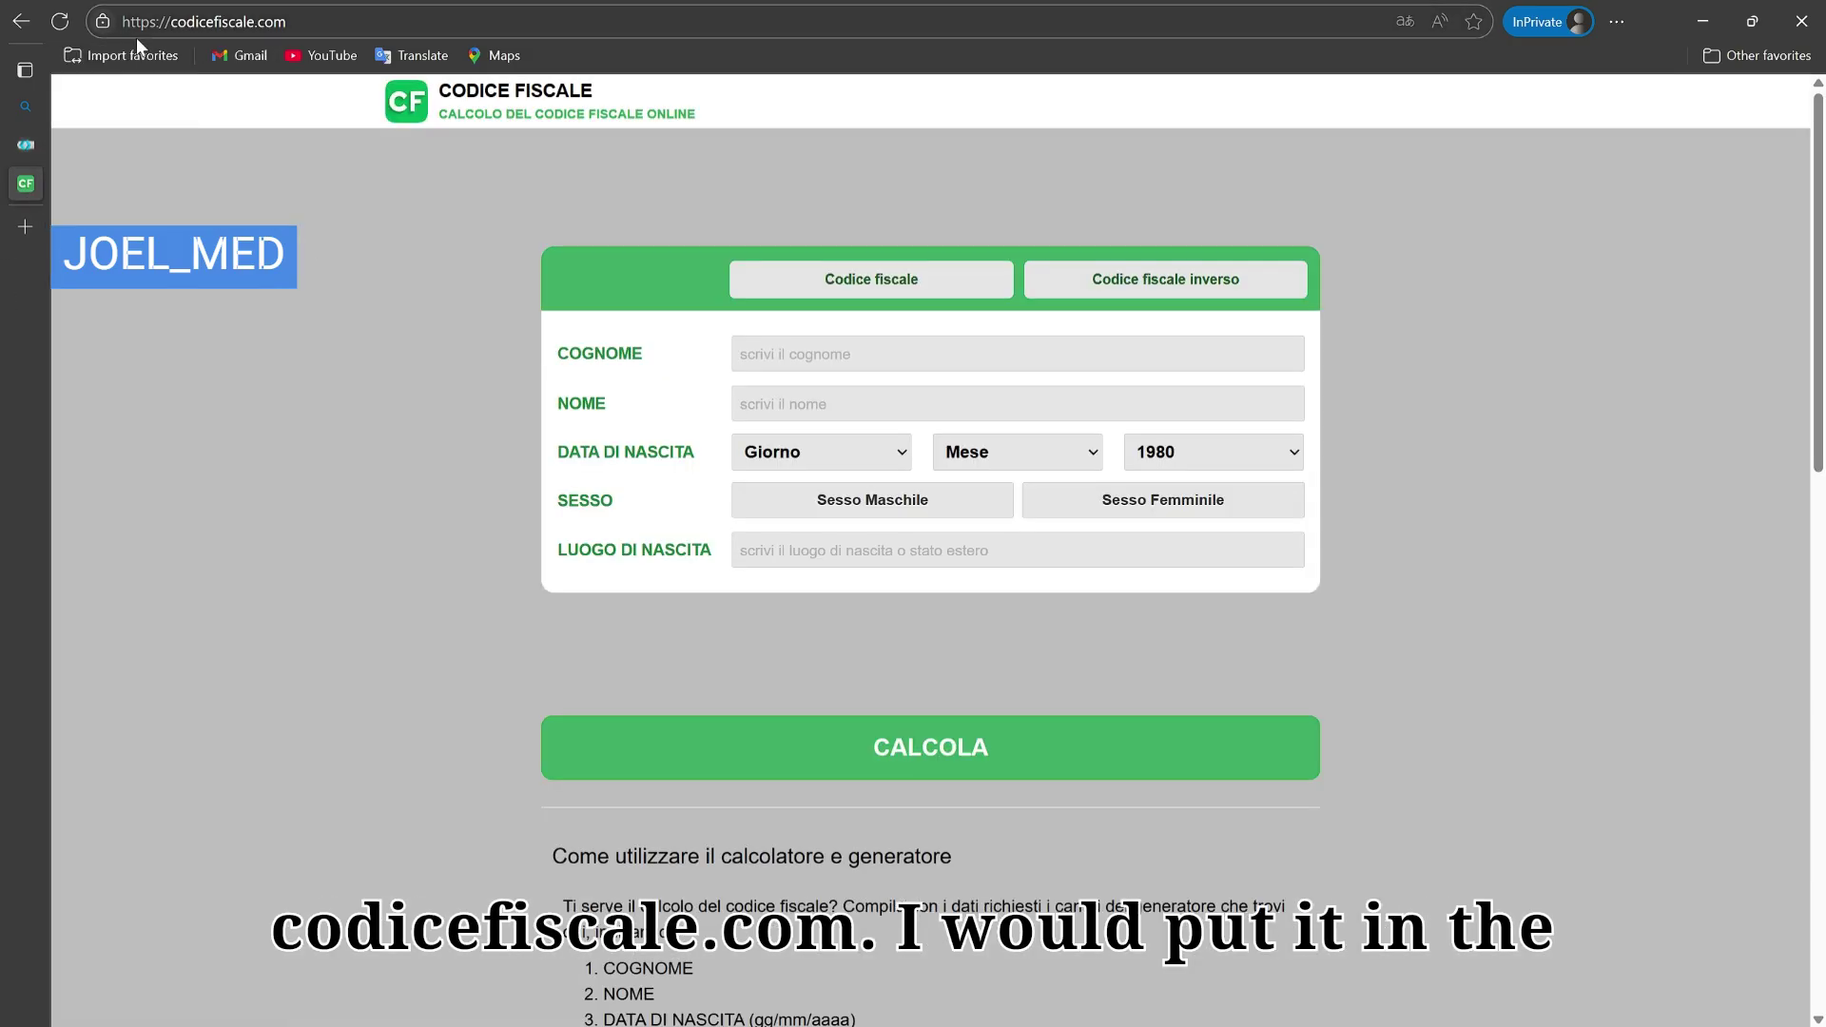
left_click(306, 35)
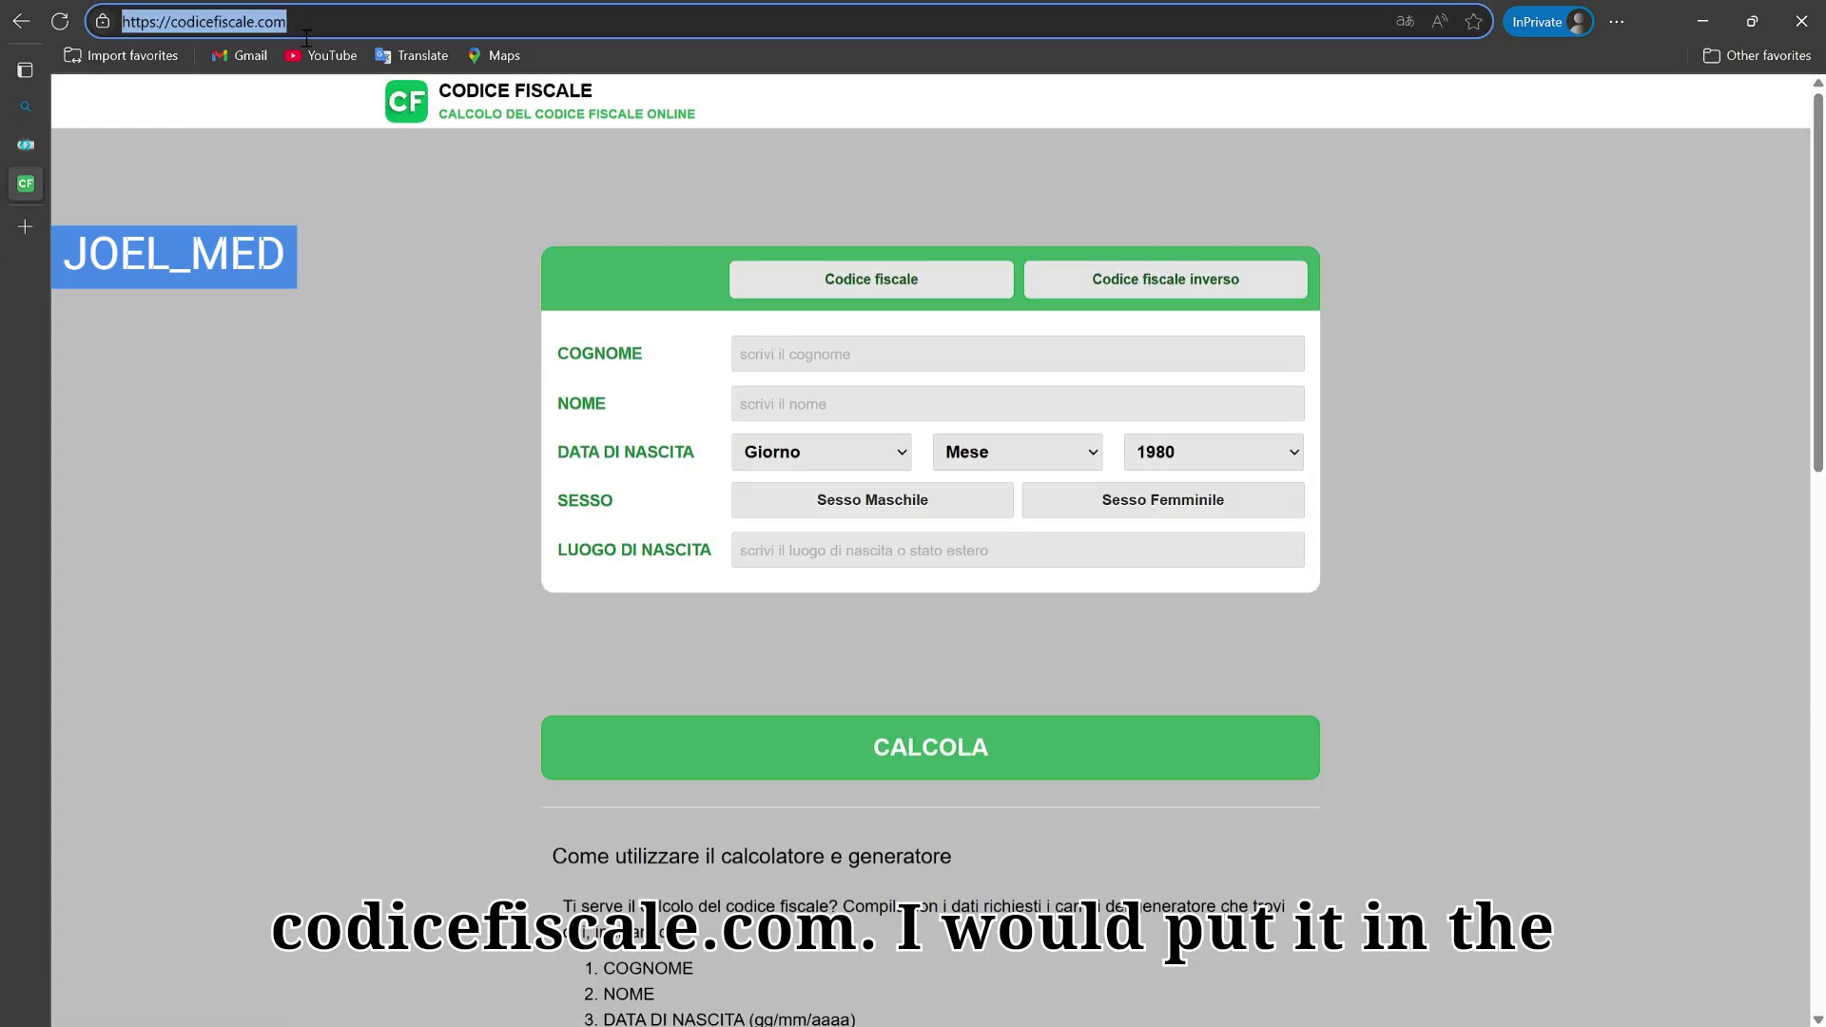
left_click(307, 38)
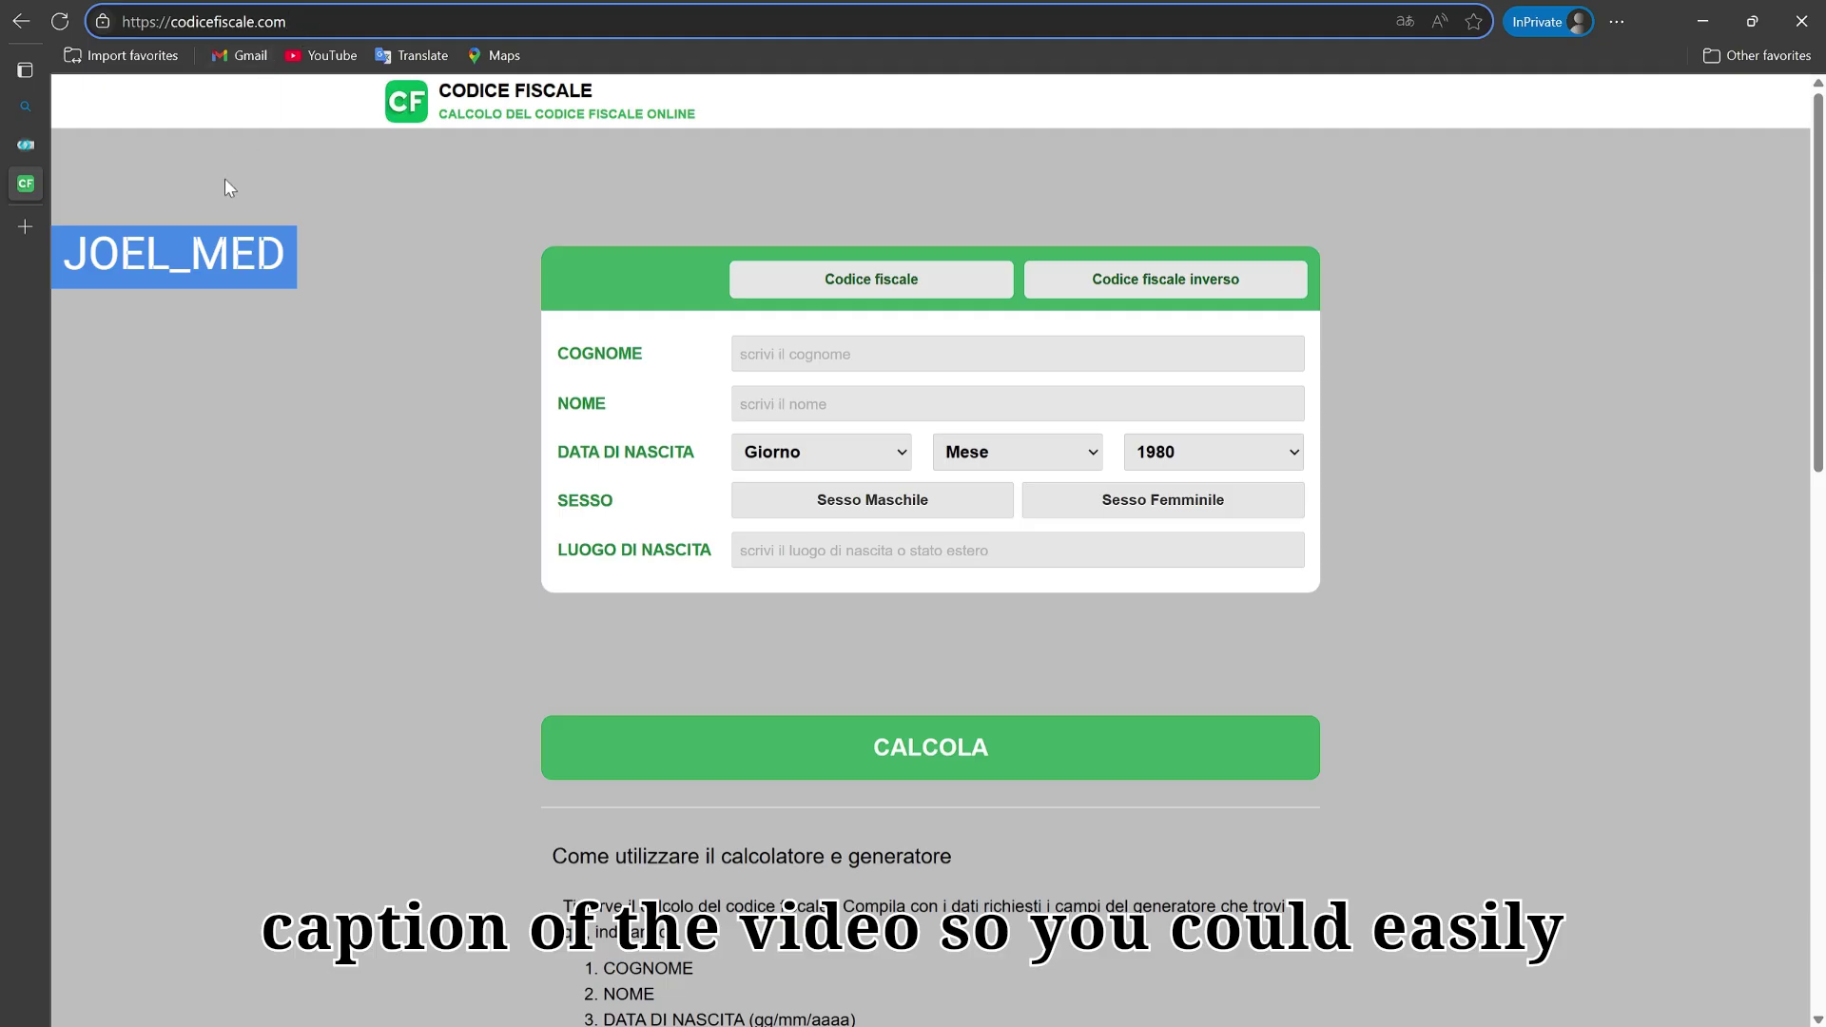
left_click(317, 261)
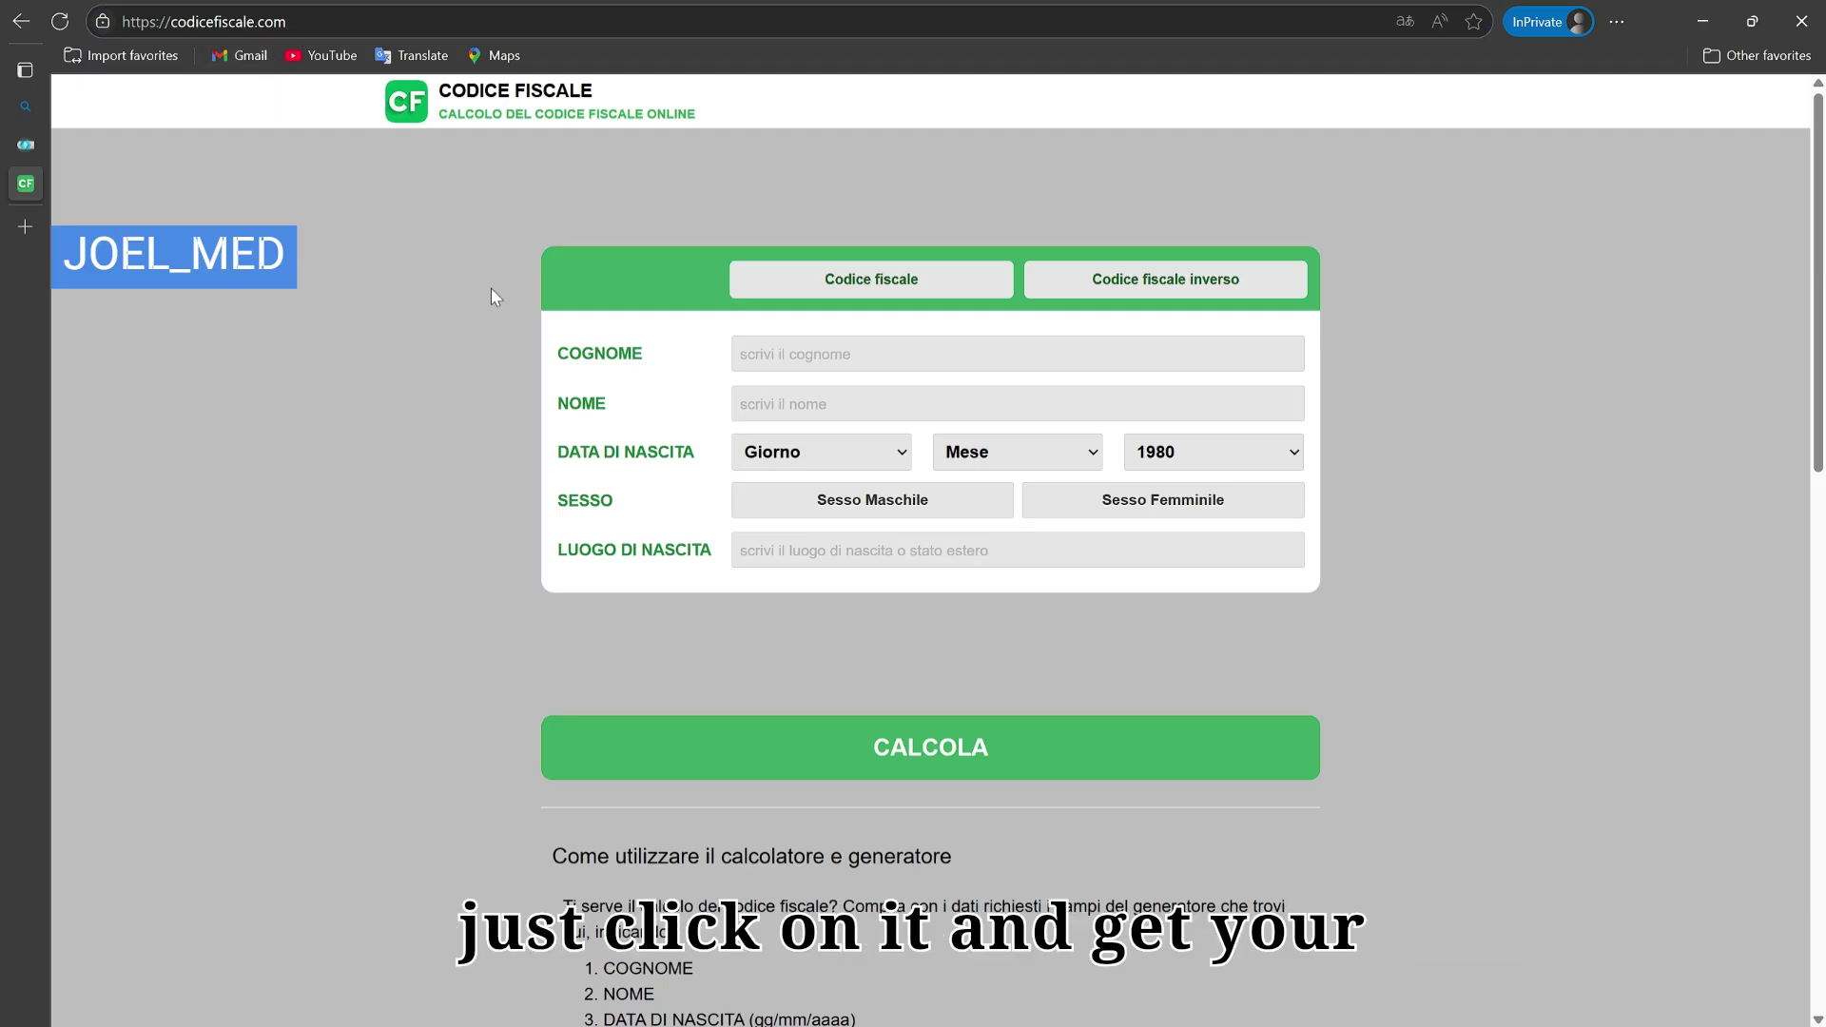
left_click(841, 367)
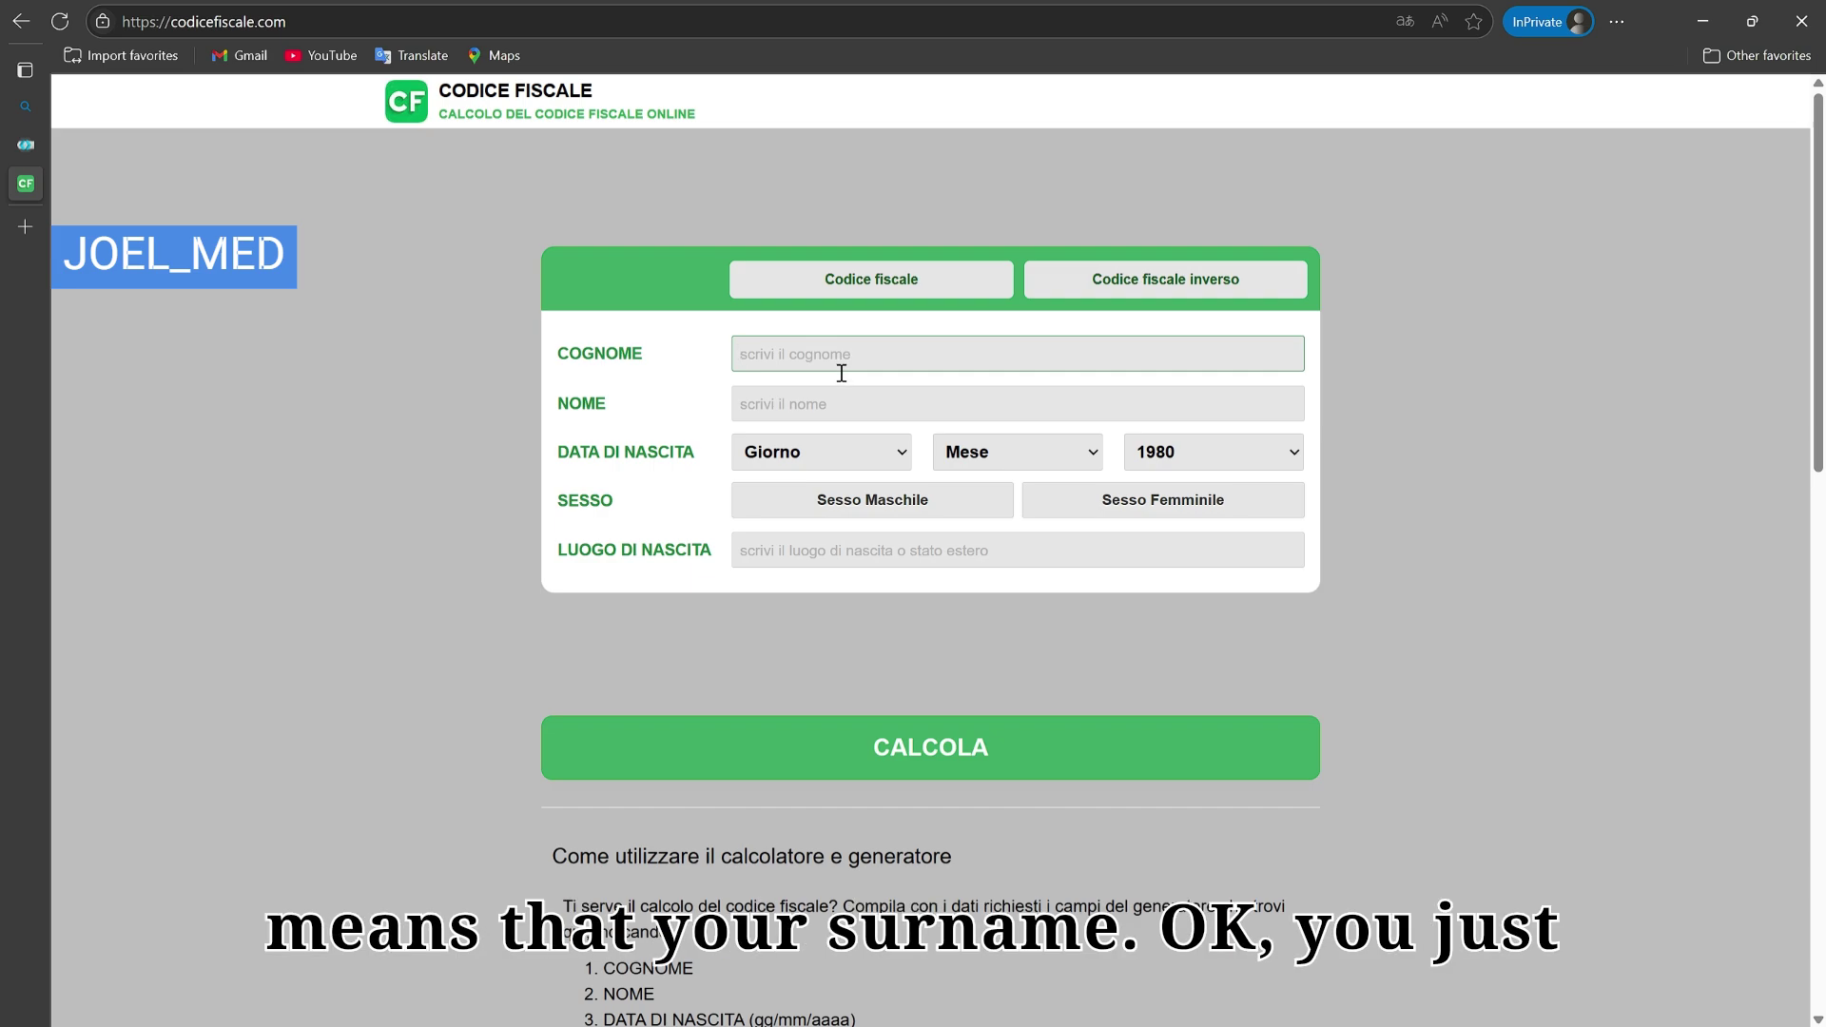
key("Tab")
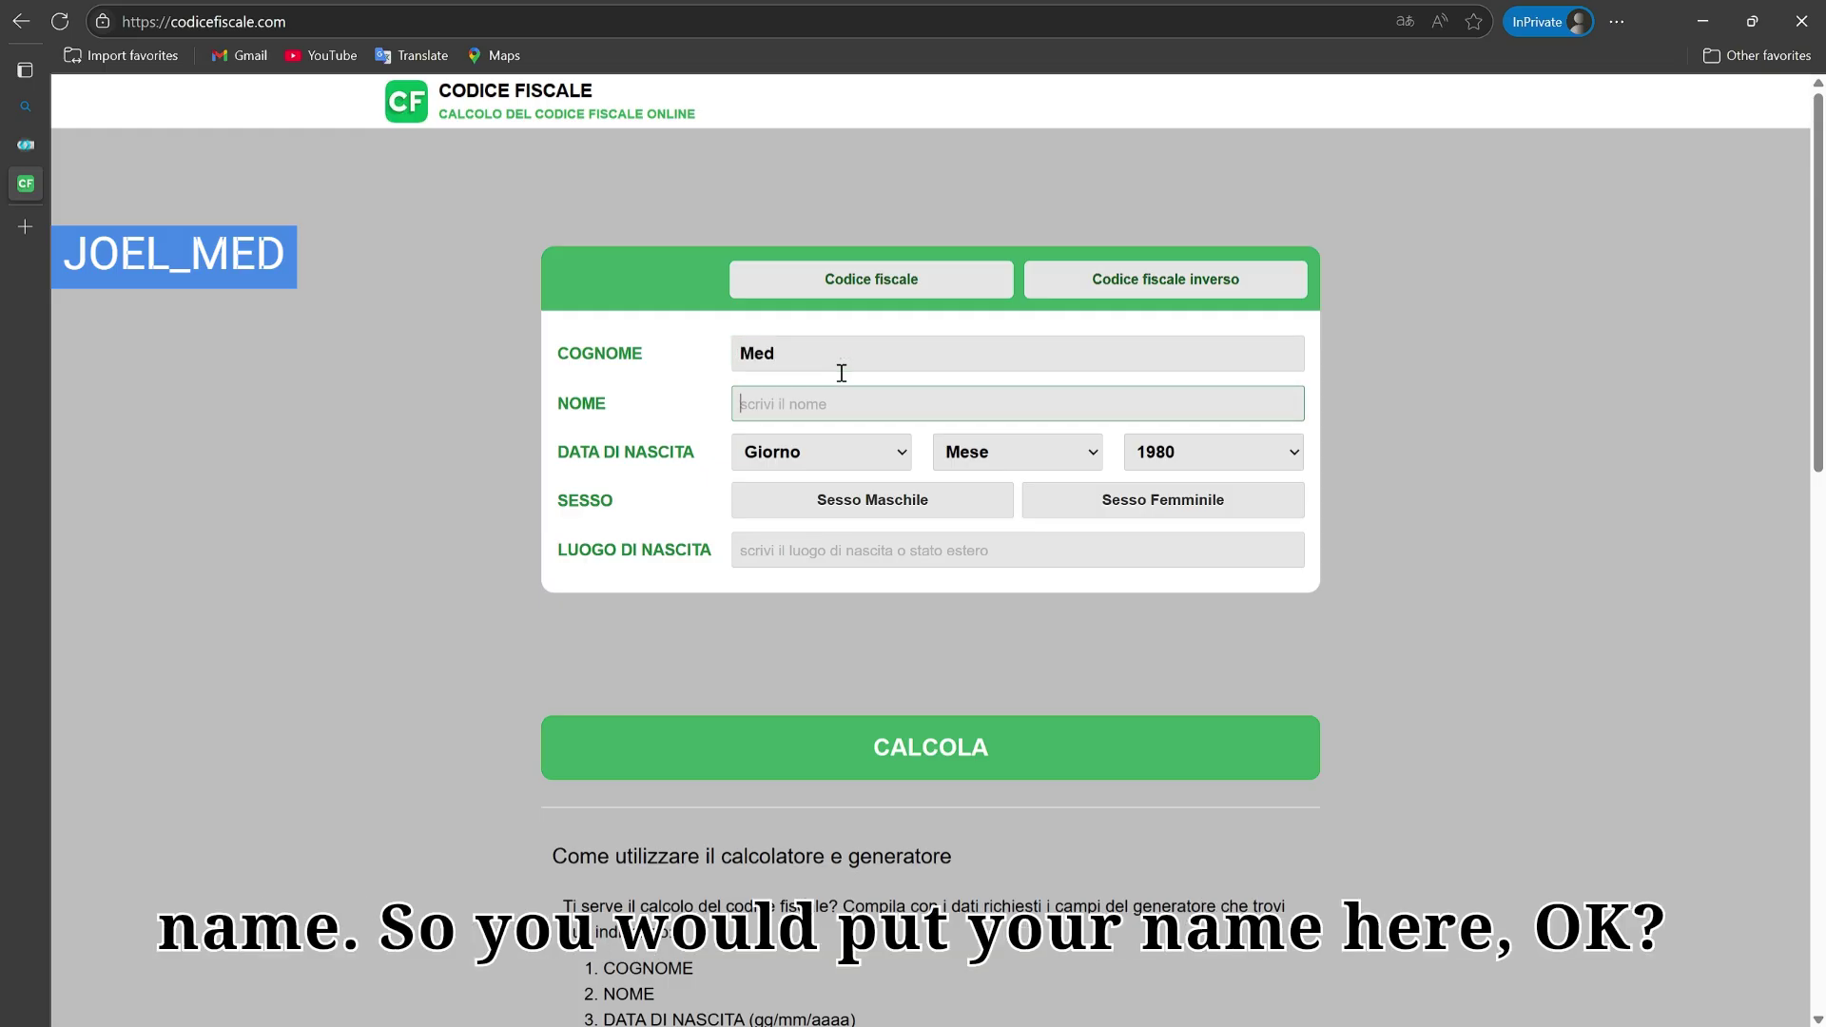
key("Tab")
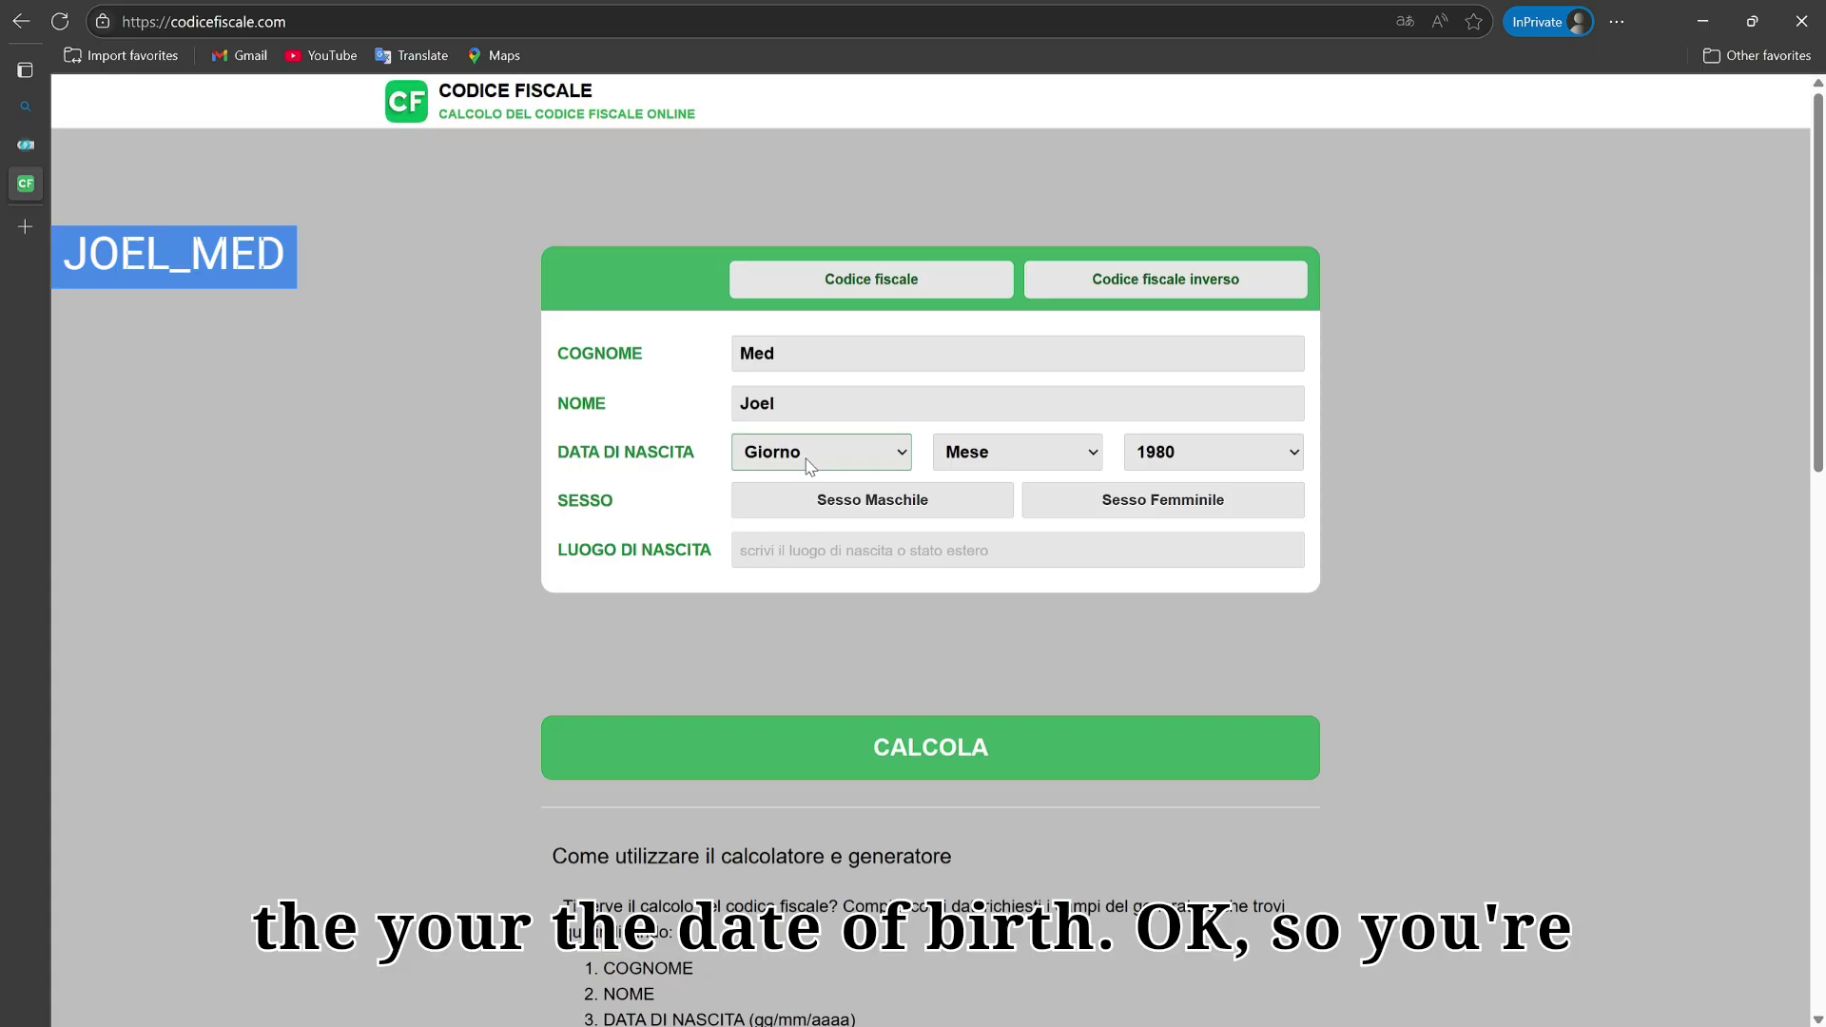
Step: Set birth date 14/08/2003, male sex and birthplace IRAN, then calculate the fiscal code
key("Tab")
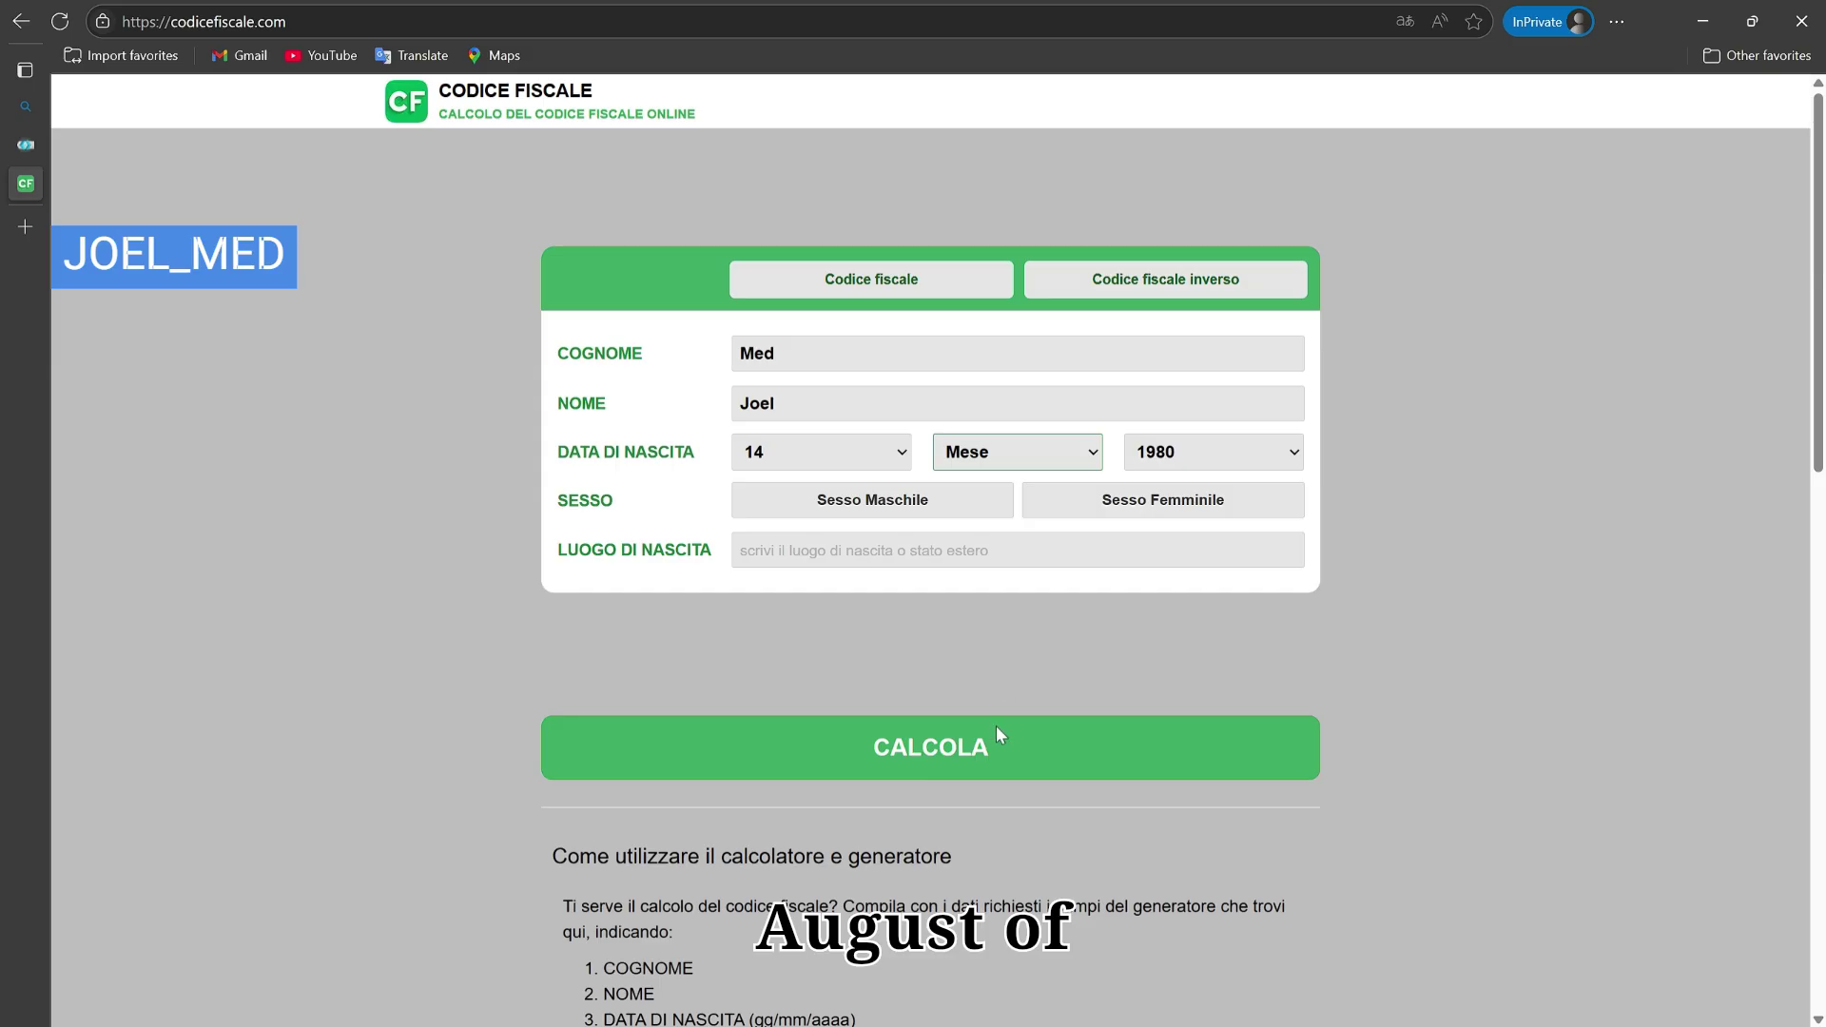
key("Tab")
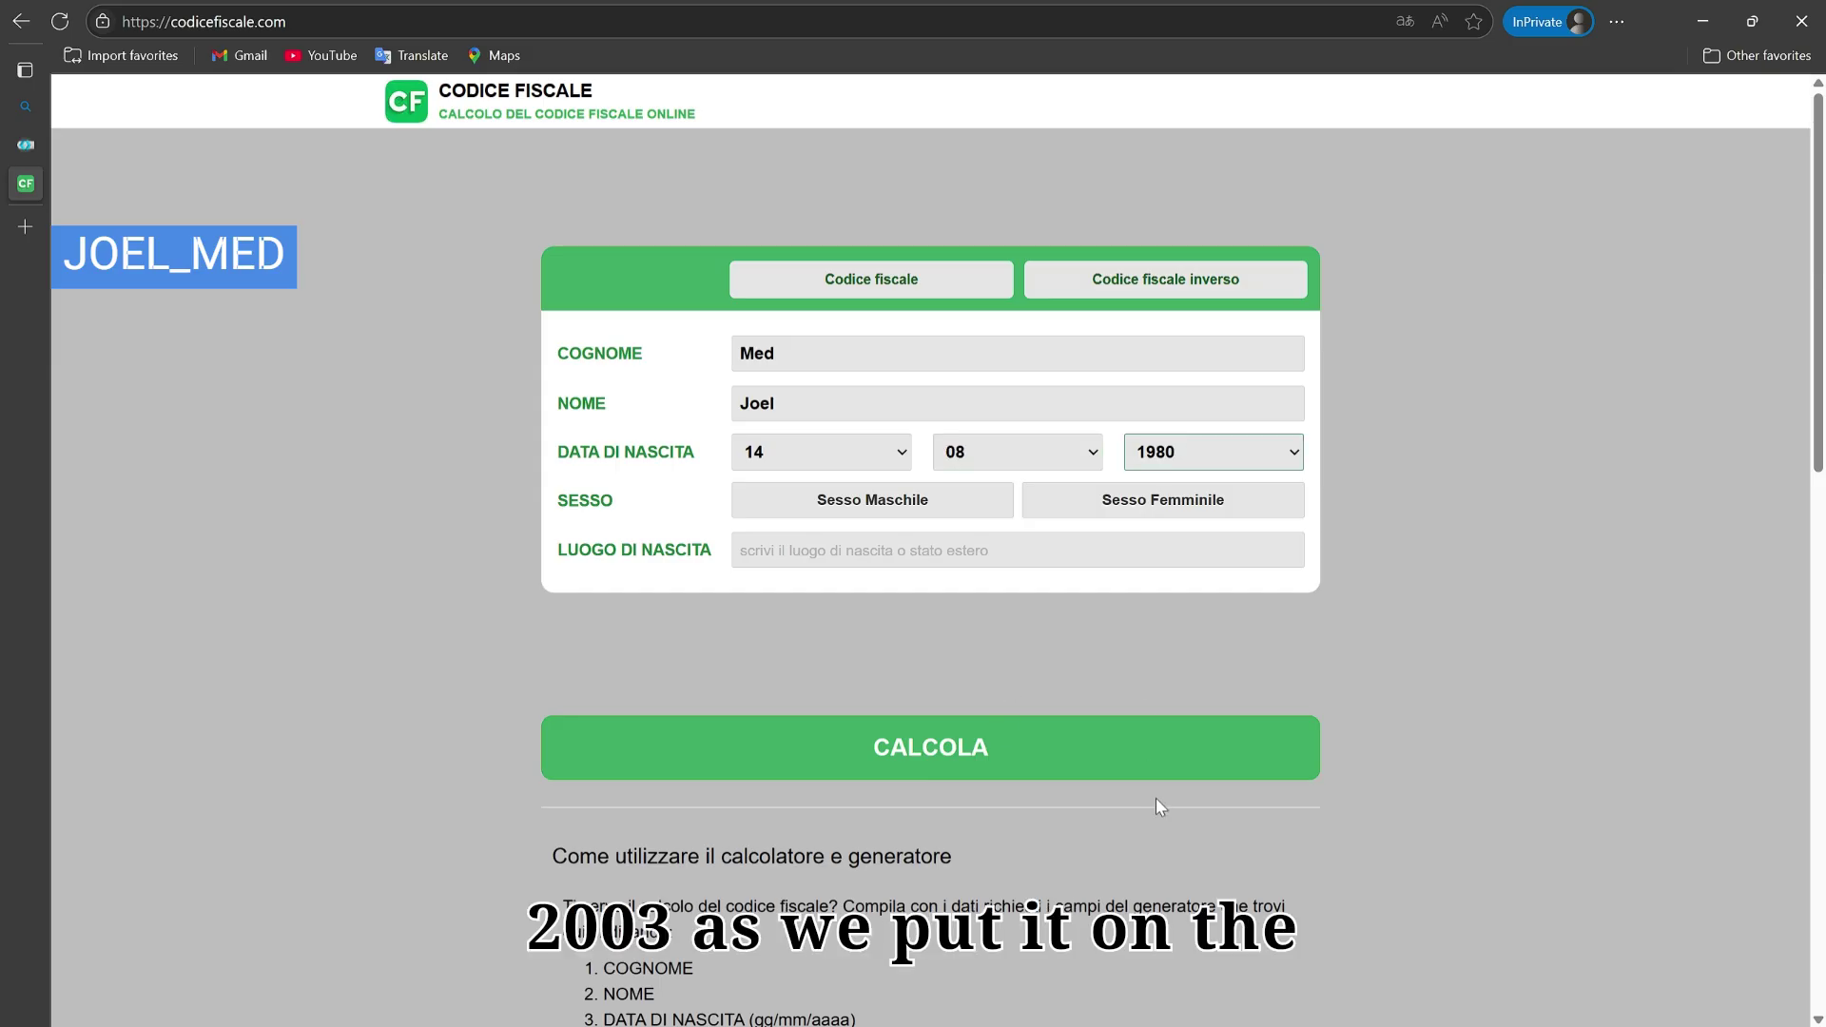
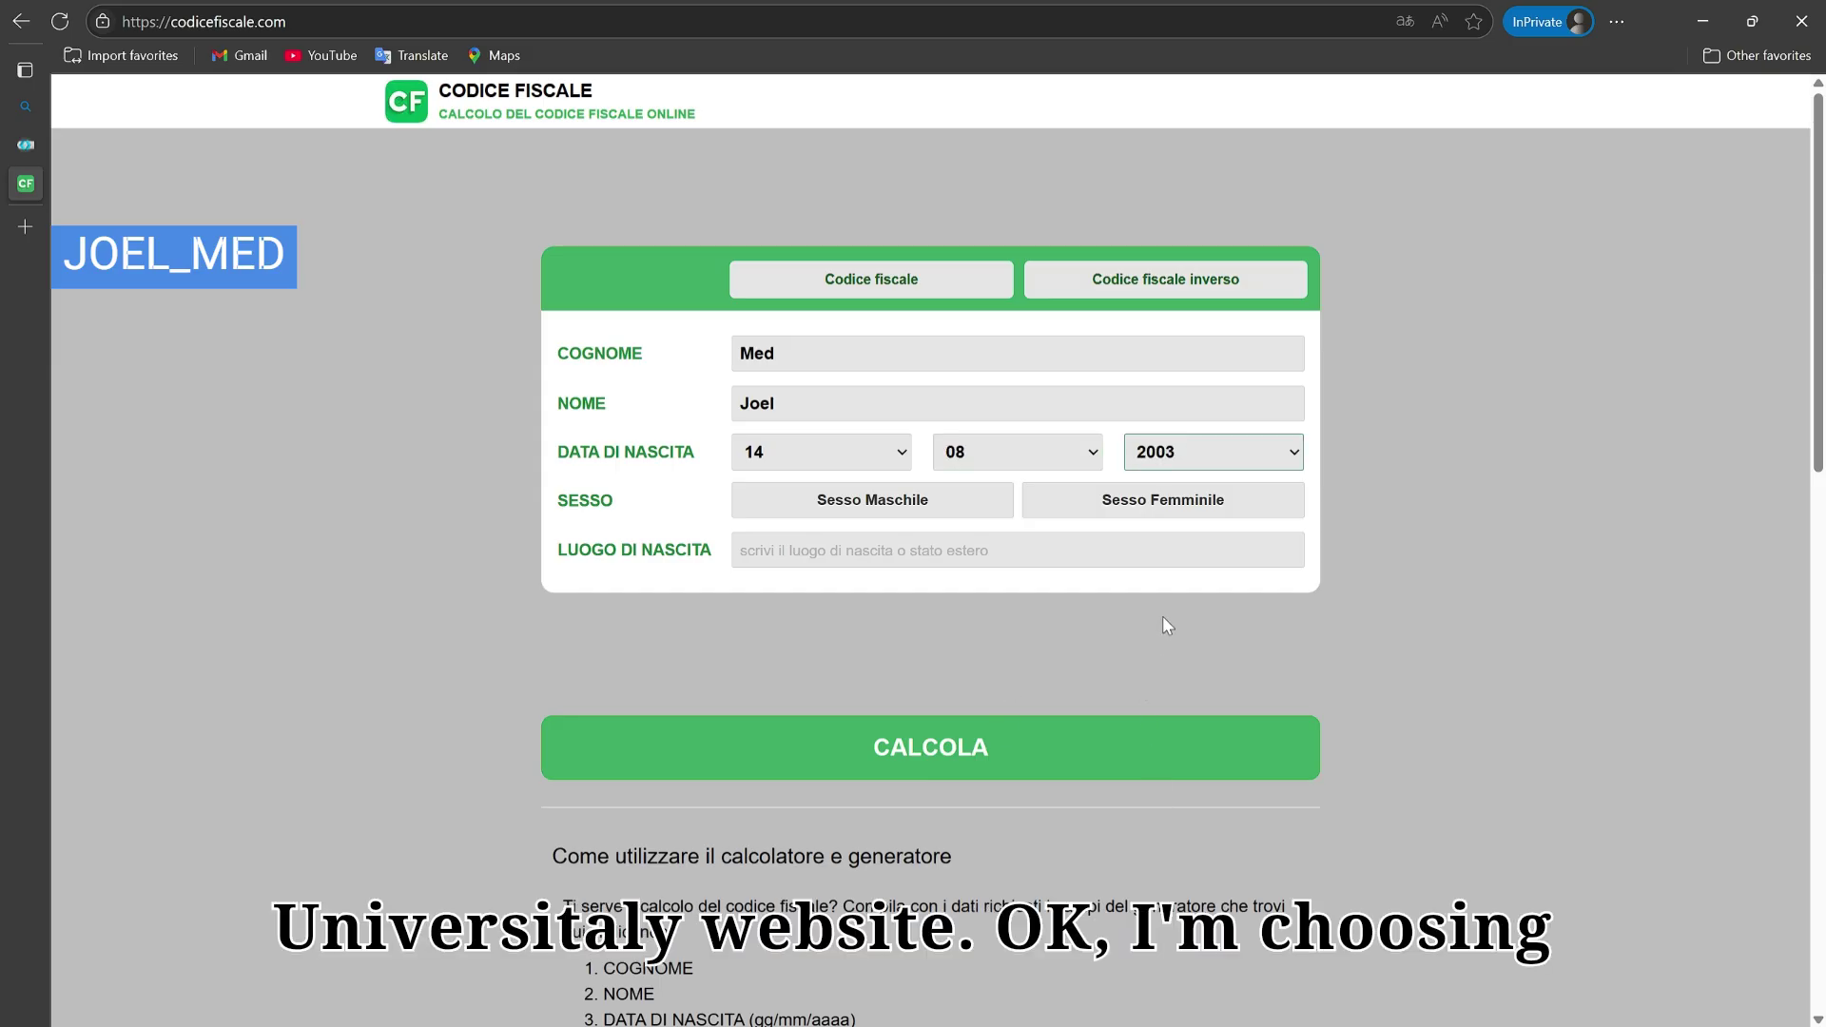
left_click(901, 514)
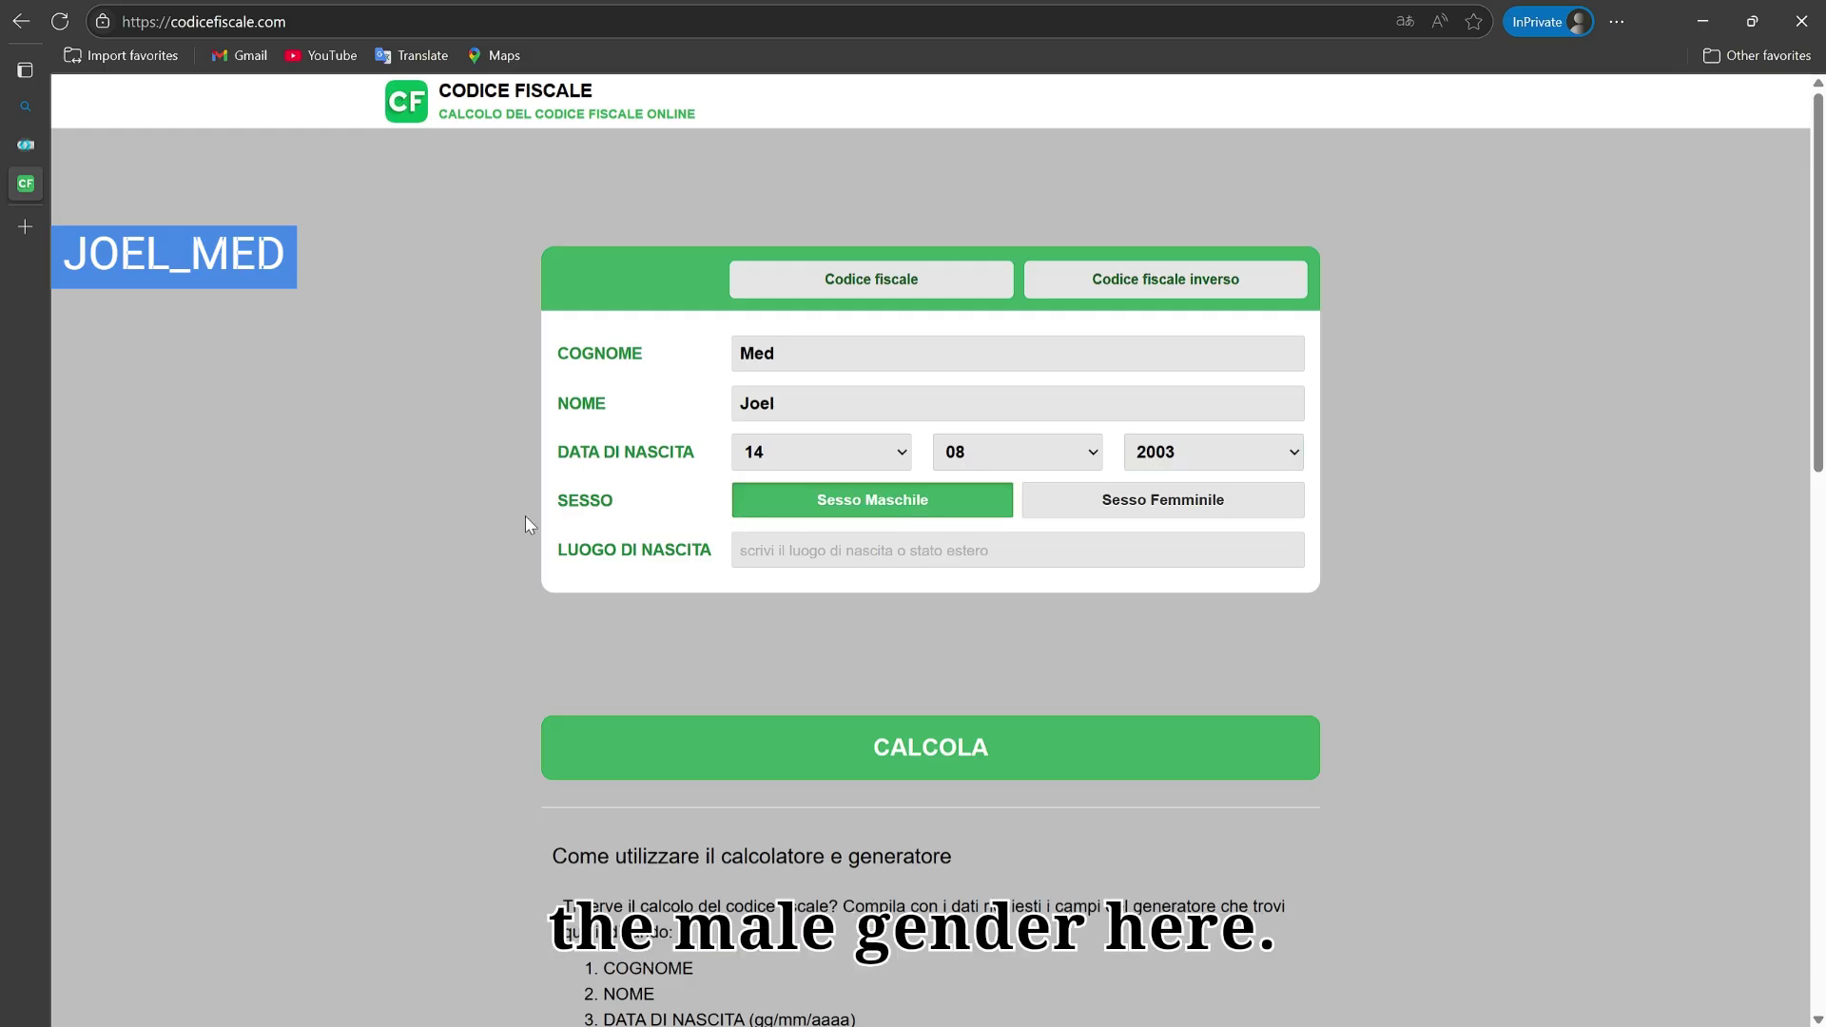
left_click(831, 568)
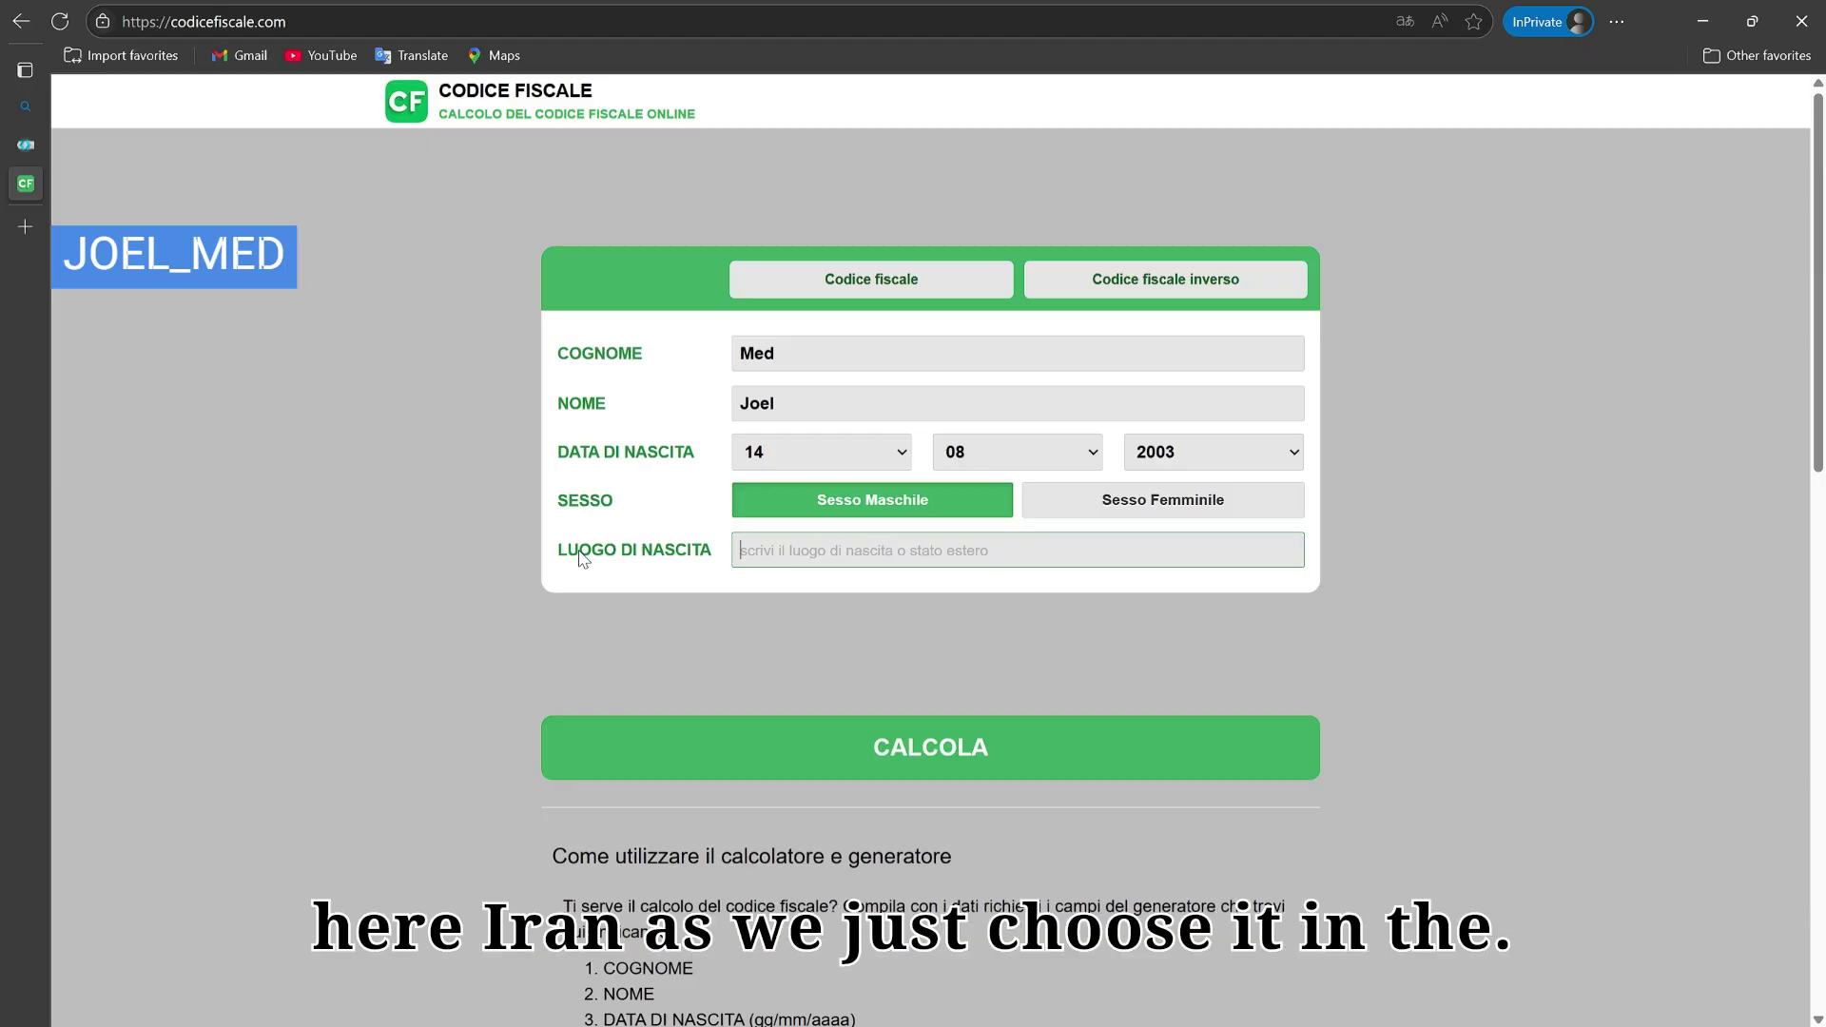
type("Iran")
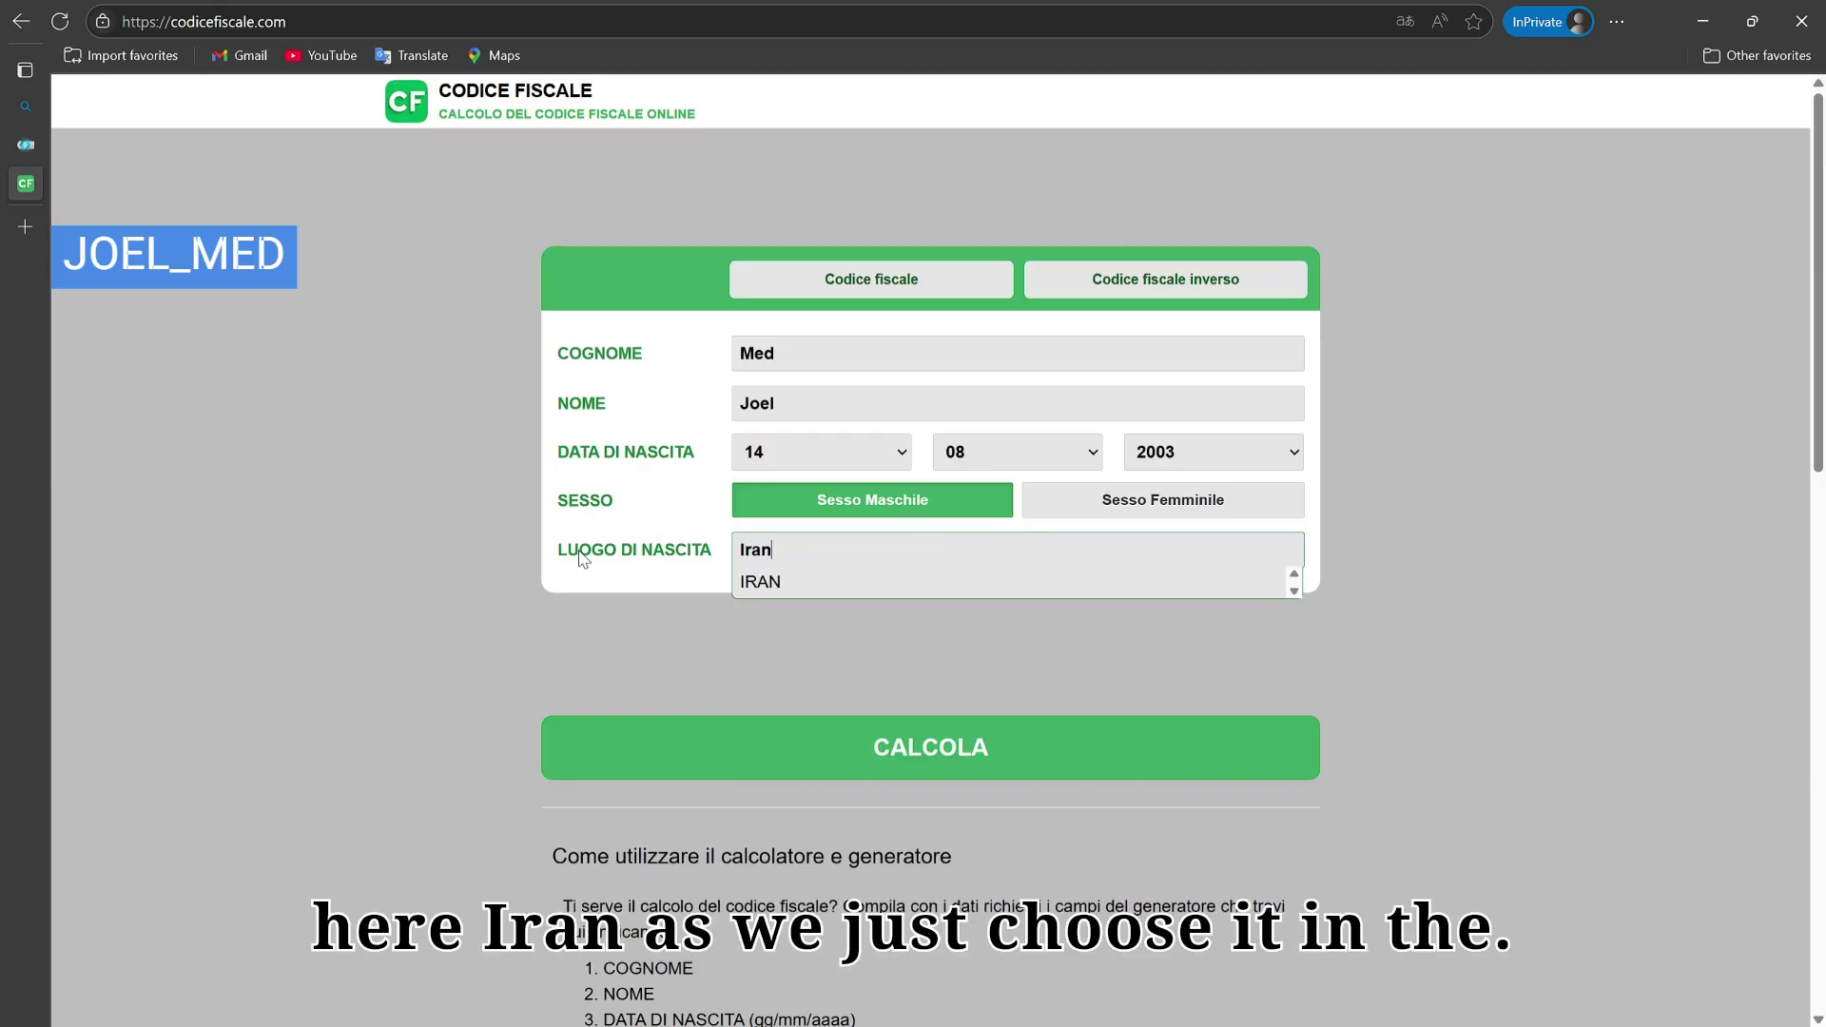
left_click(786, 581)
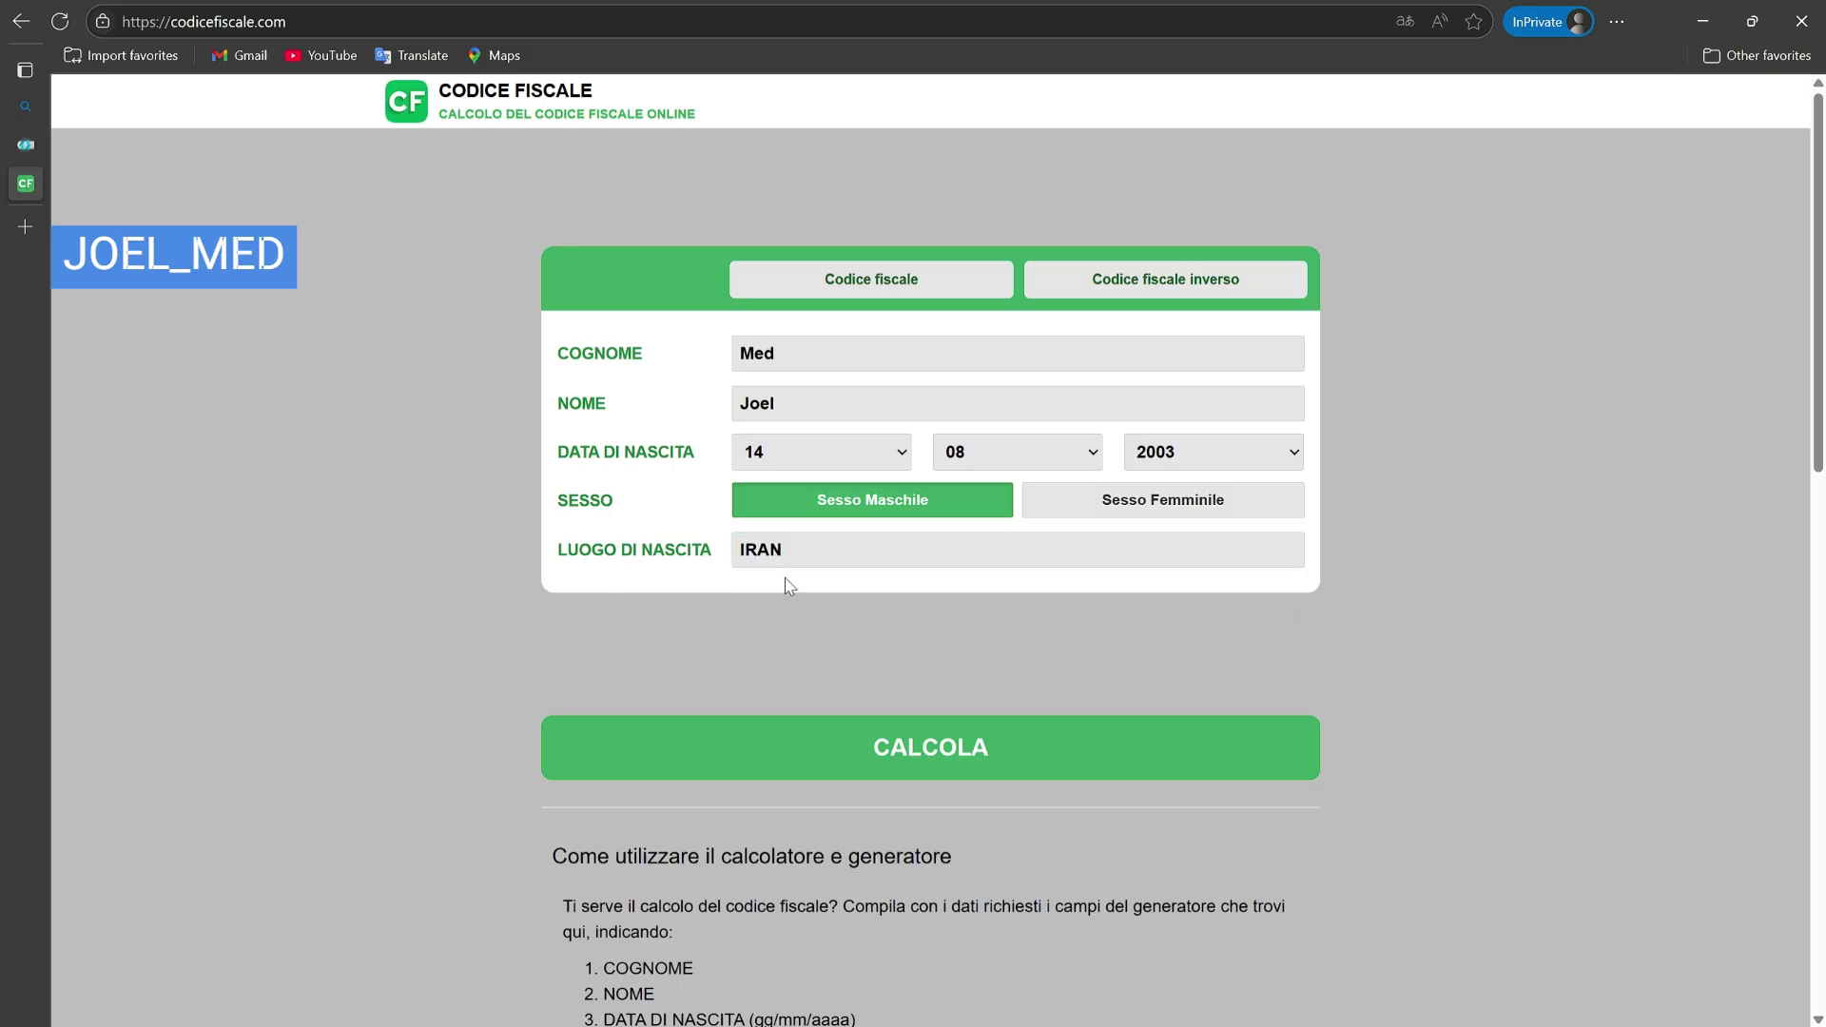
scroll(898, 713, "down", 1)
left_click(927, 683)
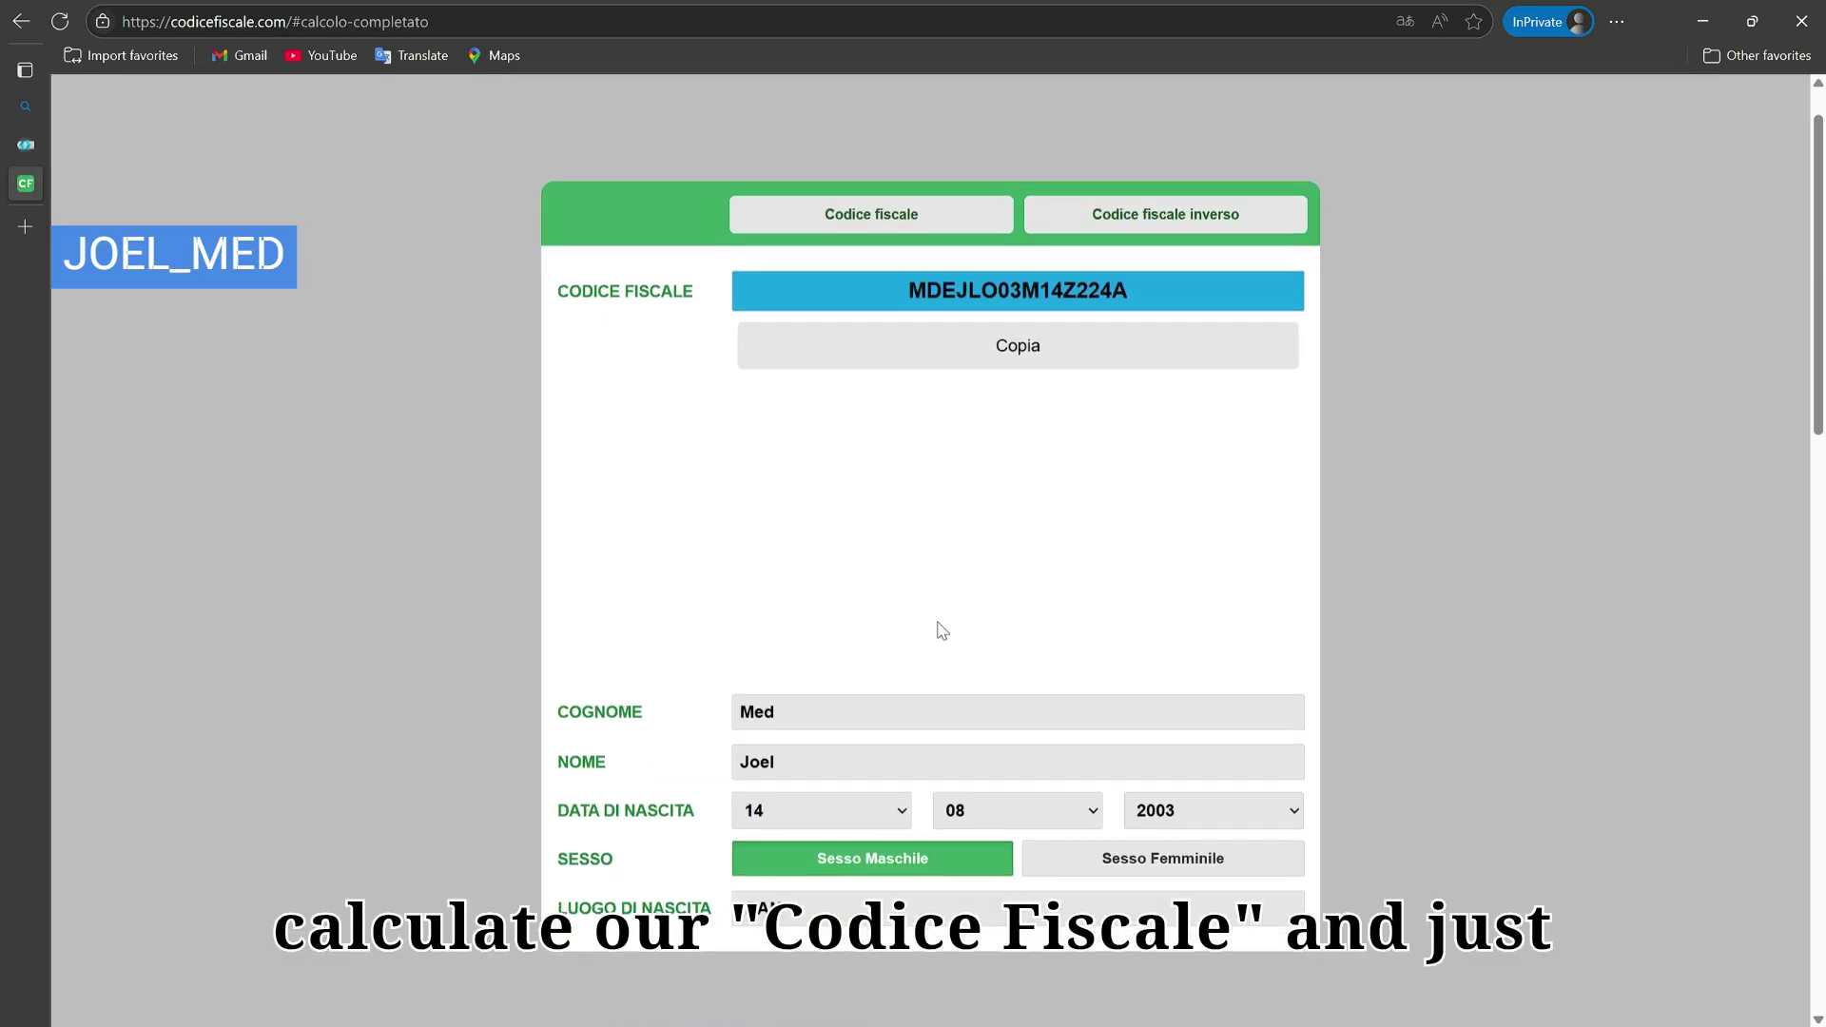
Step: Copy the calculated fiscal code and paste it into Universitaly's Codice Fiscale field
left_click_drag(1164, 291, 869, 298)
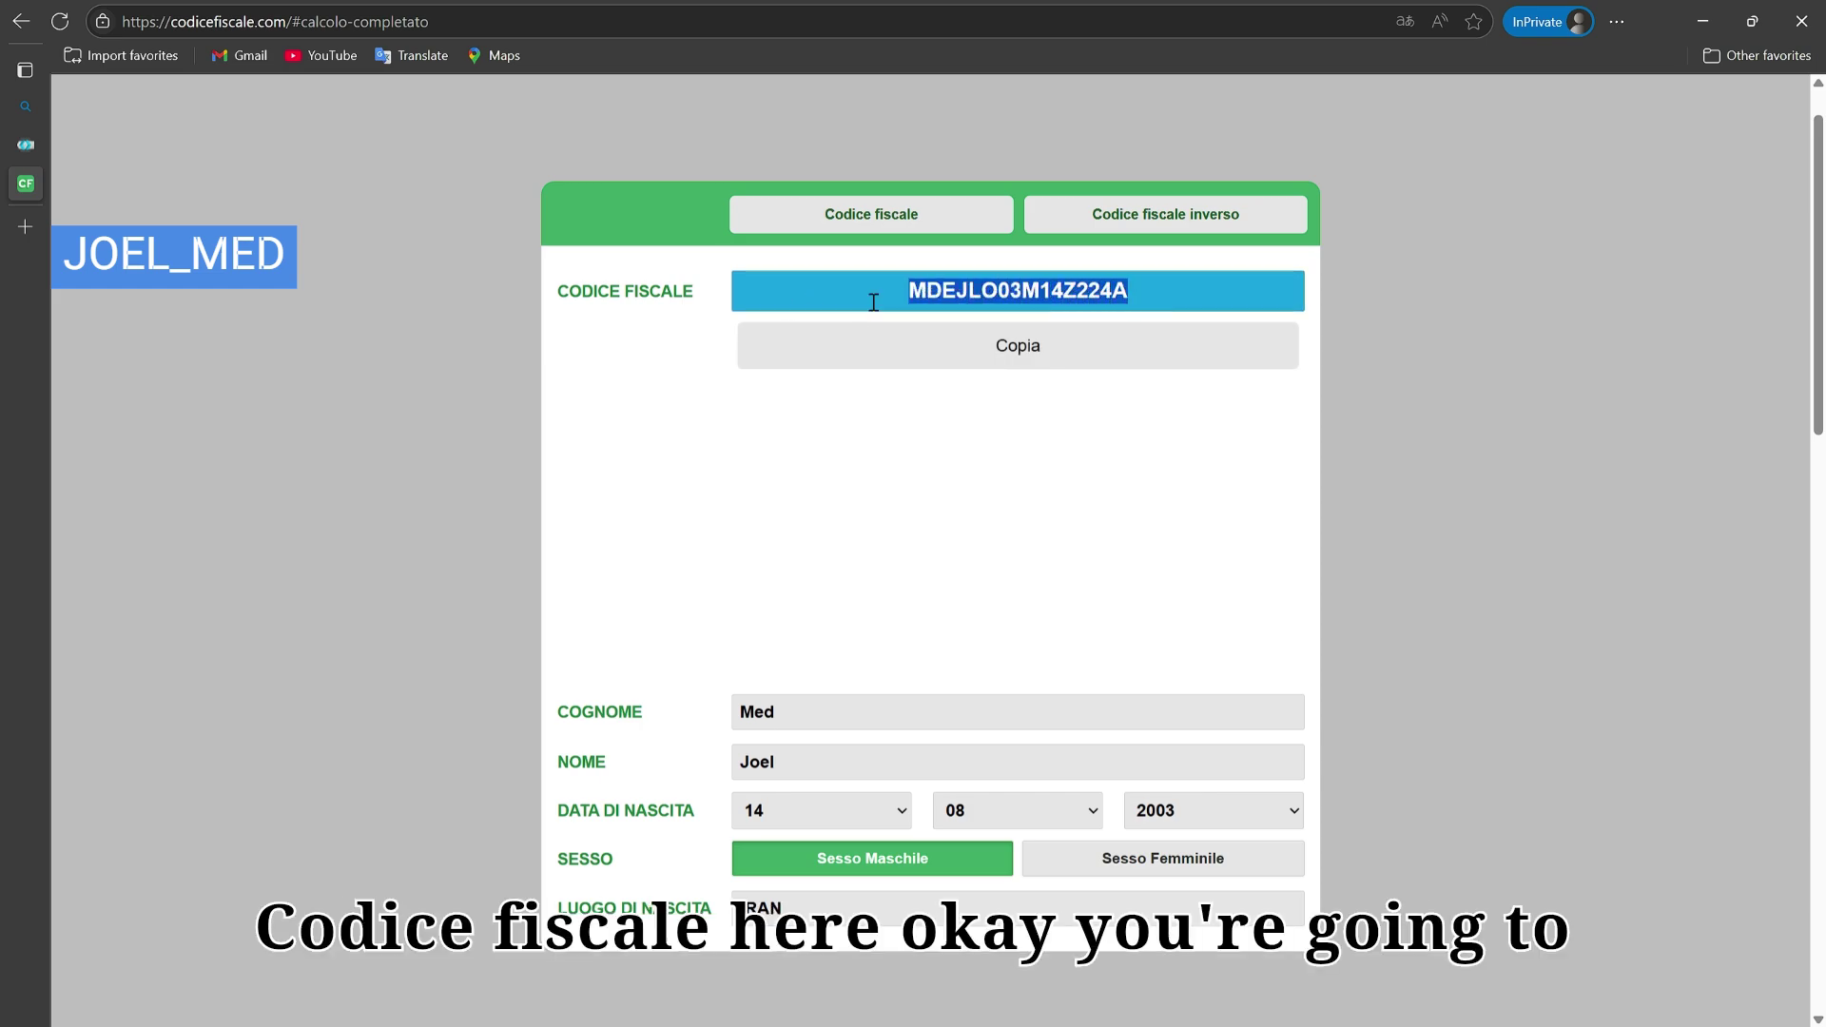
left_click(894, 307)
left_click(1037, 366)
key("ctrl+c")
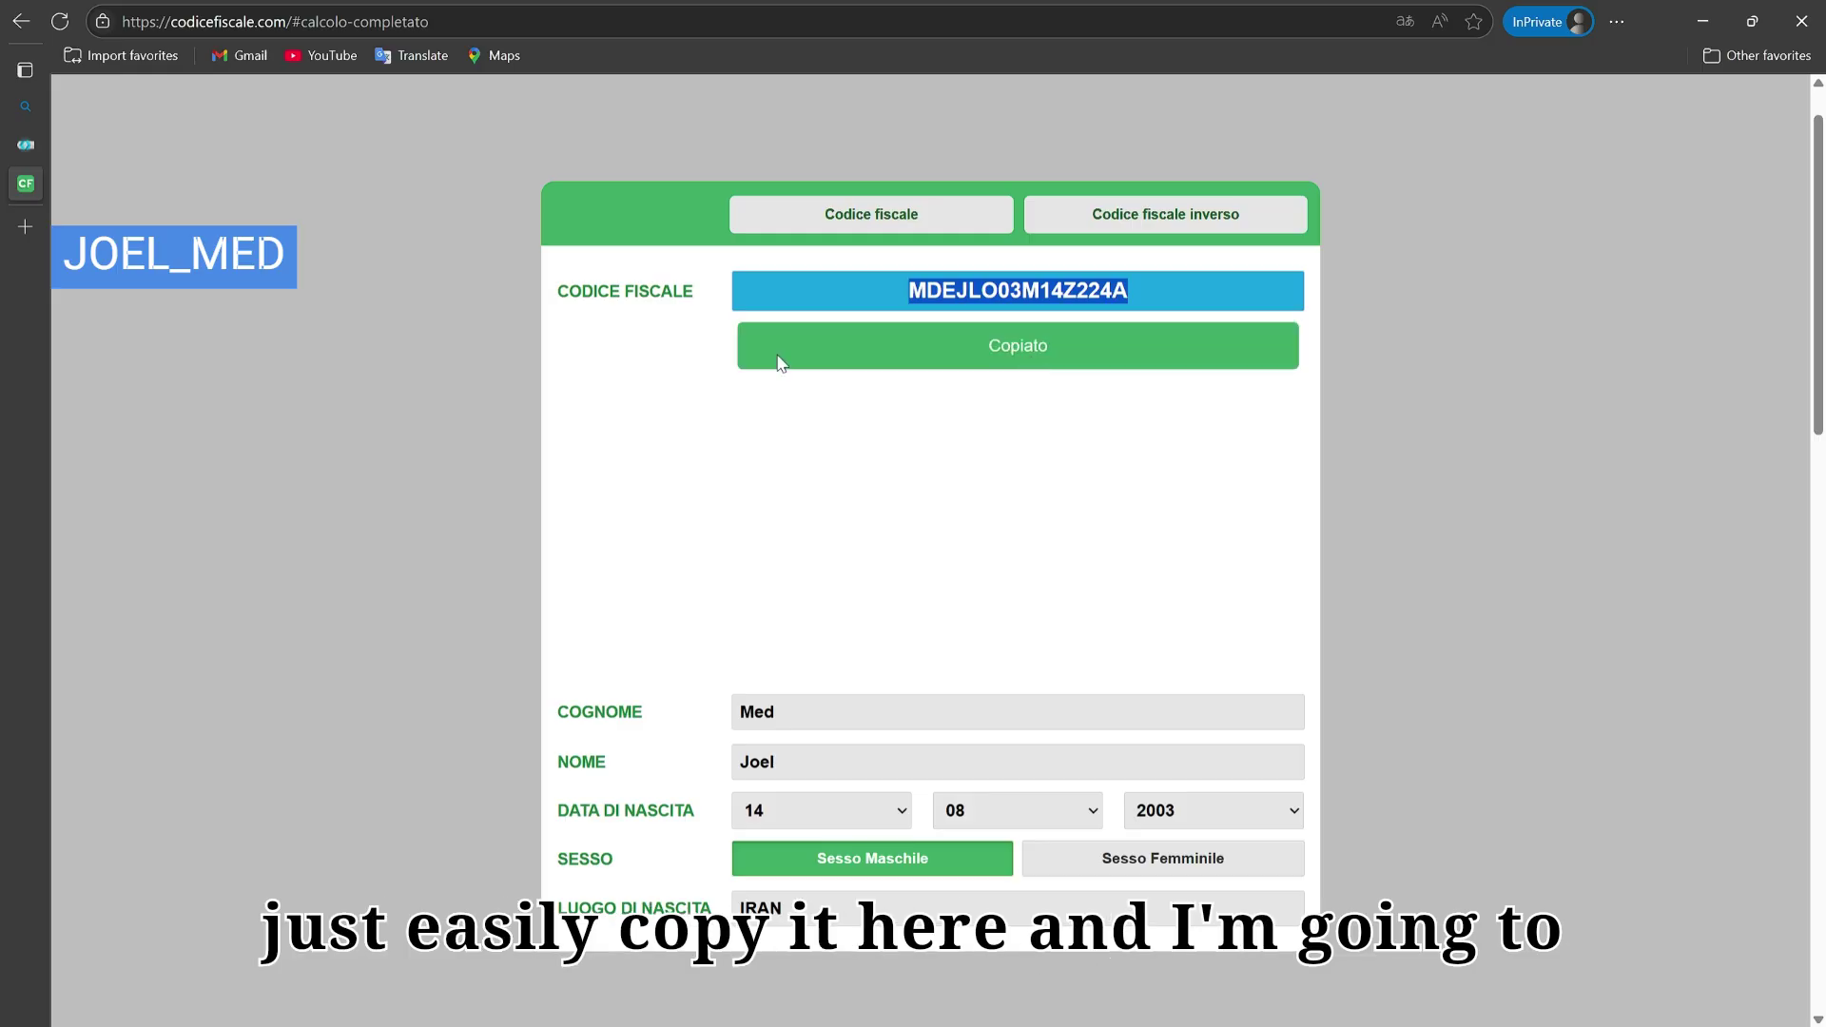
left_click(25, 148)
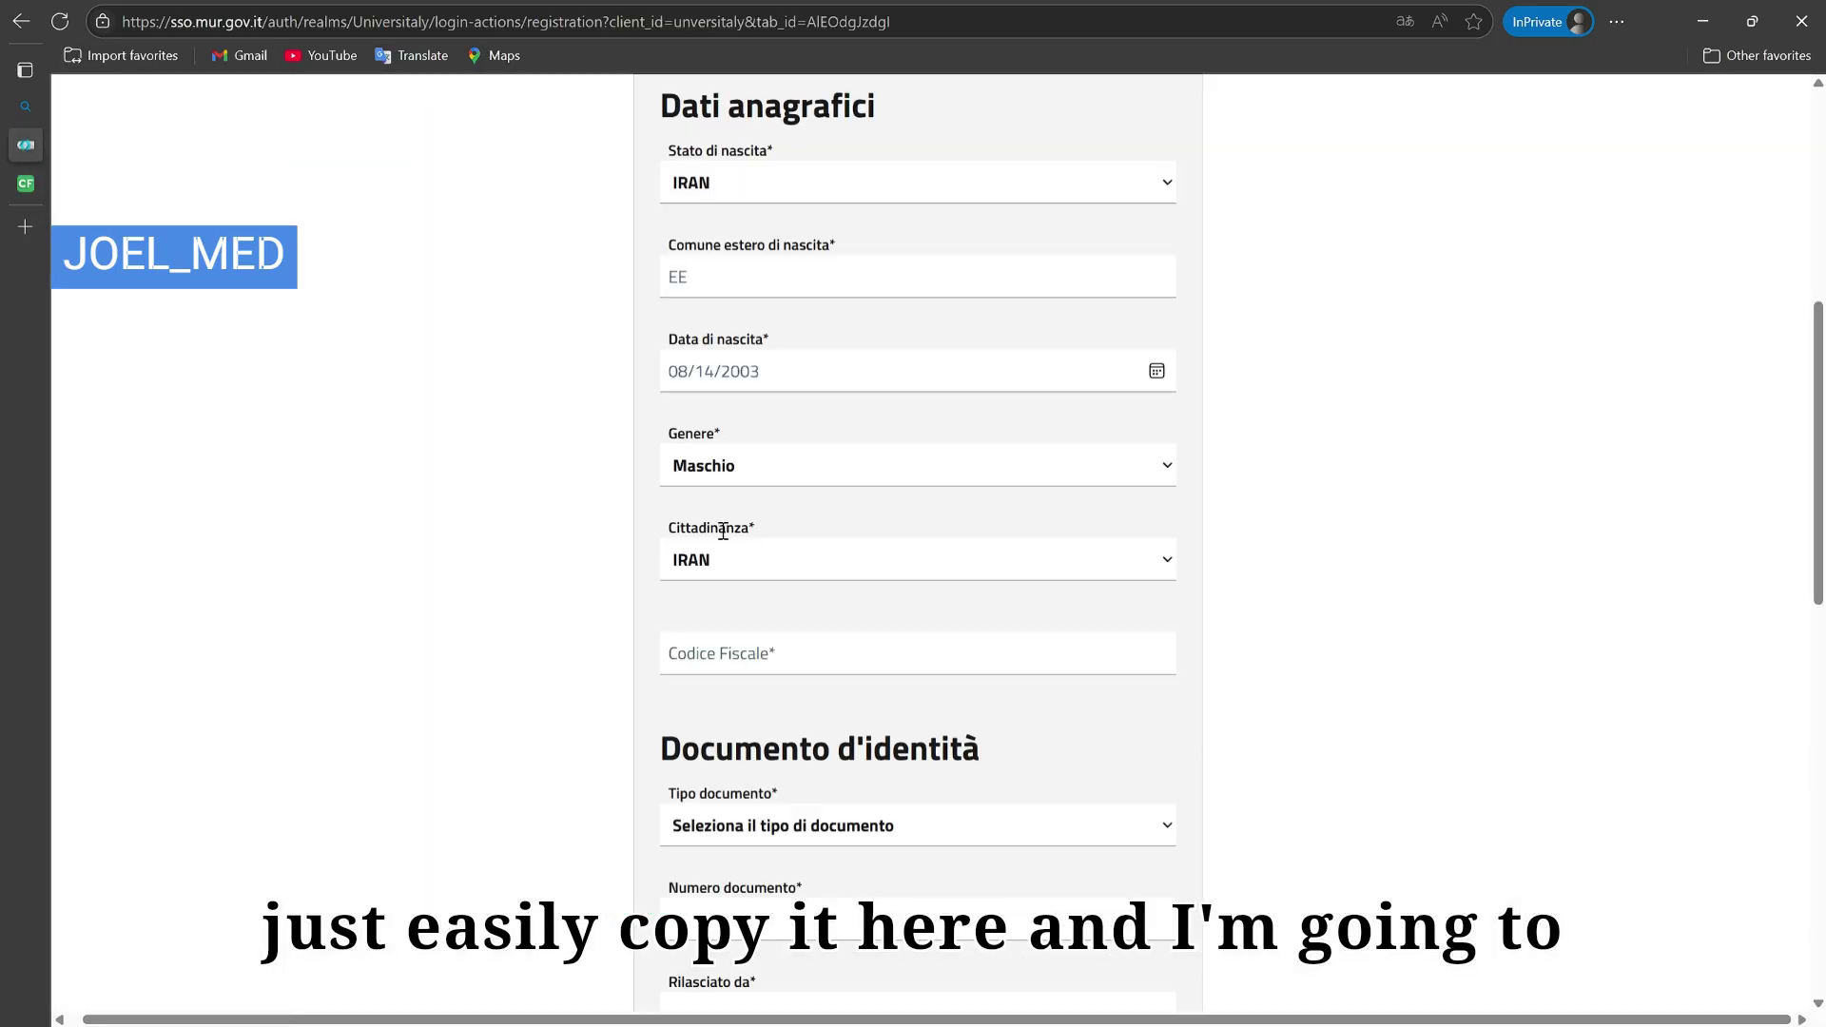
left_click(735, 660)
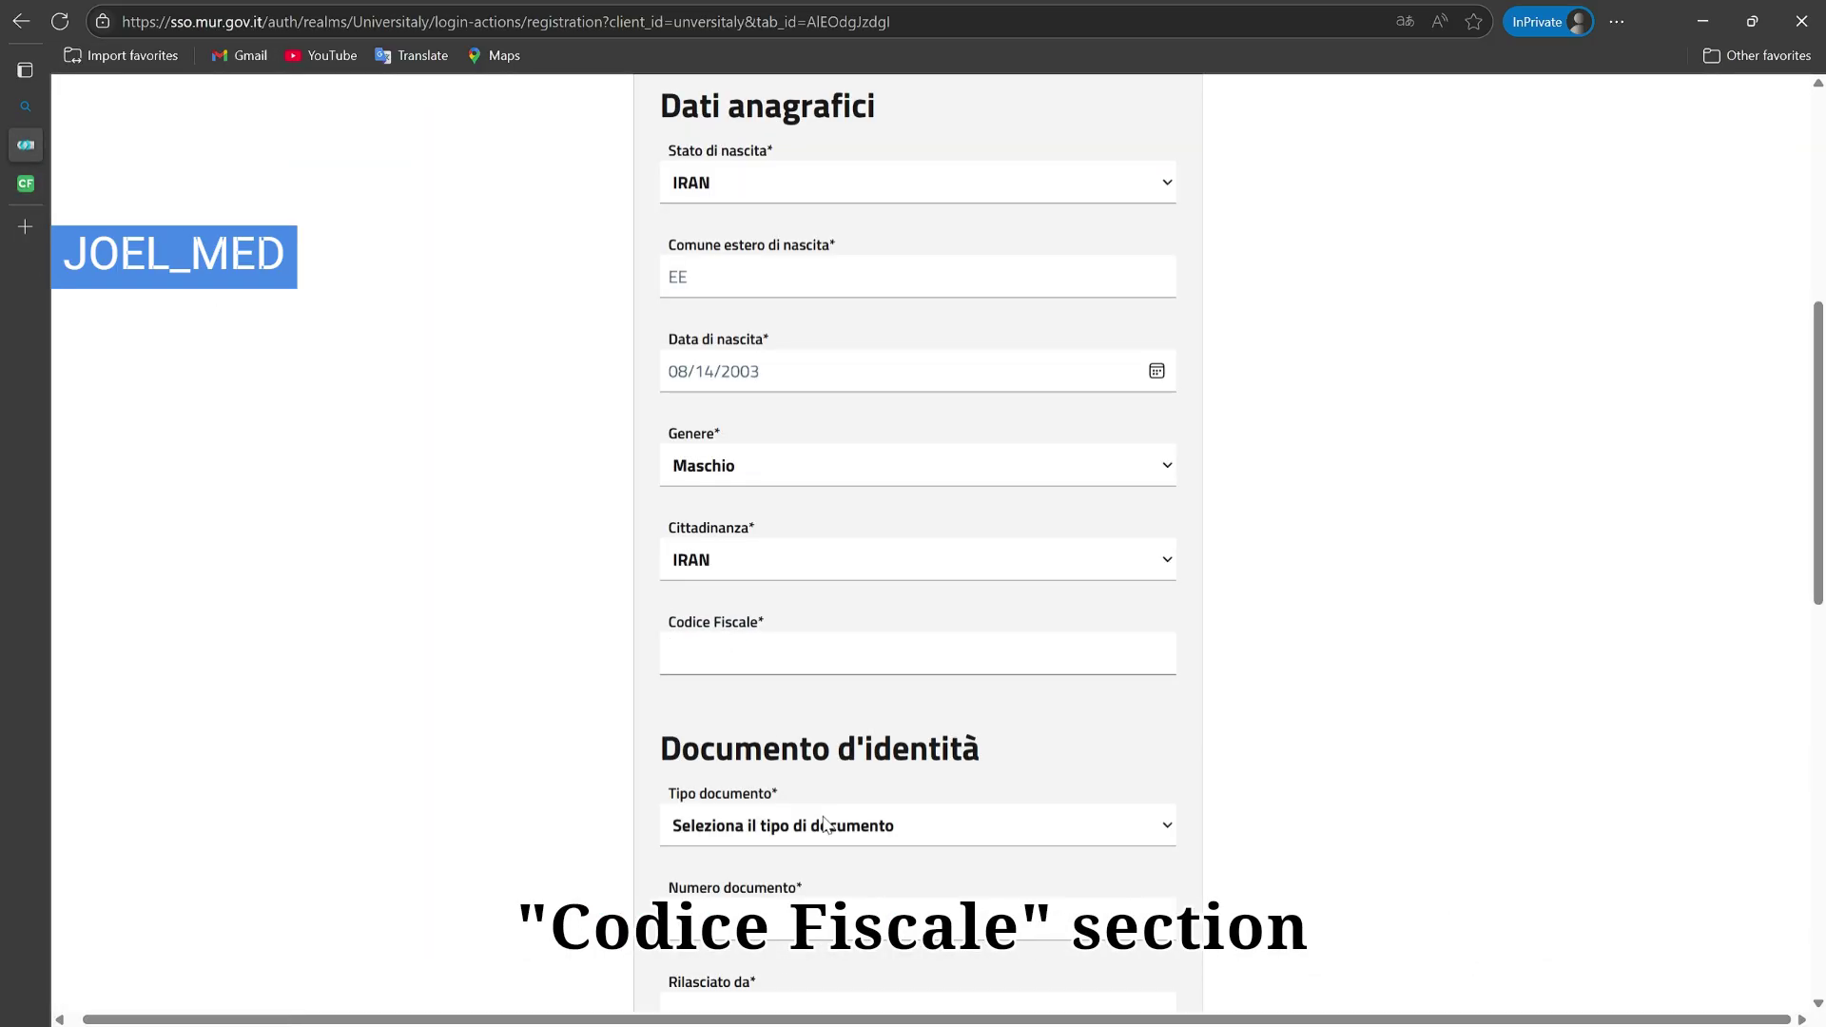
key("ctrl+v")
left_click(542, 664)
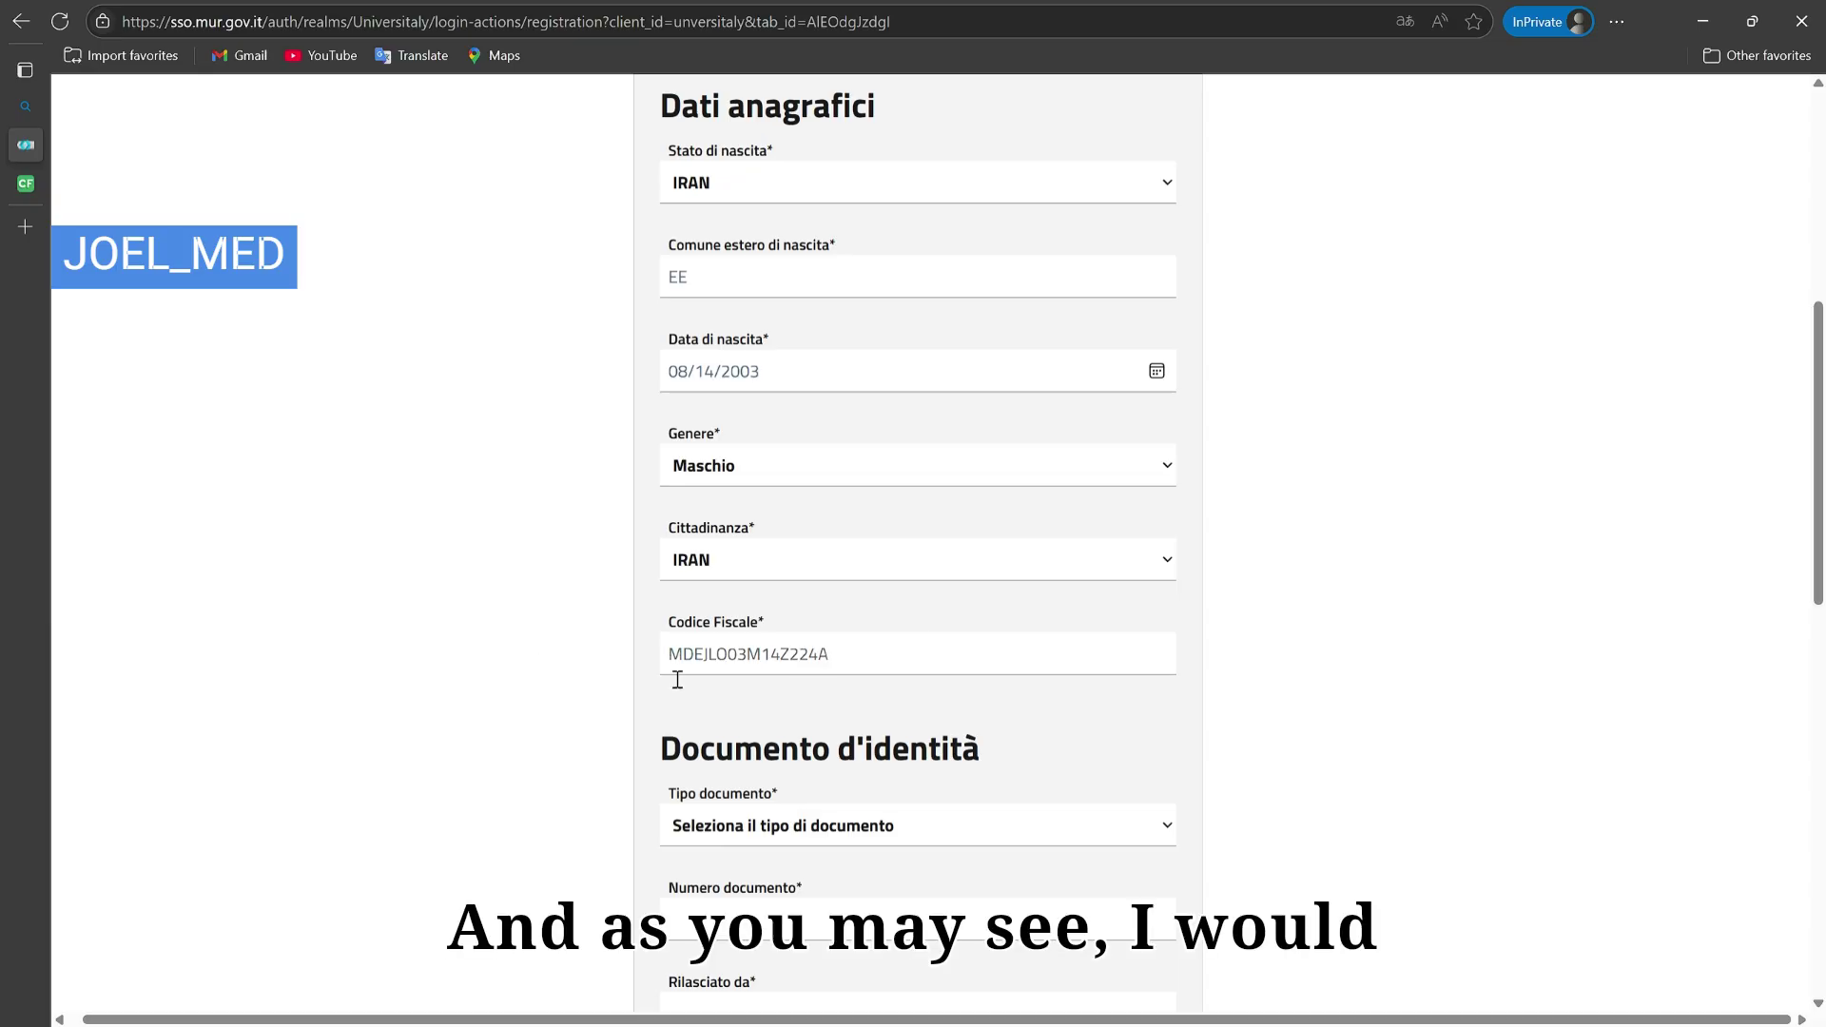
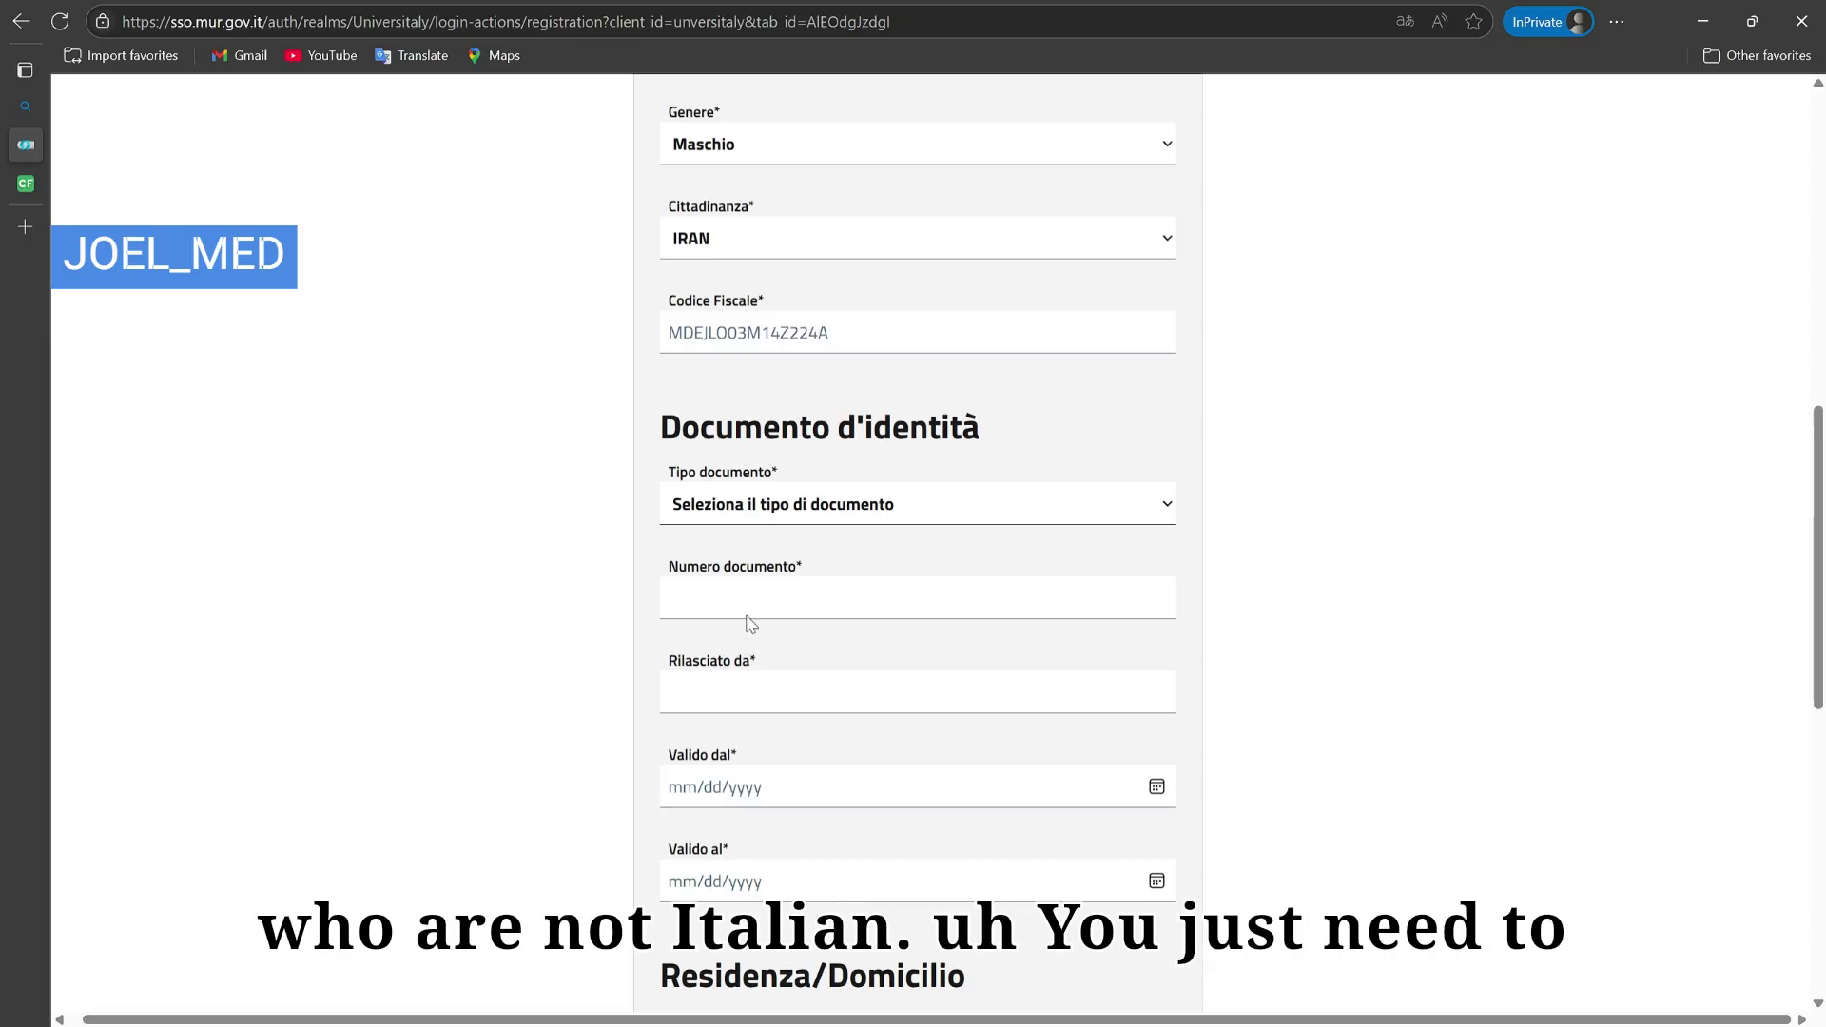
Step: Set the document type to Passaporto and enter the passport number in Numero documento
left_click(778, 665)
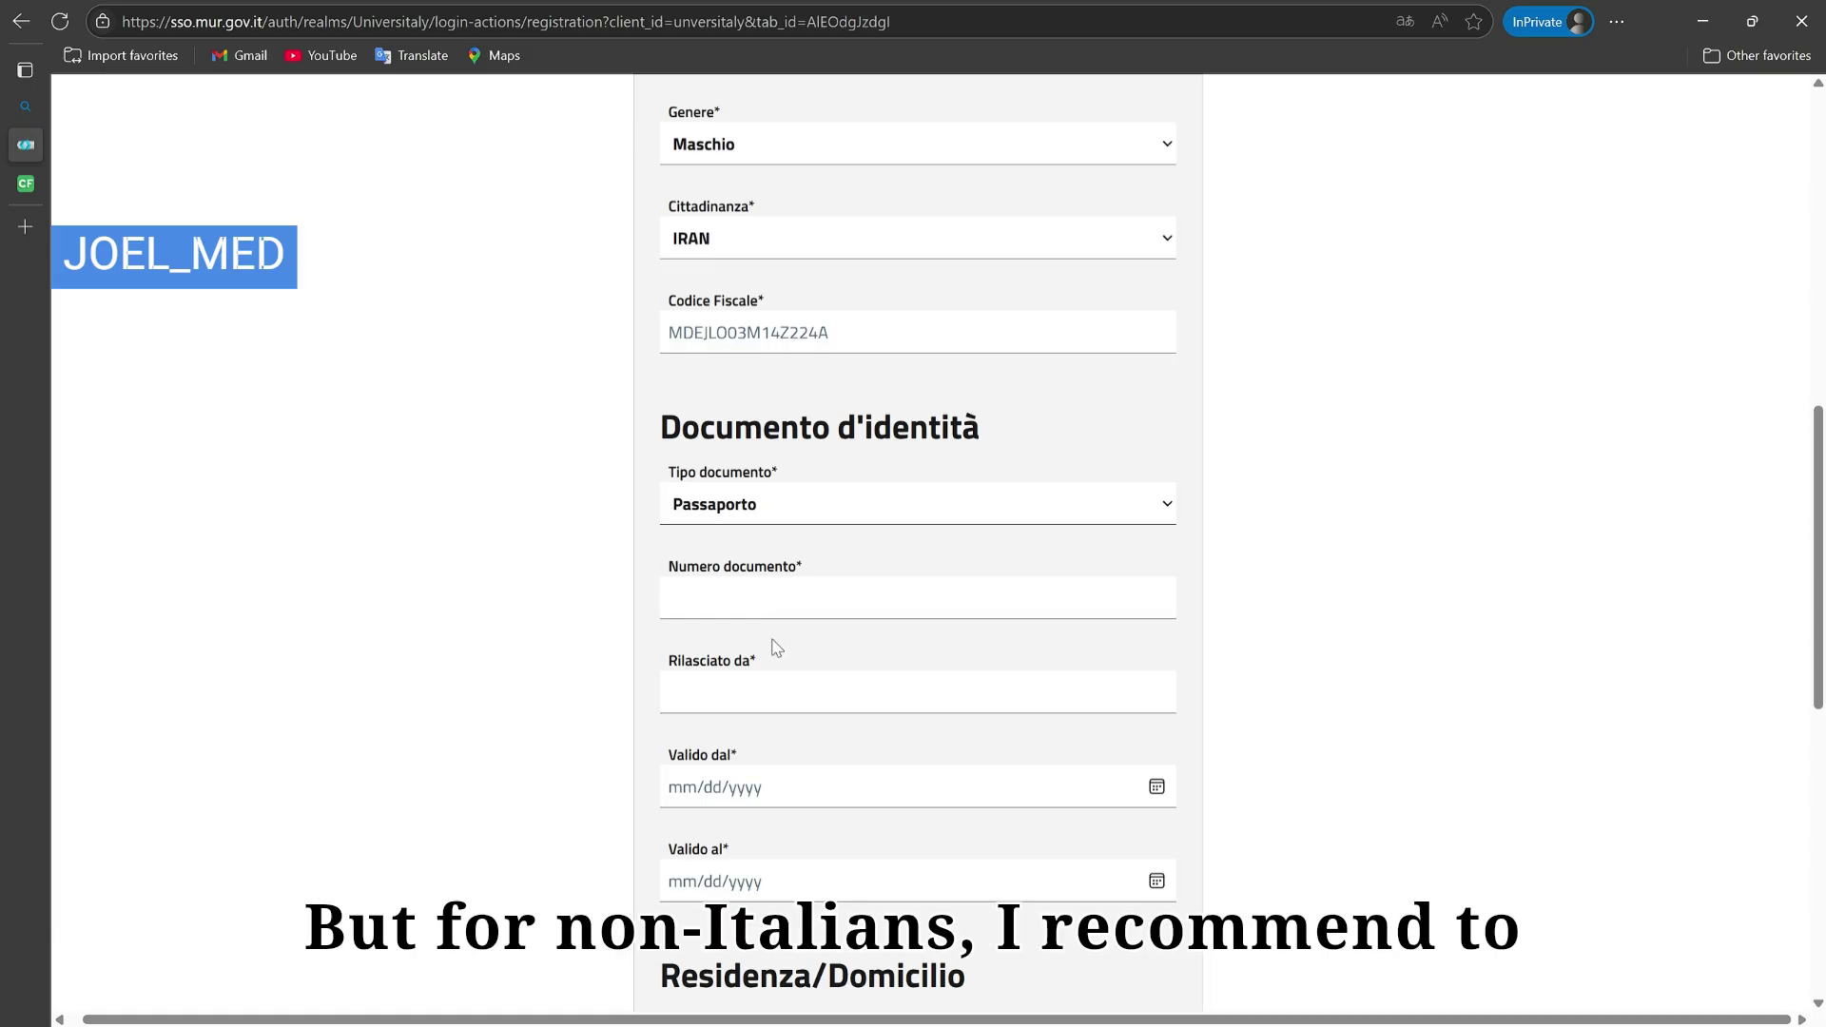
left_click(758, 616)
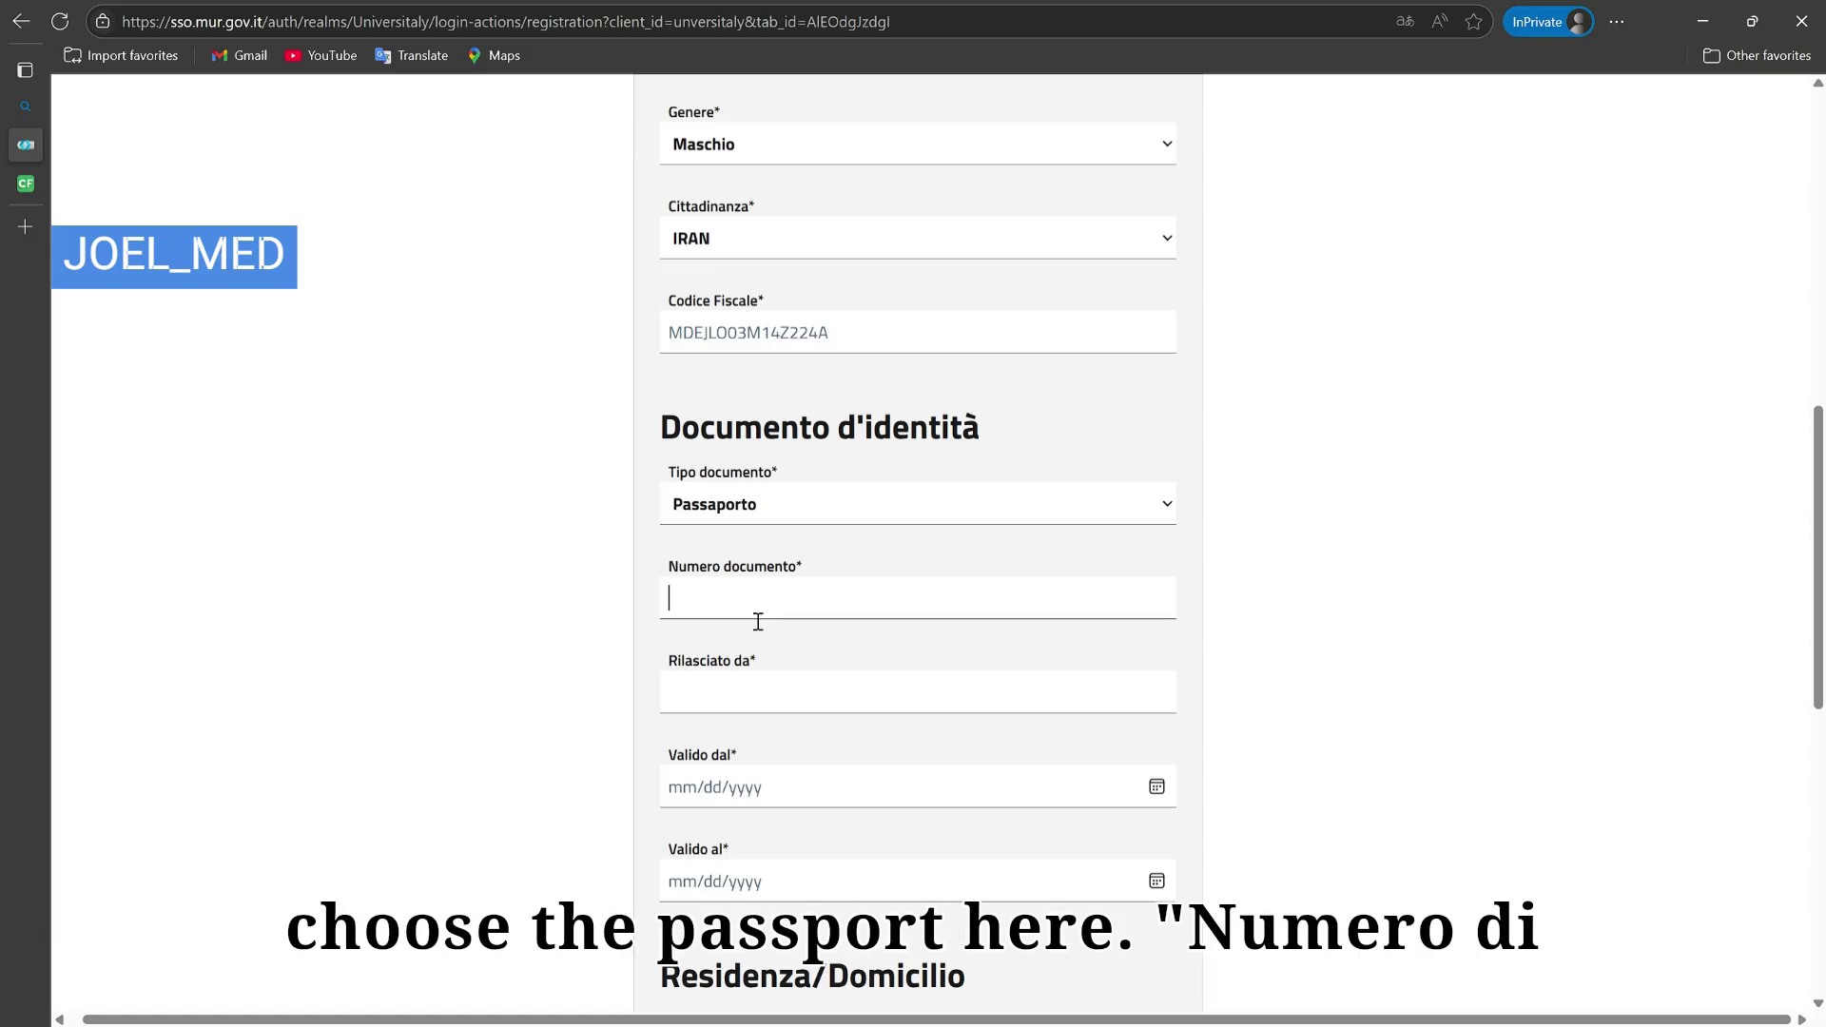
left_click(690, 542)
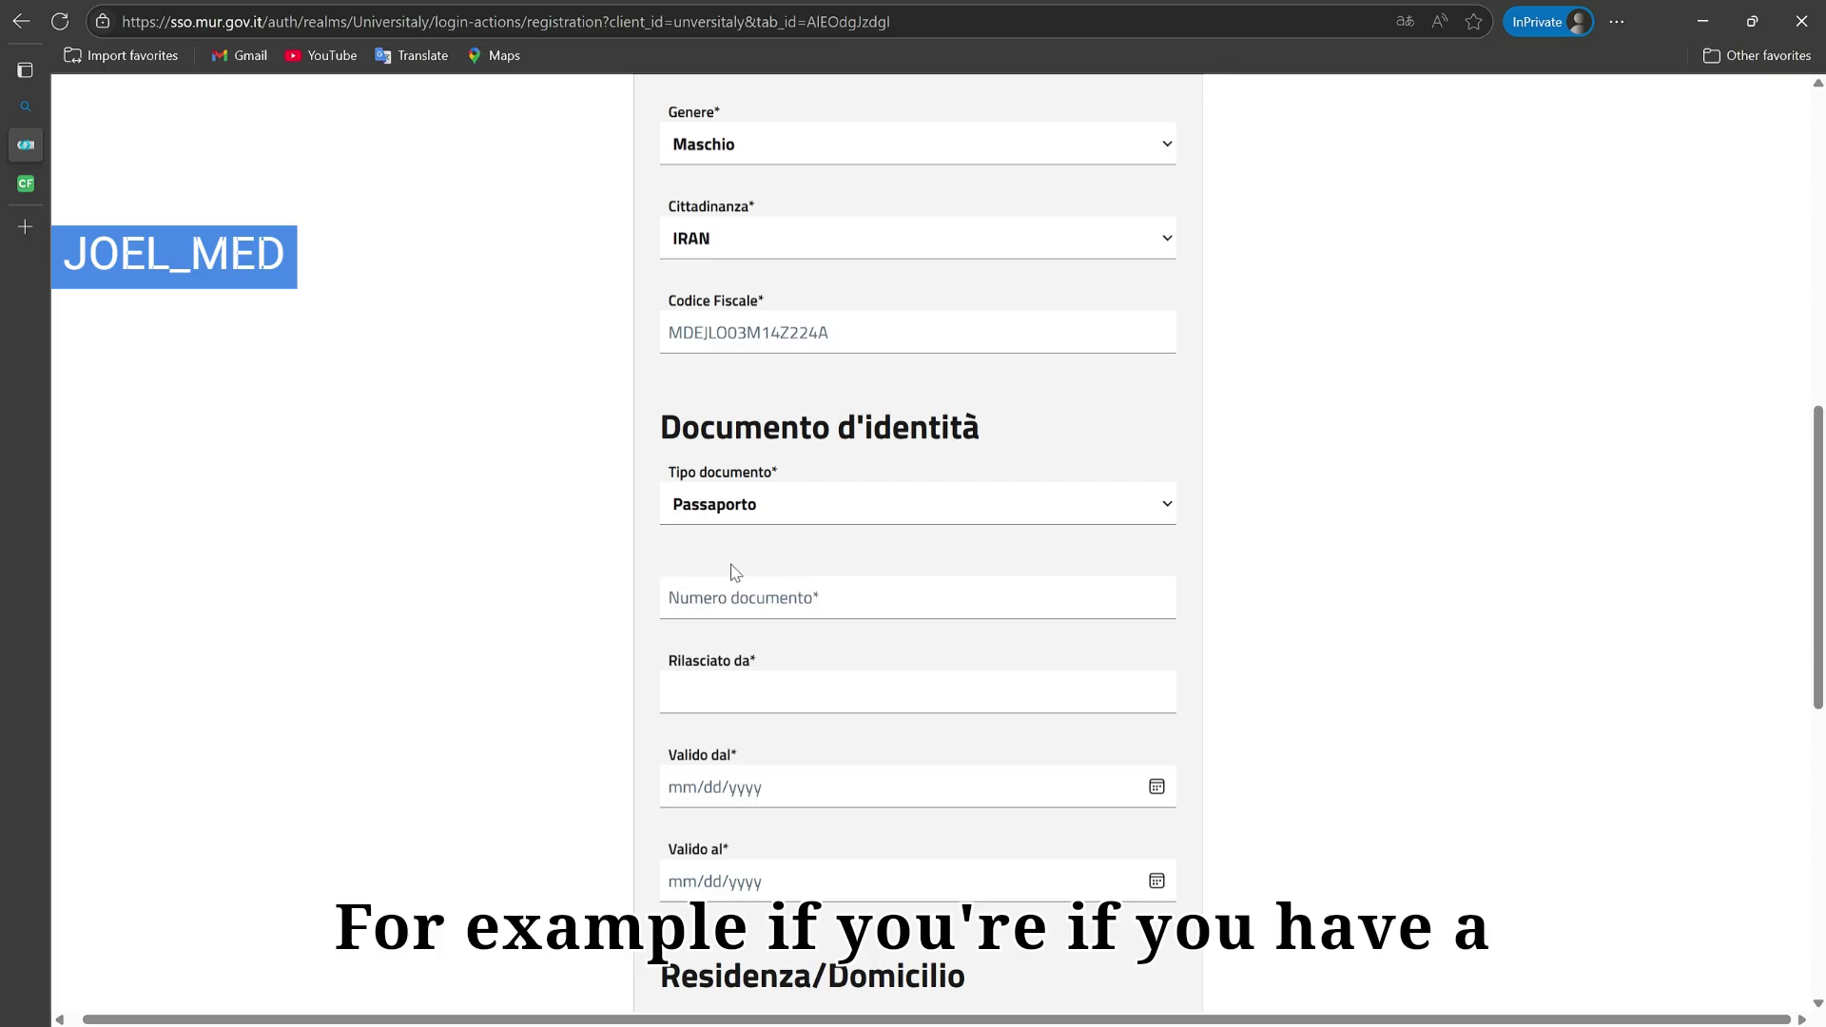
left_click(786, 614)
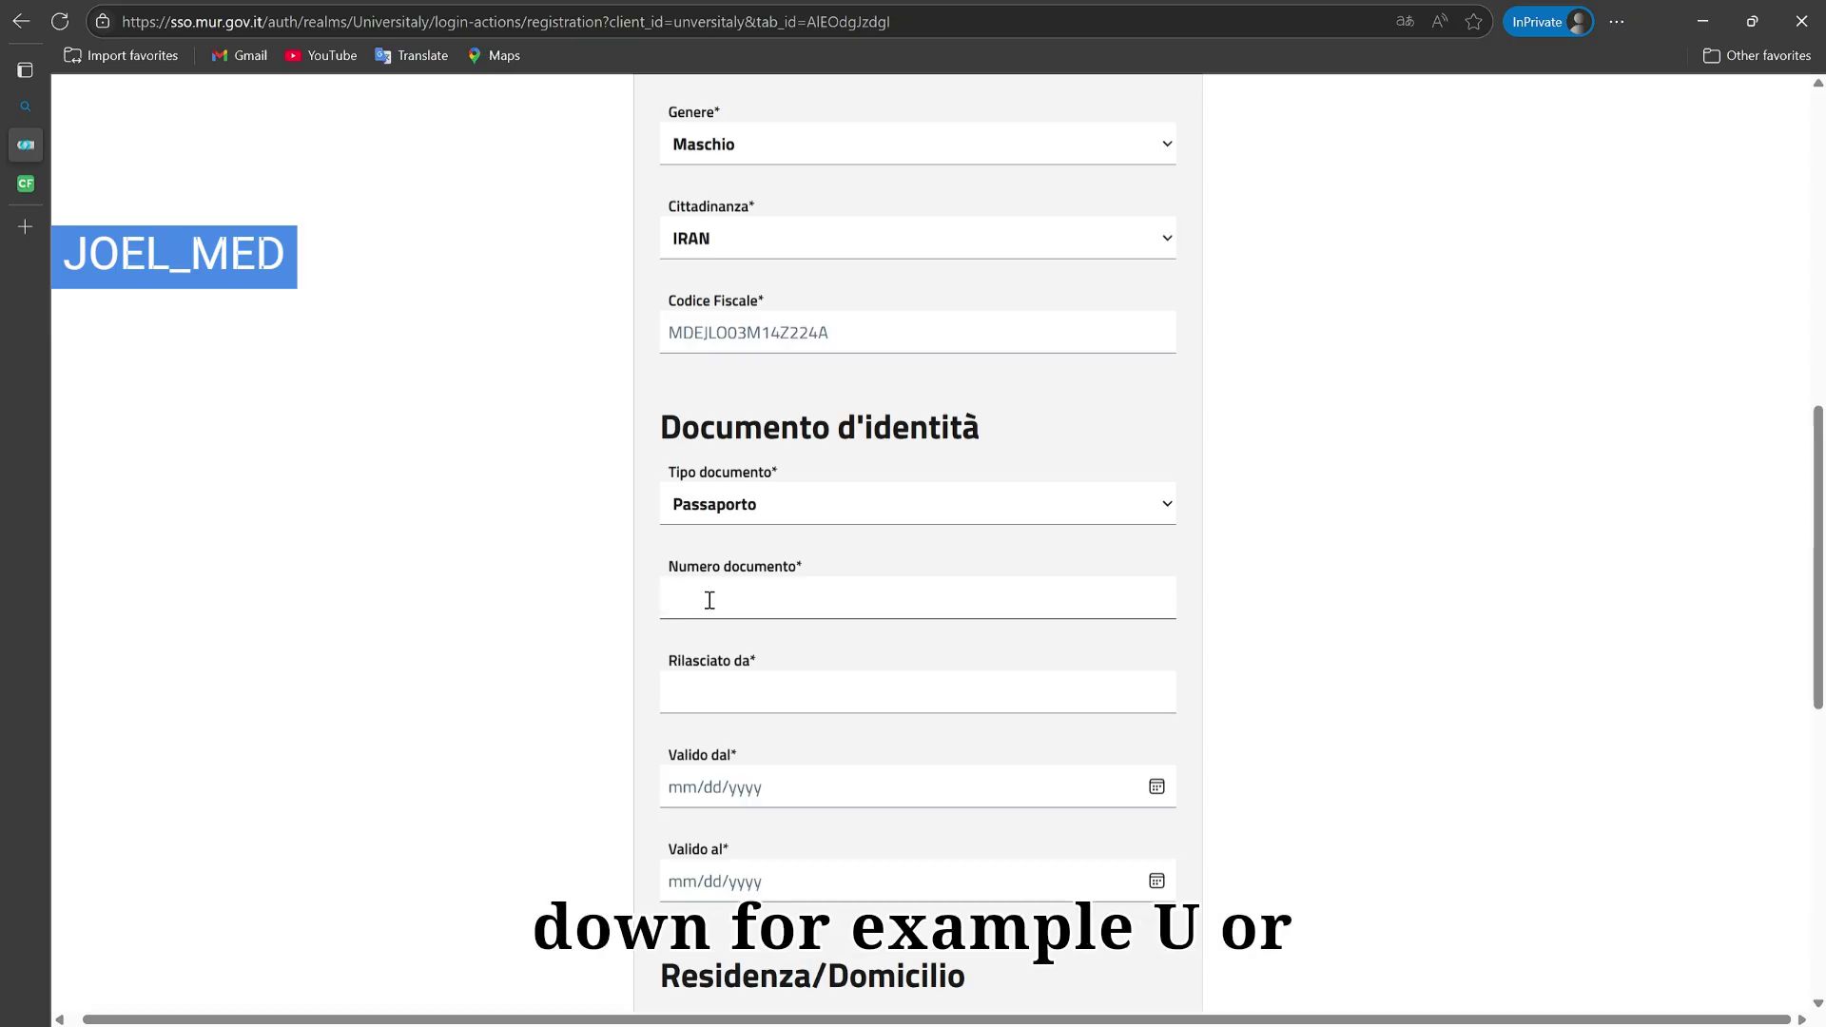
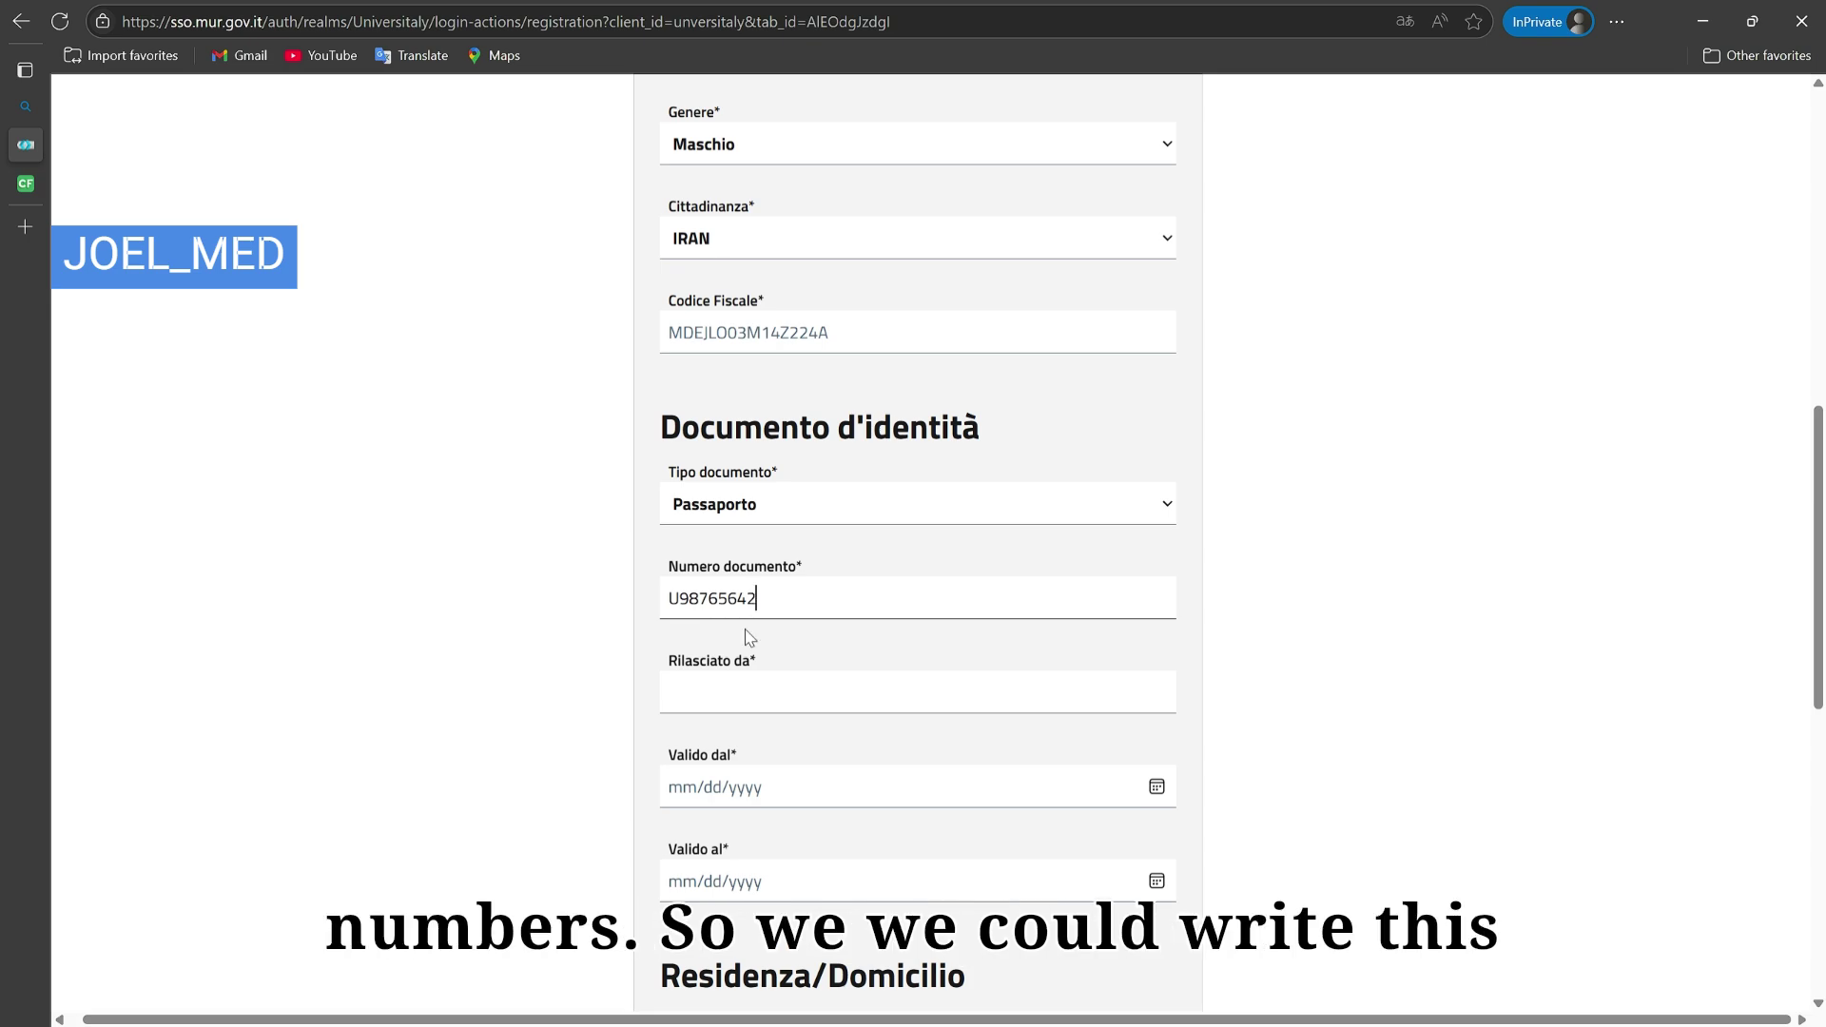
left_click_drag(756, 605, 668, 599)
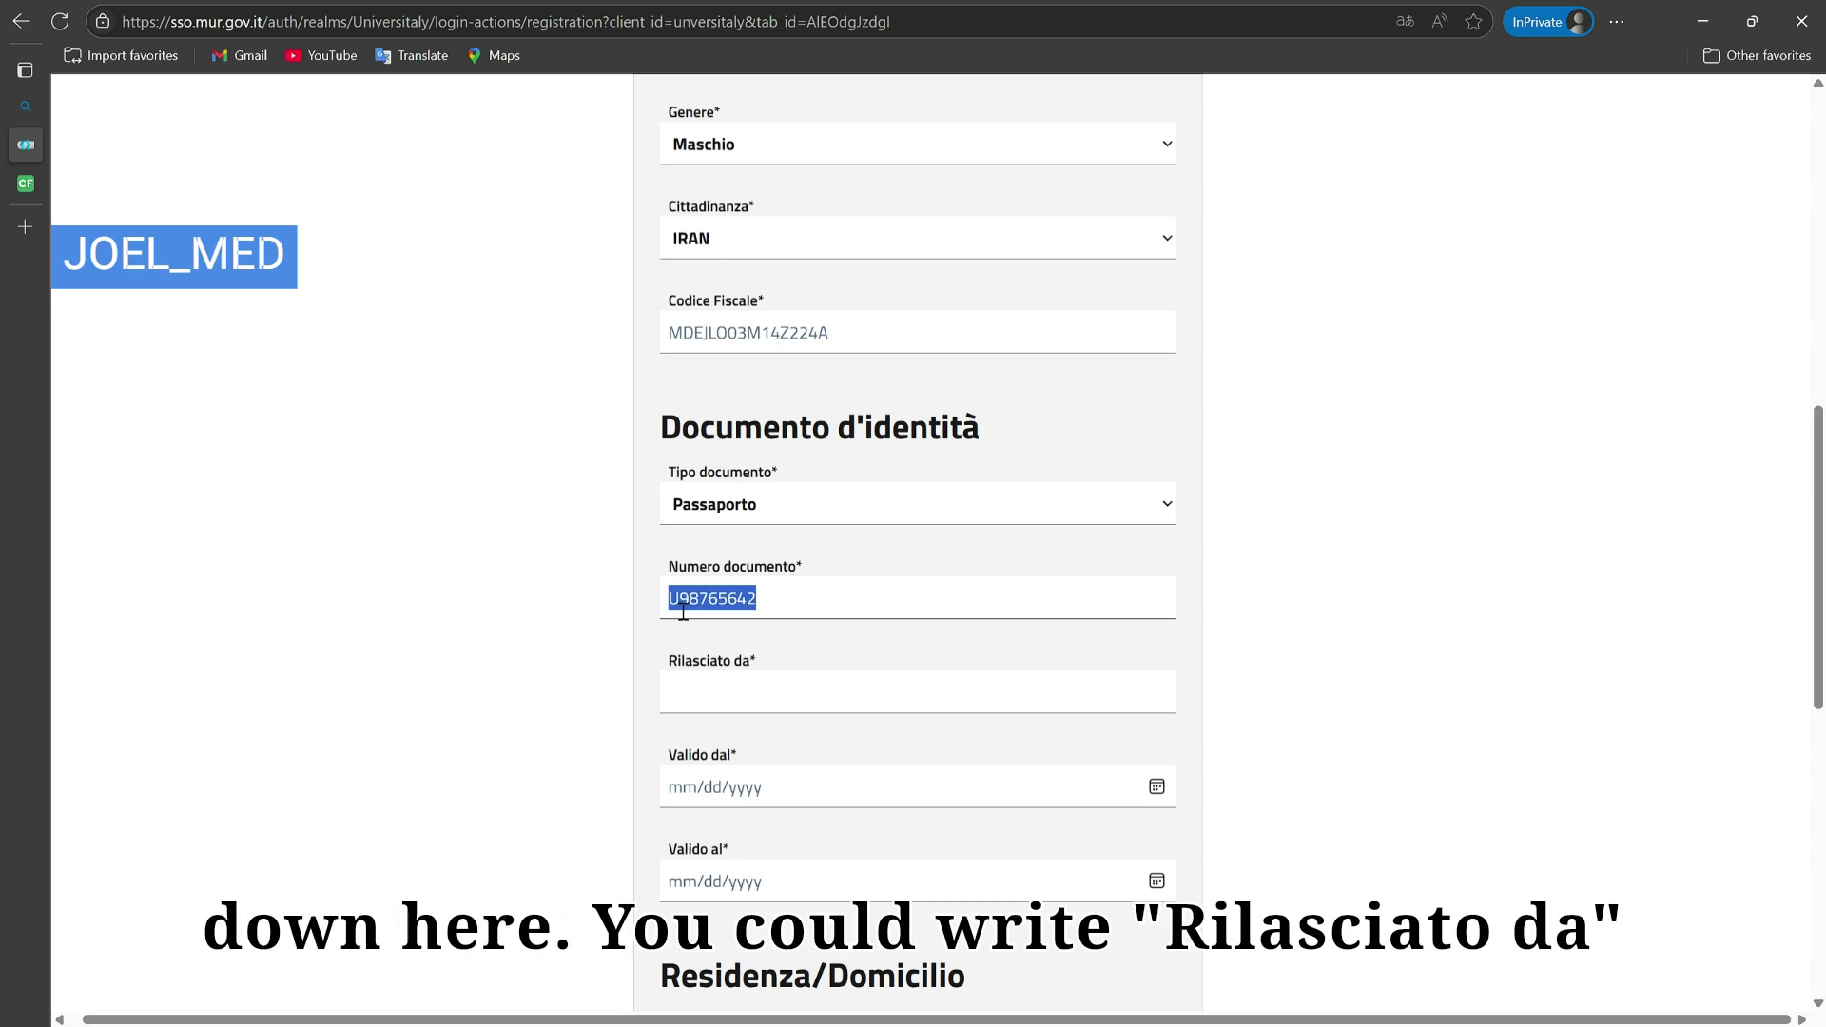
left_click(714, 703)
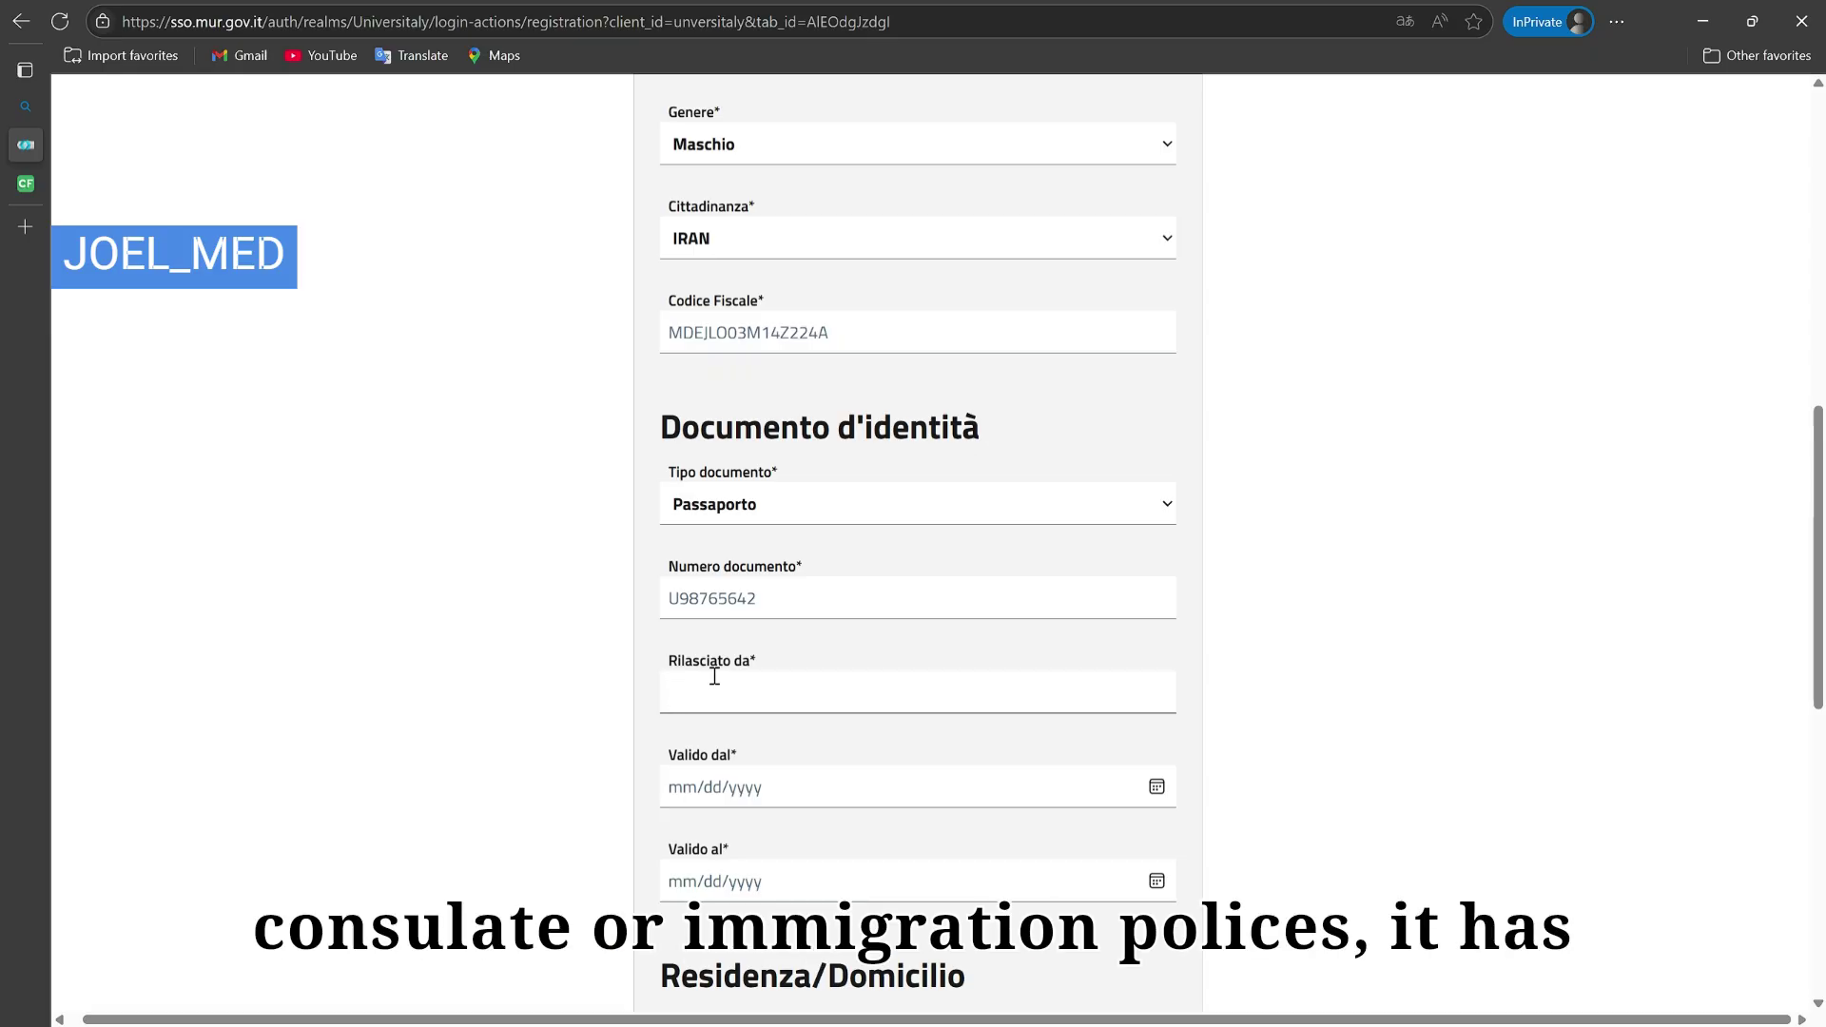
Step: Enter 'immigration police' as the passport's Rilasciato da authority
type("immigra")
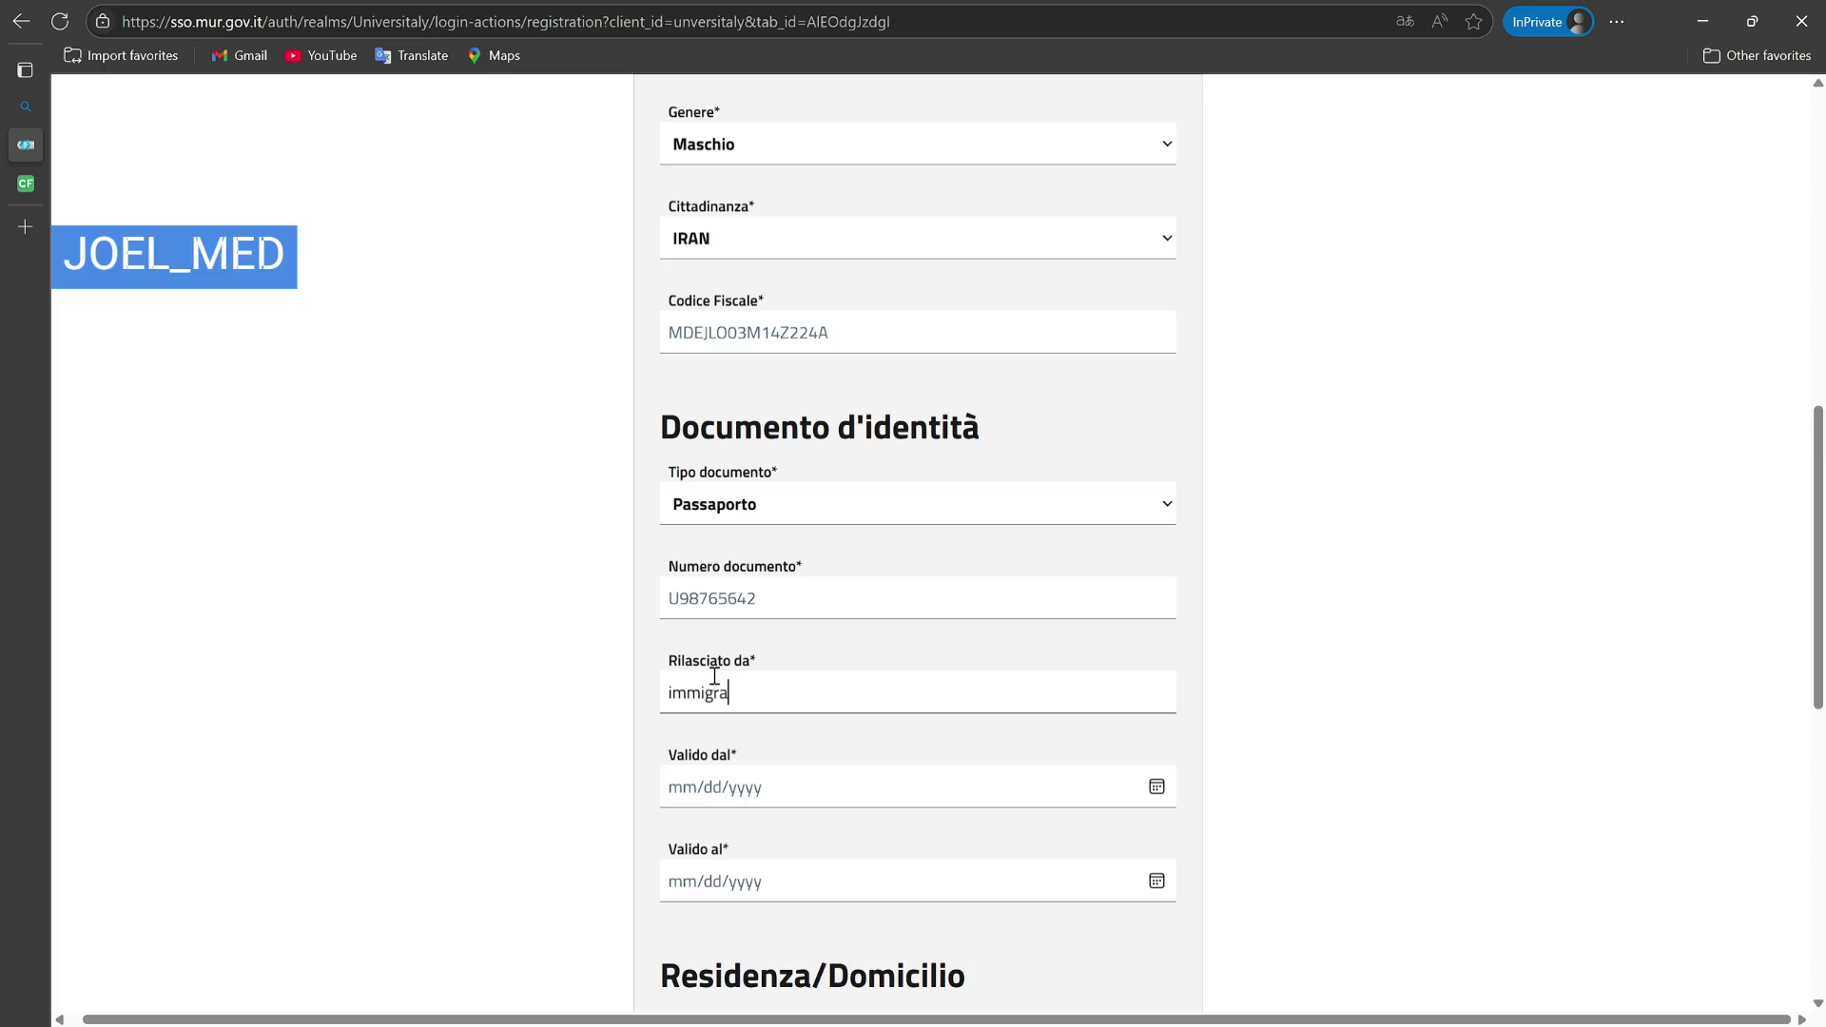
type("tion police")
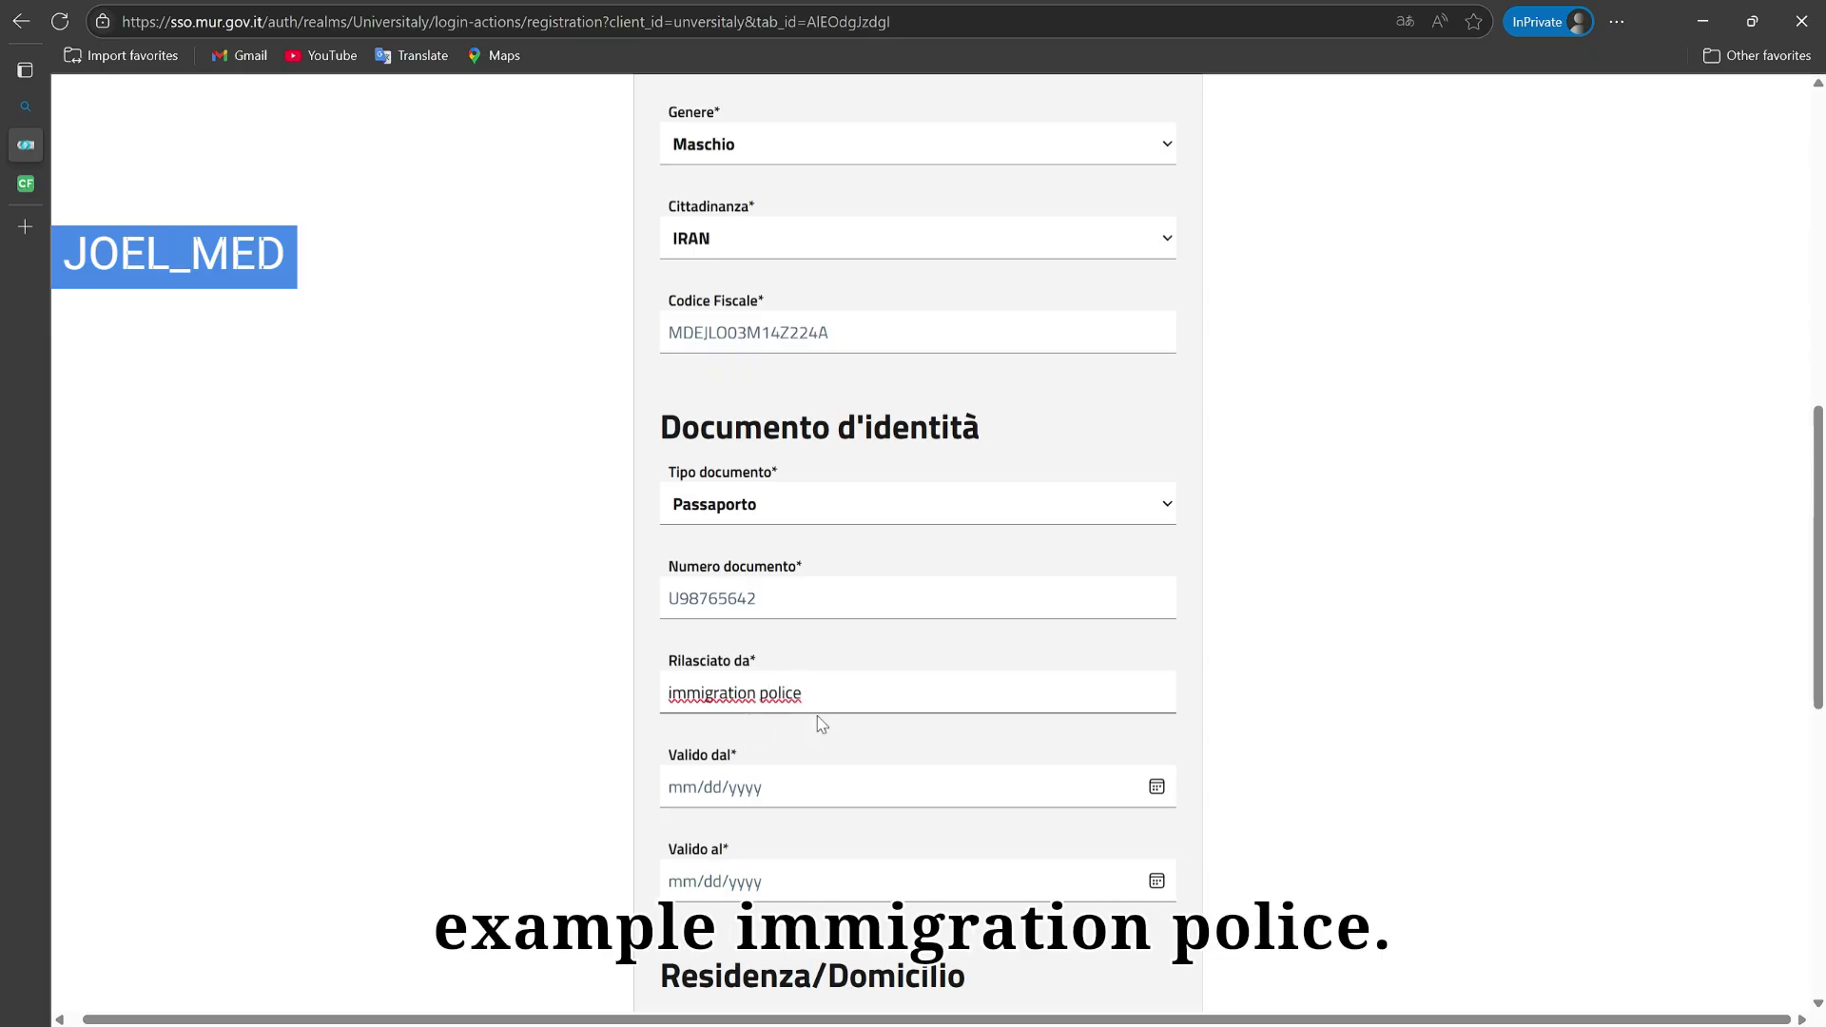
left_click(752, 748)
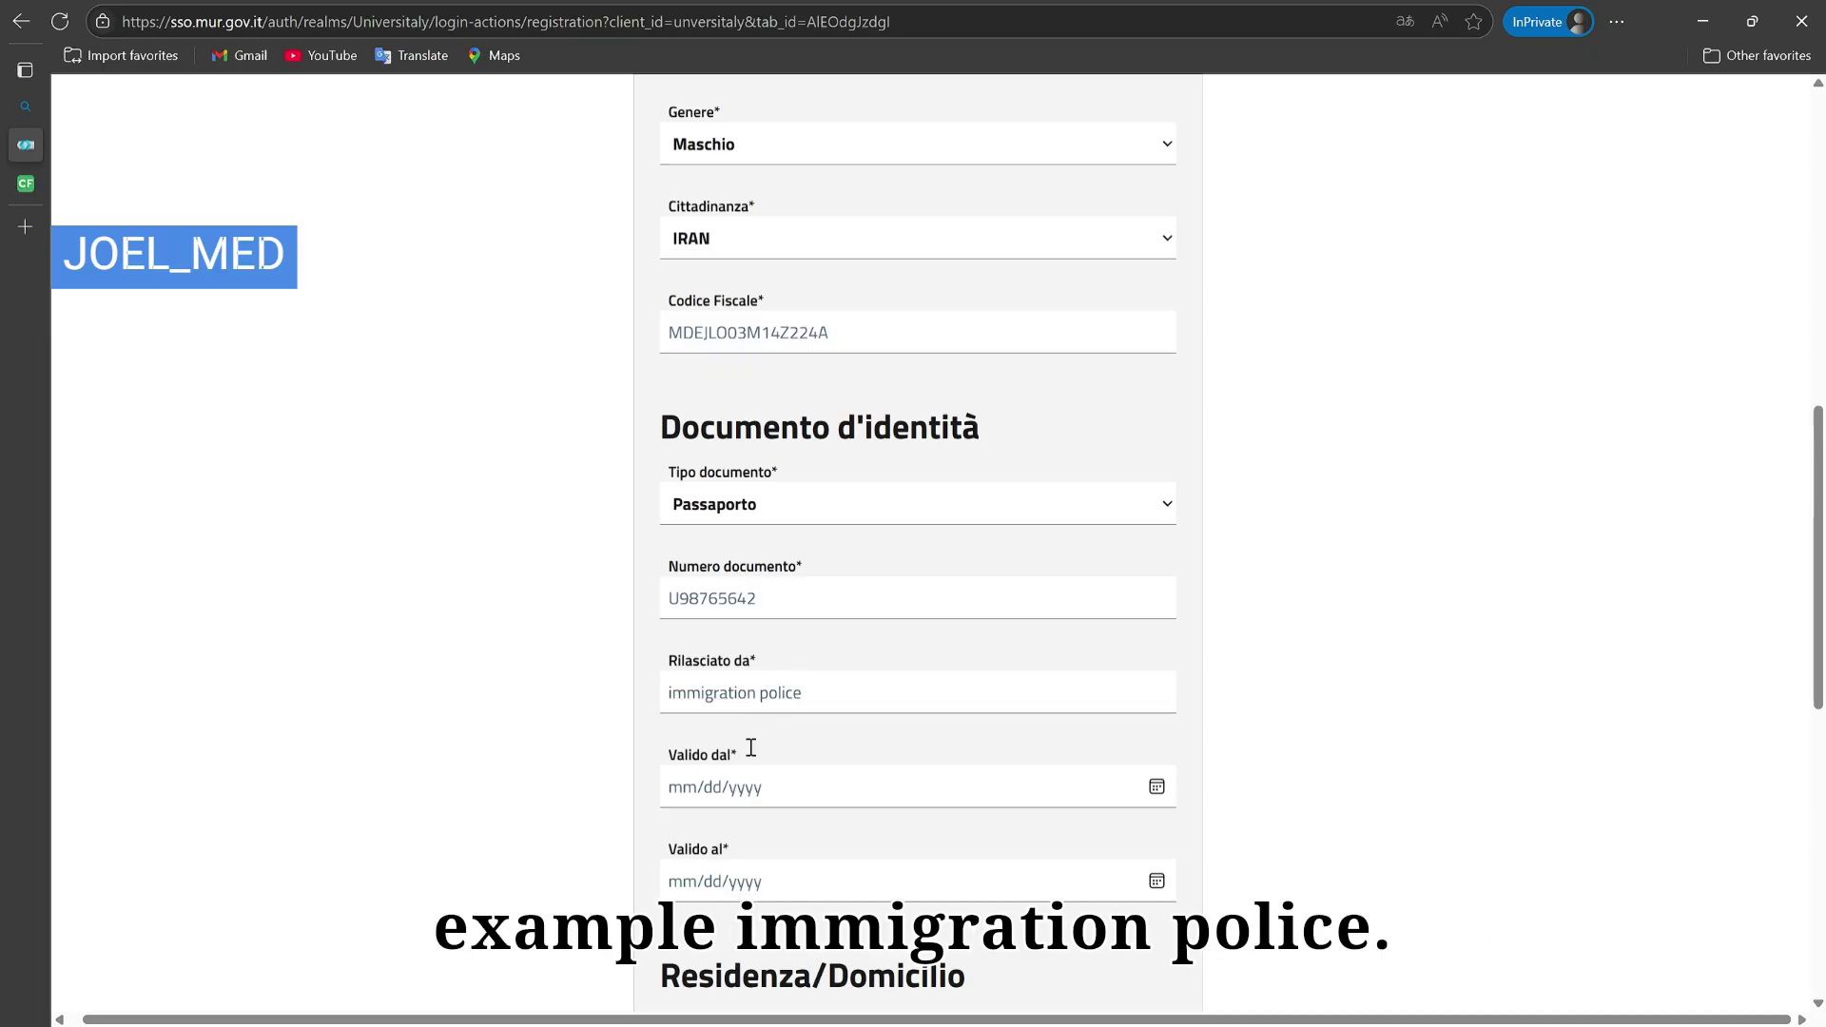
left_click(1188, 795)
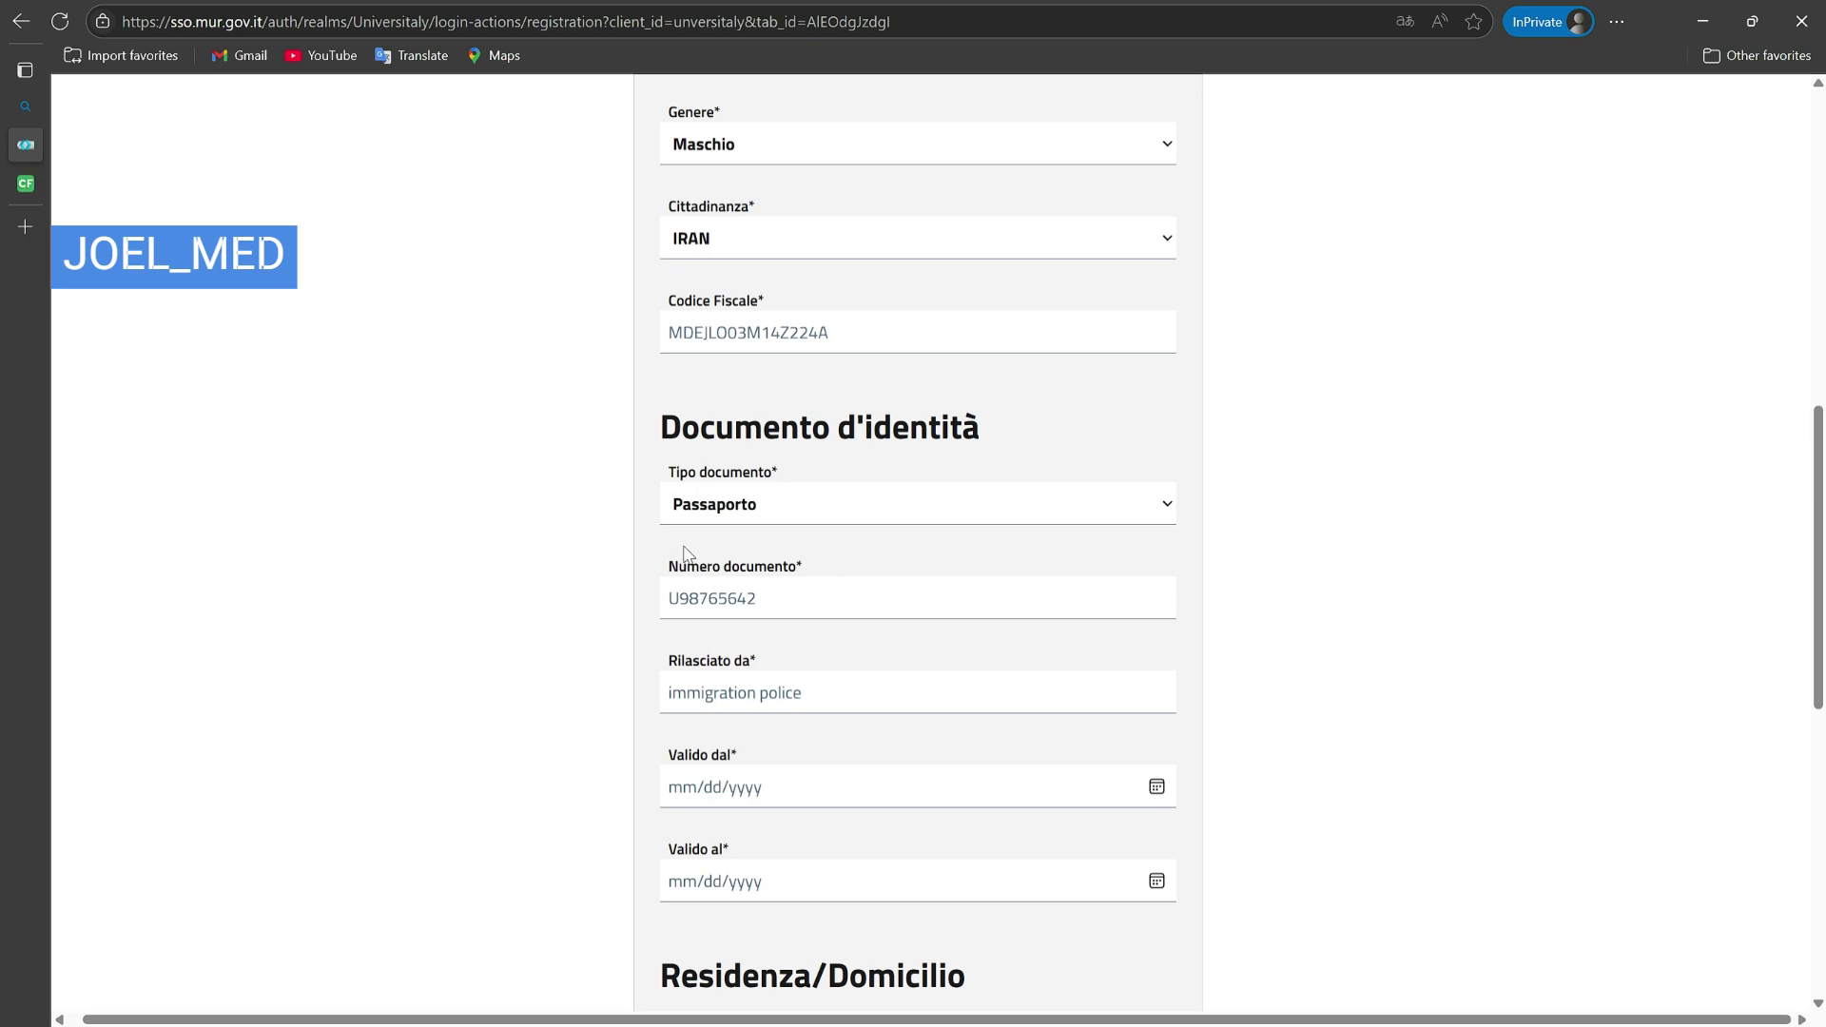
scroll(754, 762, "down", 2)
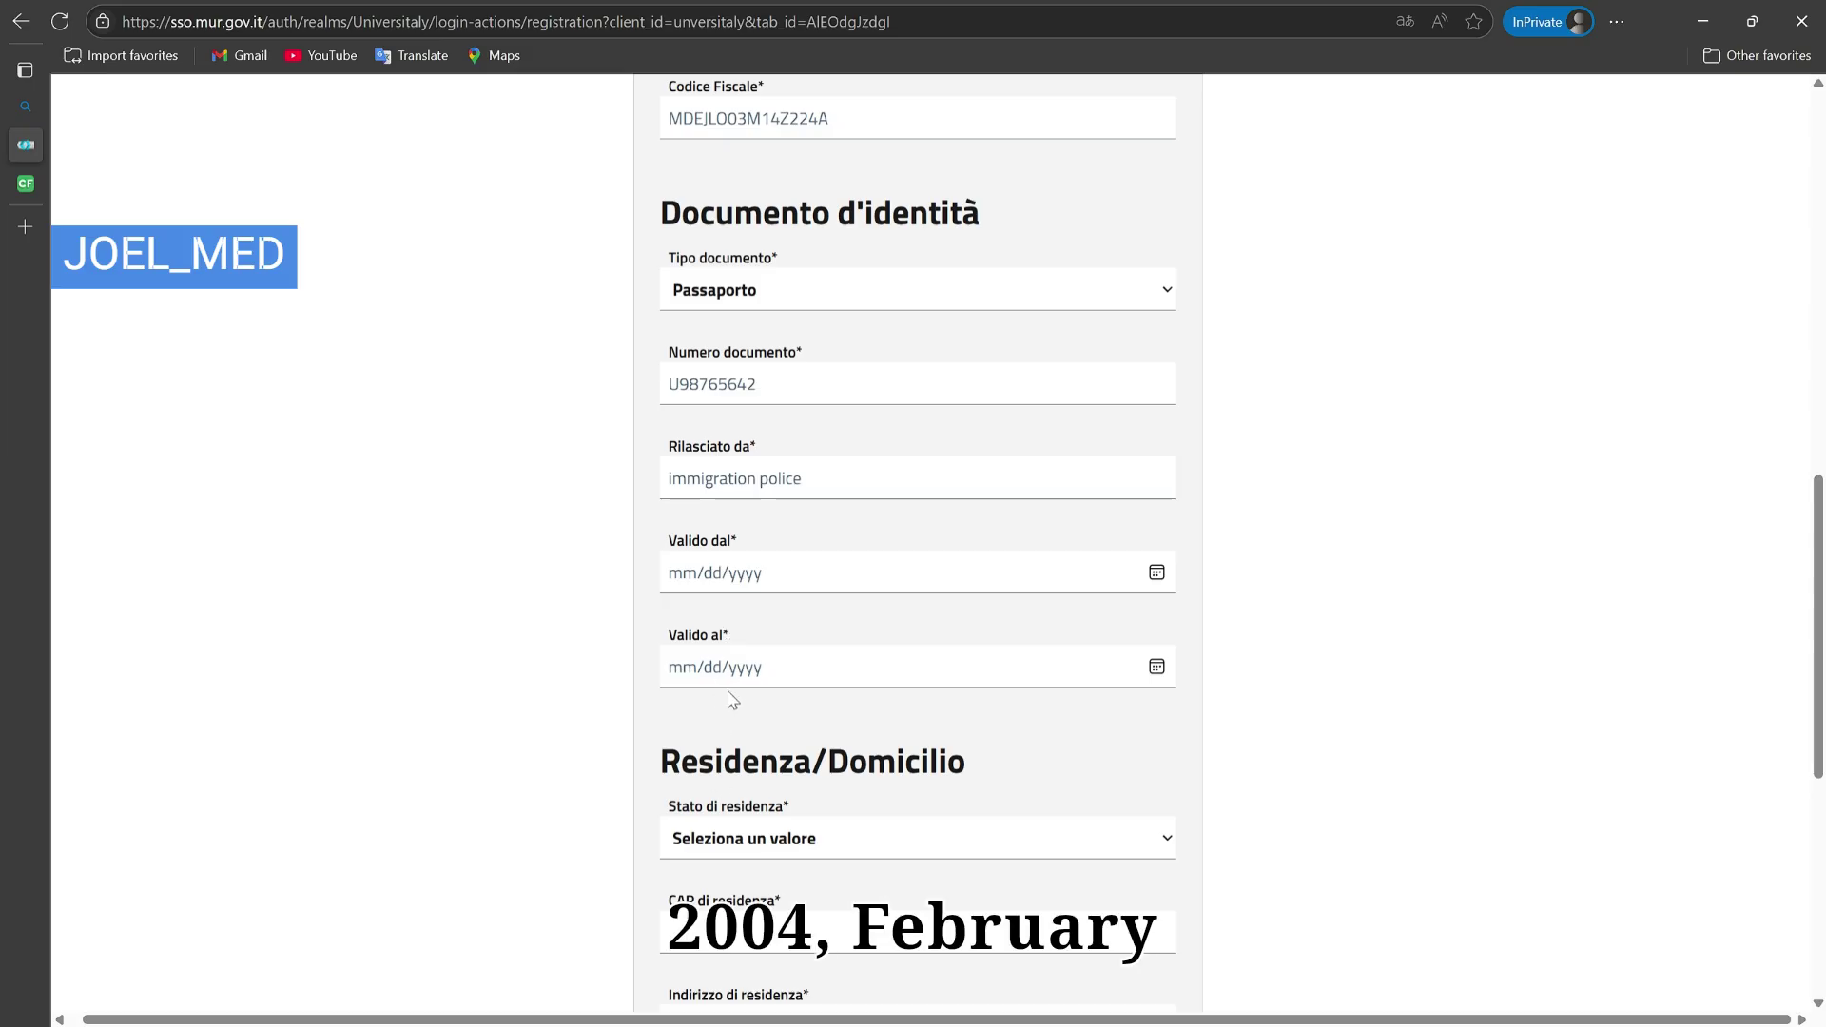
Step: Enter Valido dal 02/17/2024 and Valido al 02/17/2029, correcting the mistyped days
type("01312024")
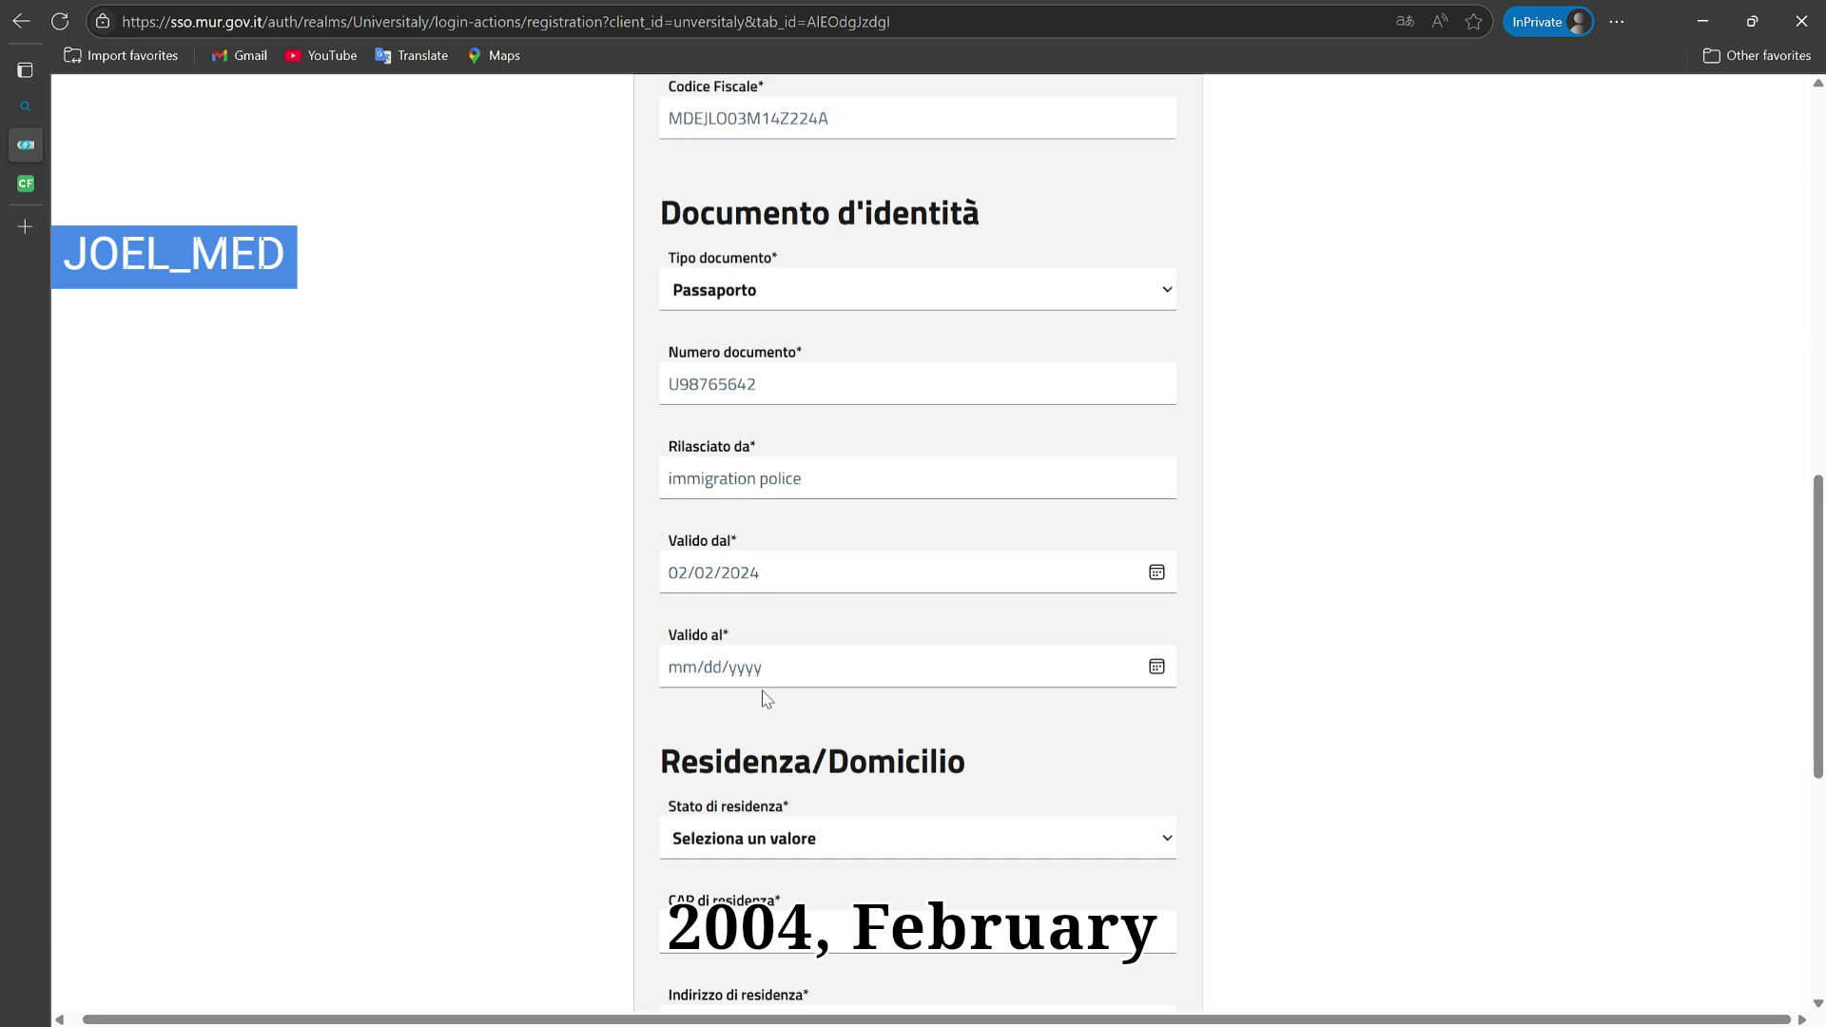
left_click(804, 588)
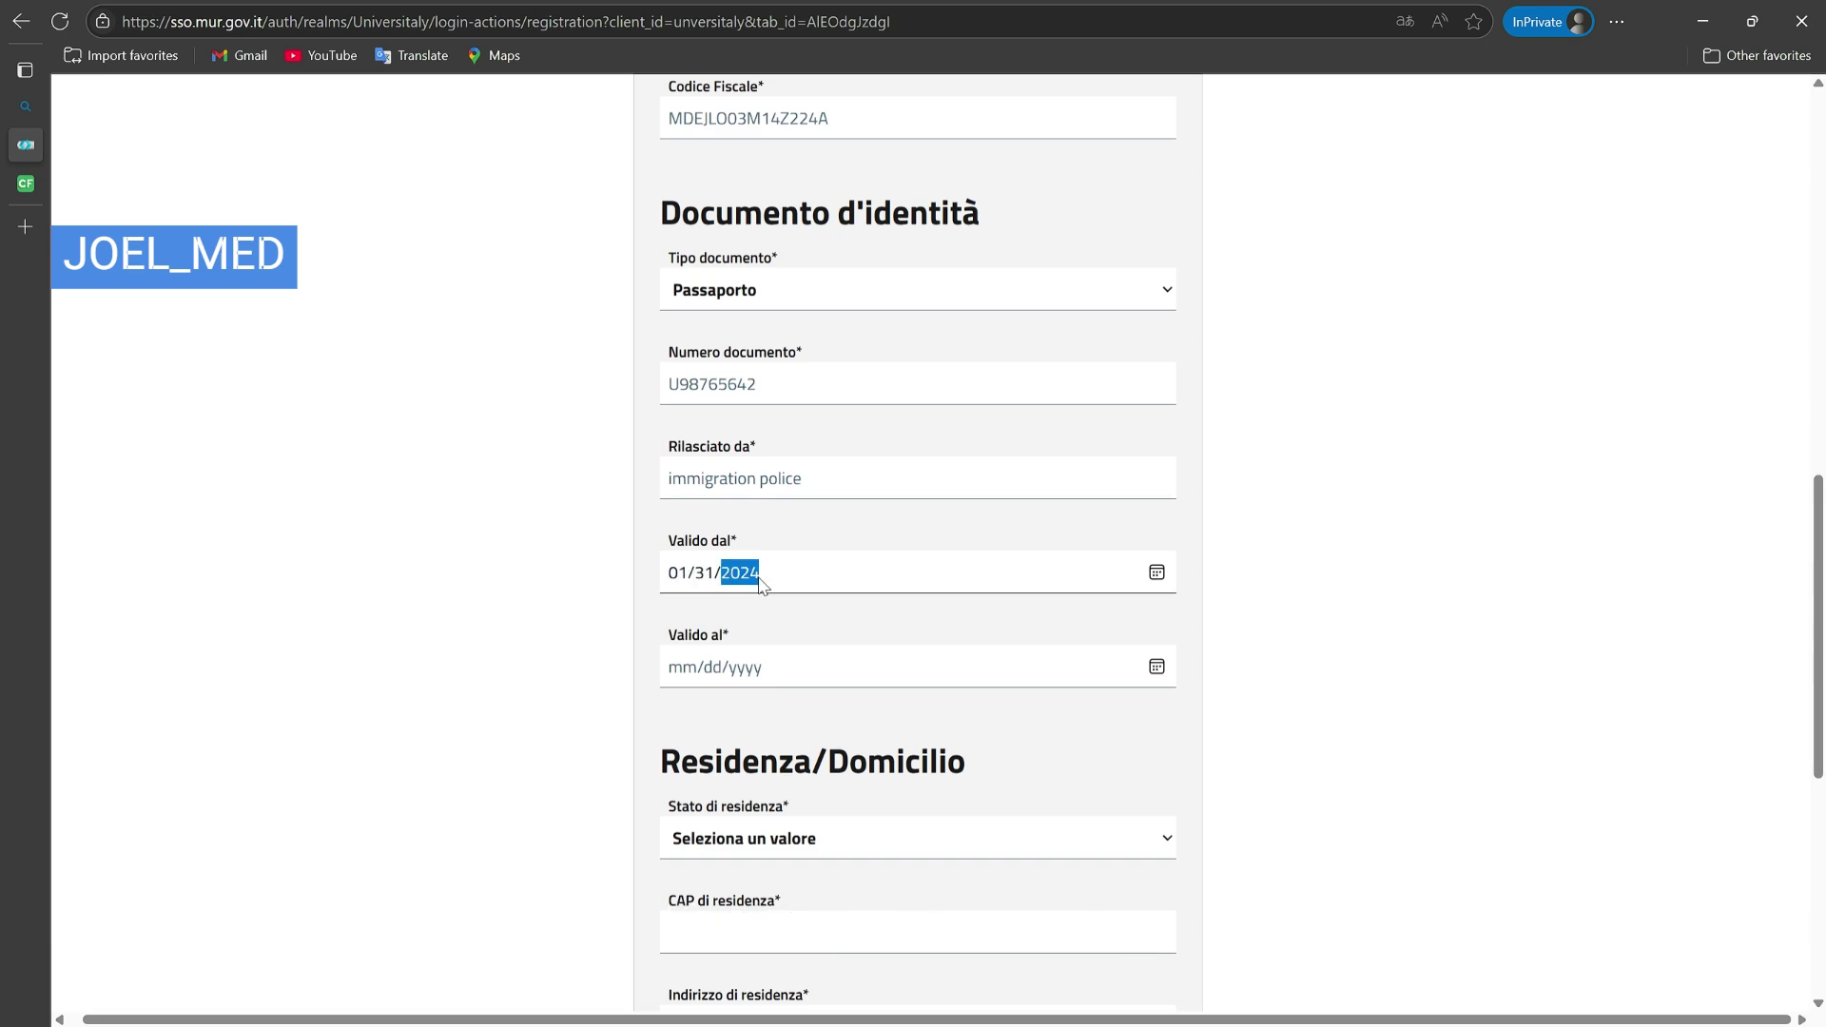
scroll(1146, 587, "left", 1)
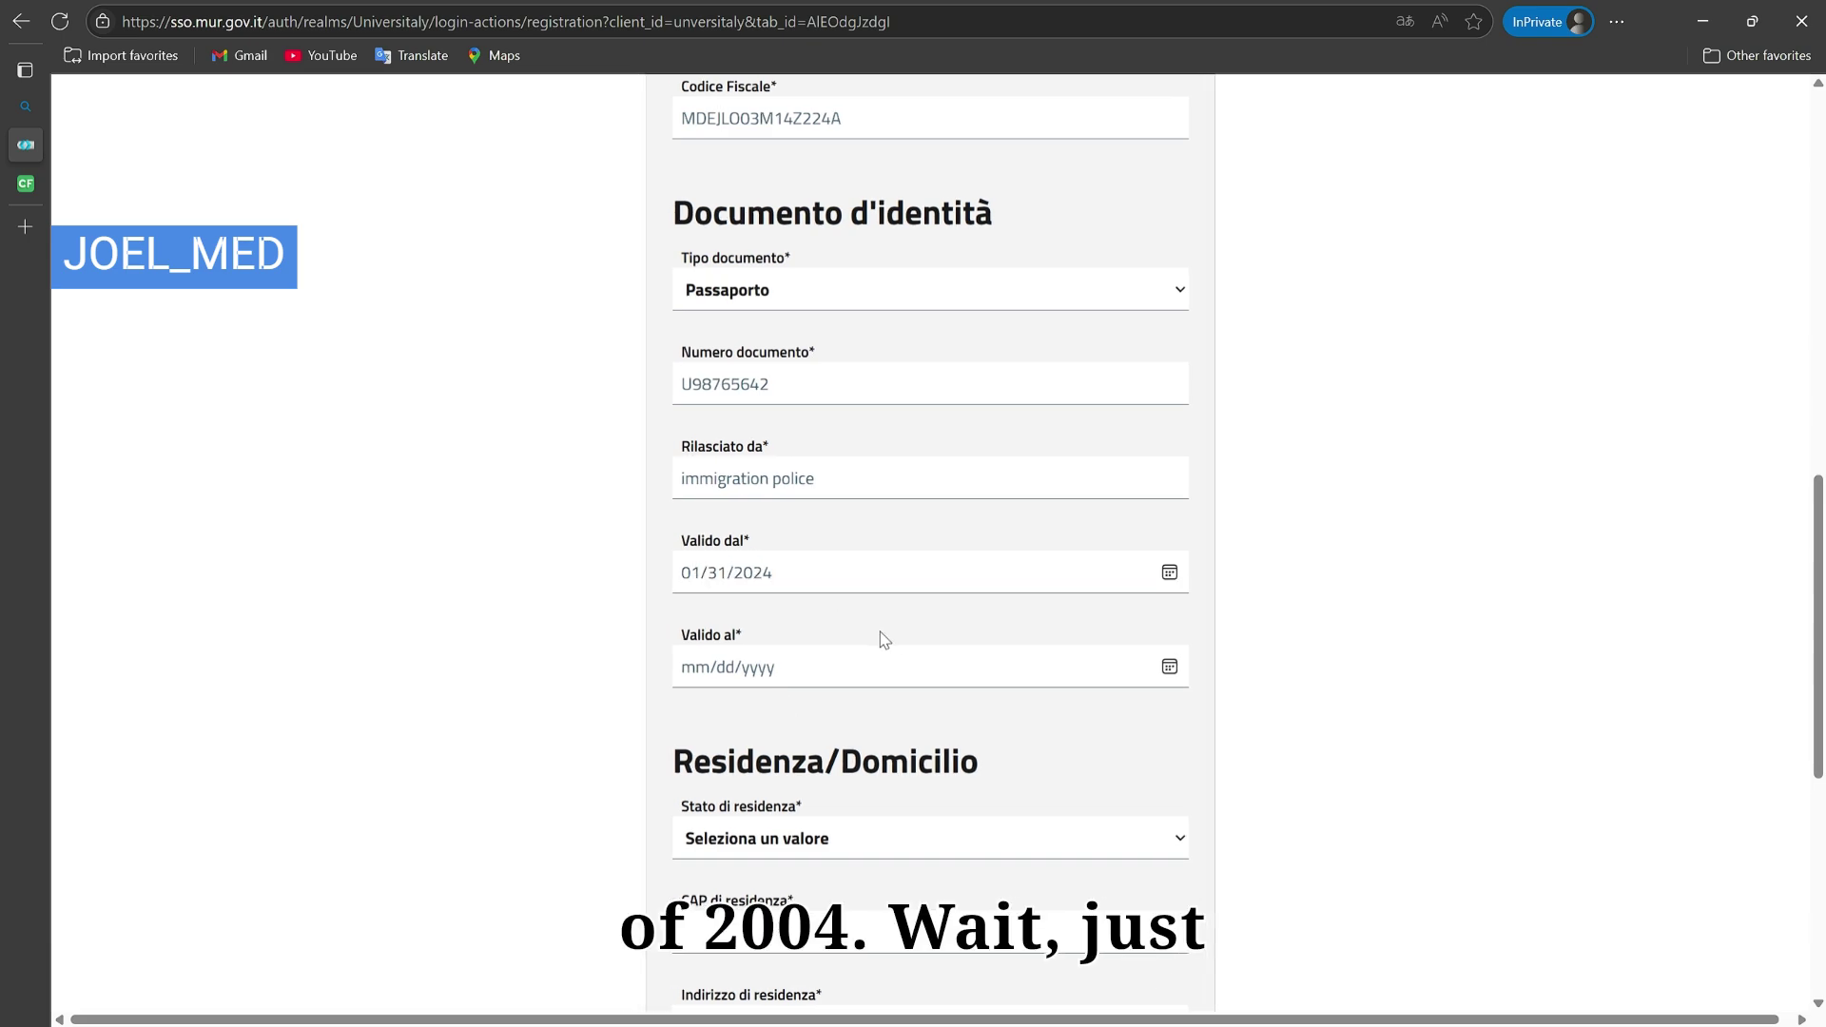
type("02172024")
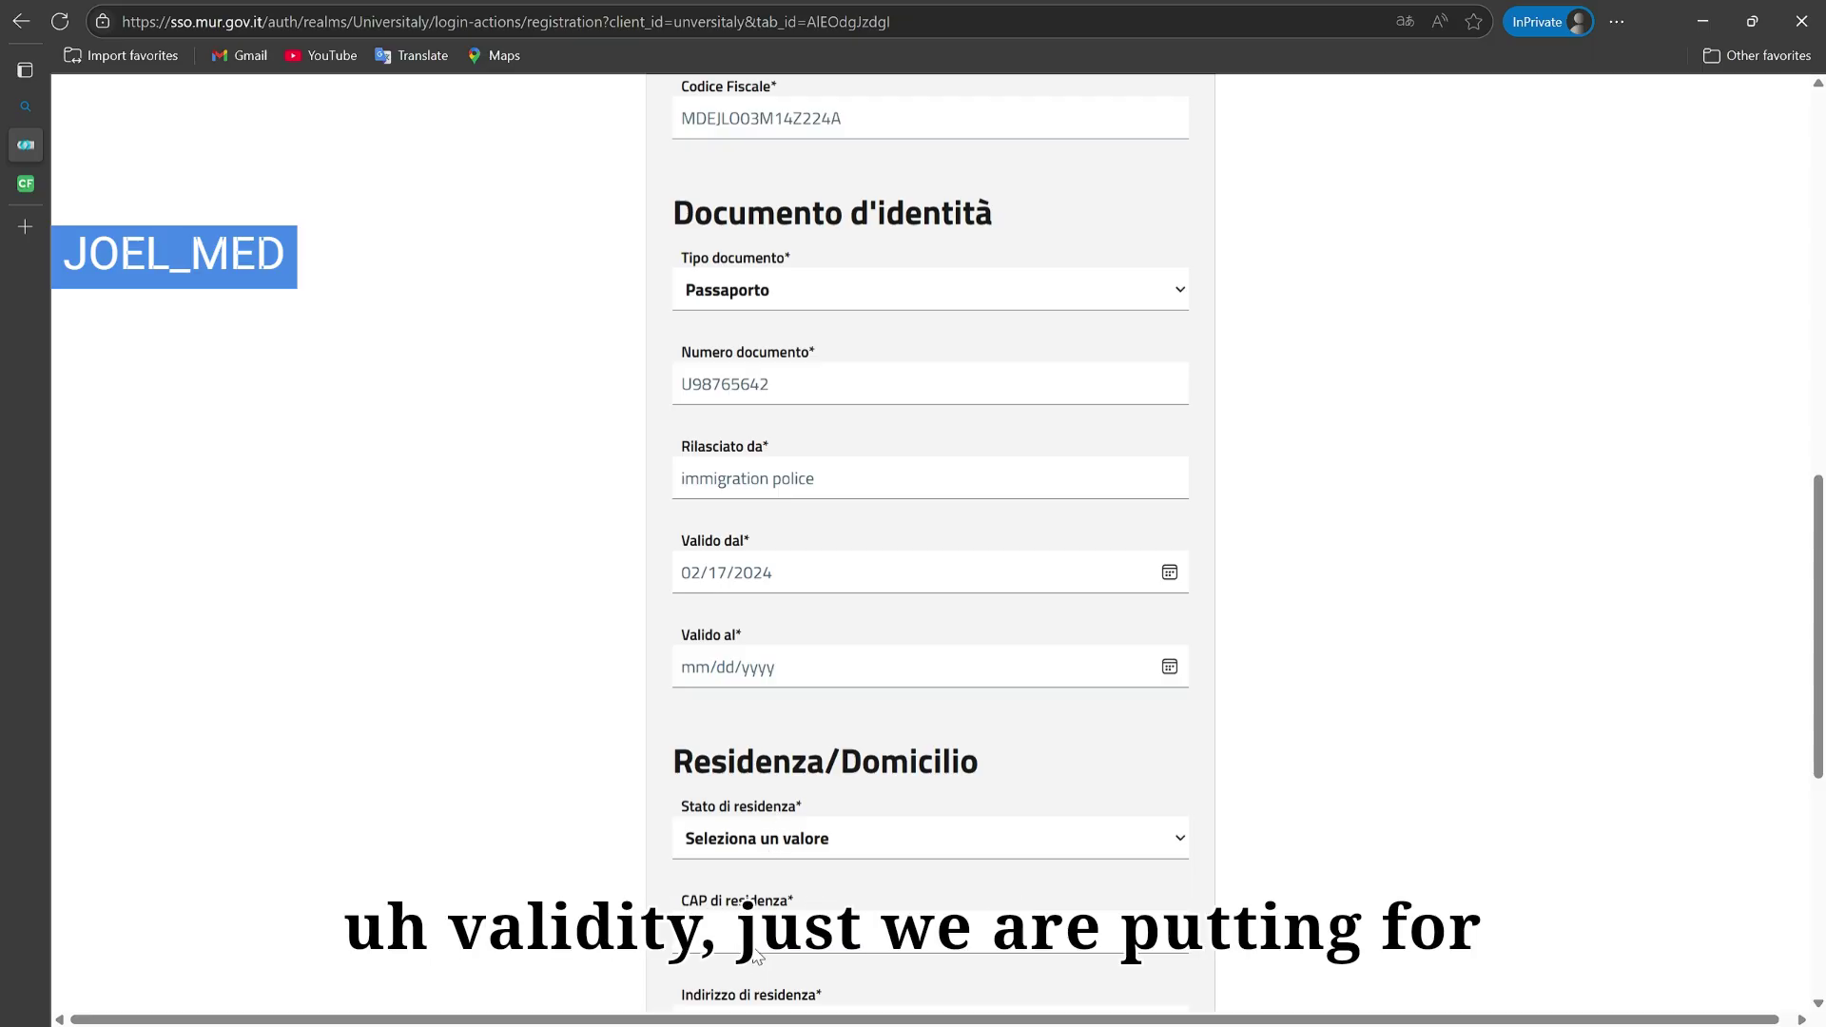
type("02022029")
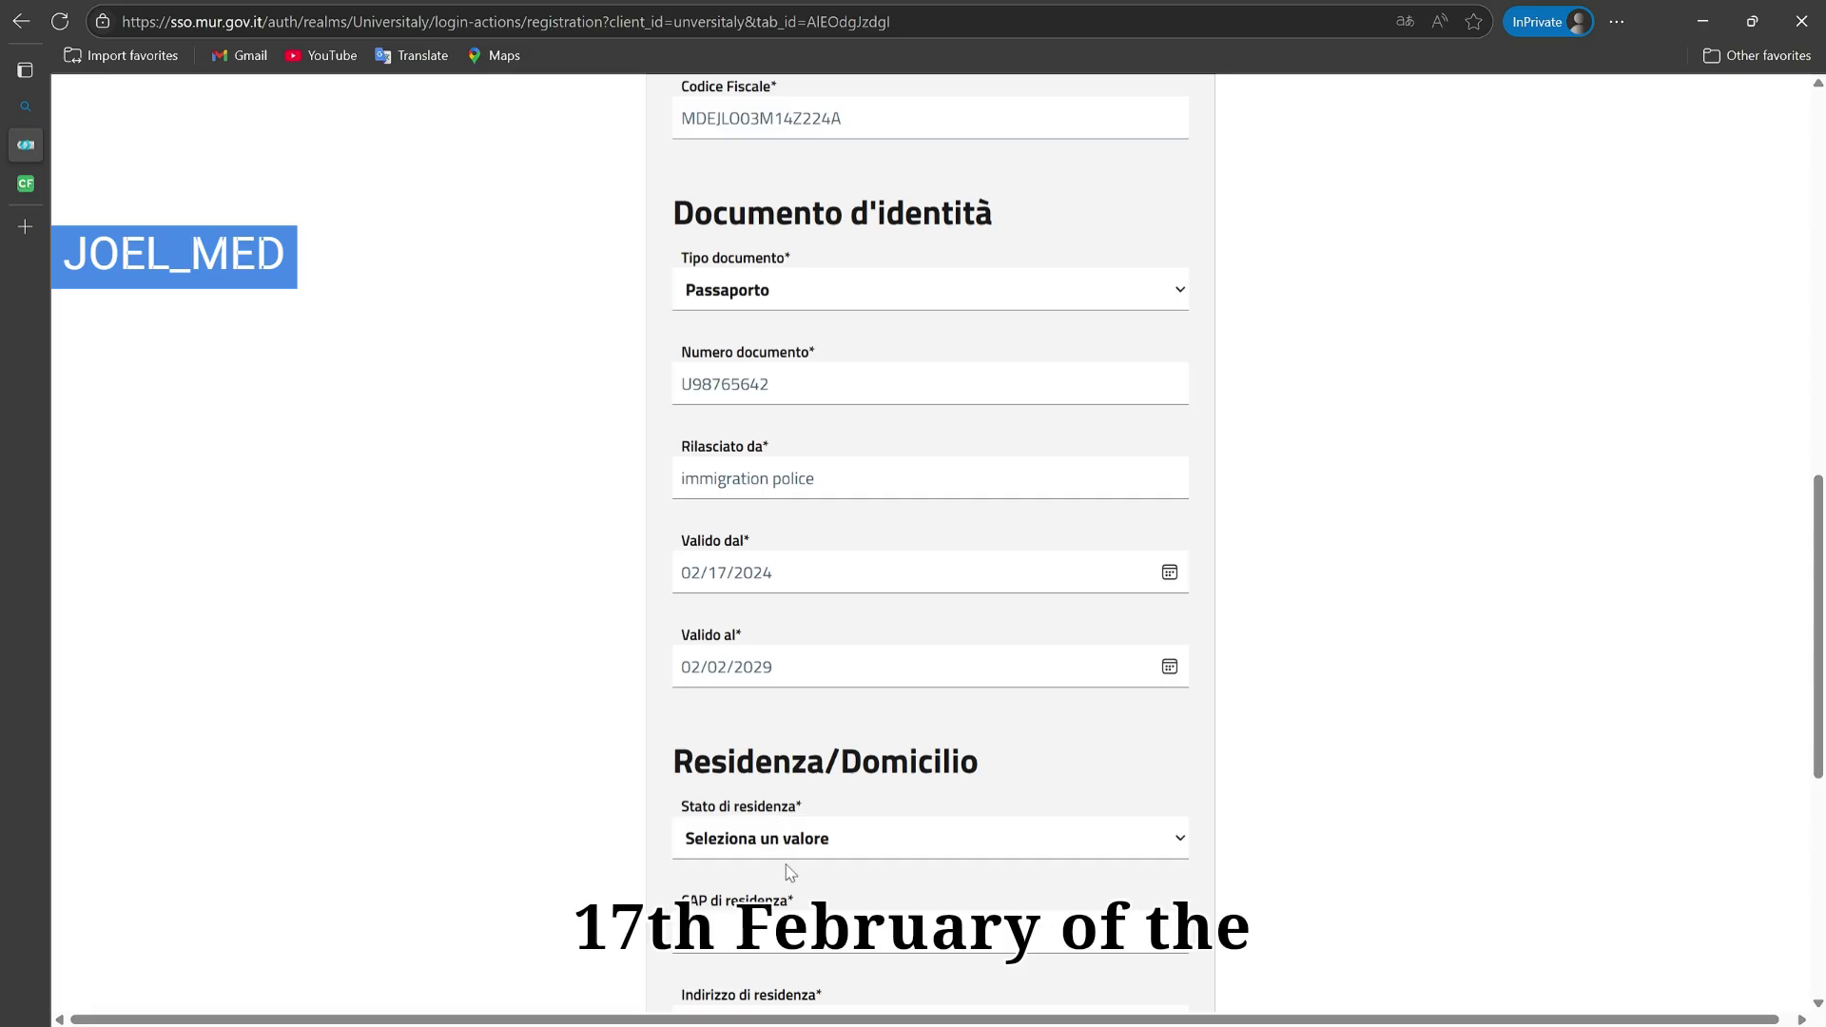
key("shift+Tab")
type("17")
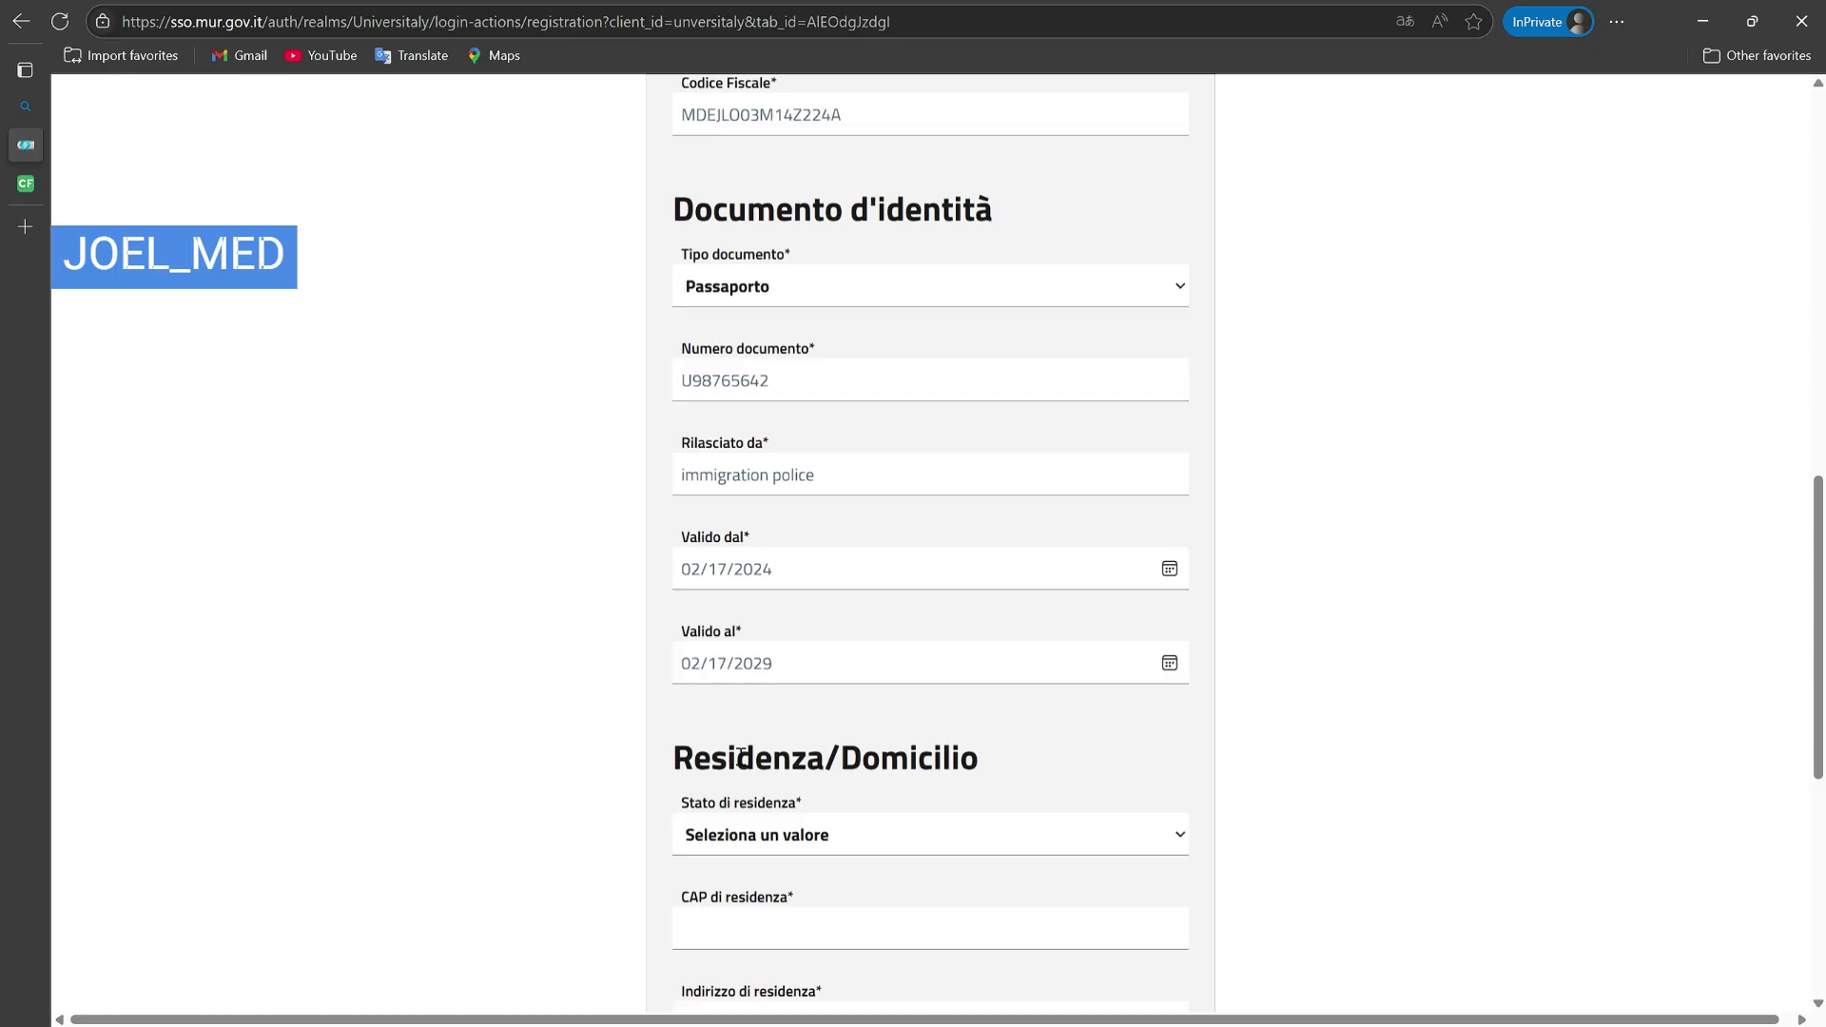
scroll(761, 593, "down", 2)
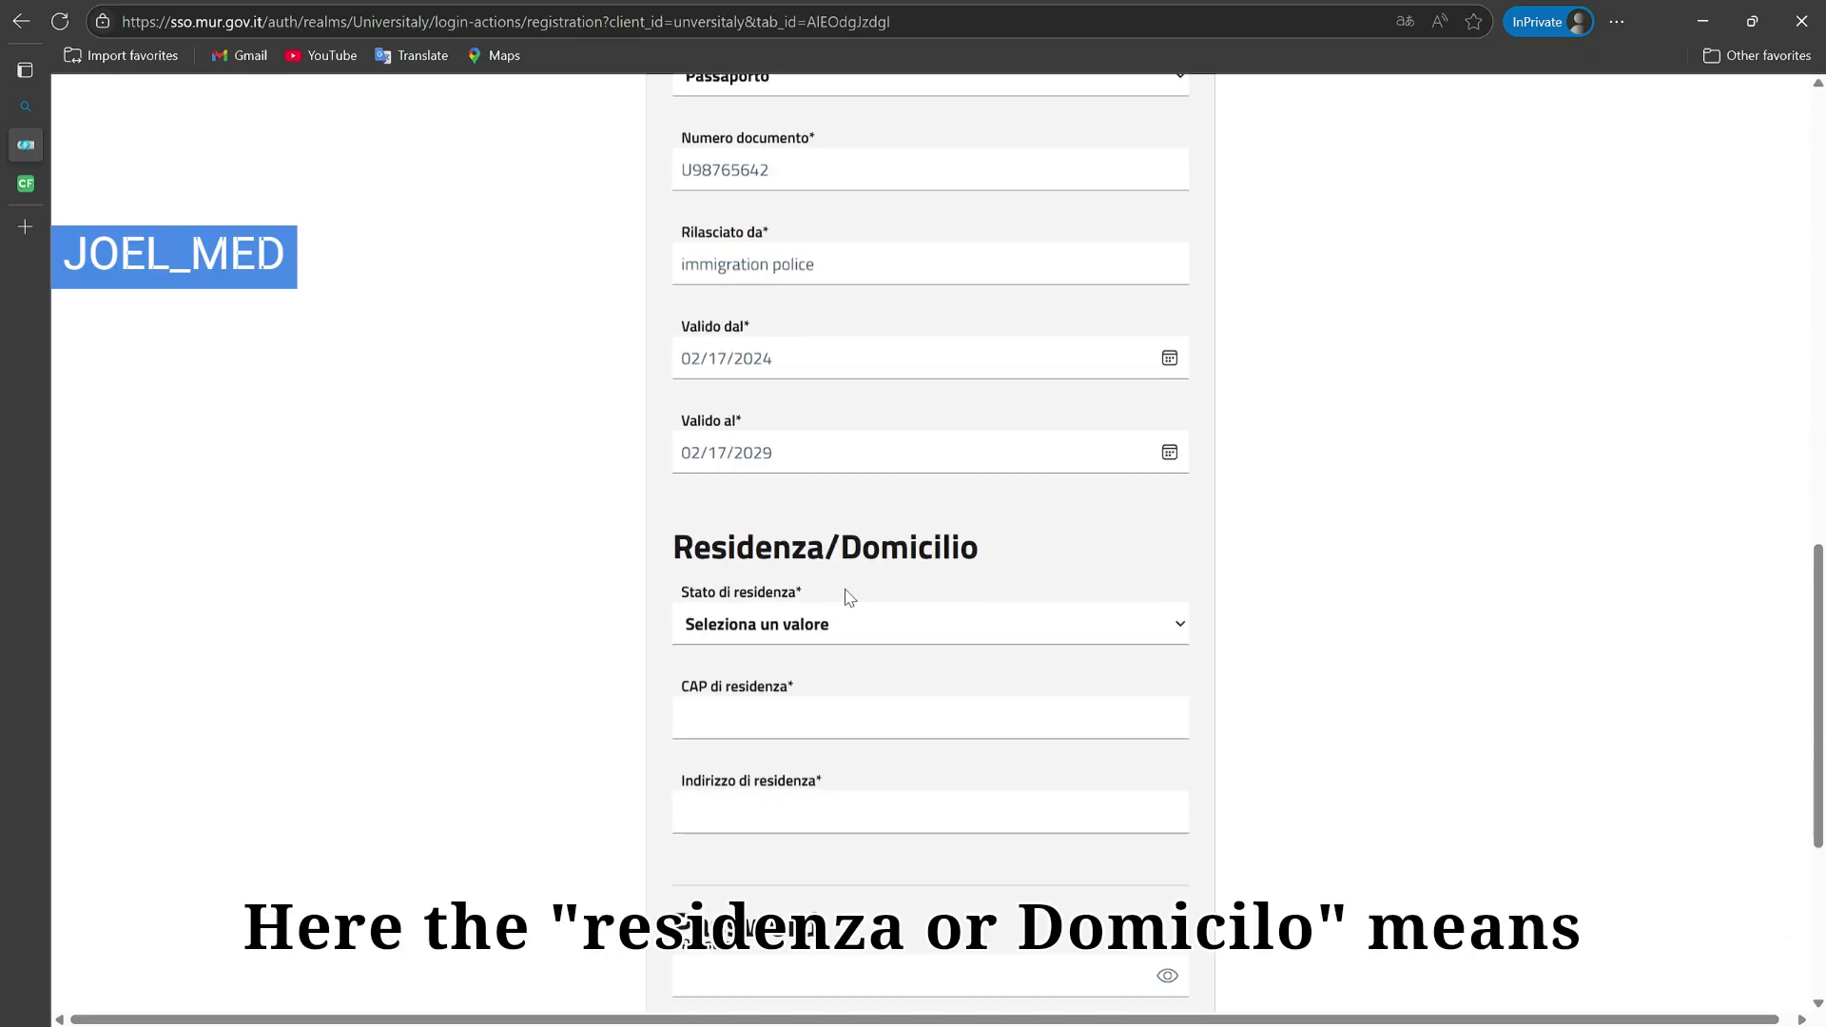
Step: Enter IRAN as the residence country and EE as the foreign municipality
scroll(889, 592, "down", 4)
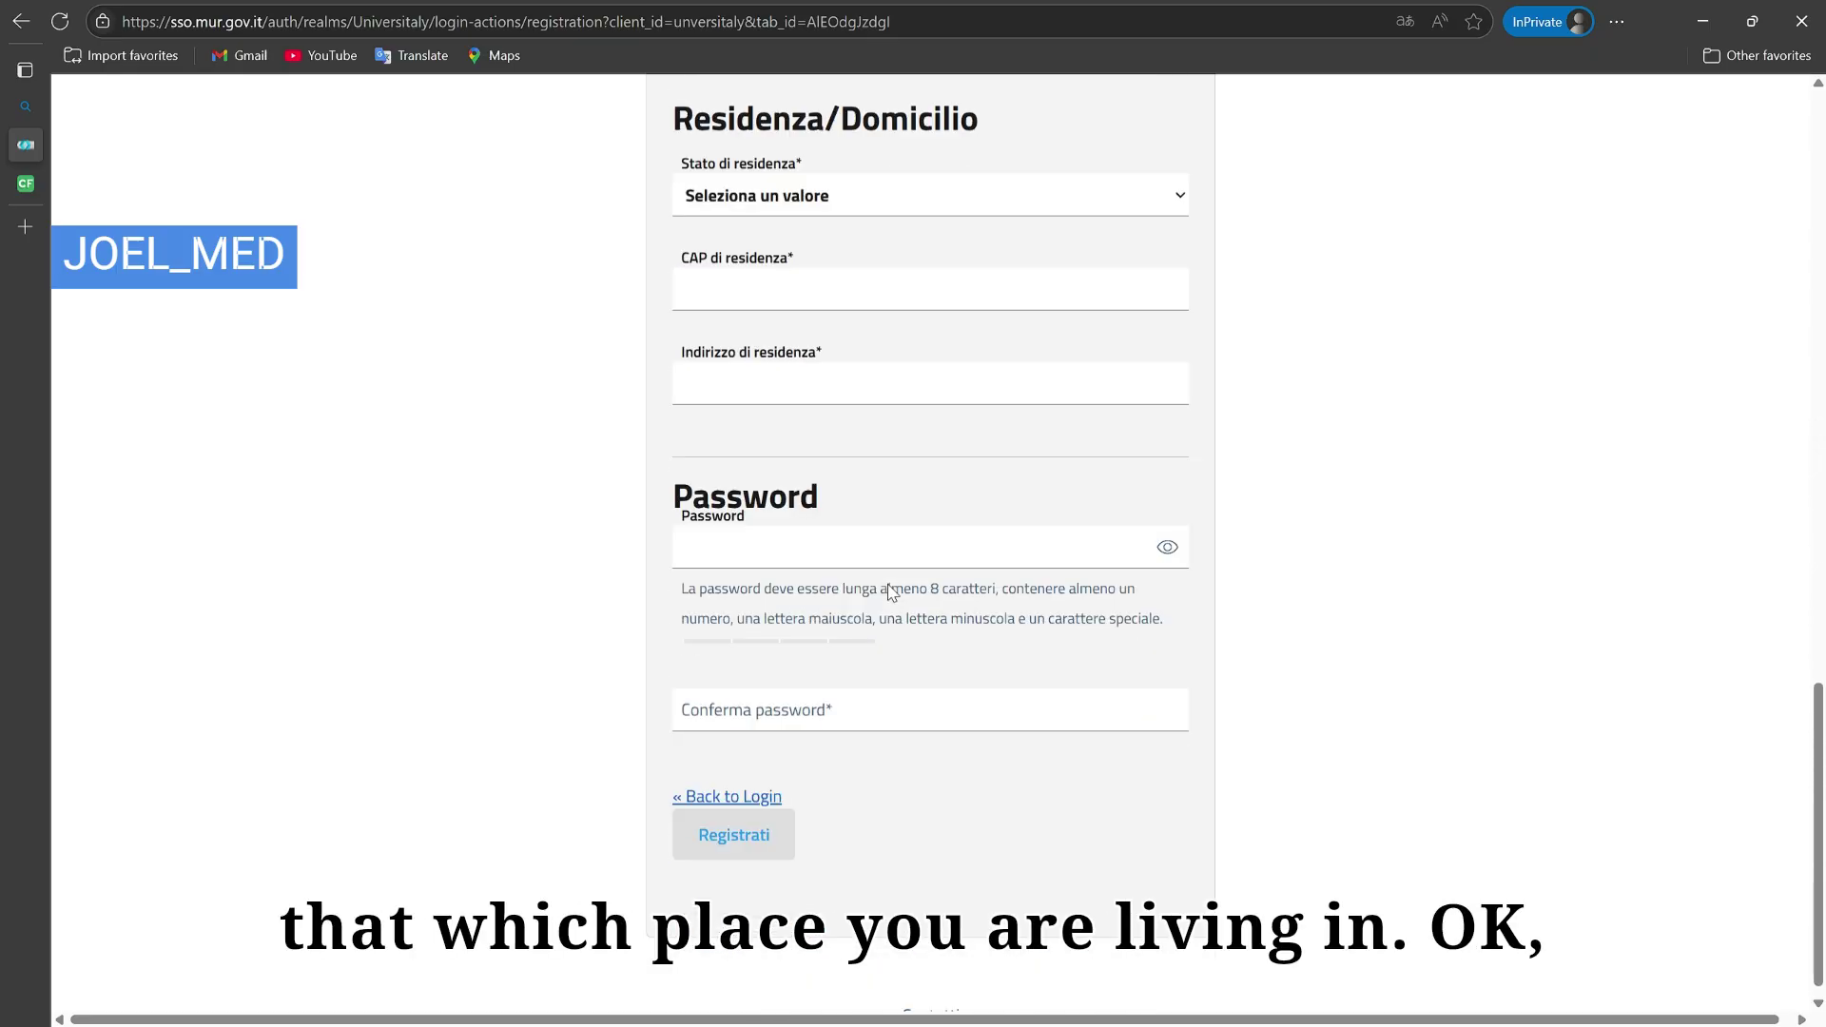
scroll(893, 595, "up", 3)
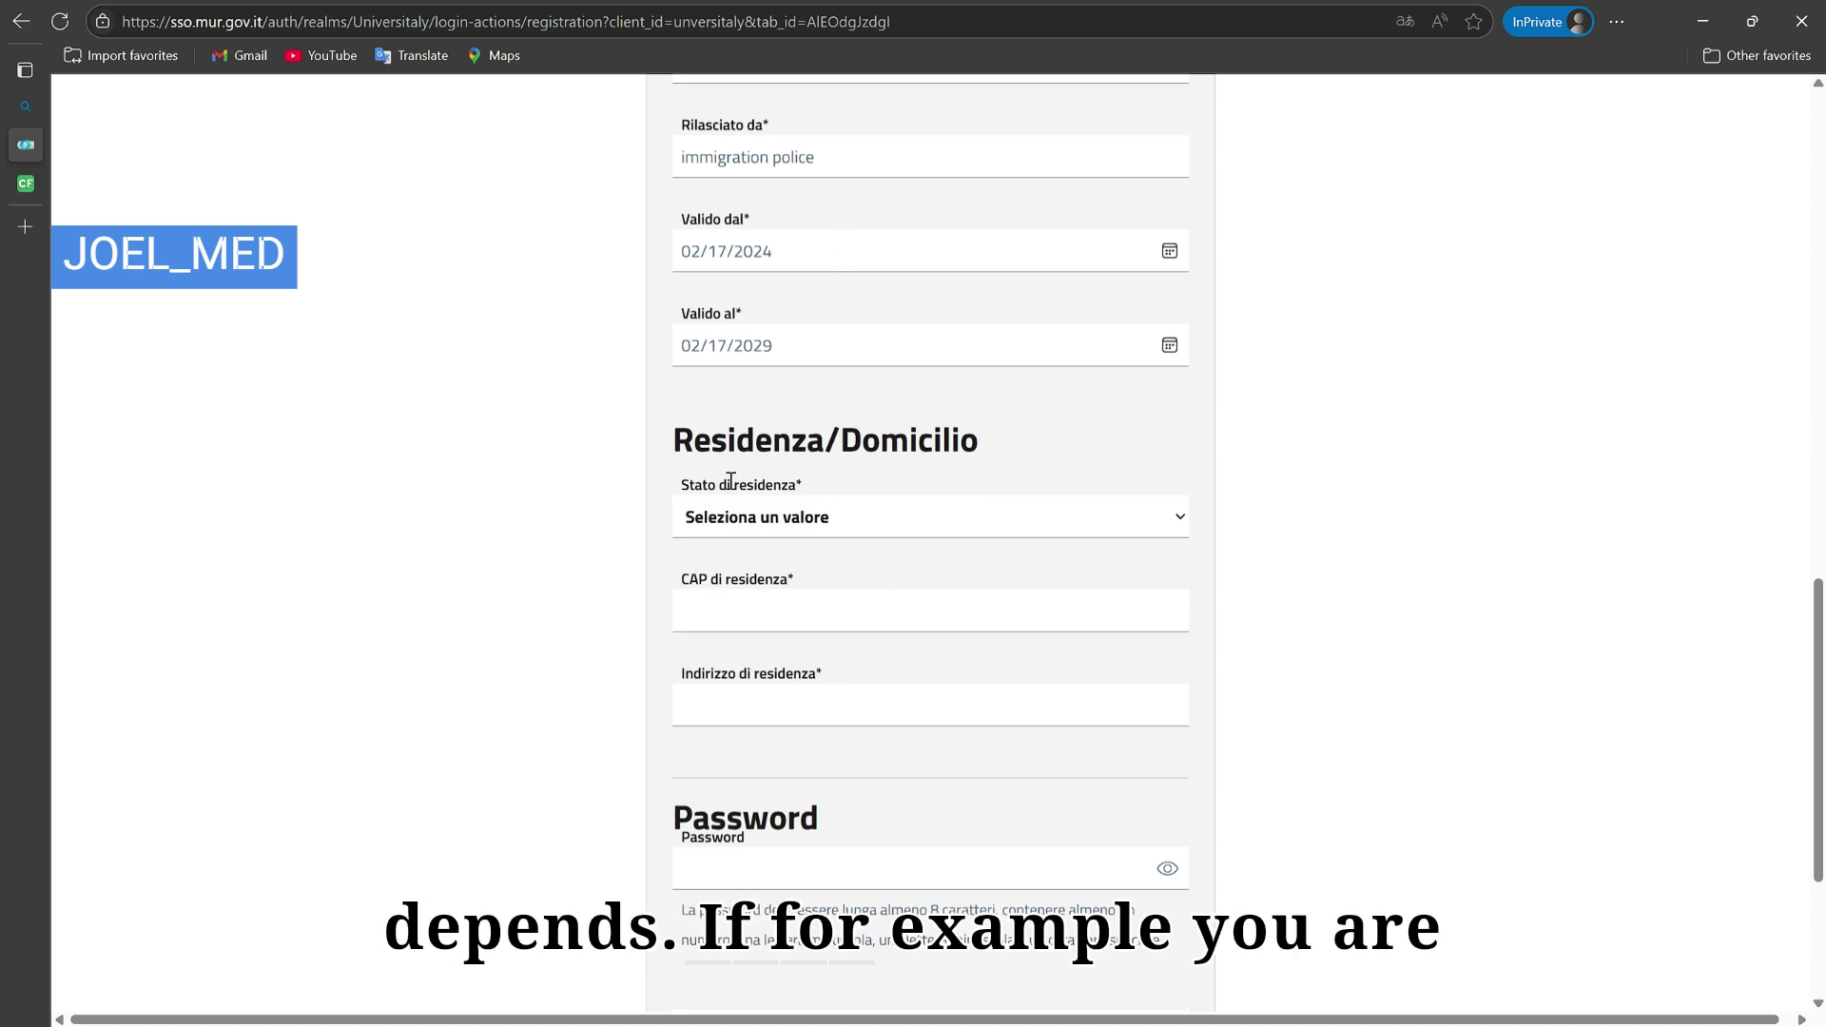
left_click_drag(674, 439, 1027, 460)
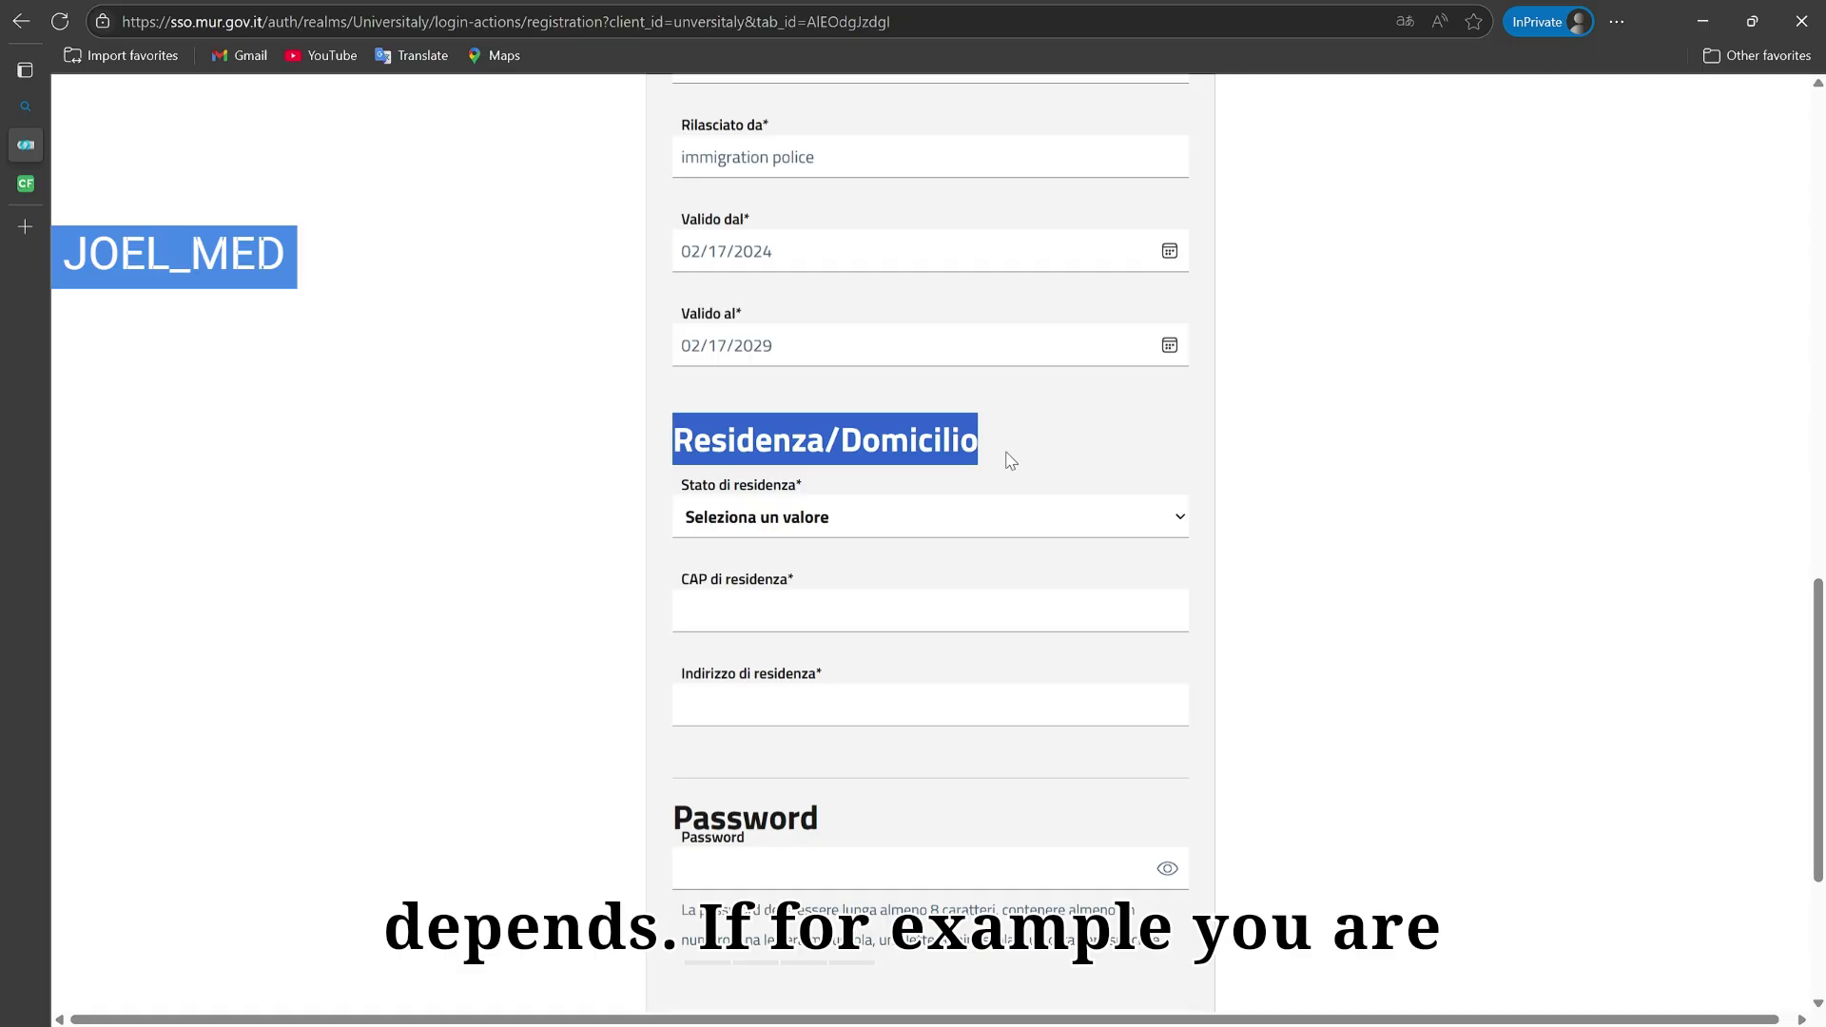
left_click(1008, 461)
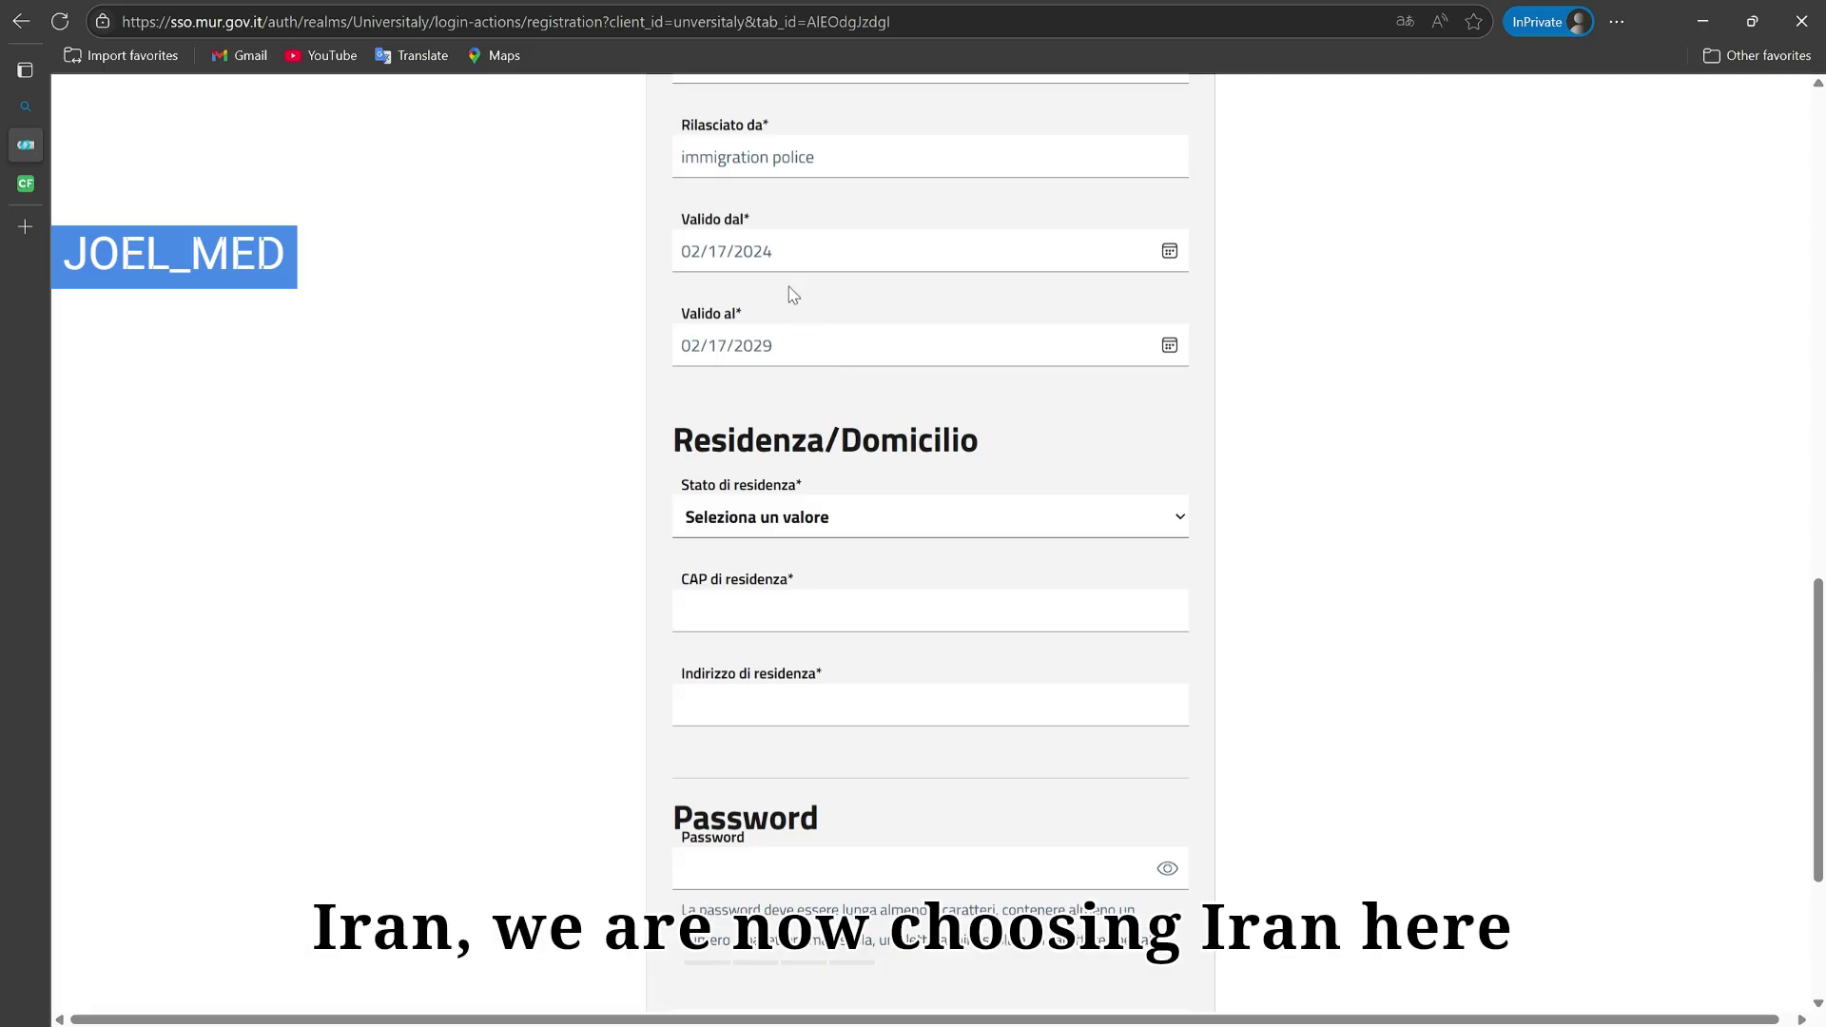
type("iran")
left_click(776, 627)
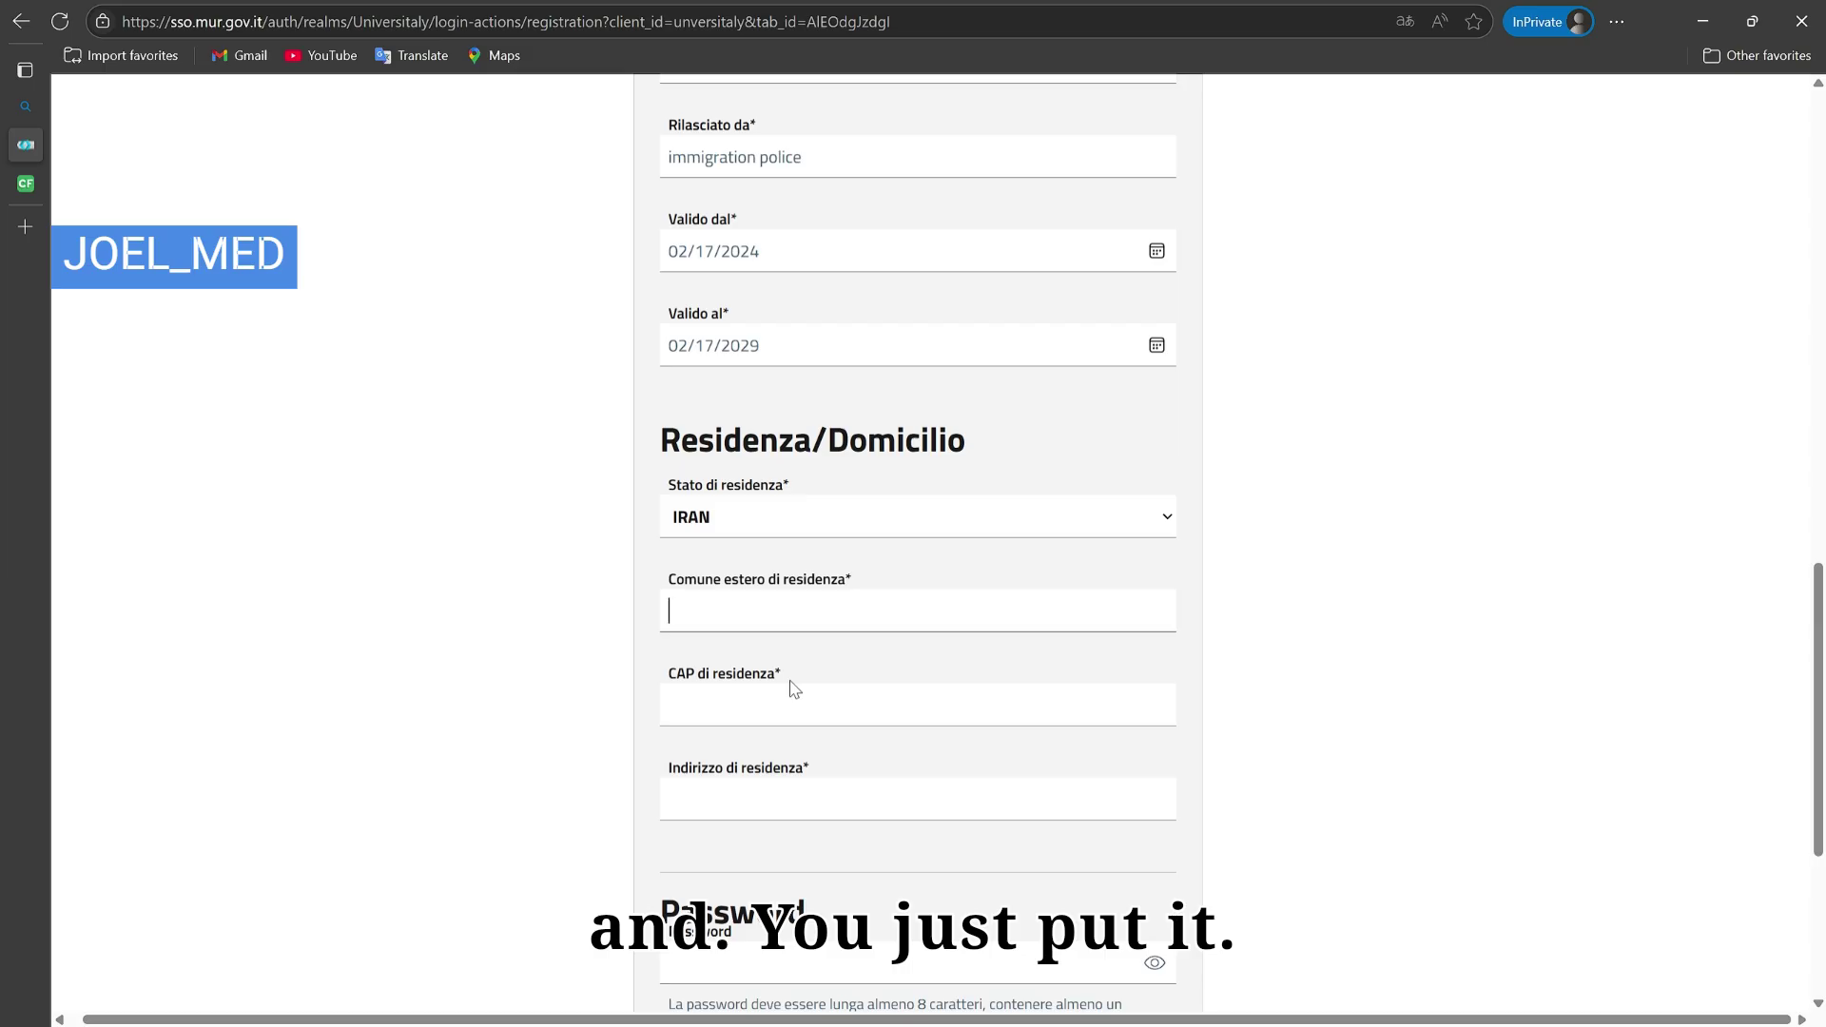
type("EE")
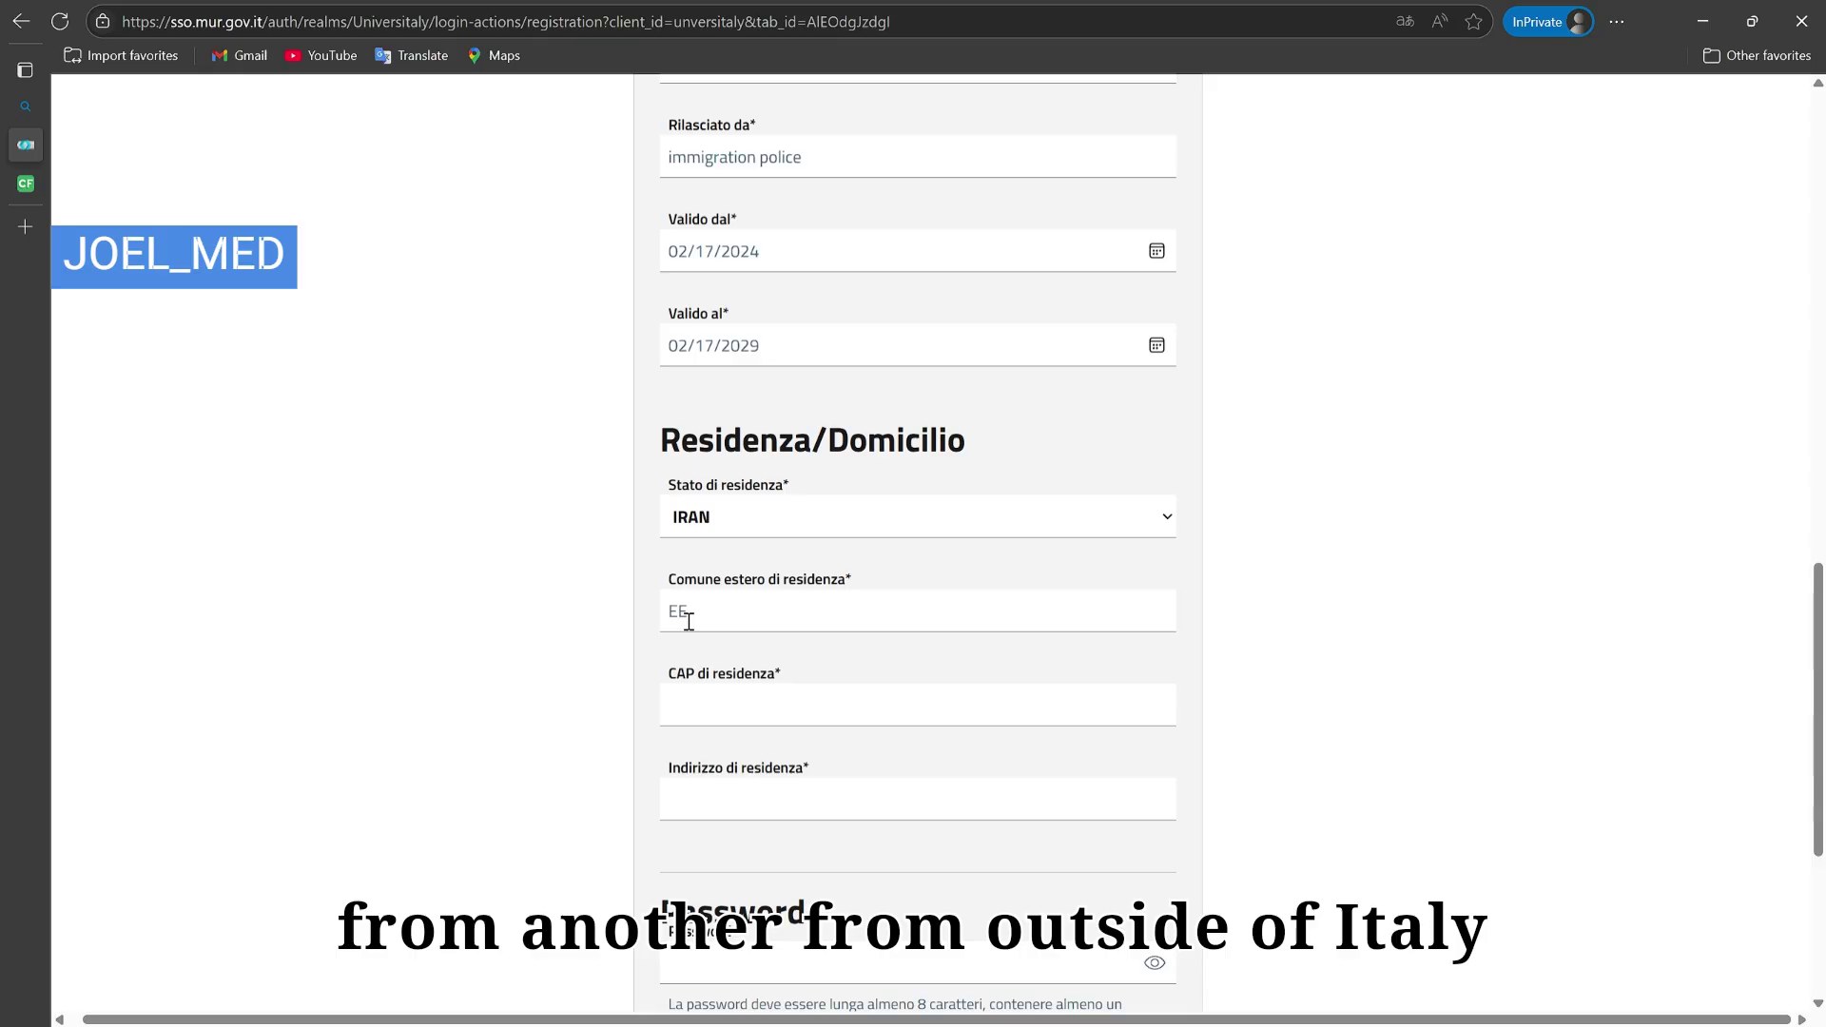
Step: Enter residence postcode 00000 and the street address in Indirizzo di residenza
left_click(745, 709)
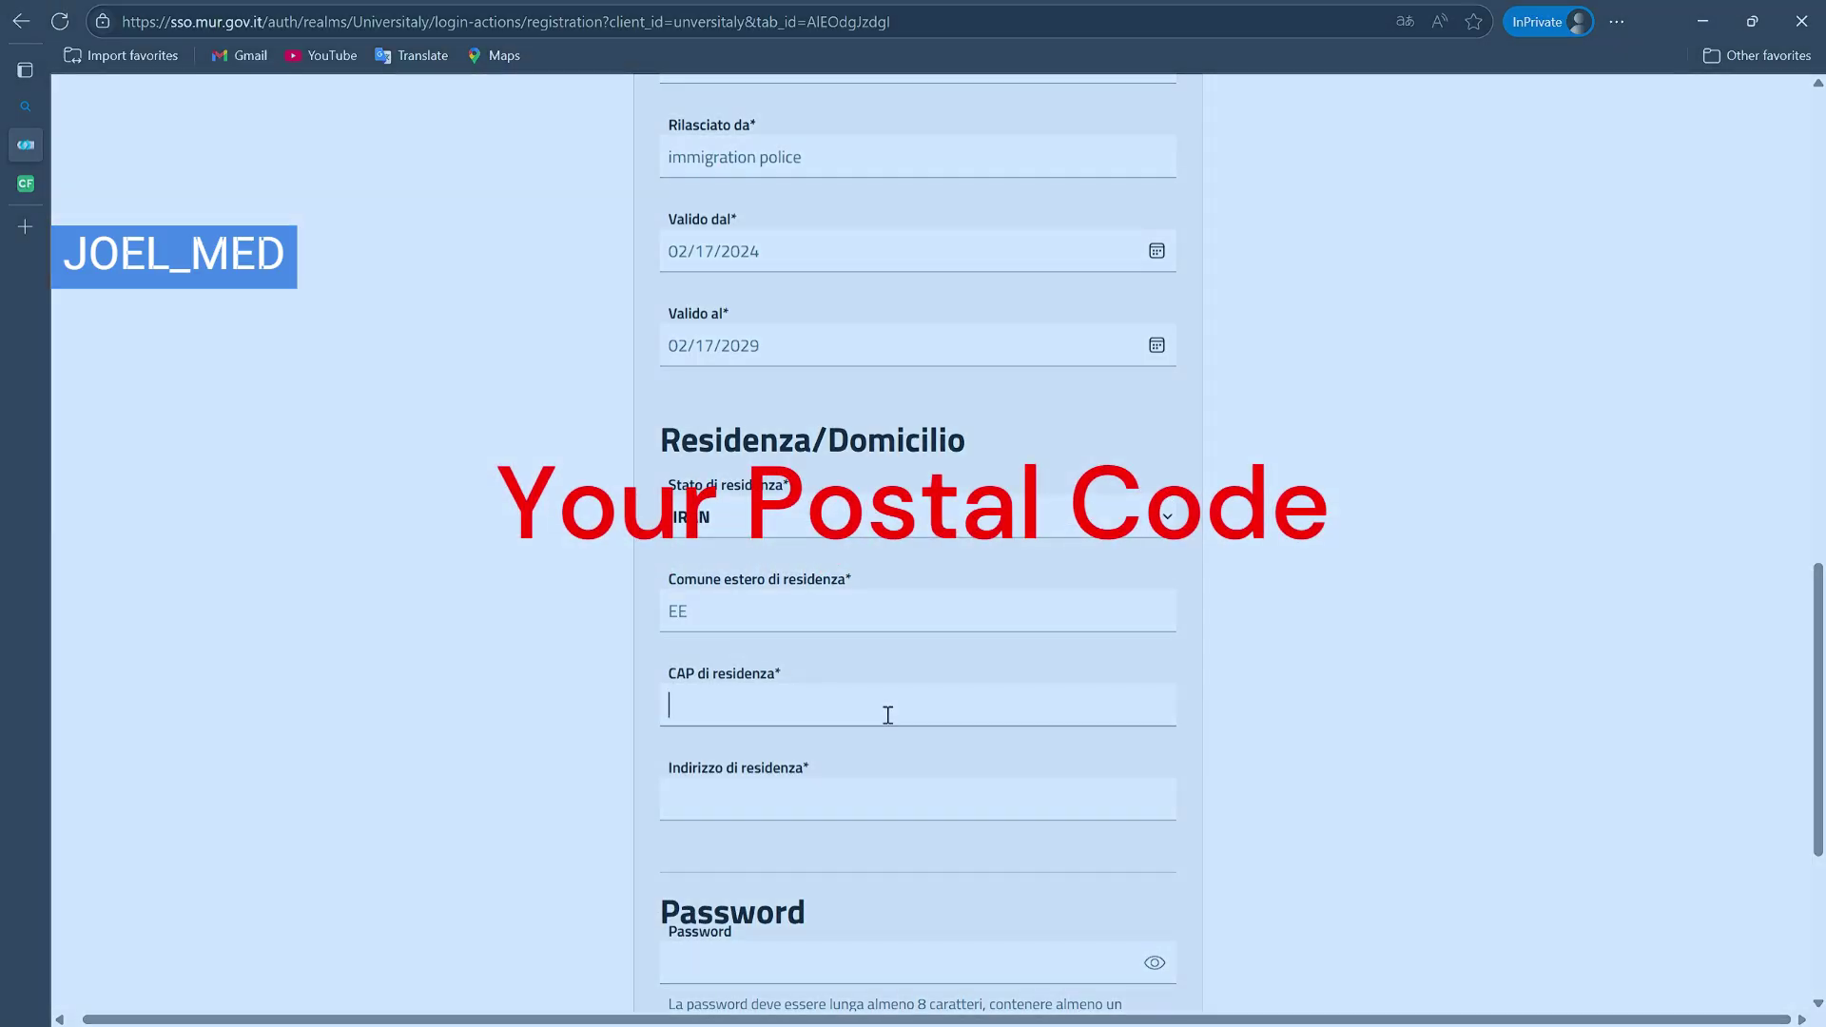
left_click(721, 720)
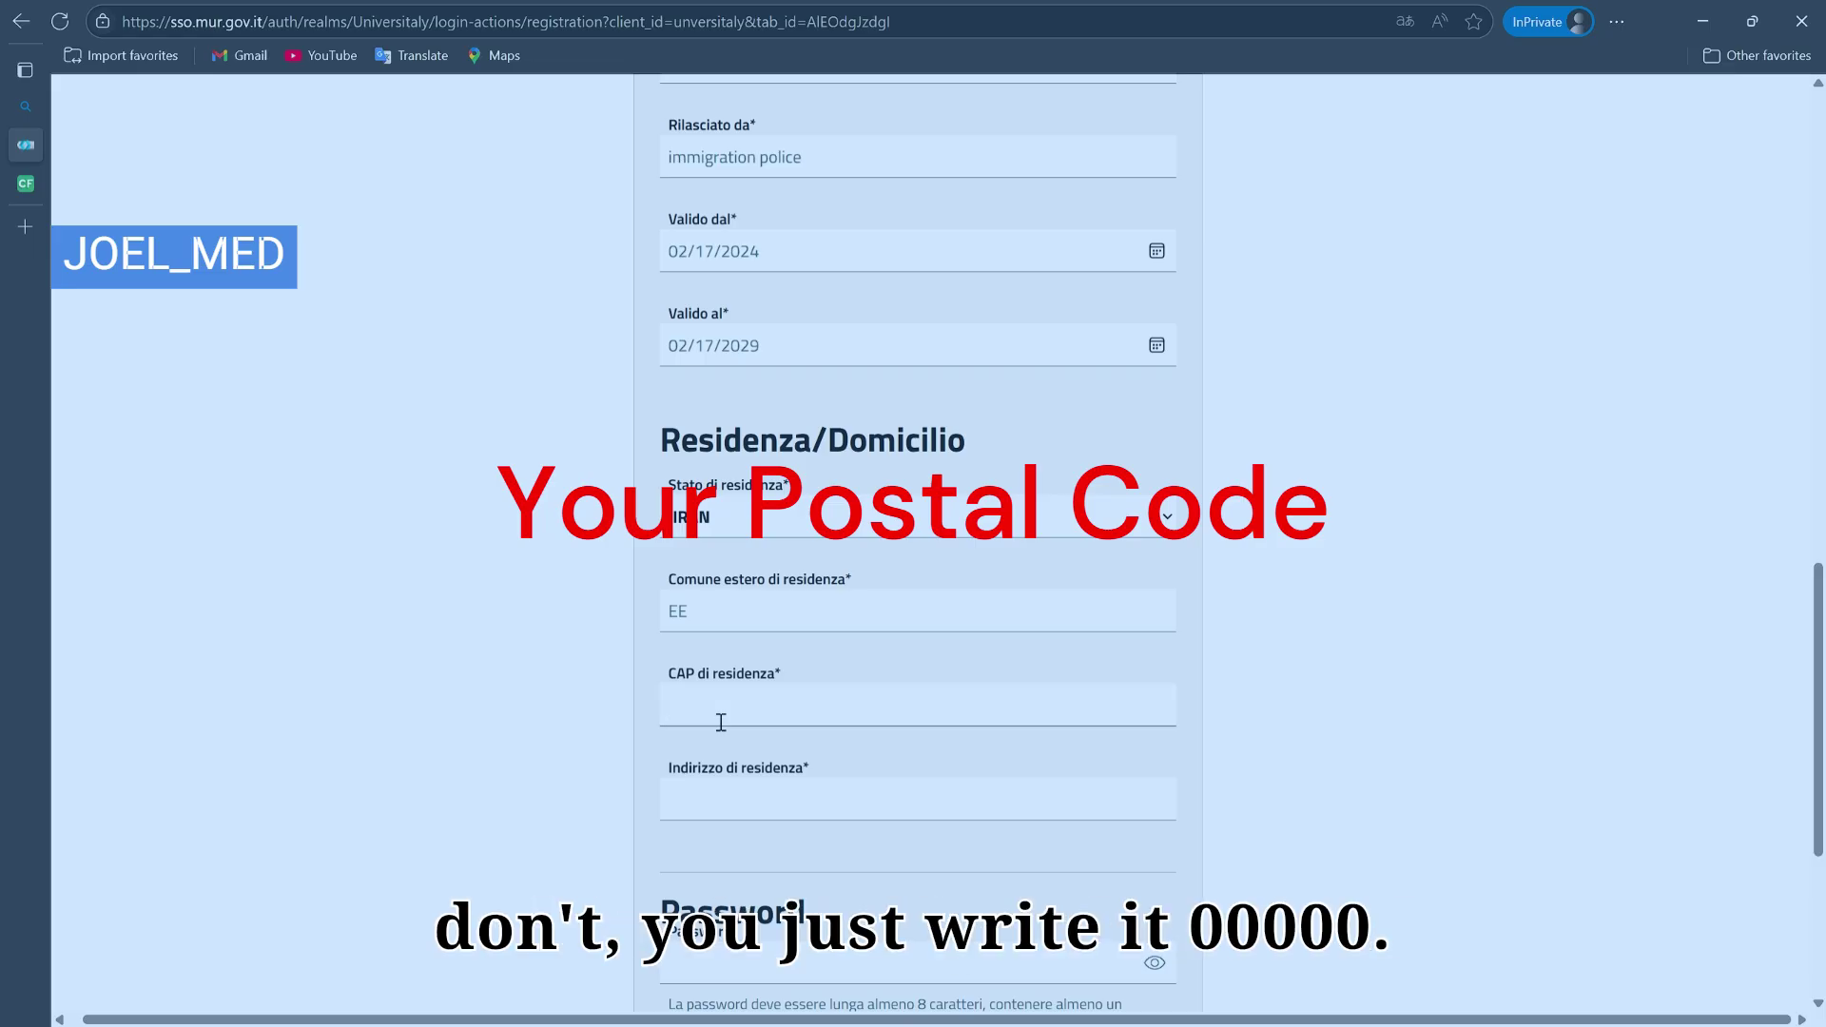
type("00000")
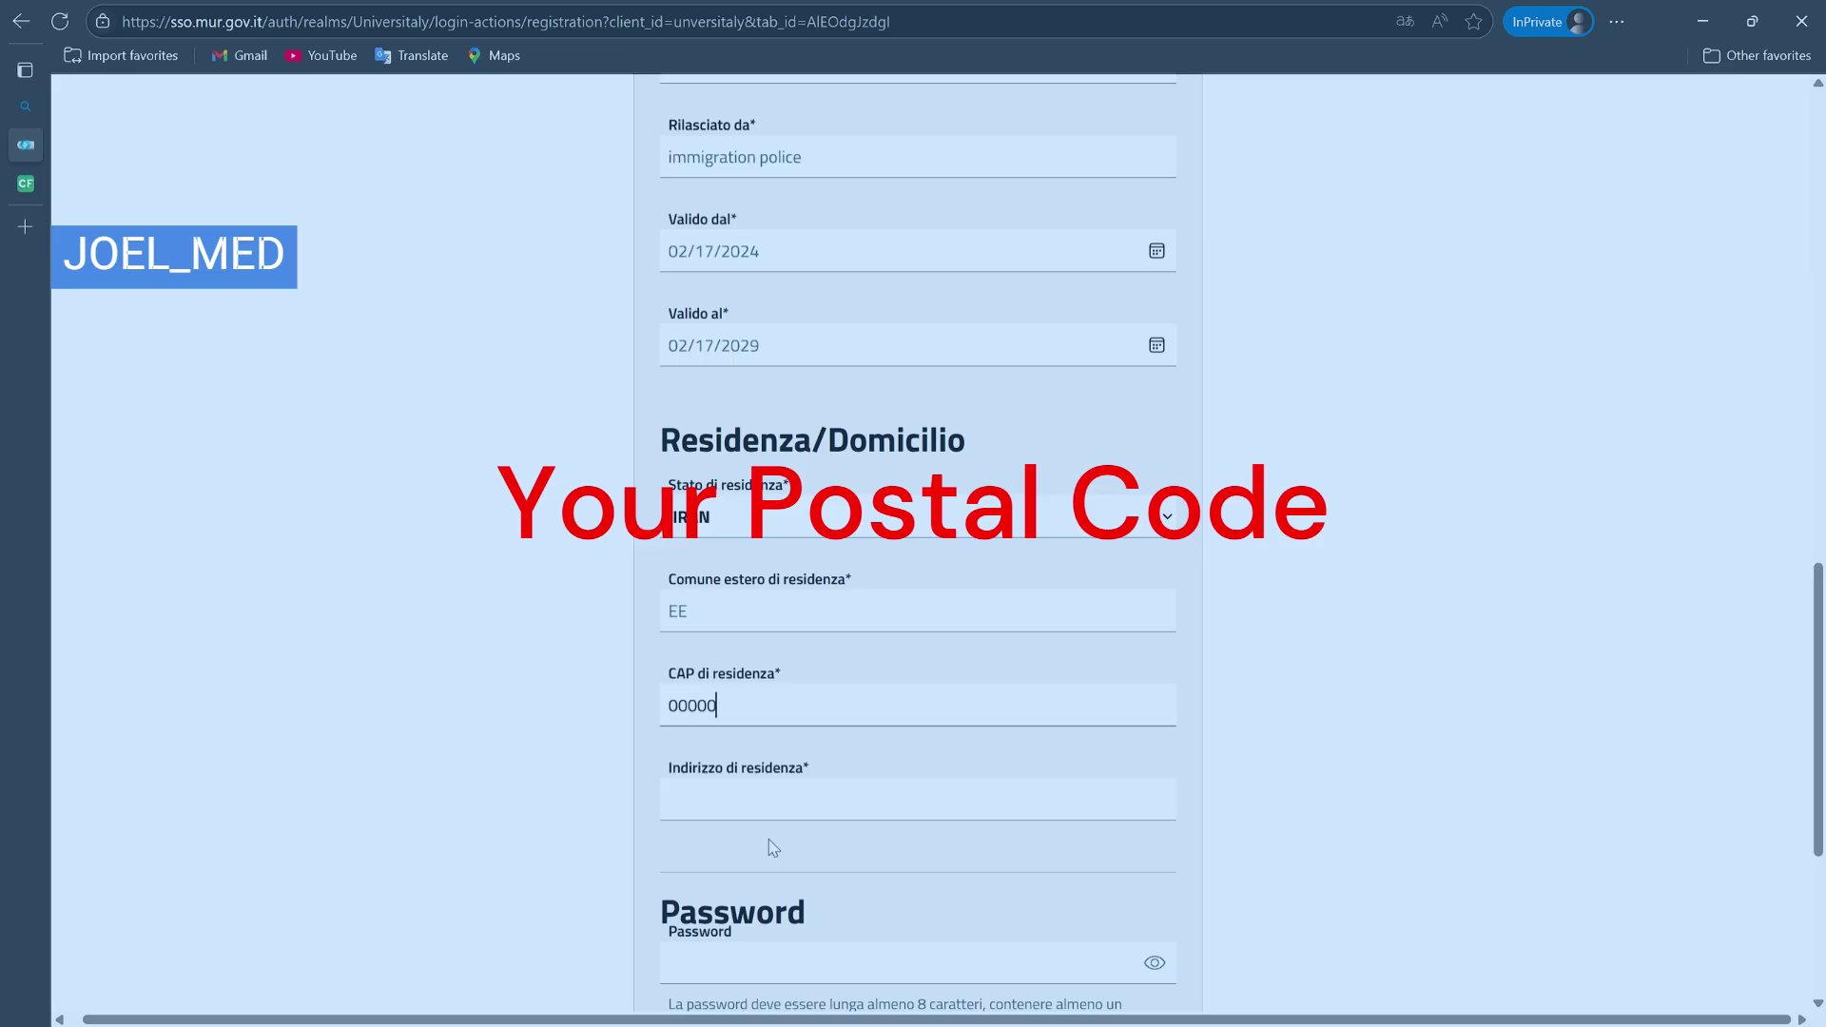
left_click(795, 808)
left_click(769, 844)
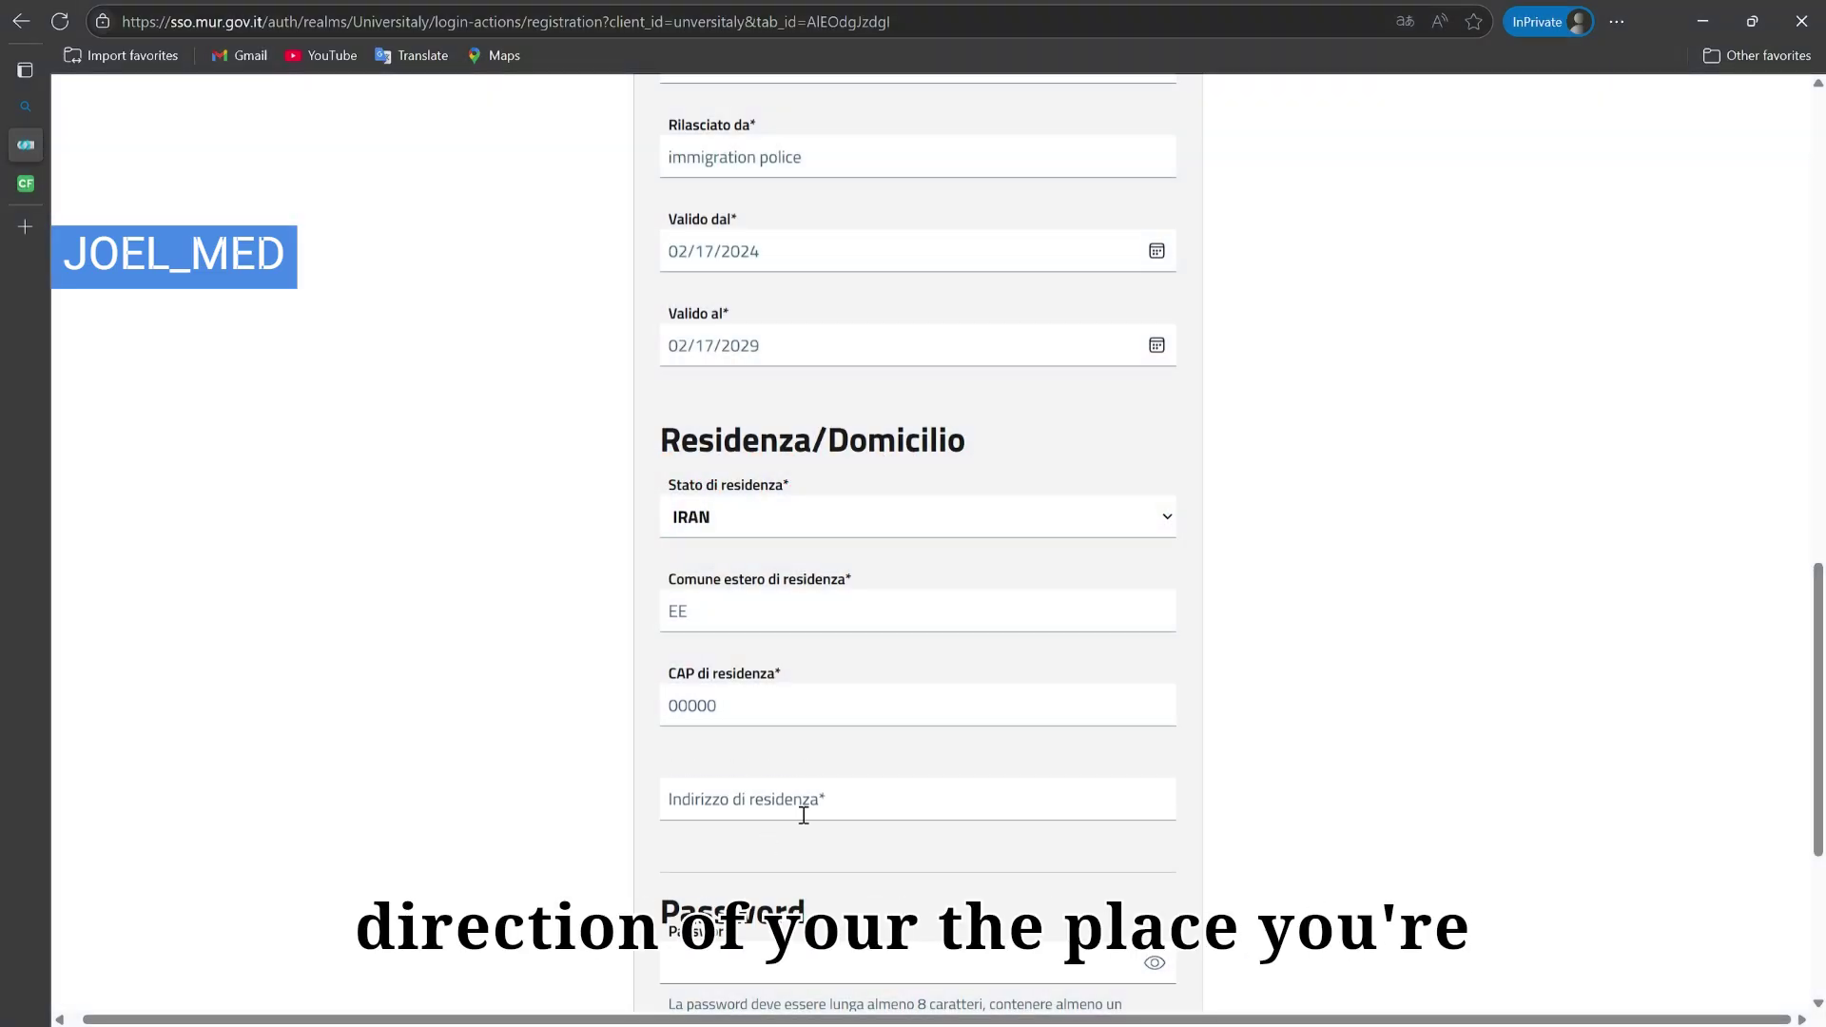
left_click(804, 815)
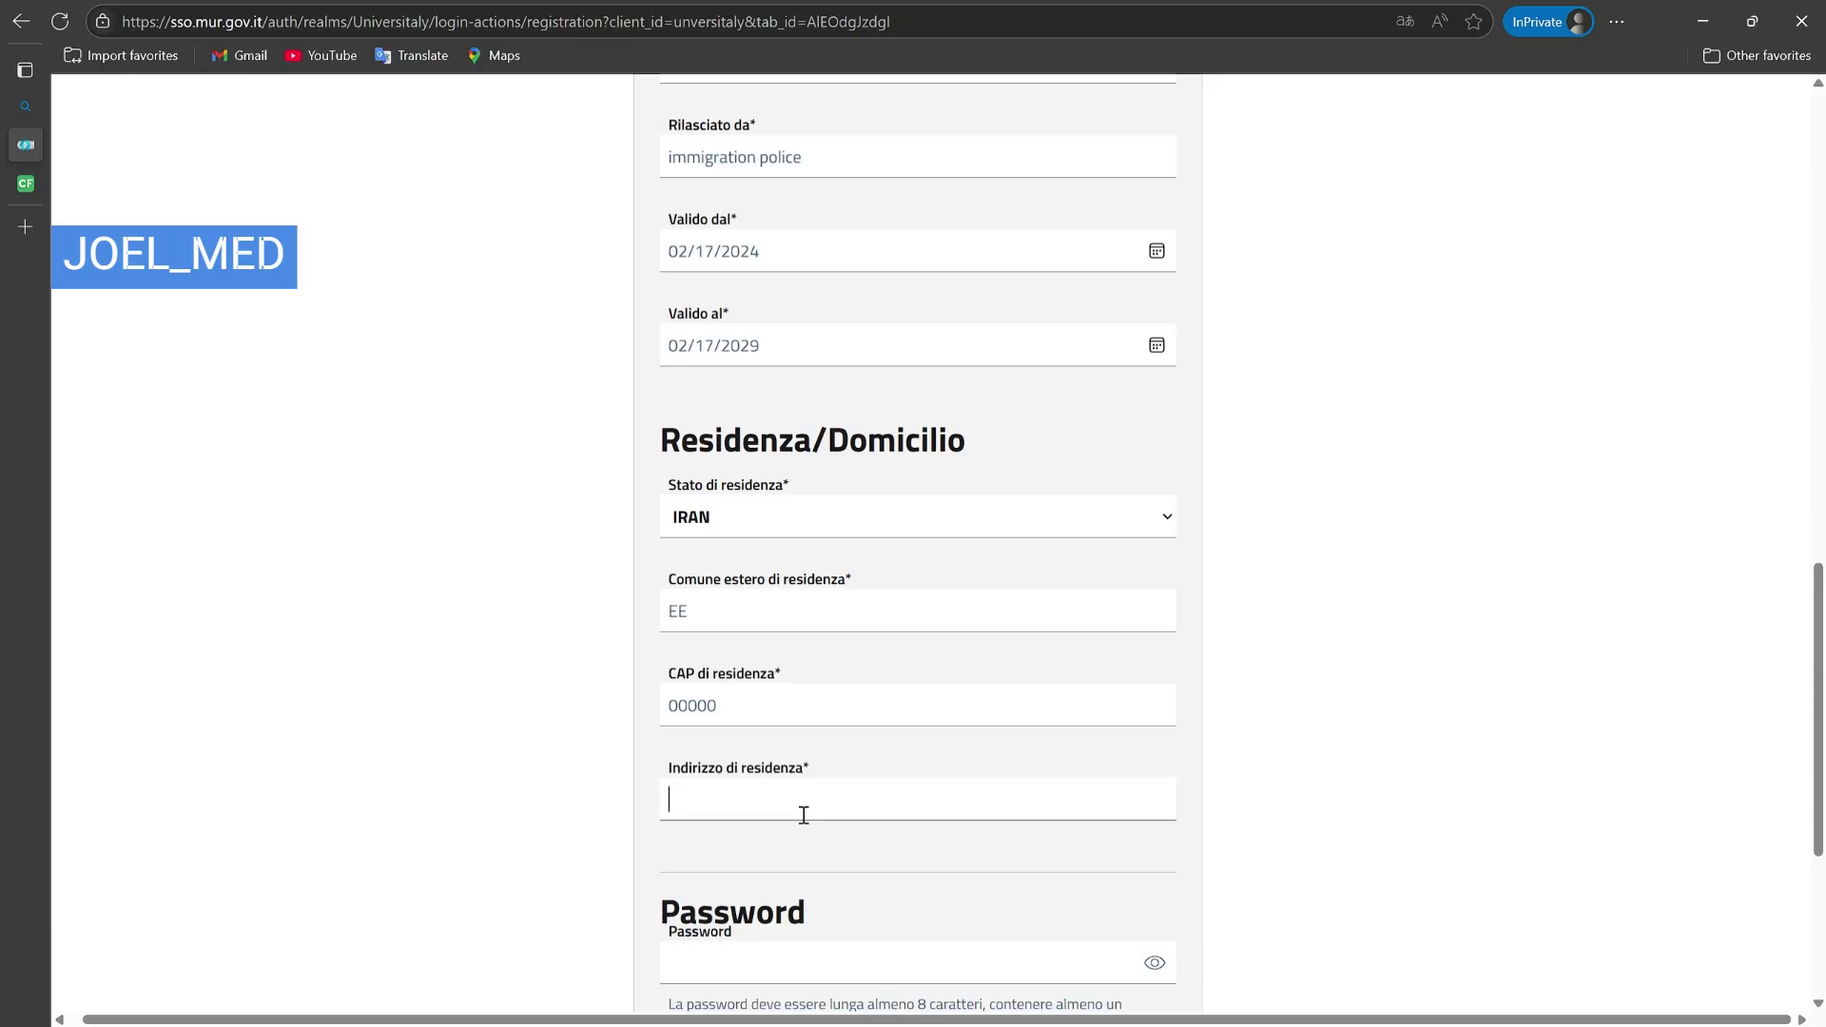
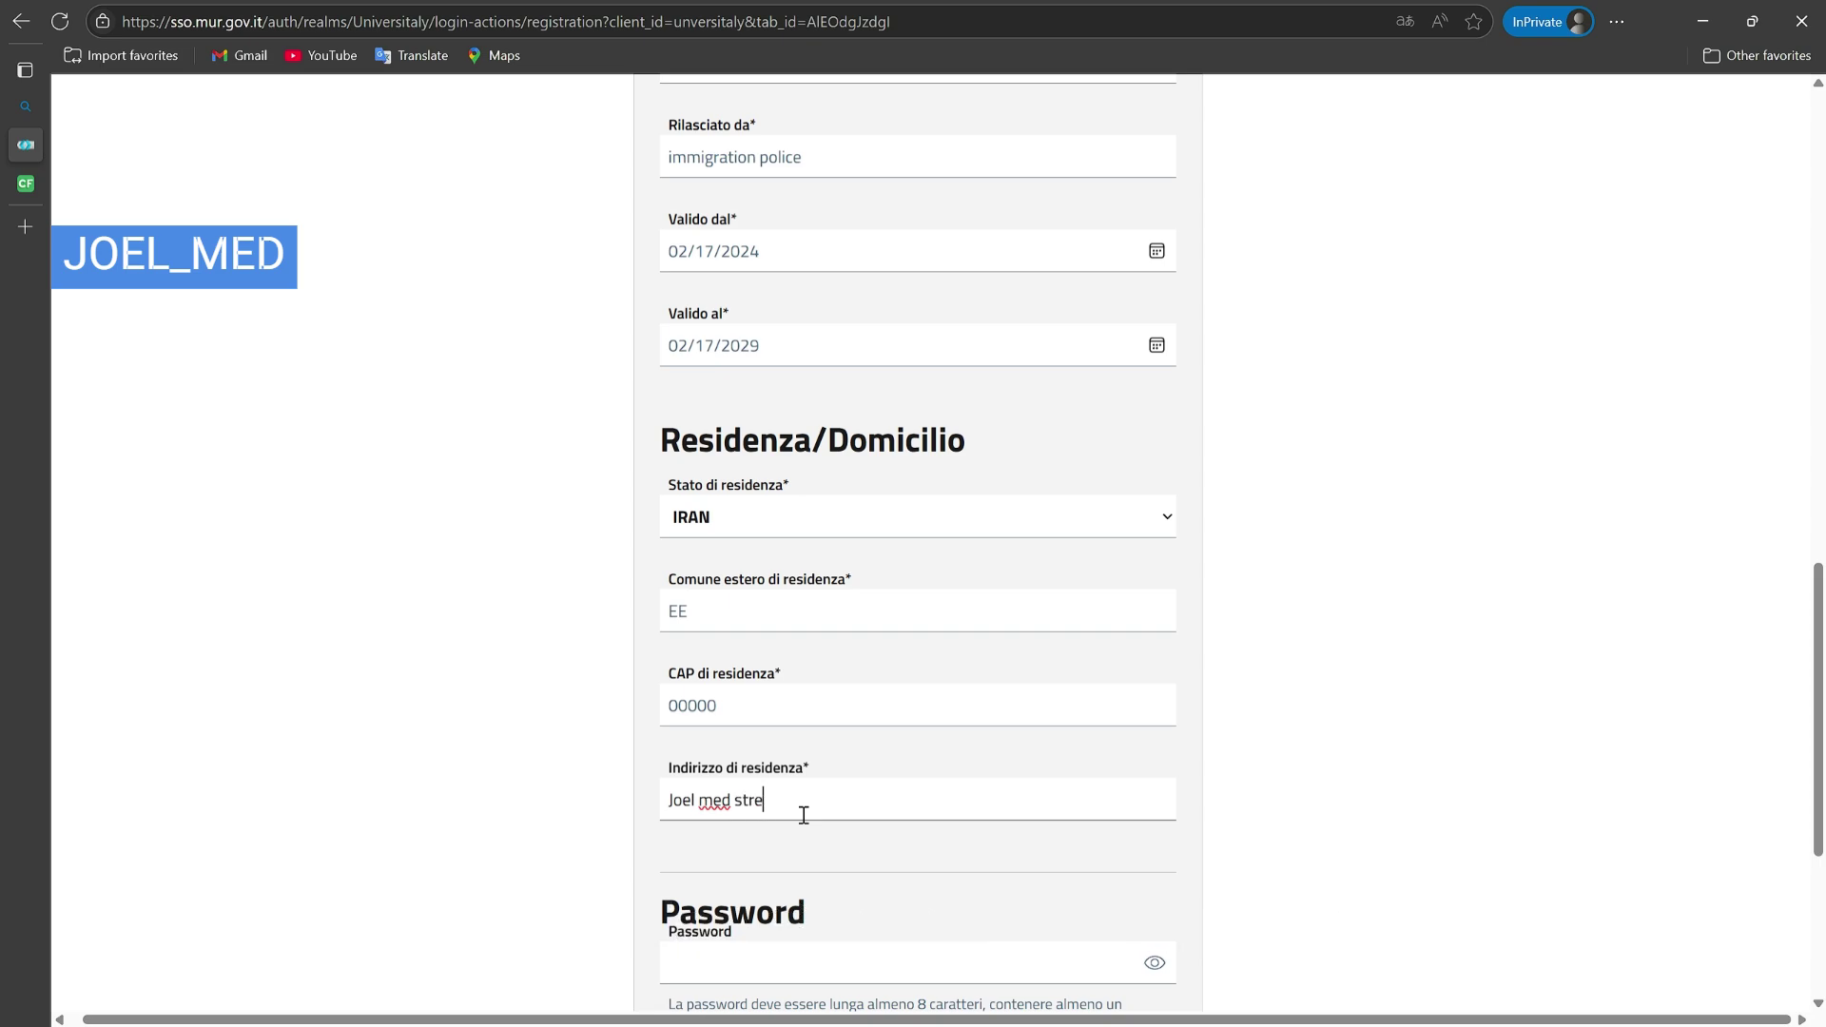
type("et")
left_click(803, 861)
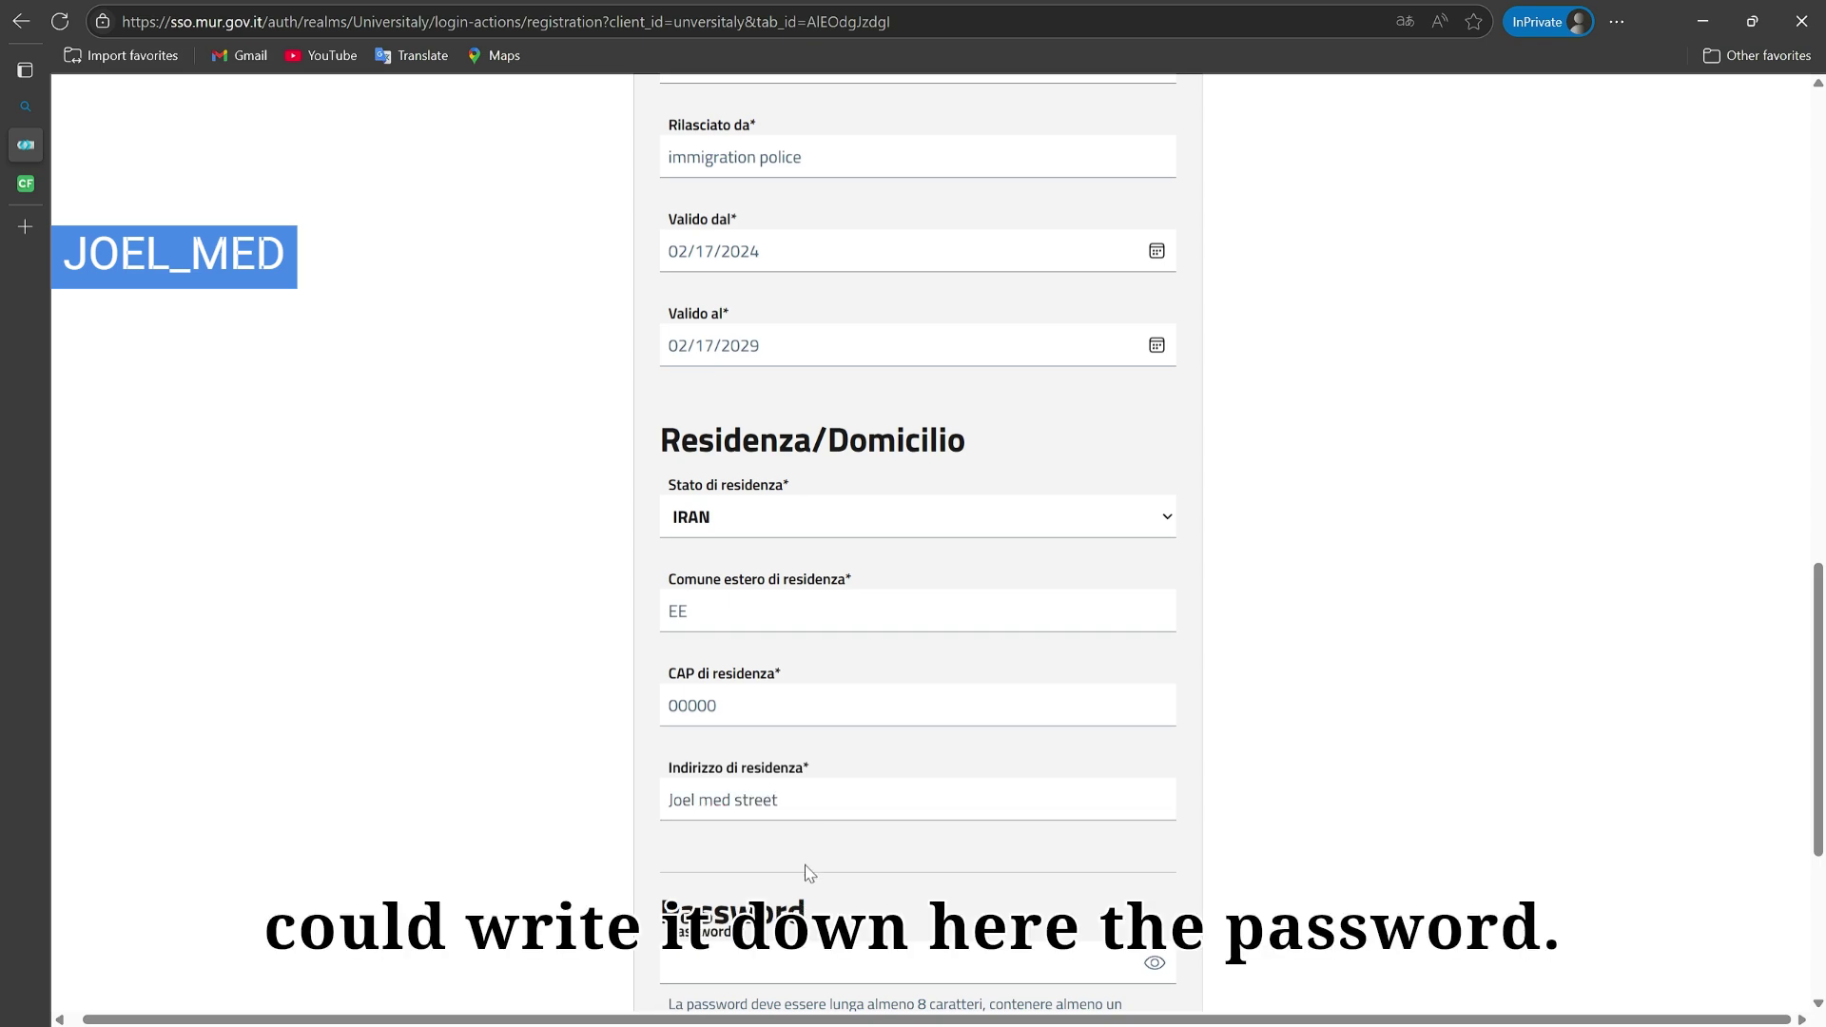
scroll(809, 873, "down", 2)
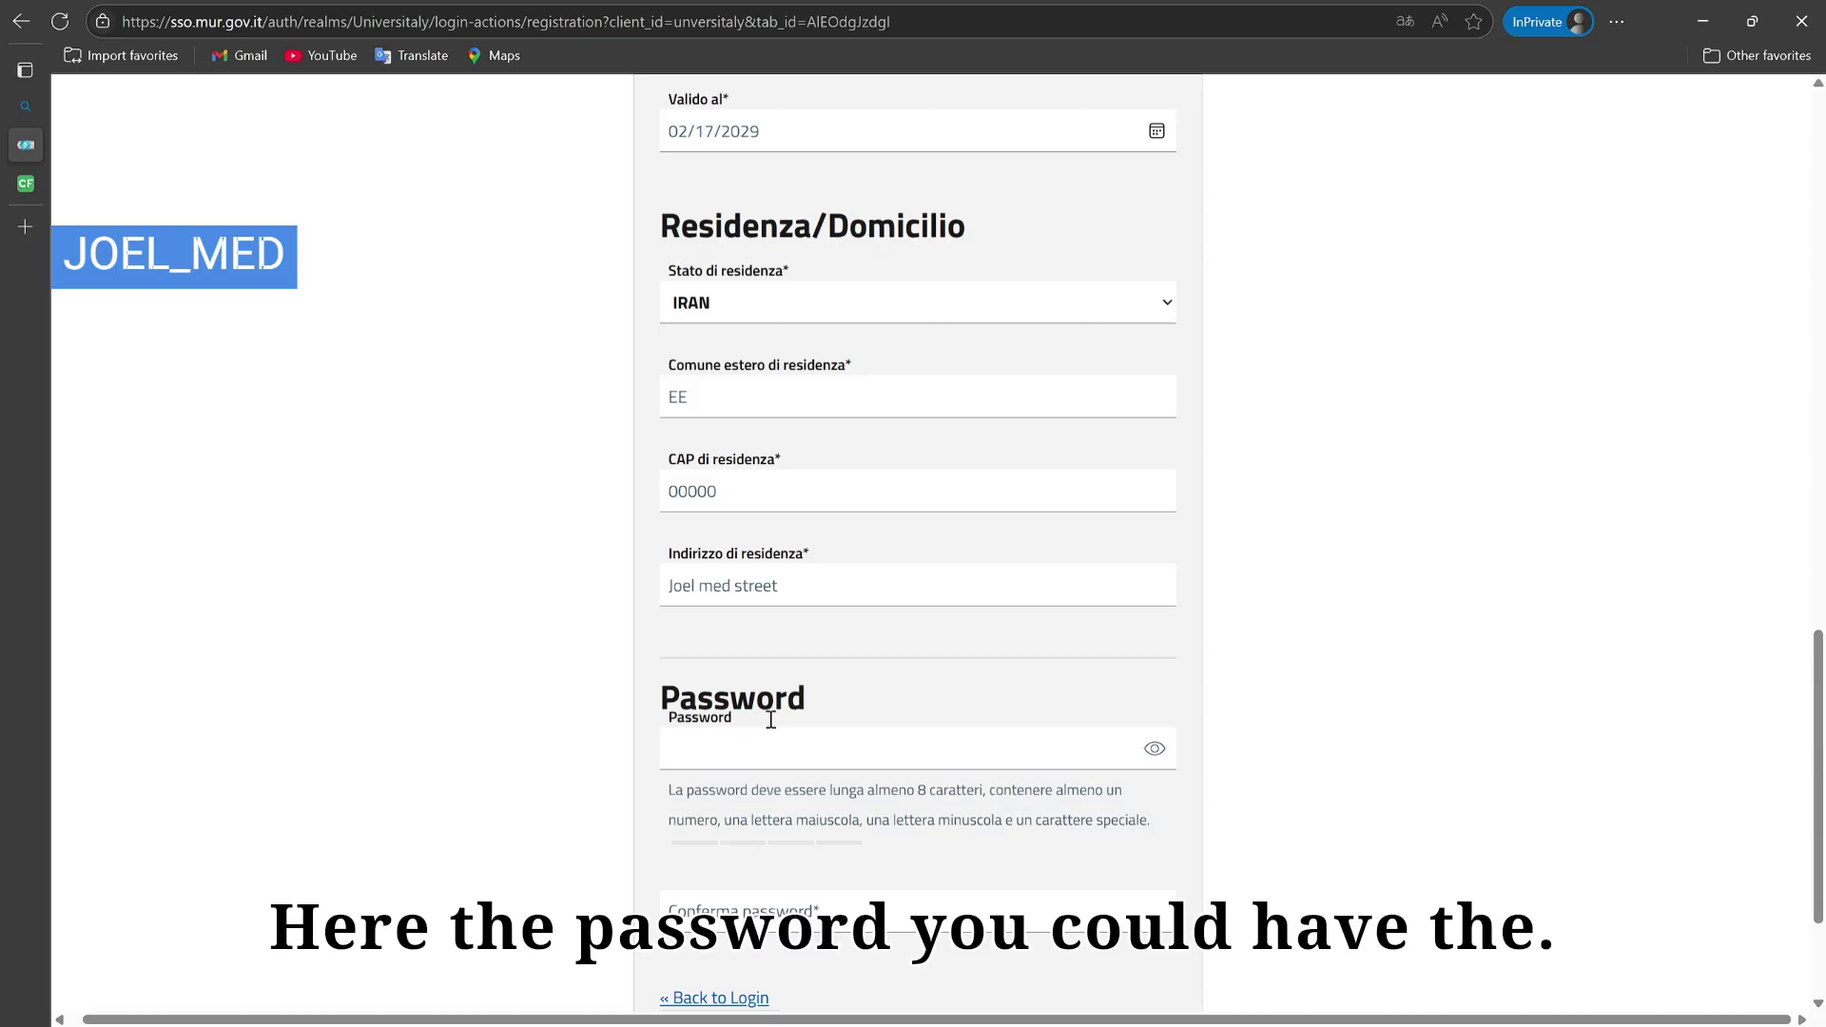
left_click(754, 767)
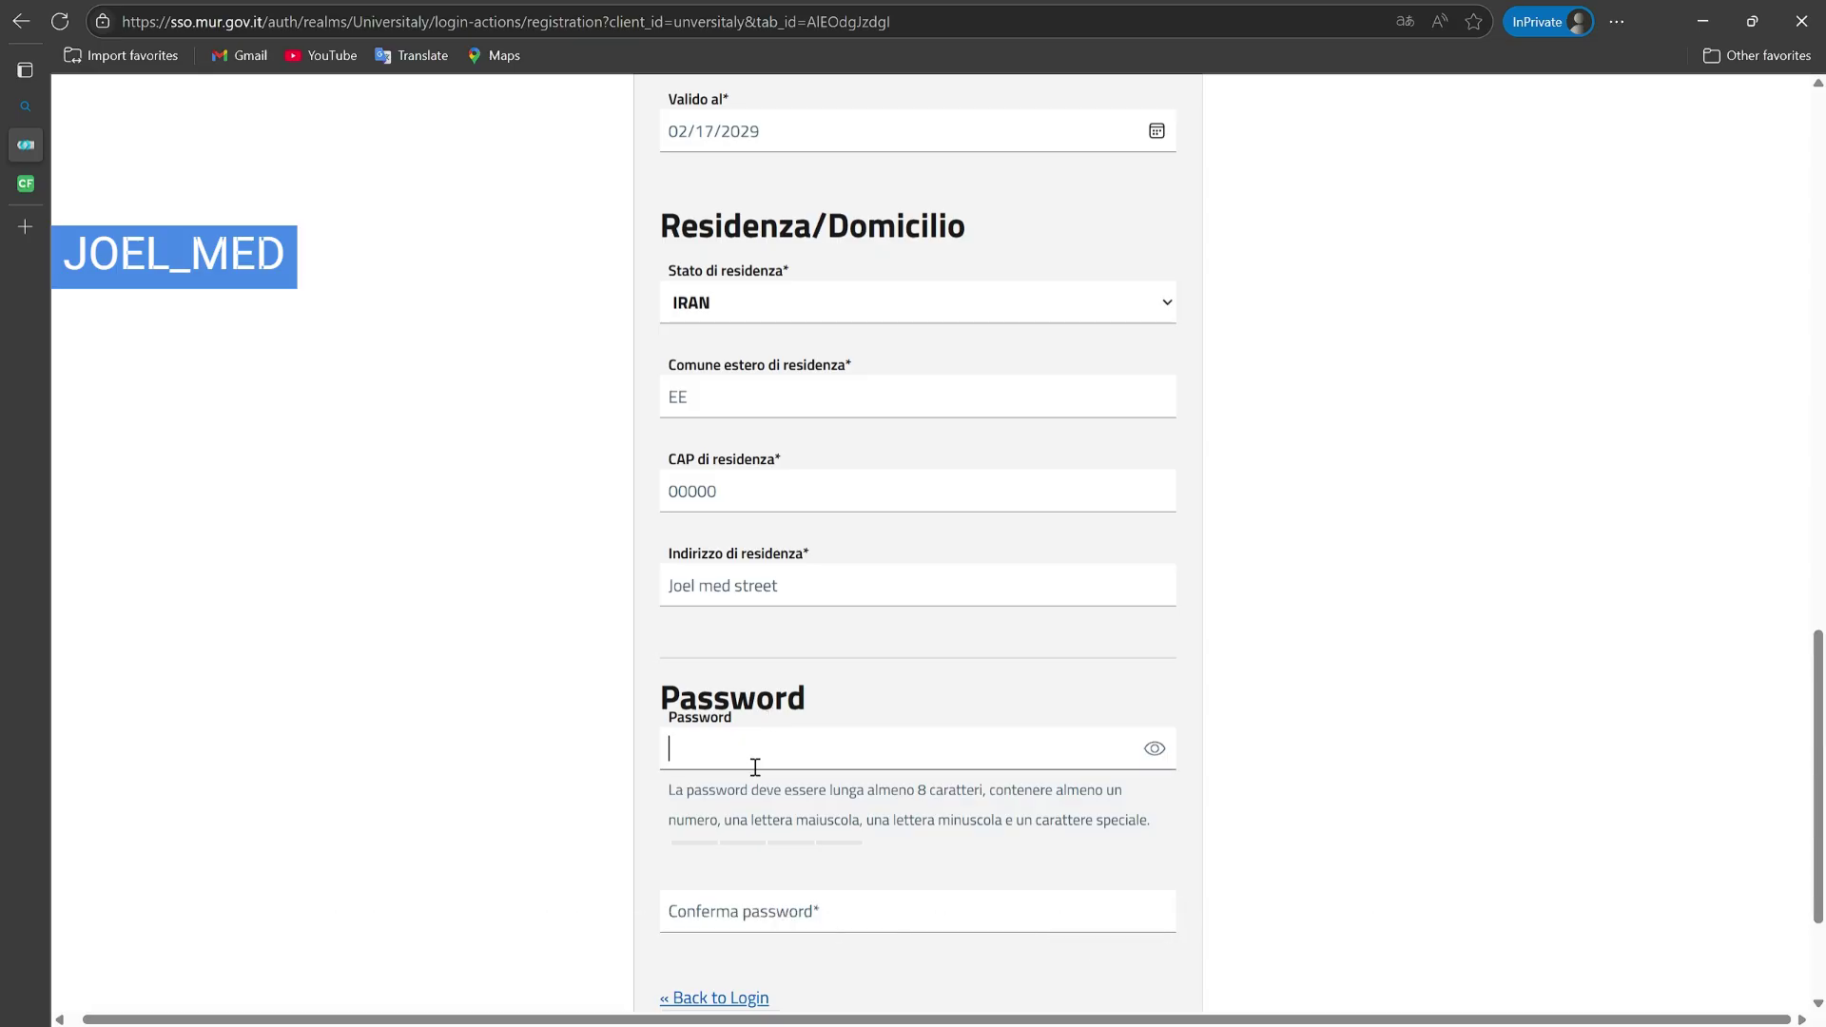
scroll(756, 742, "down", 2)
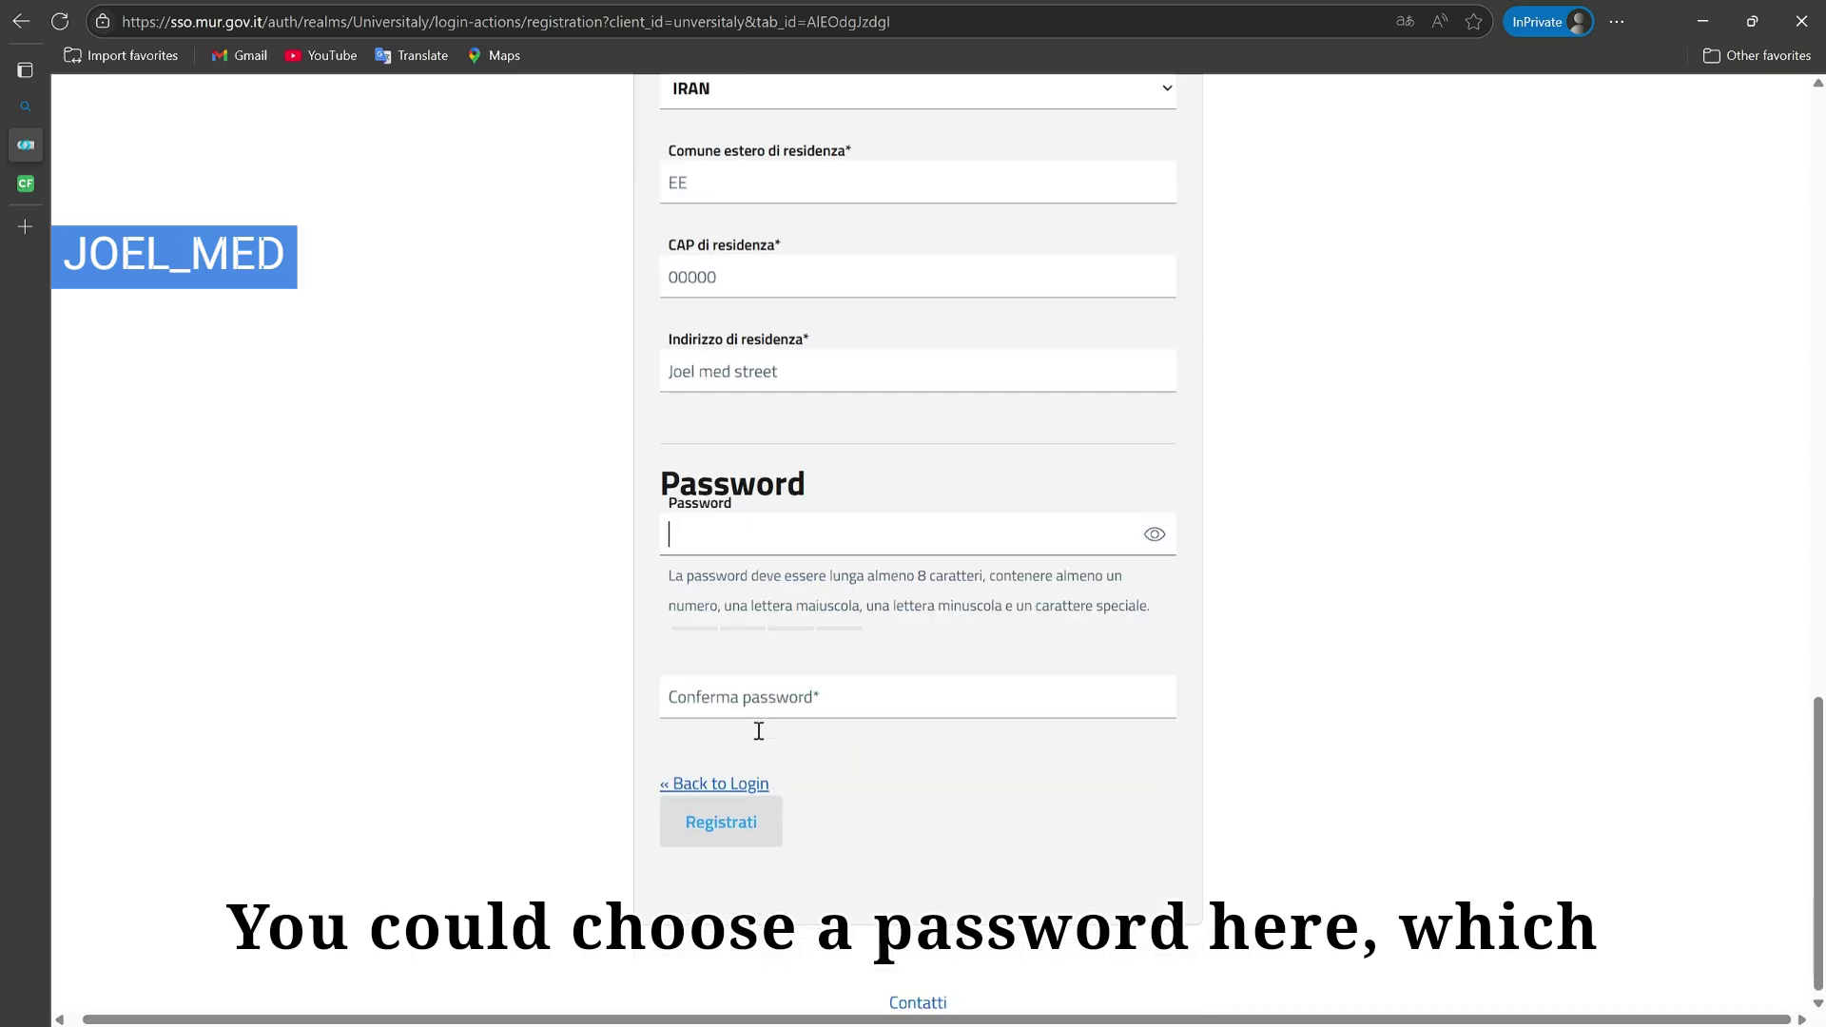
left_click(879, 589)
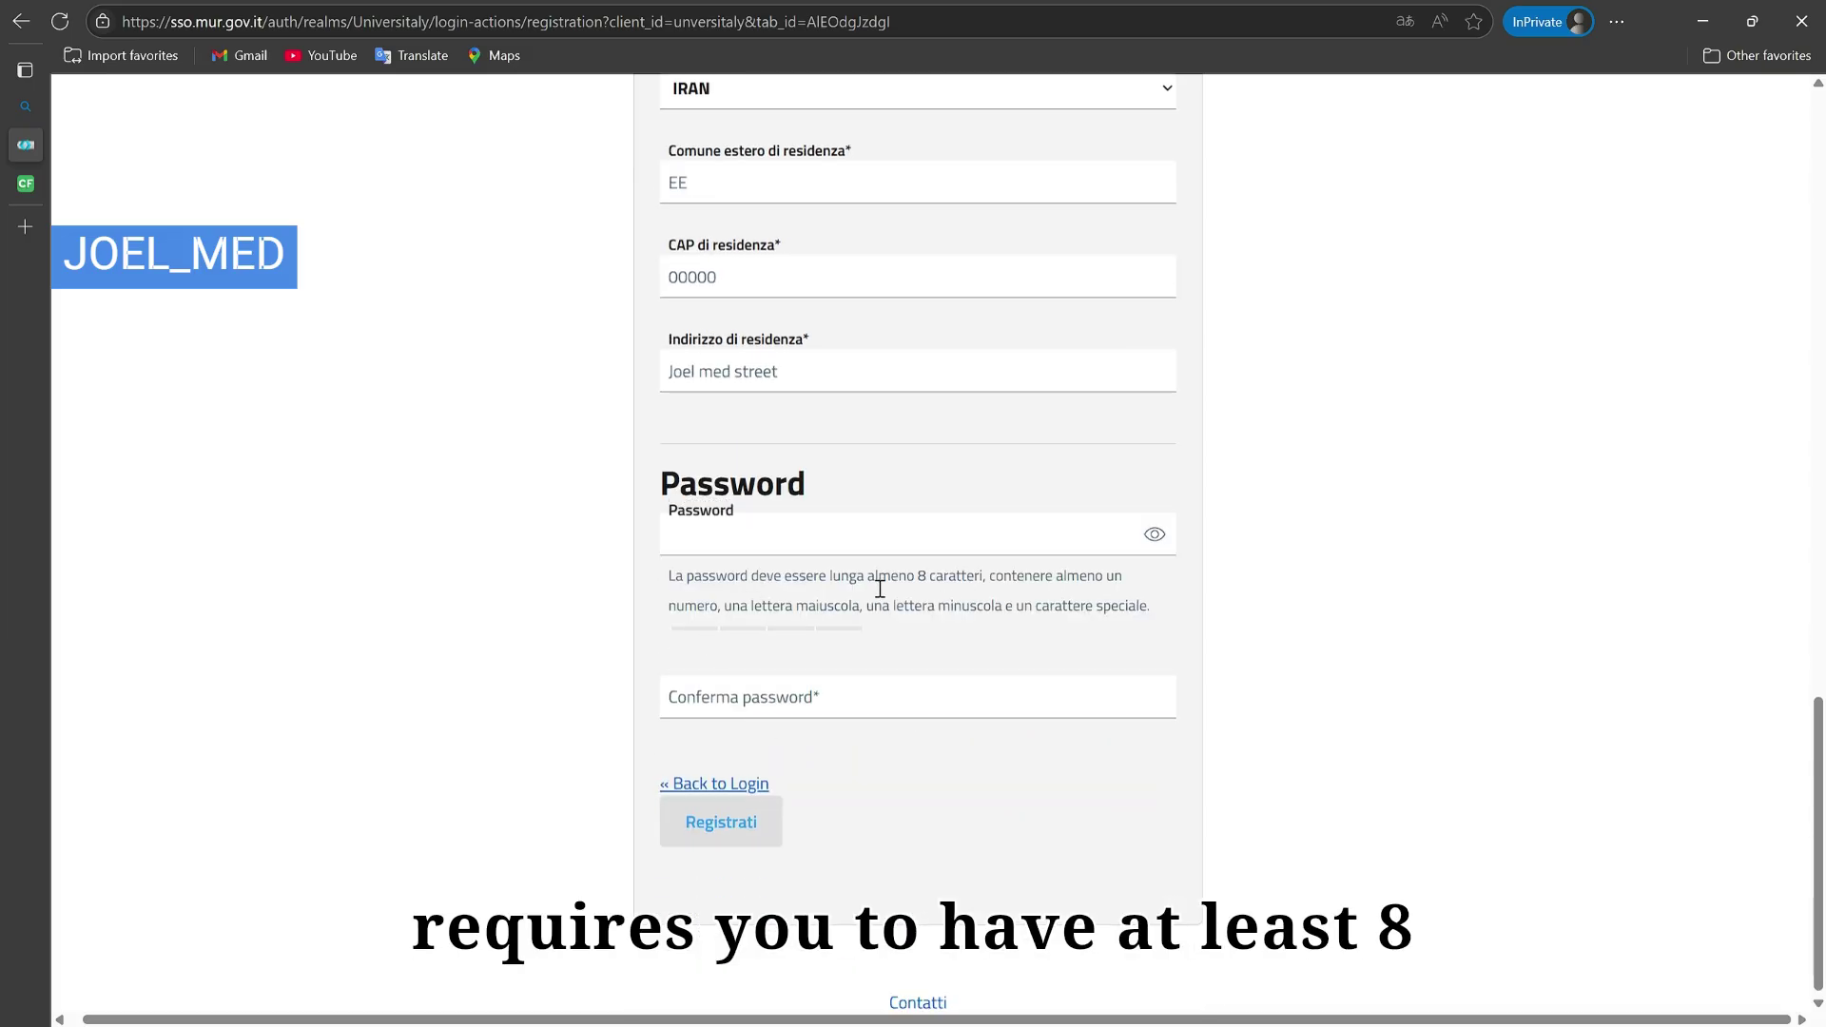
left_click_drag(880, 589, 987, 583)
left_click(1027, 604)
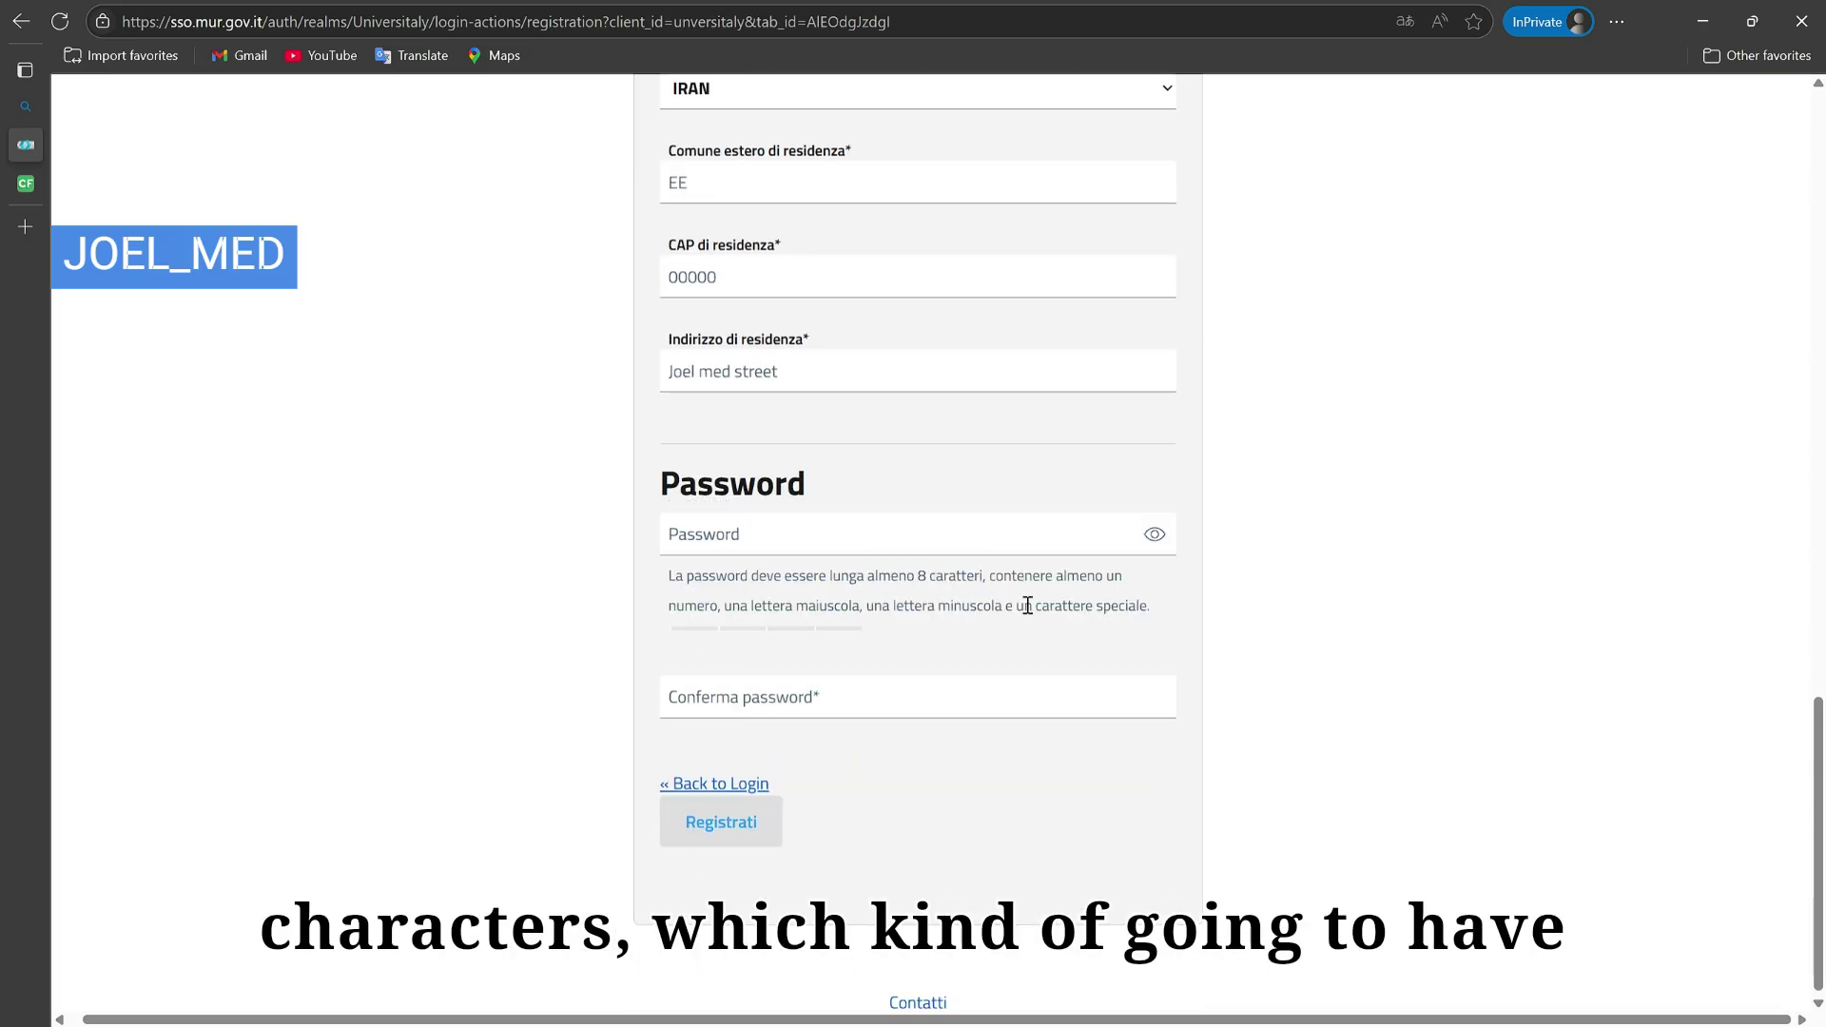
left_click_drag(1118, 578, 708, 608)
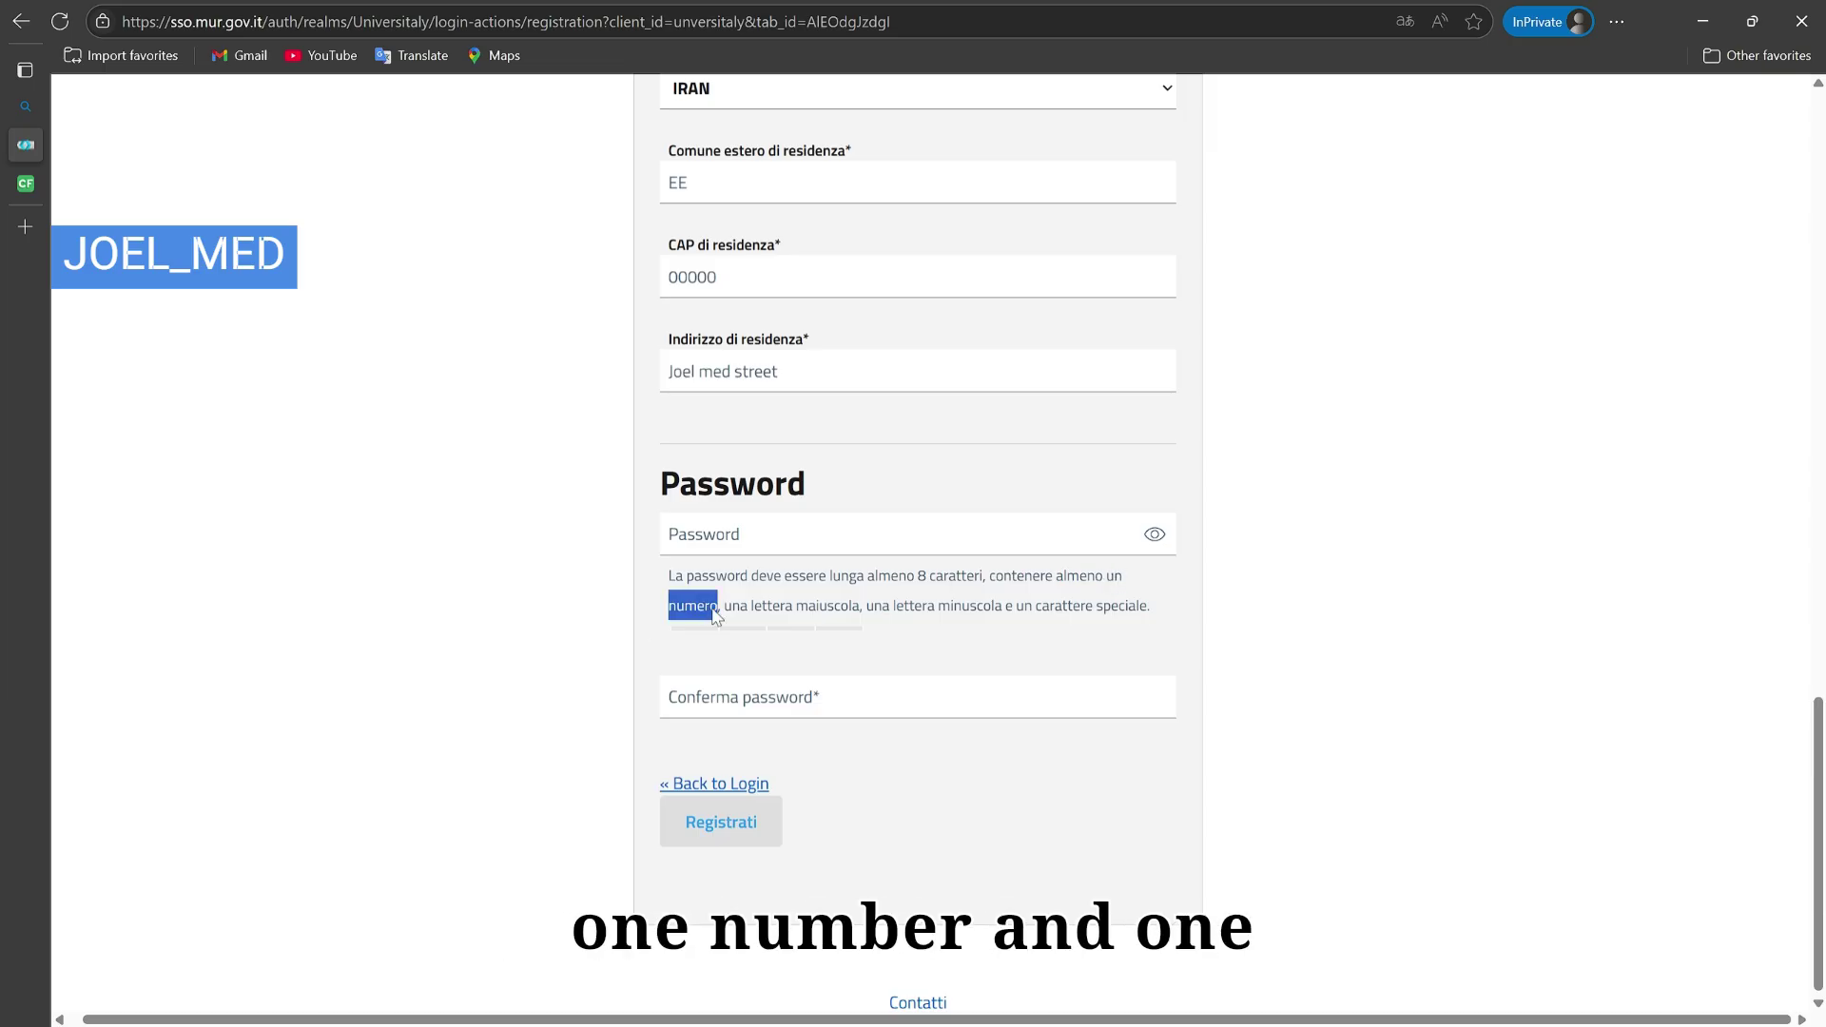
left_click(812, 620)
left_click_drag(867, 613, 1010, 619)
left_click(944, 623)
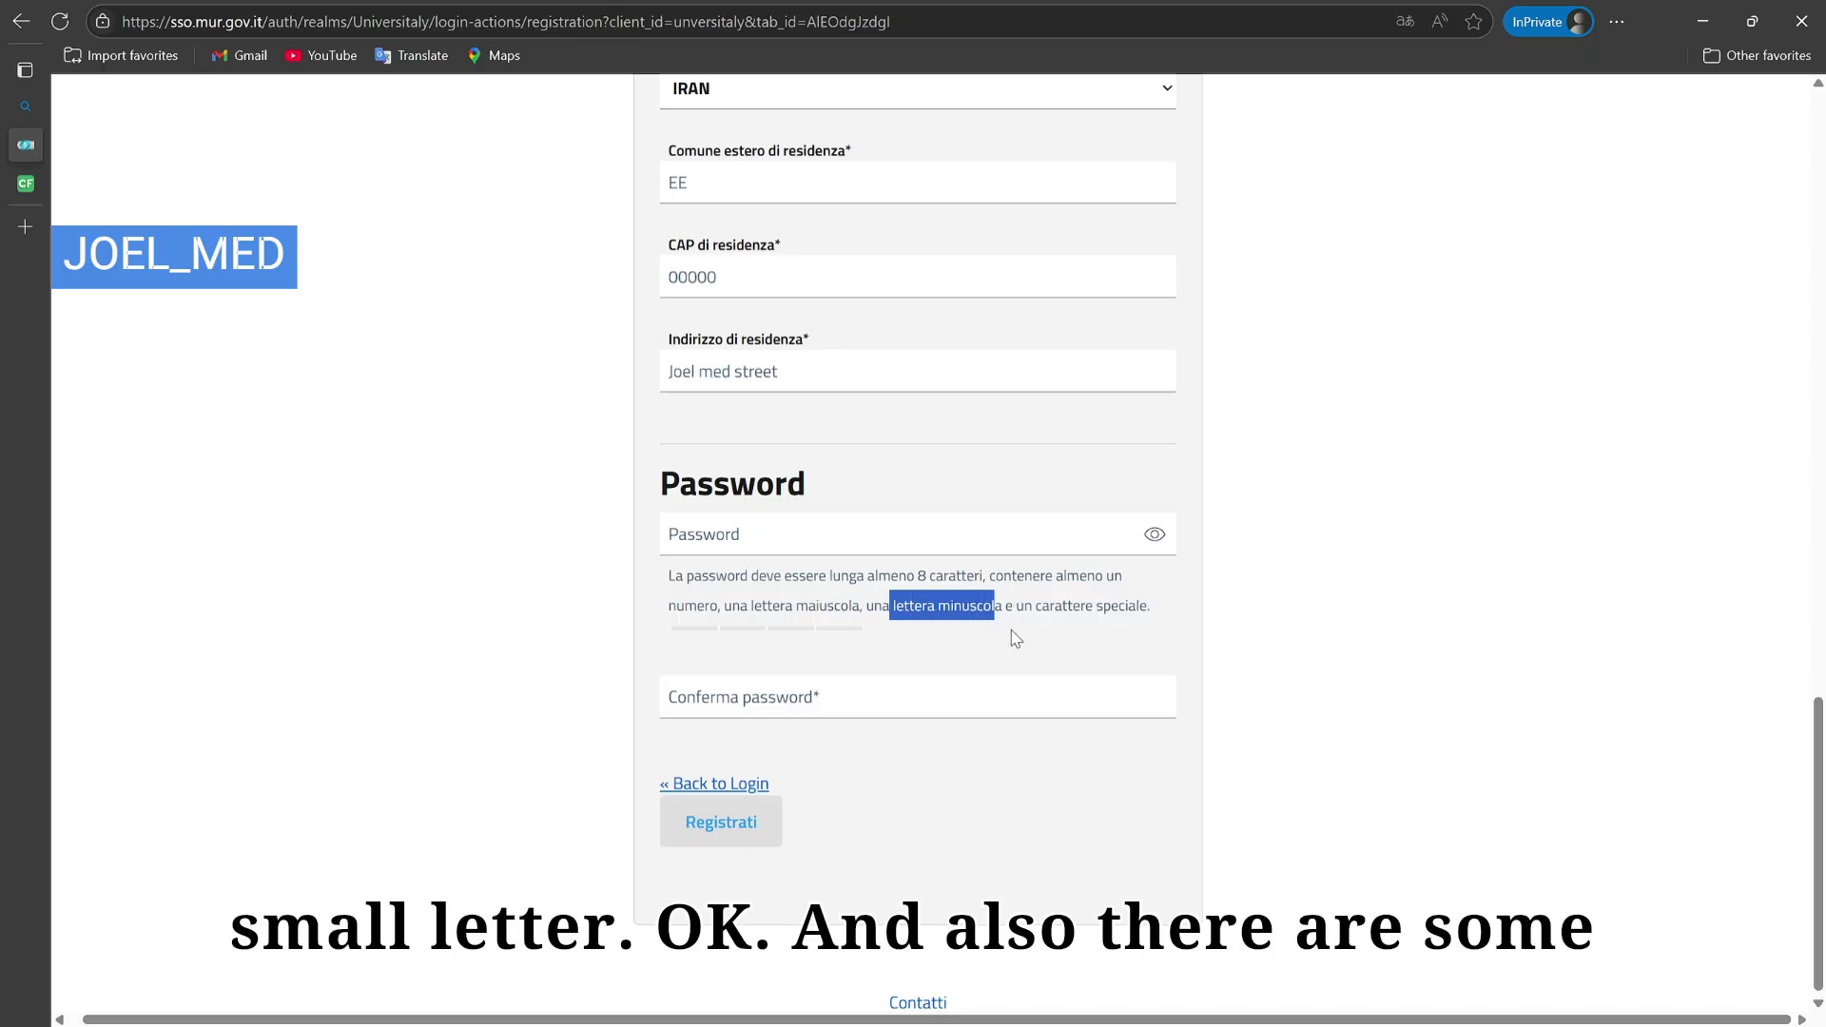
left_click_drag(1152, 616, 1035, 622)
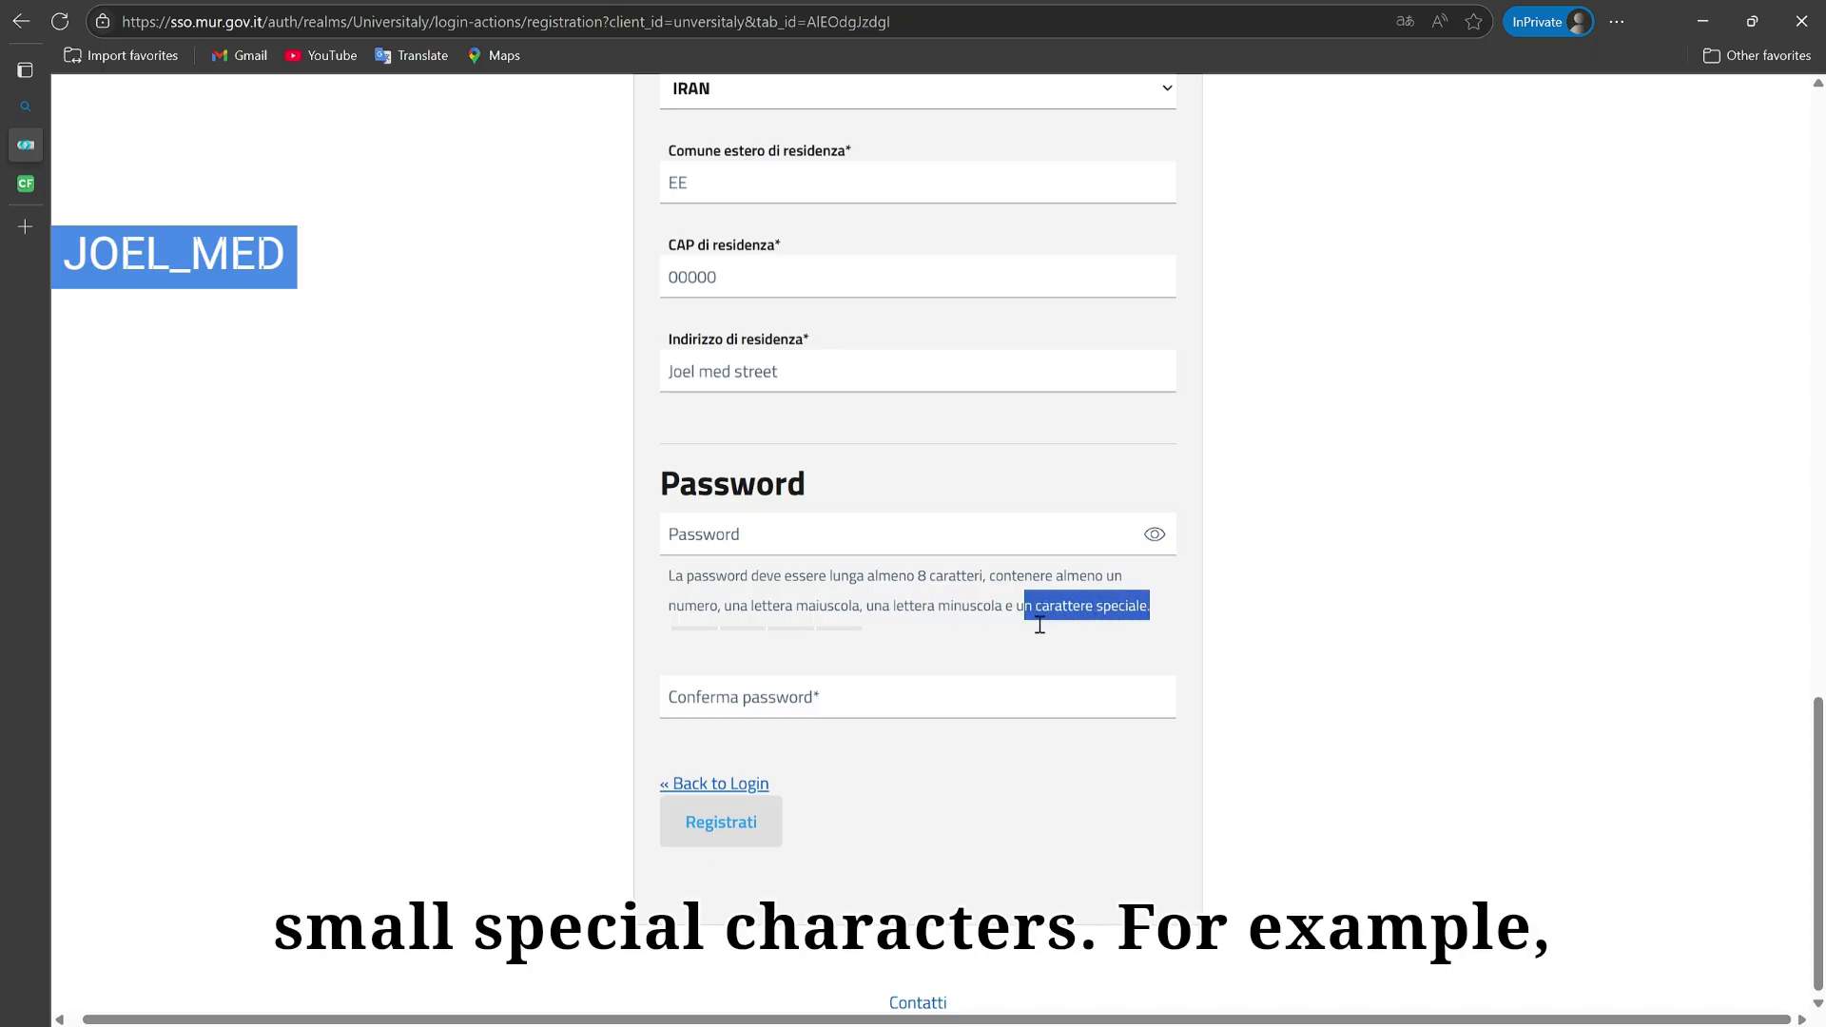
left_click(804, 545)
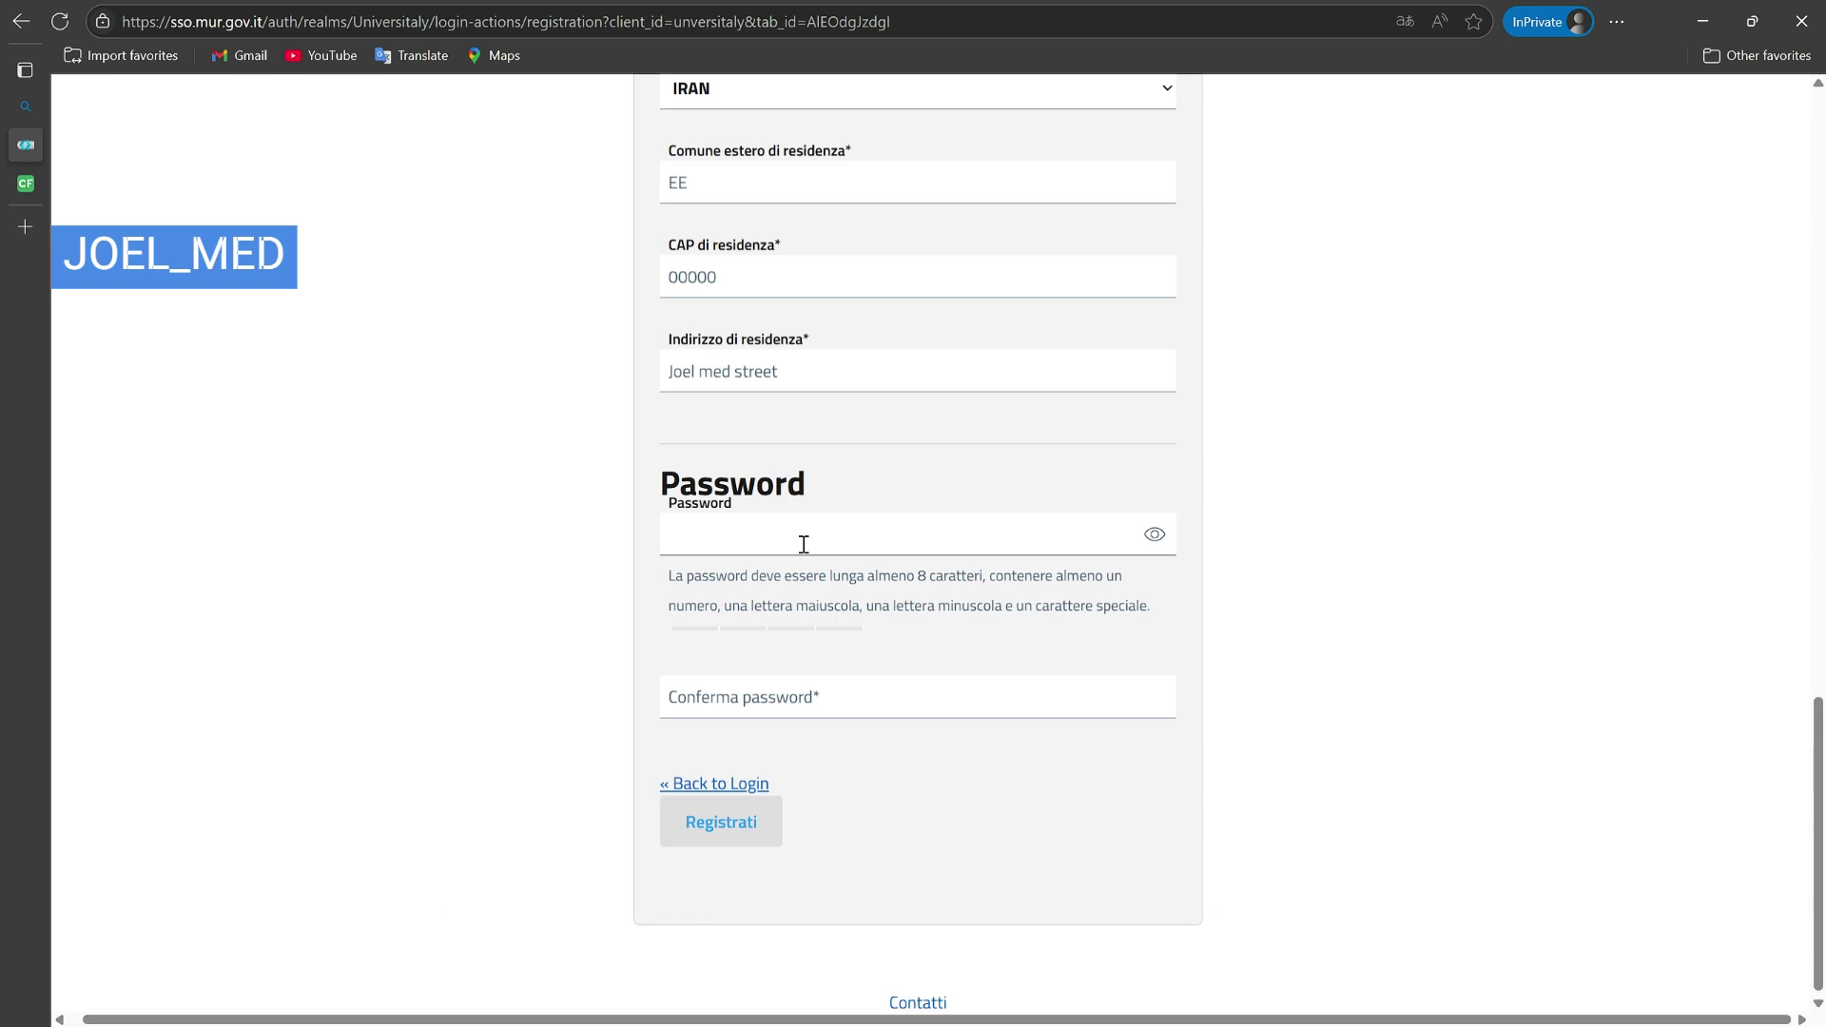
Step: Enter and confirm a strong account password, then submit with Registrati
type("****")
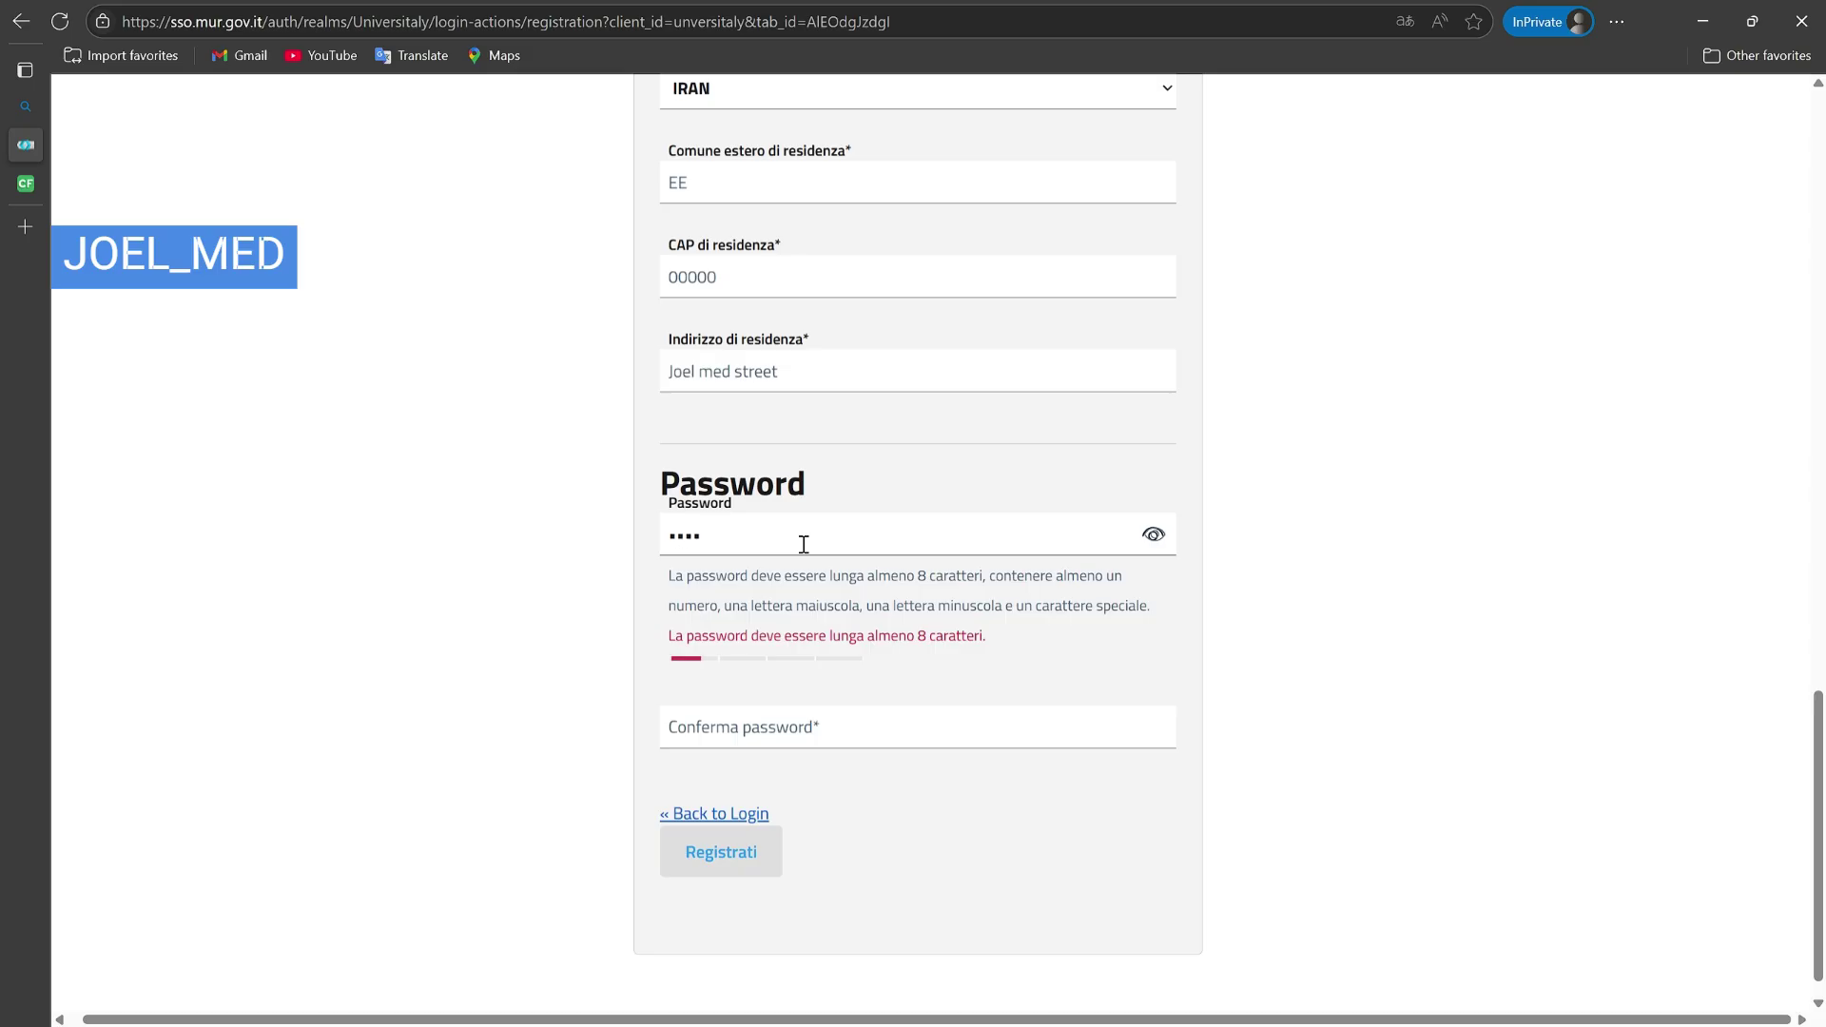
type("***")
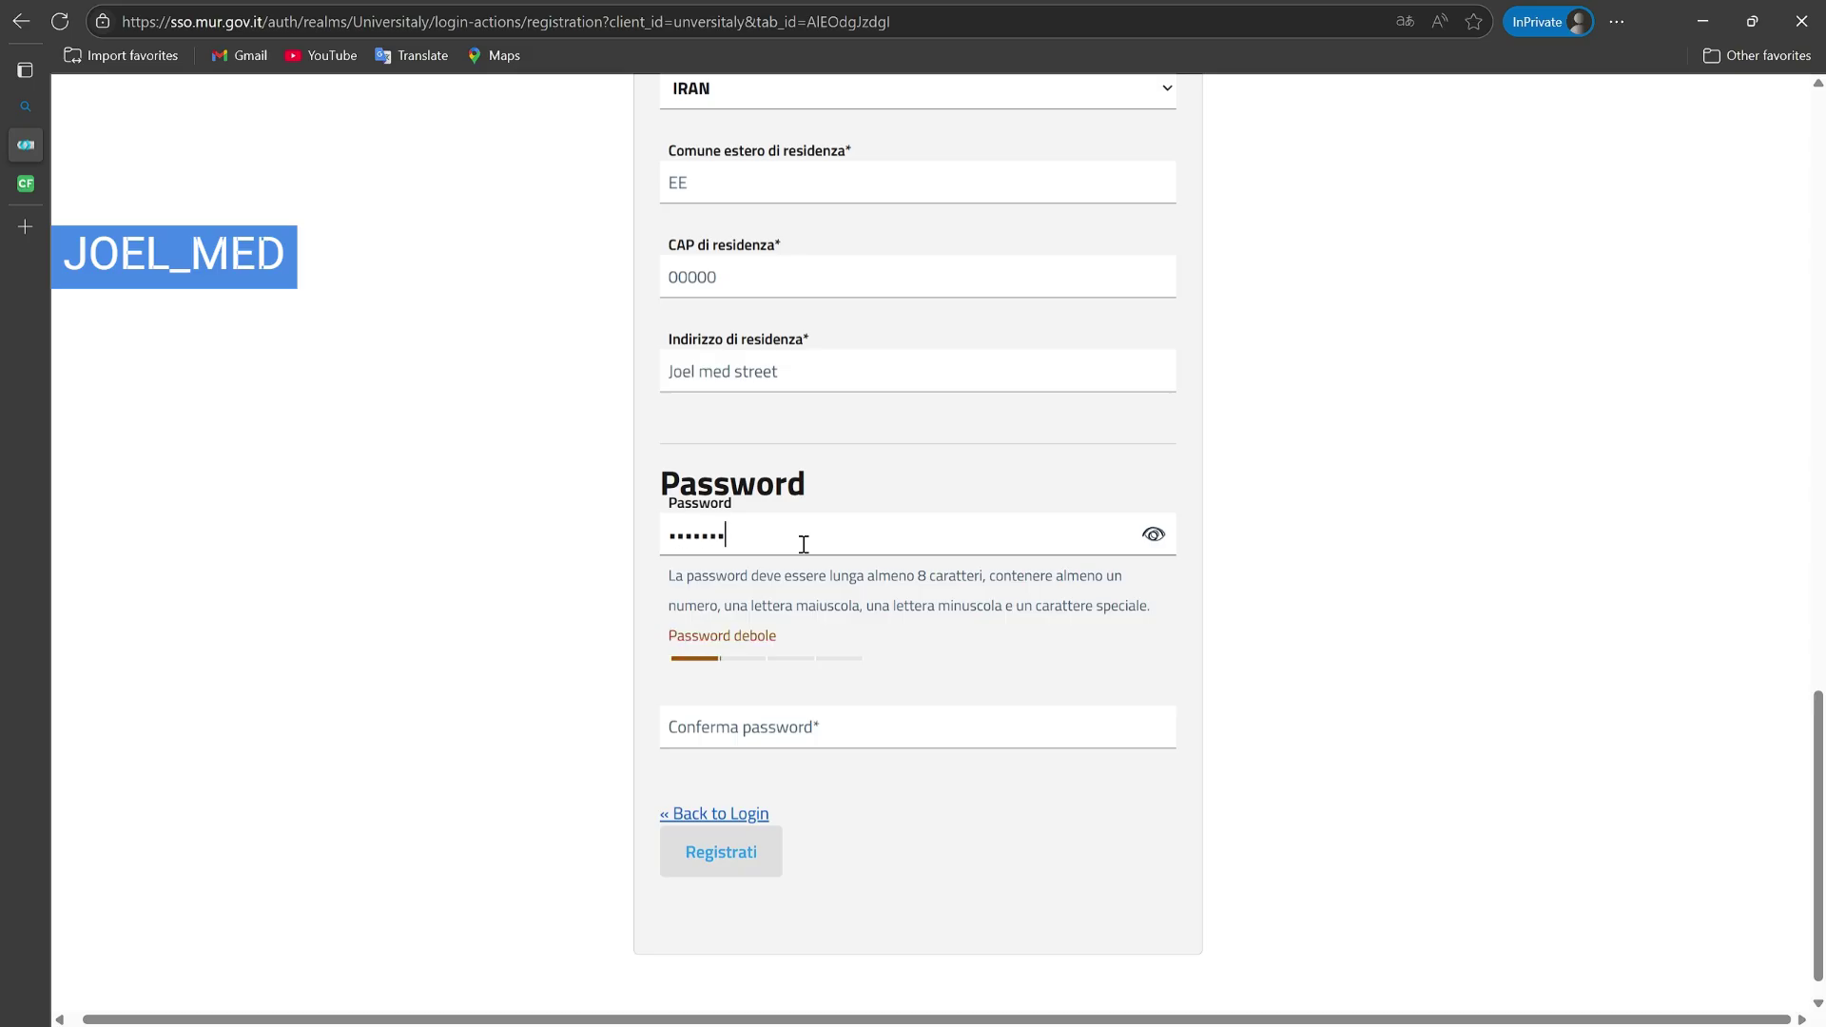
type("*****")
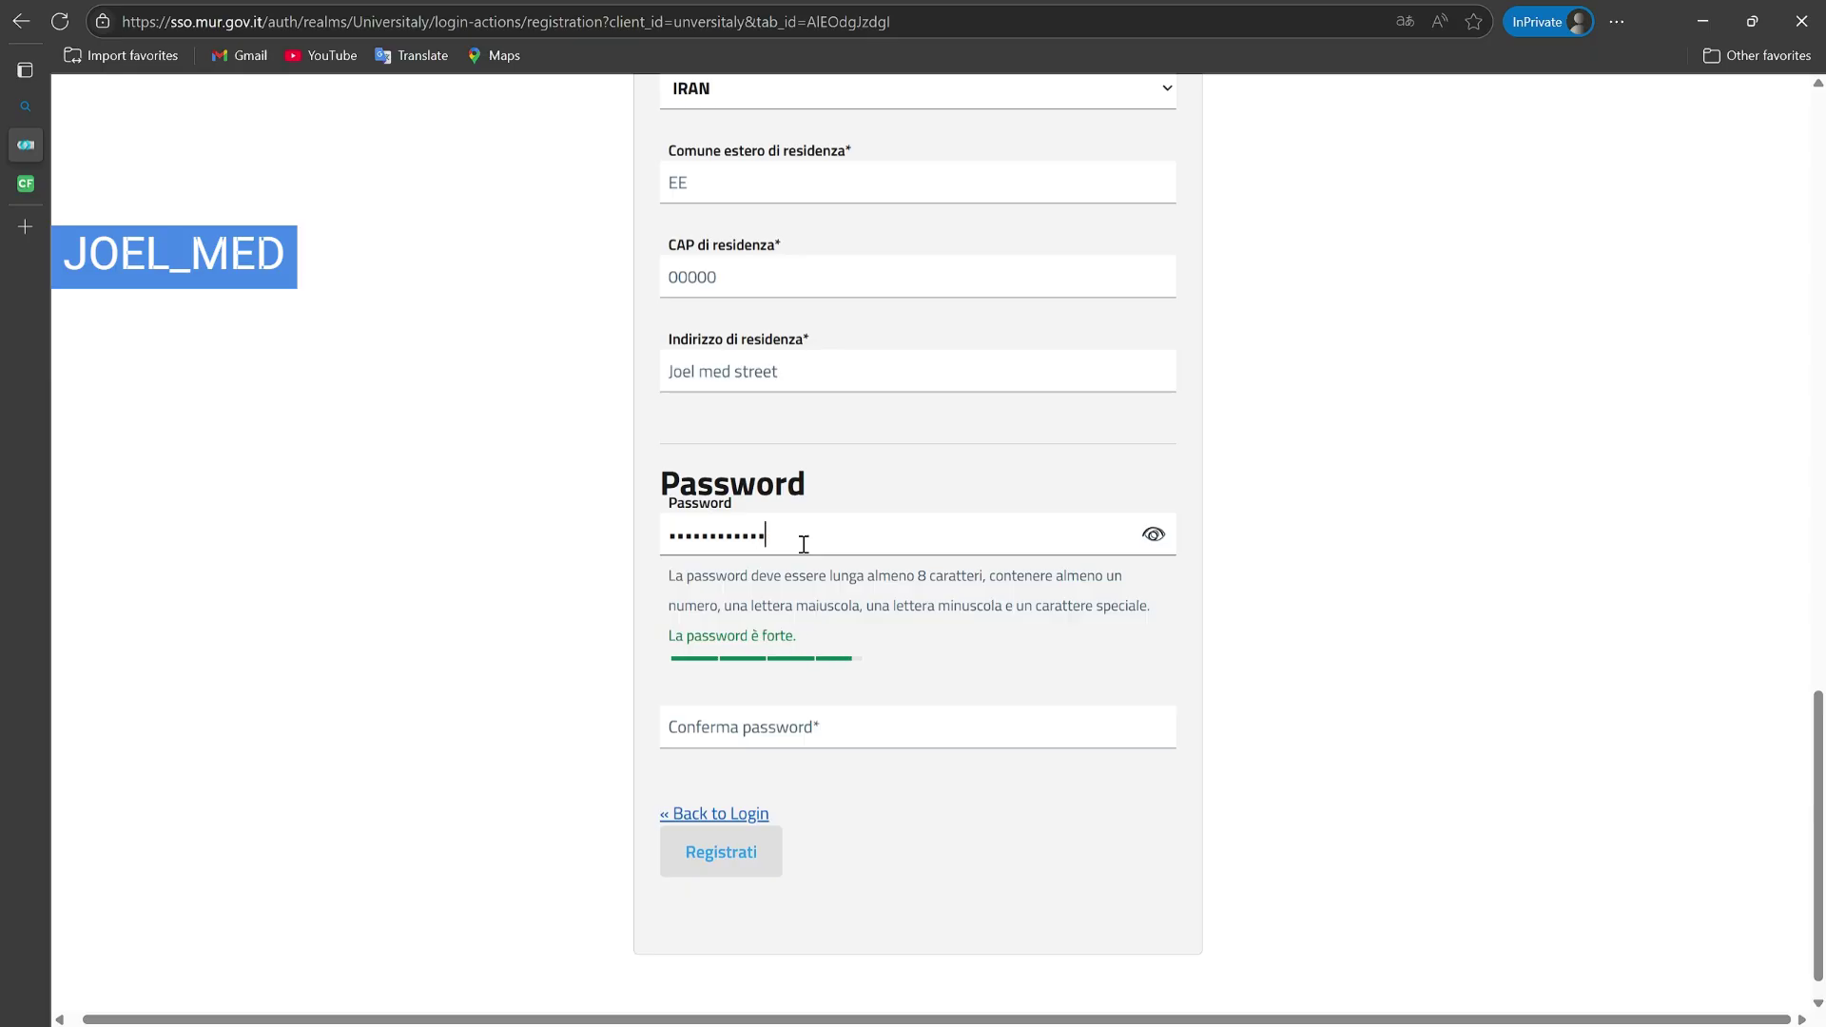
left_click(739, 729)
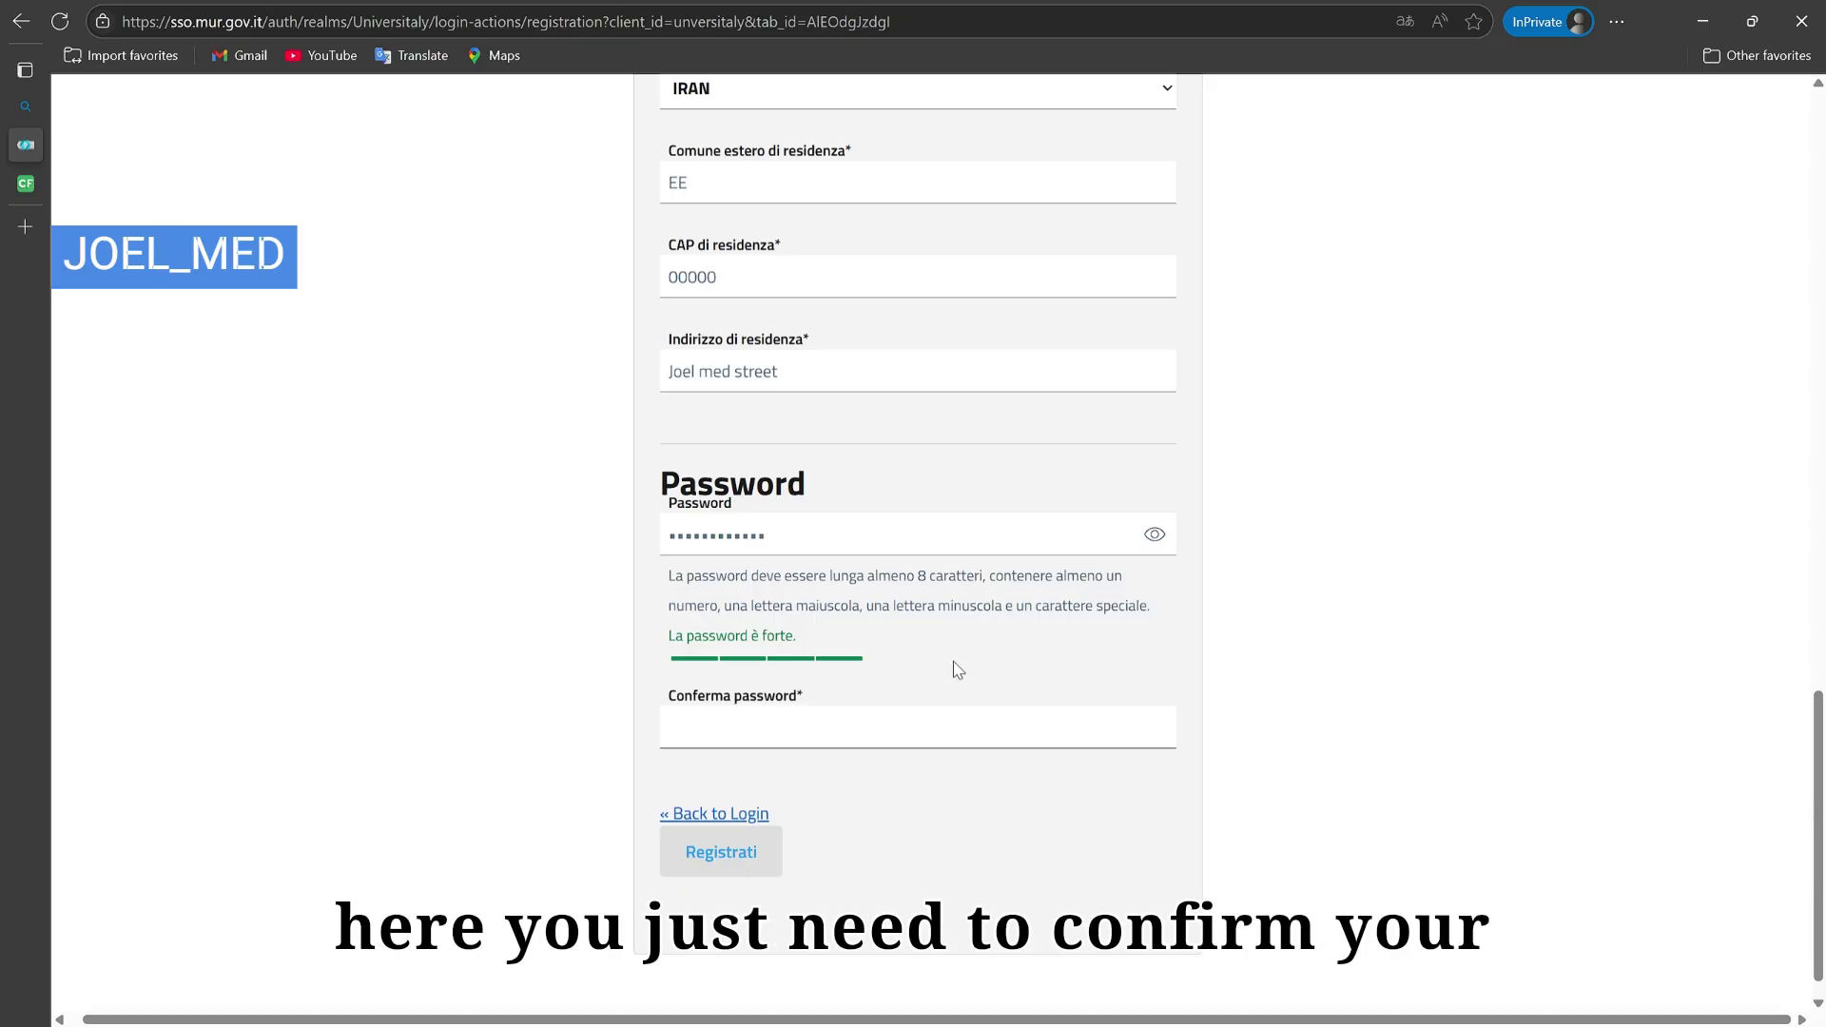
type("****")
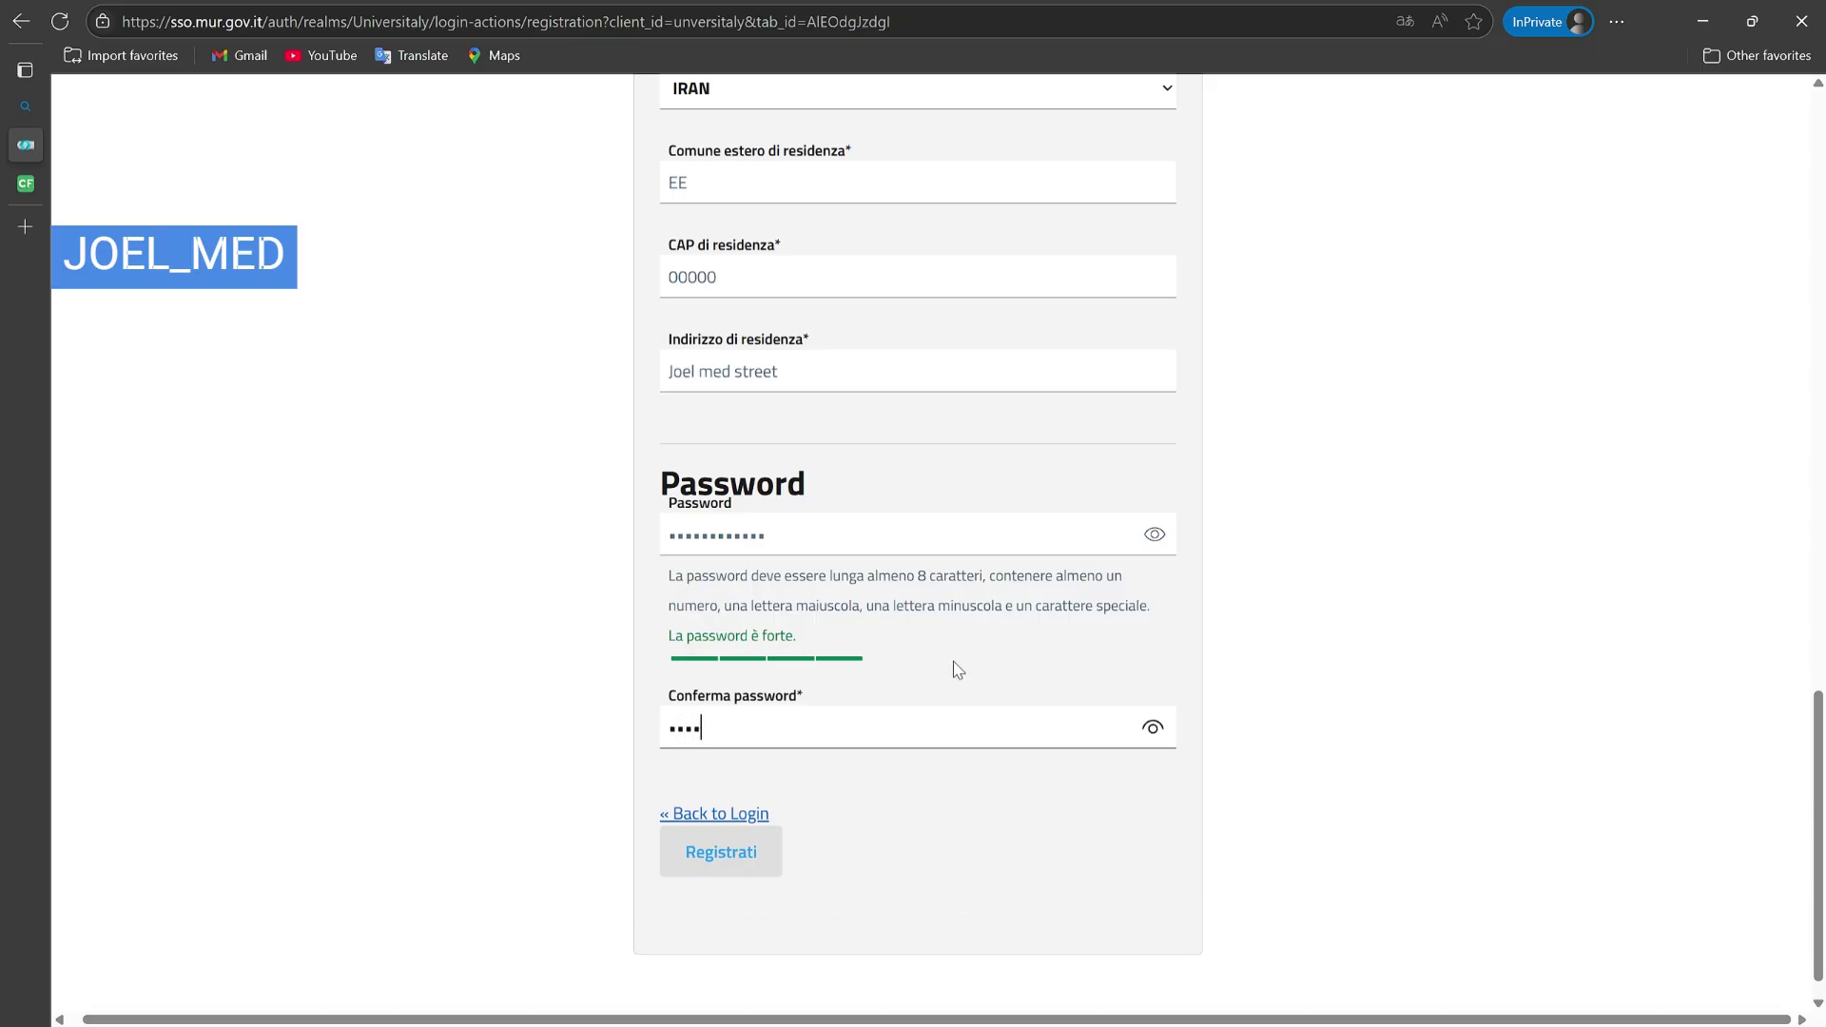
type("********")
left_click(982, 668)
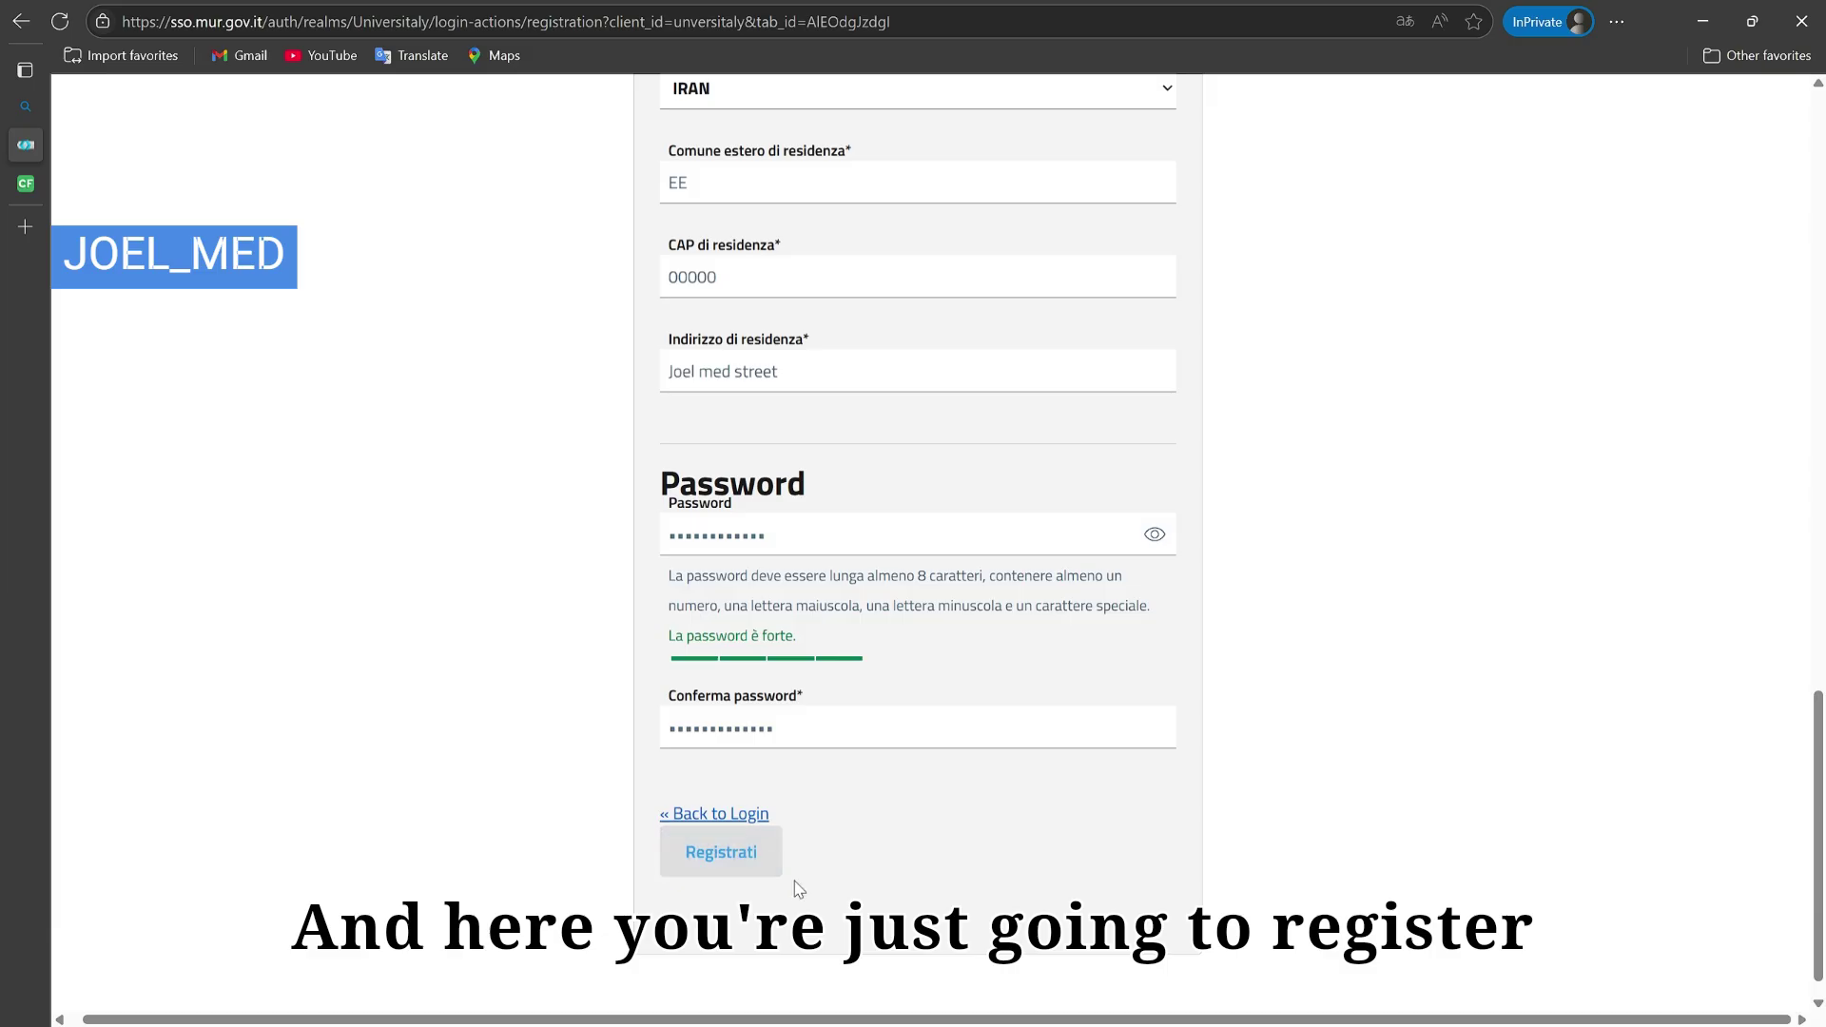
left_click(747, 848)
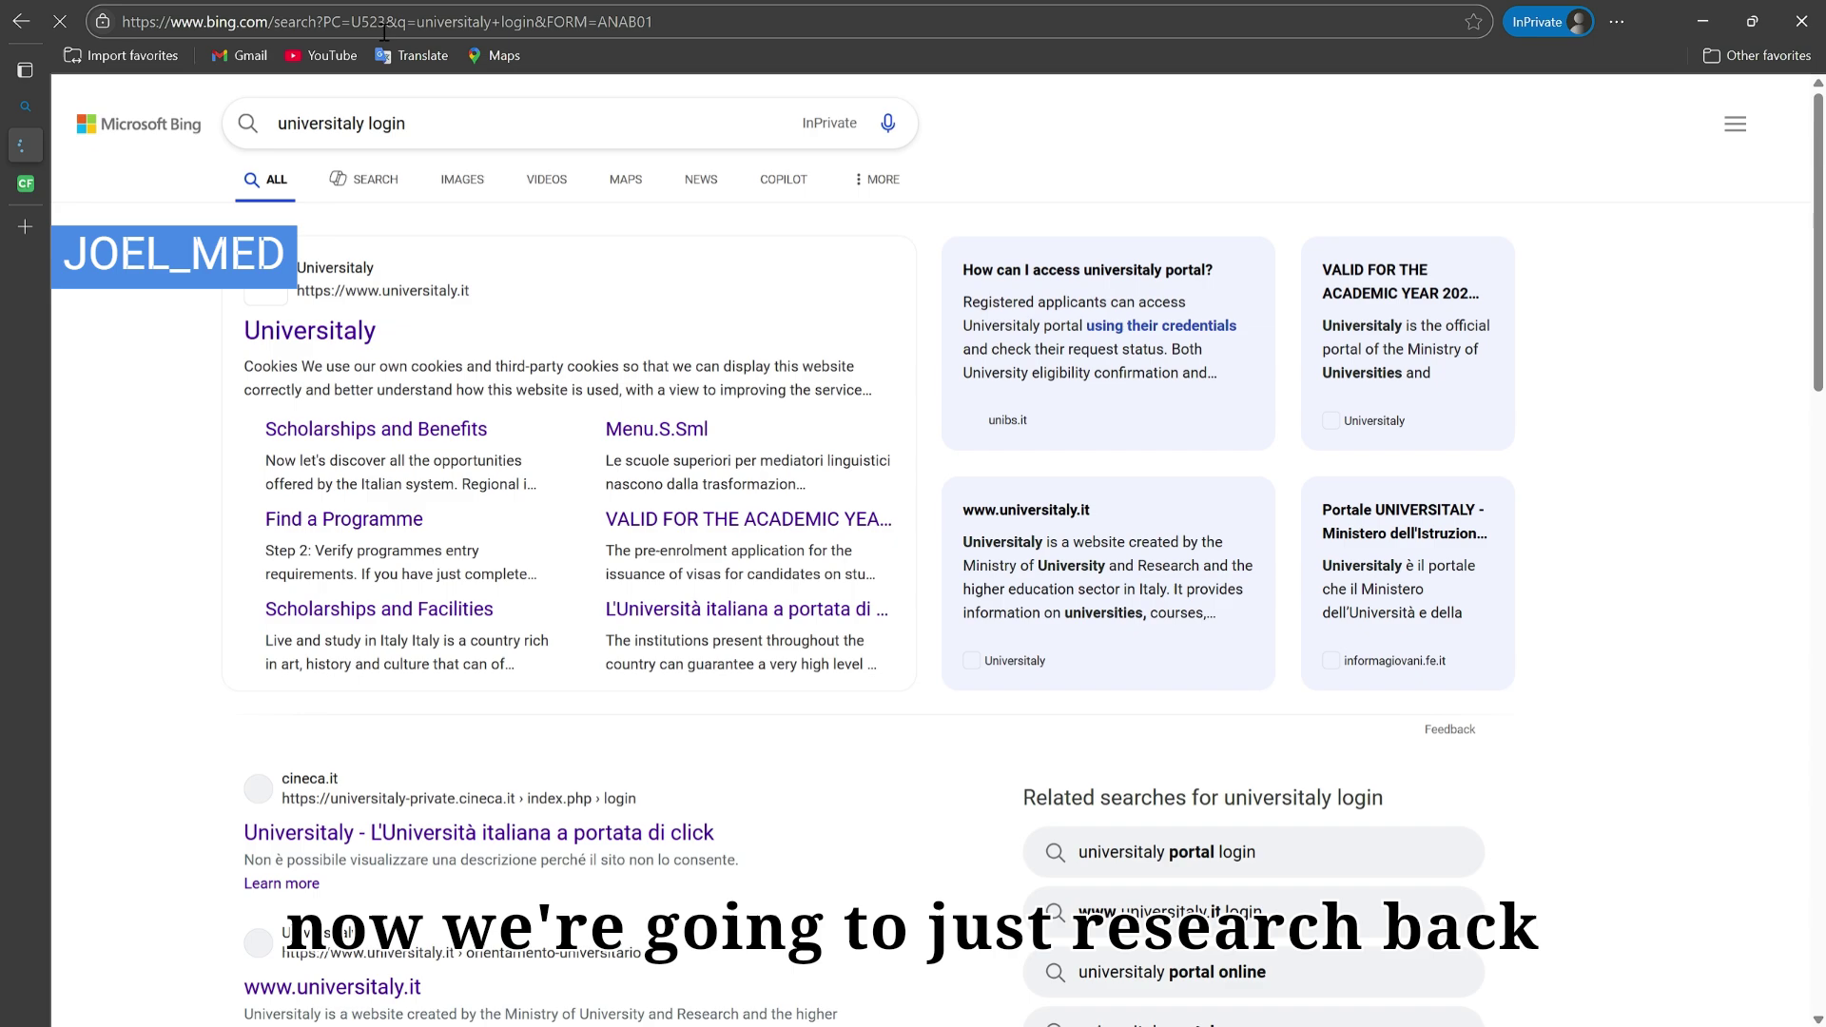
Step: Open the Universitaly result from Bing and log in to the student reserved area
left_click(366, 333)
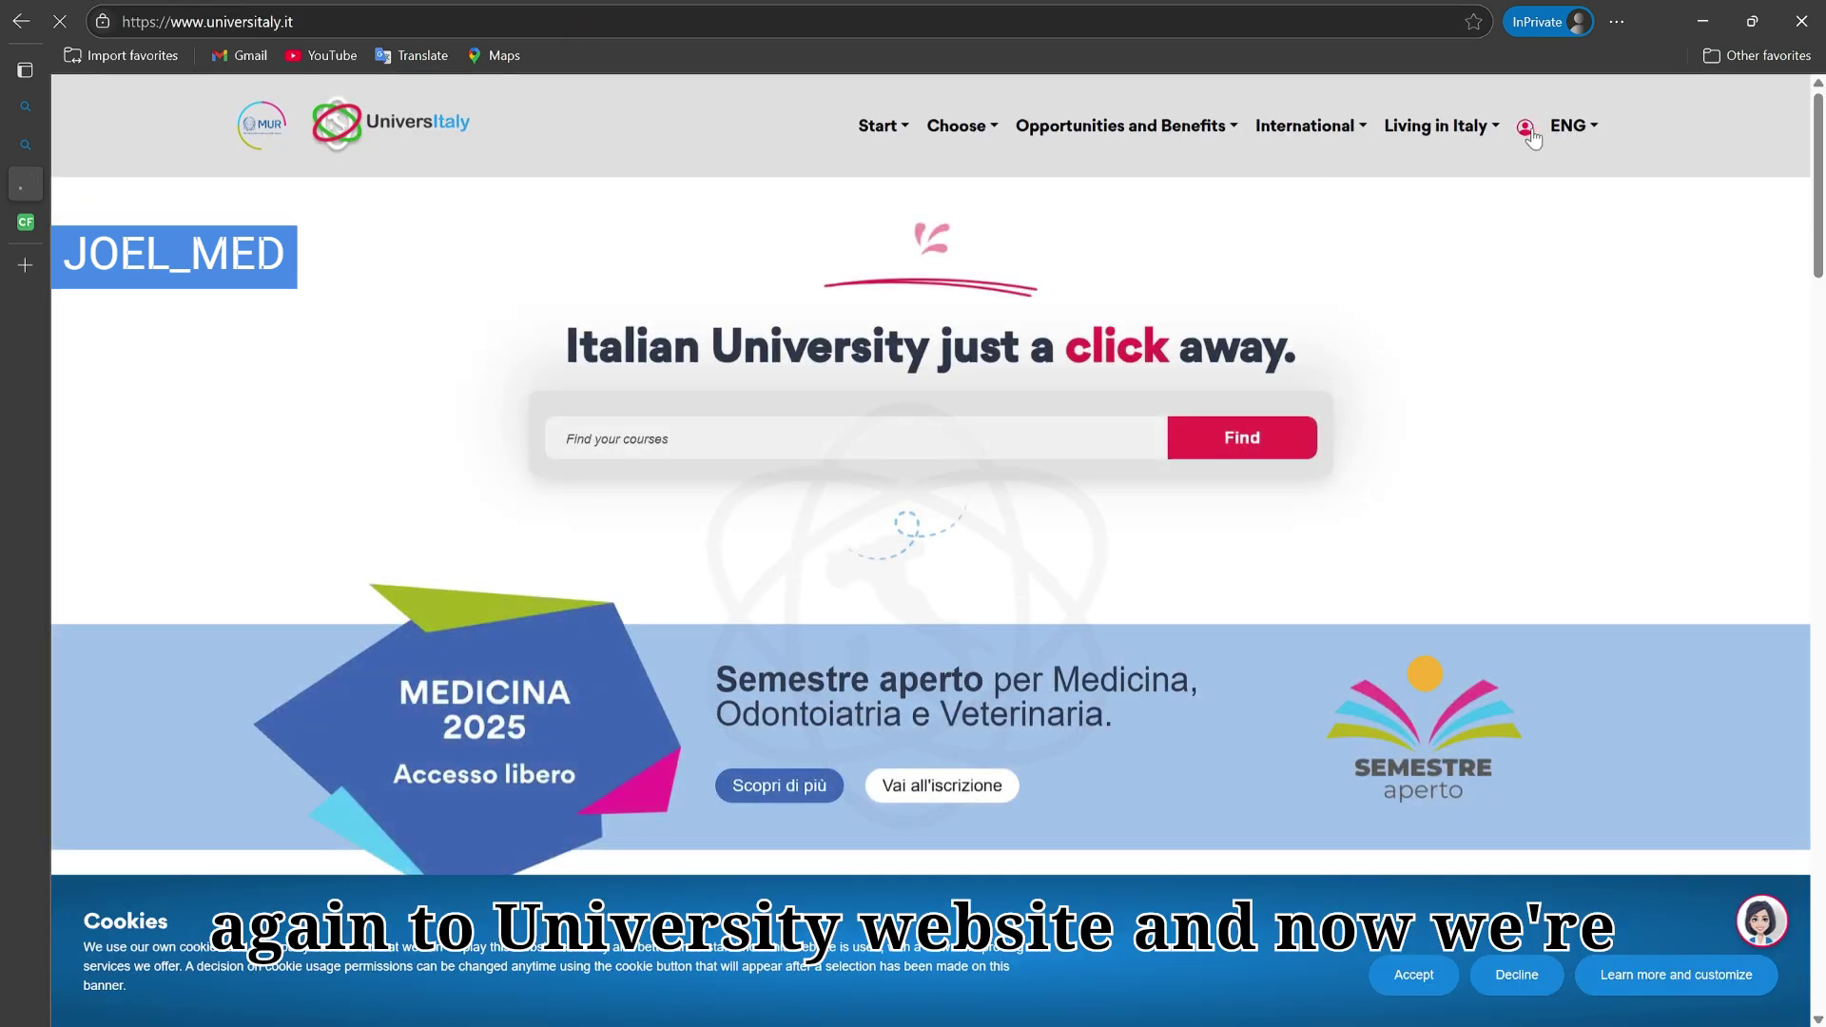
left_click(1525, 130)
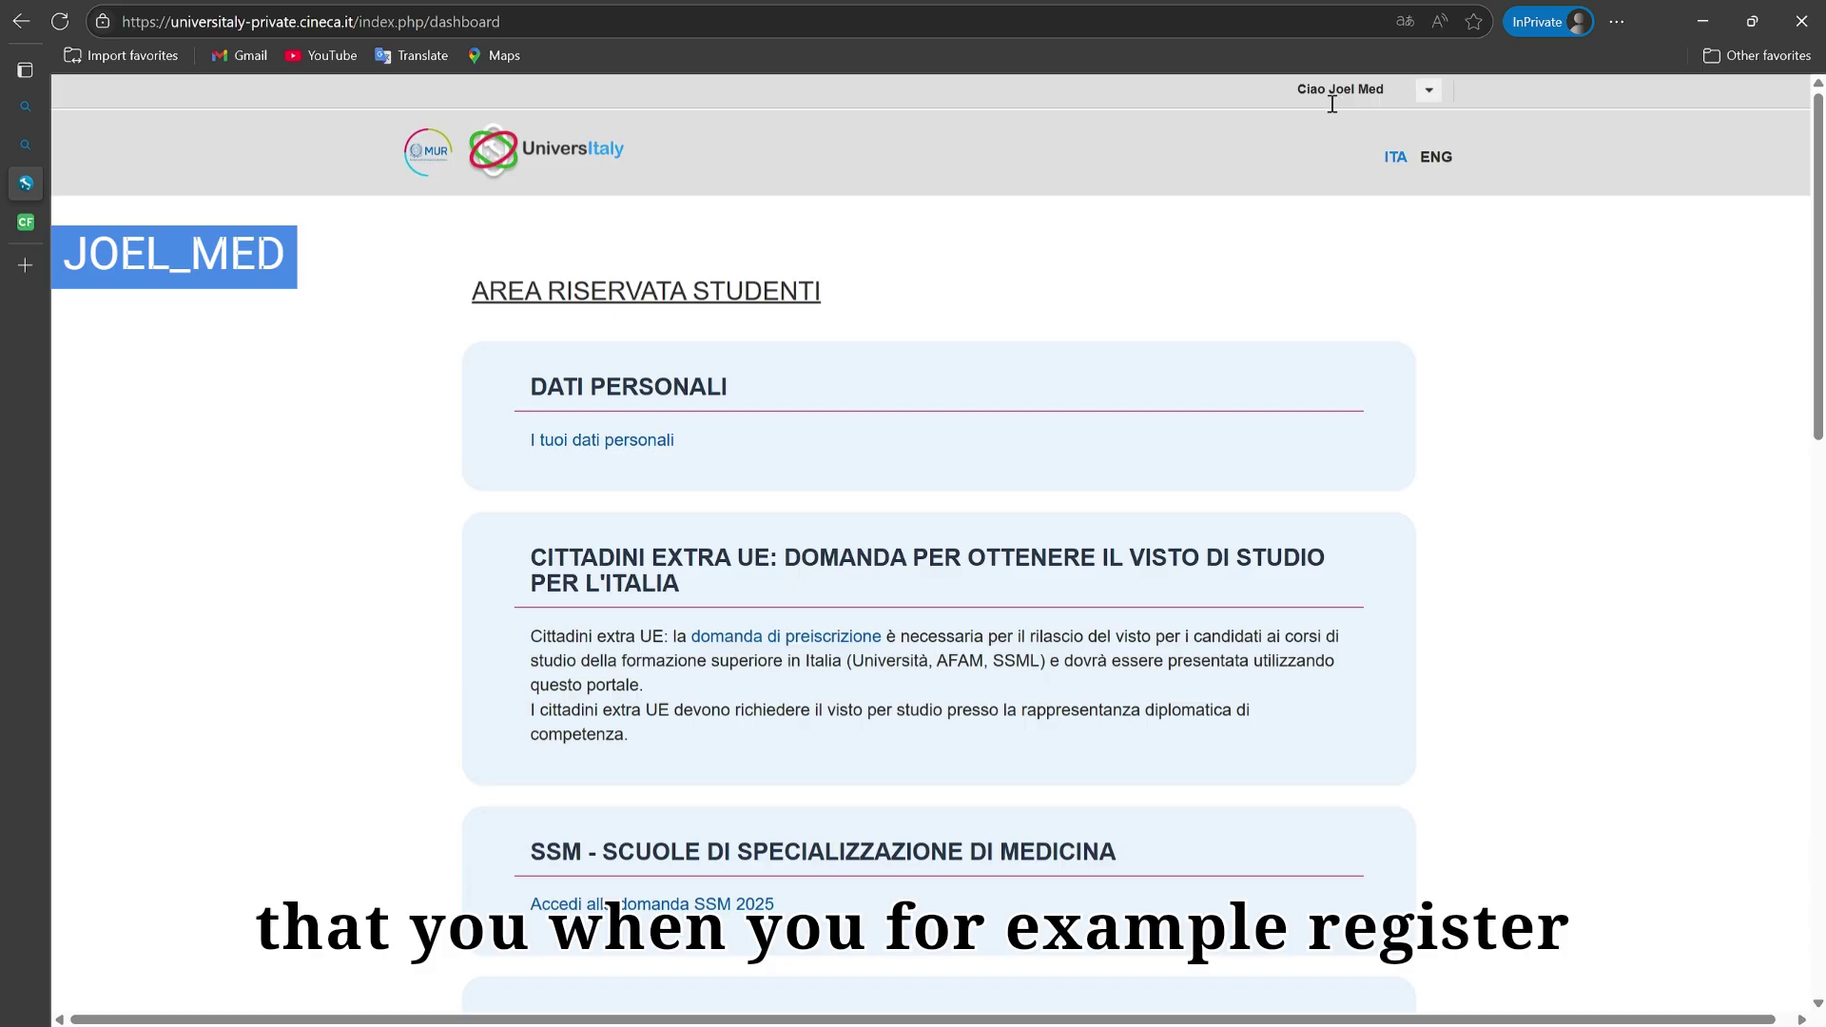
left_click_drag(1297, 95, 1384, 88)
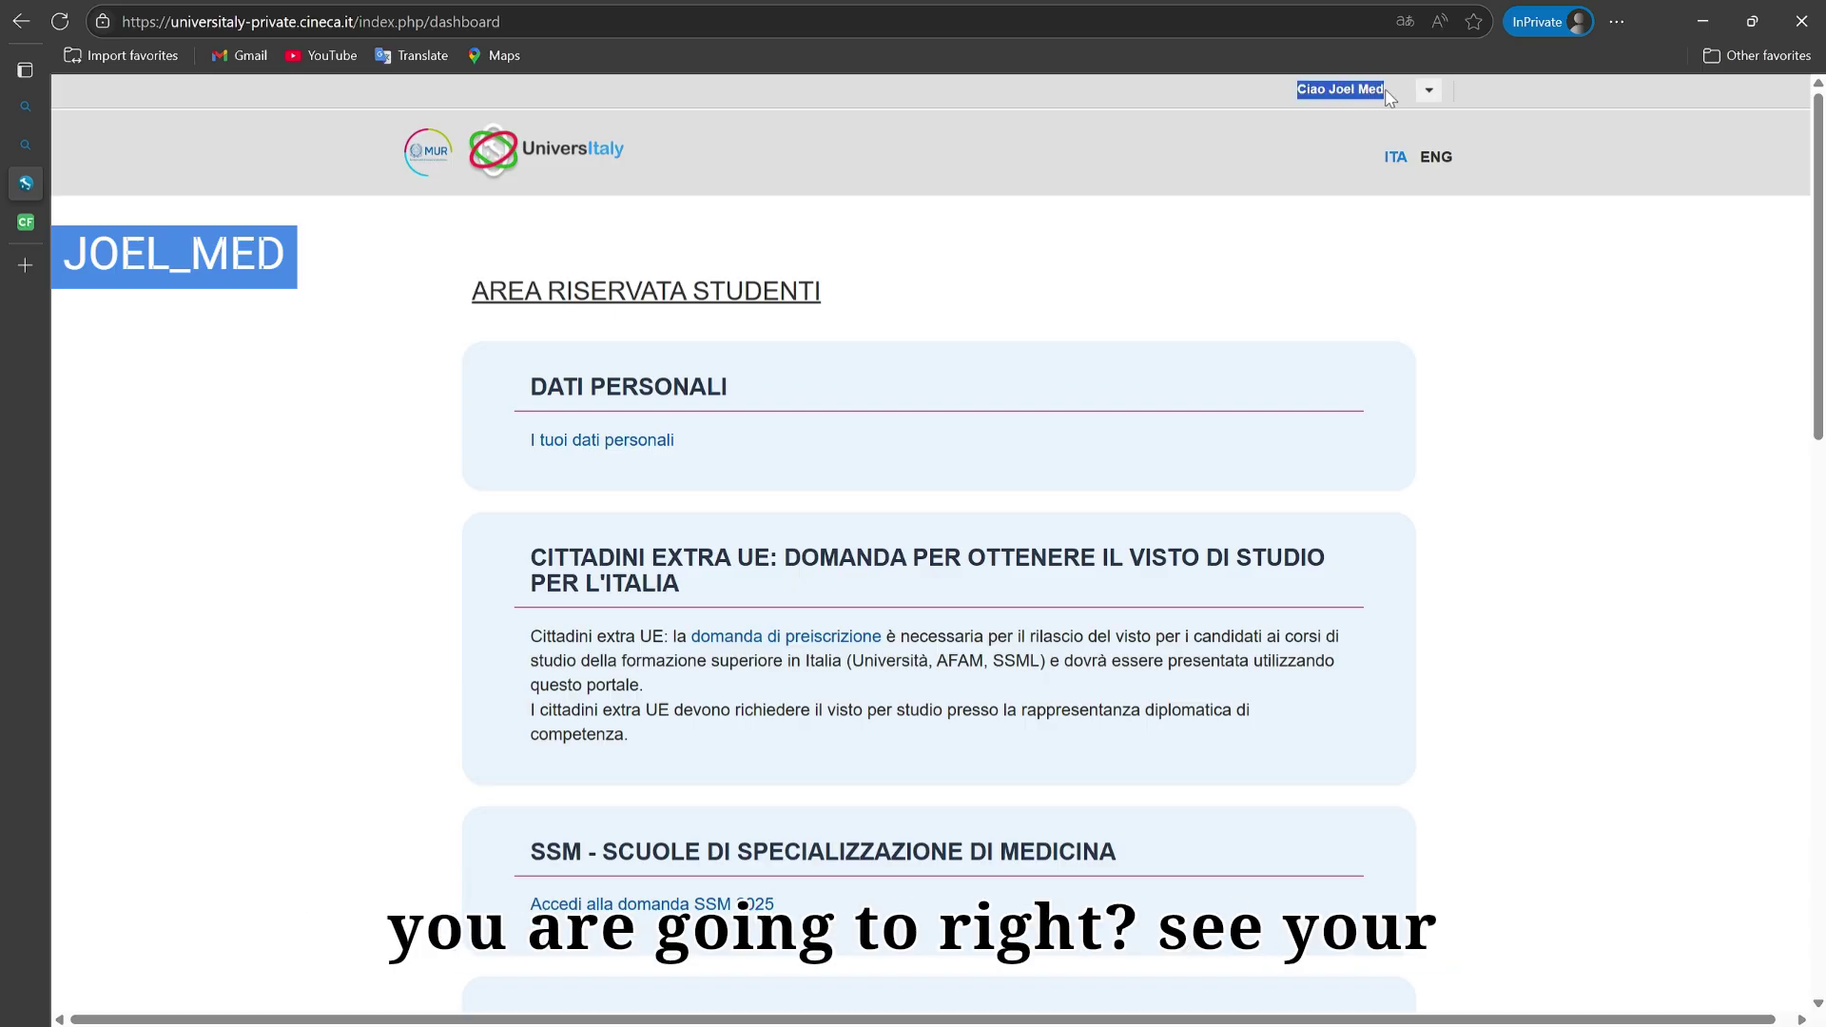
left_click(1371, 107)
left_click(1430, 94)
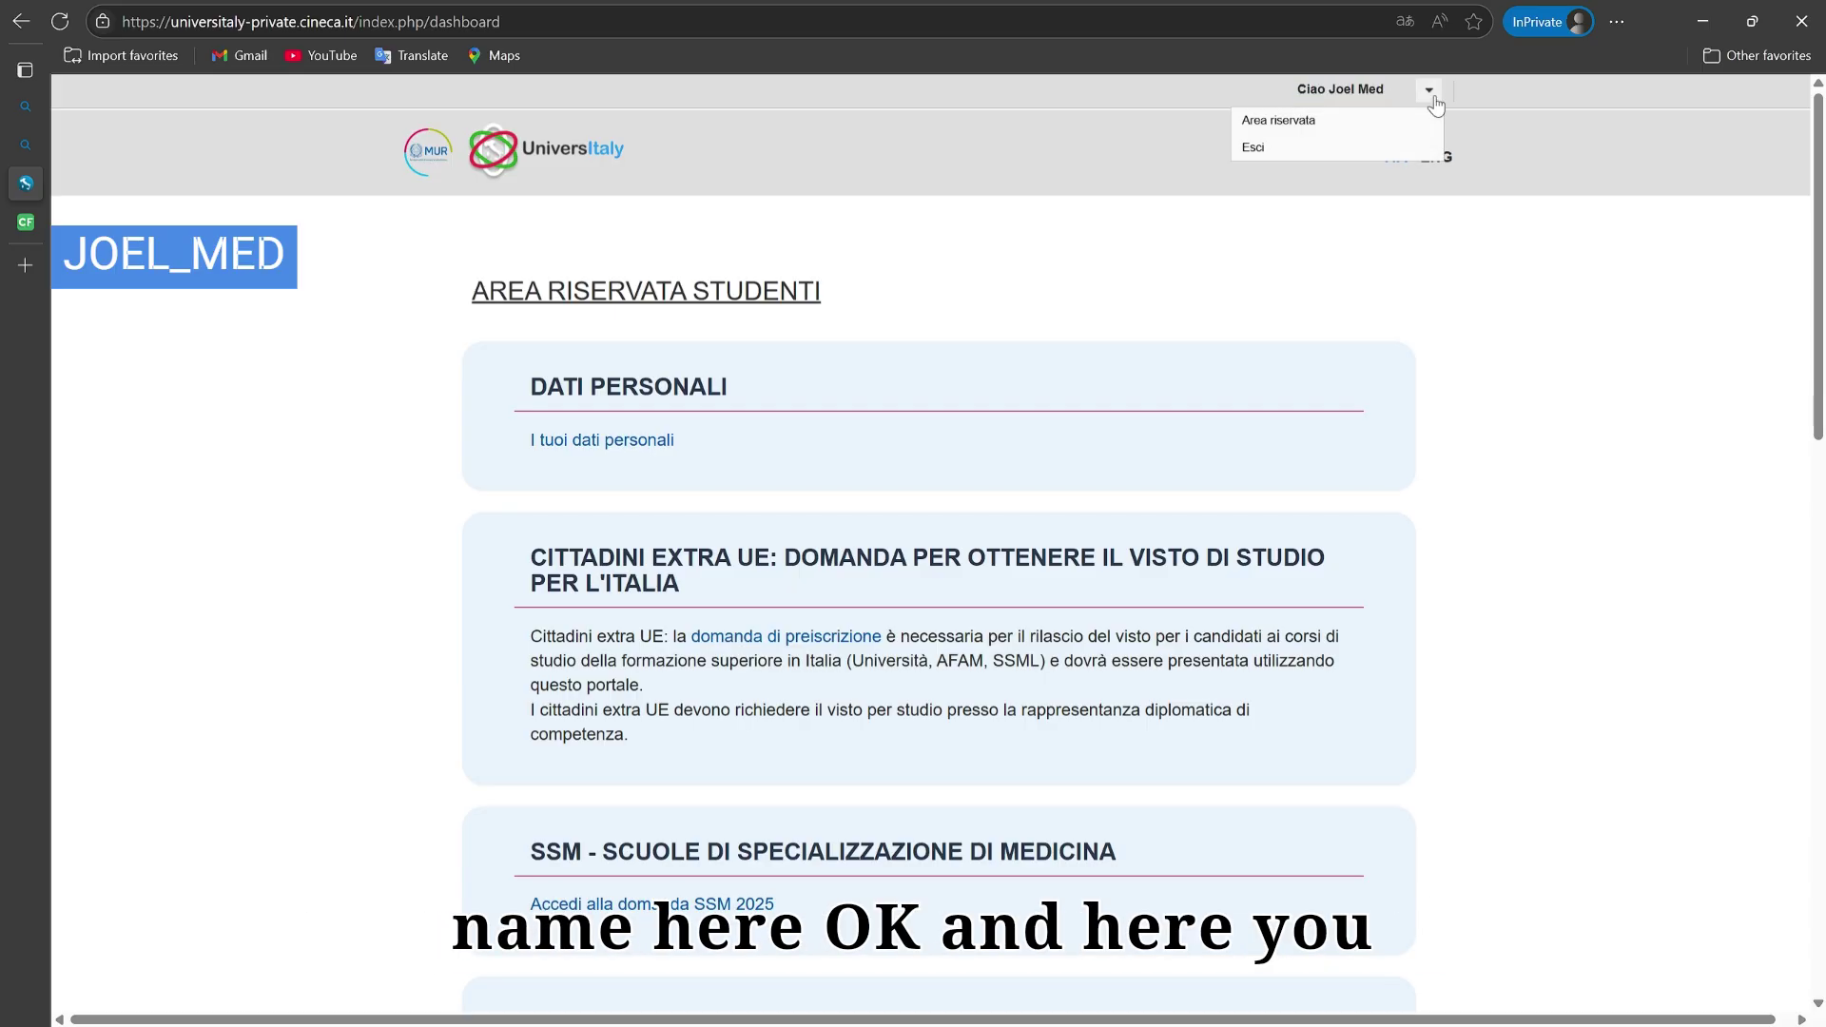
left_click(1274, 121)
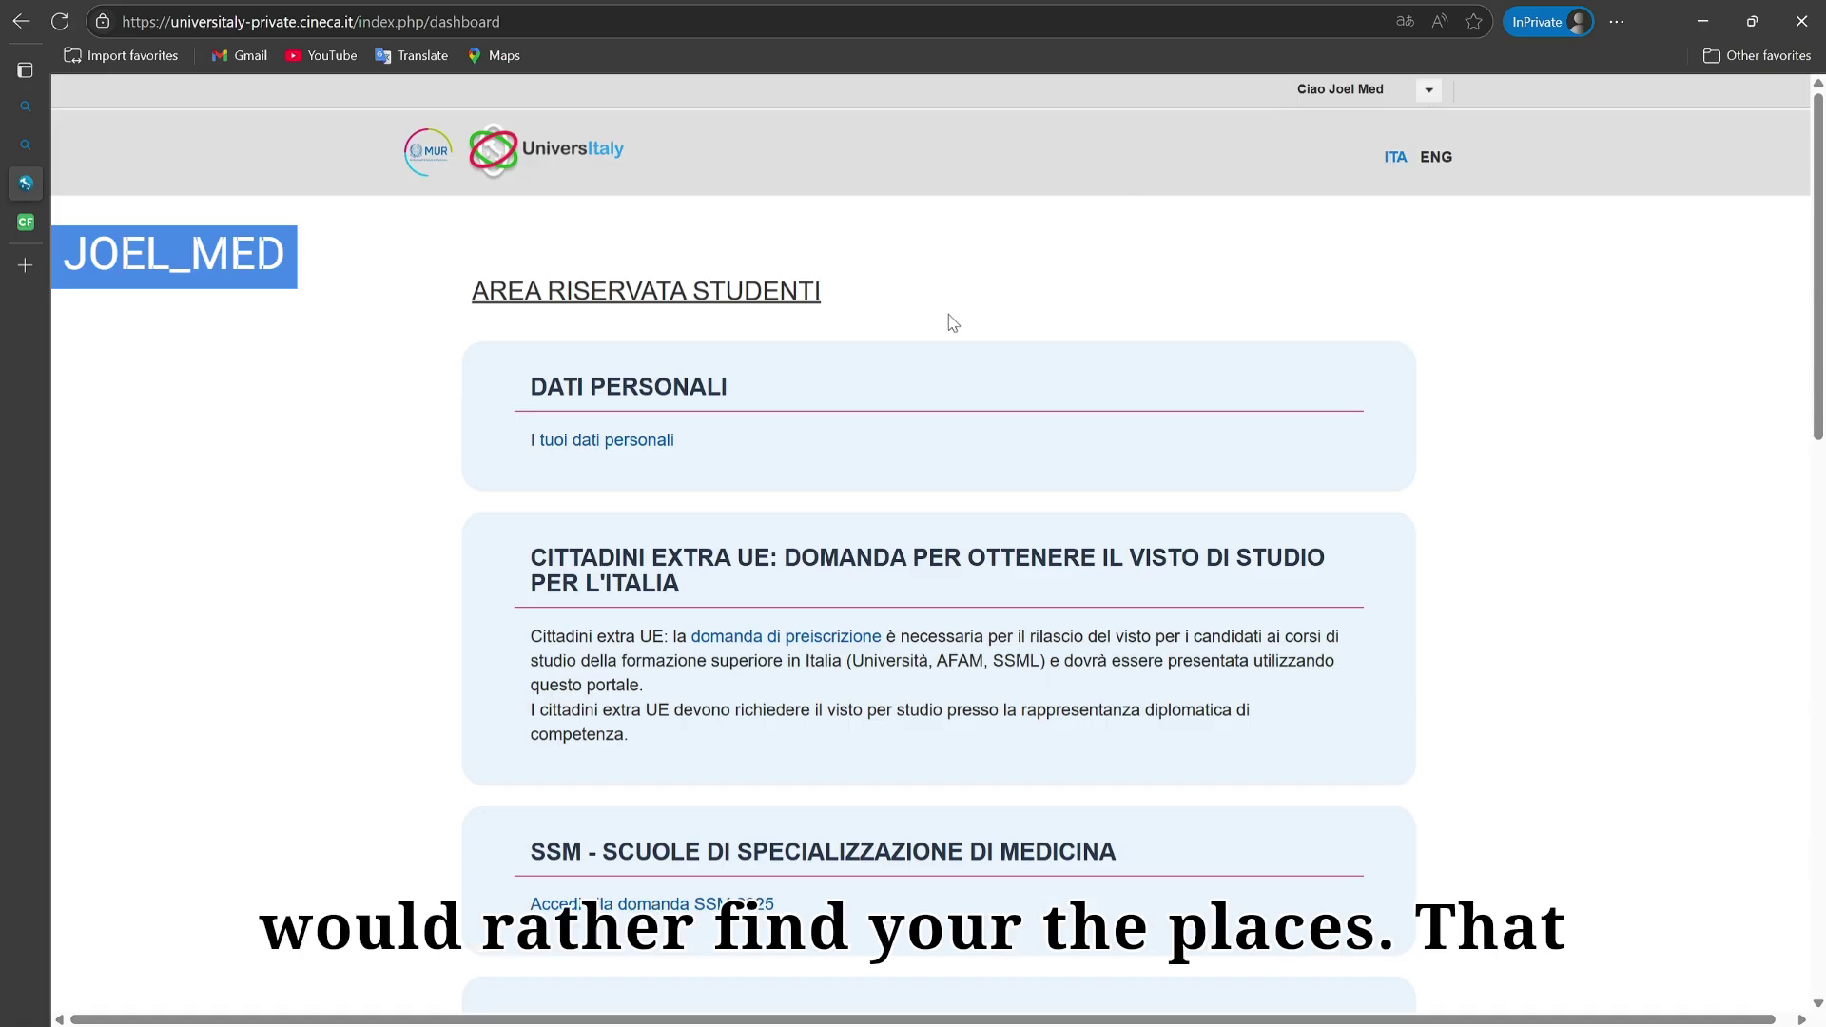
scroll(952, 324, "down", 10)
scroll(953, 323, "up", 10)
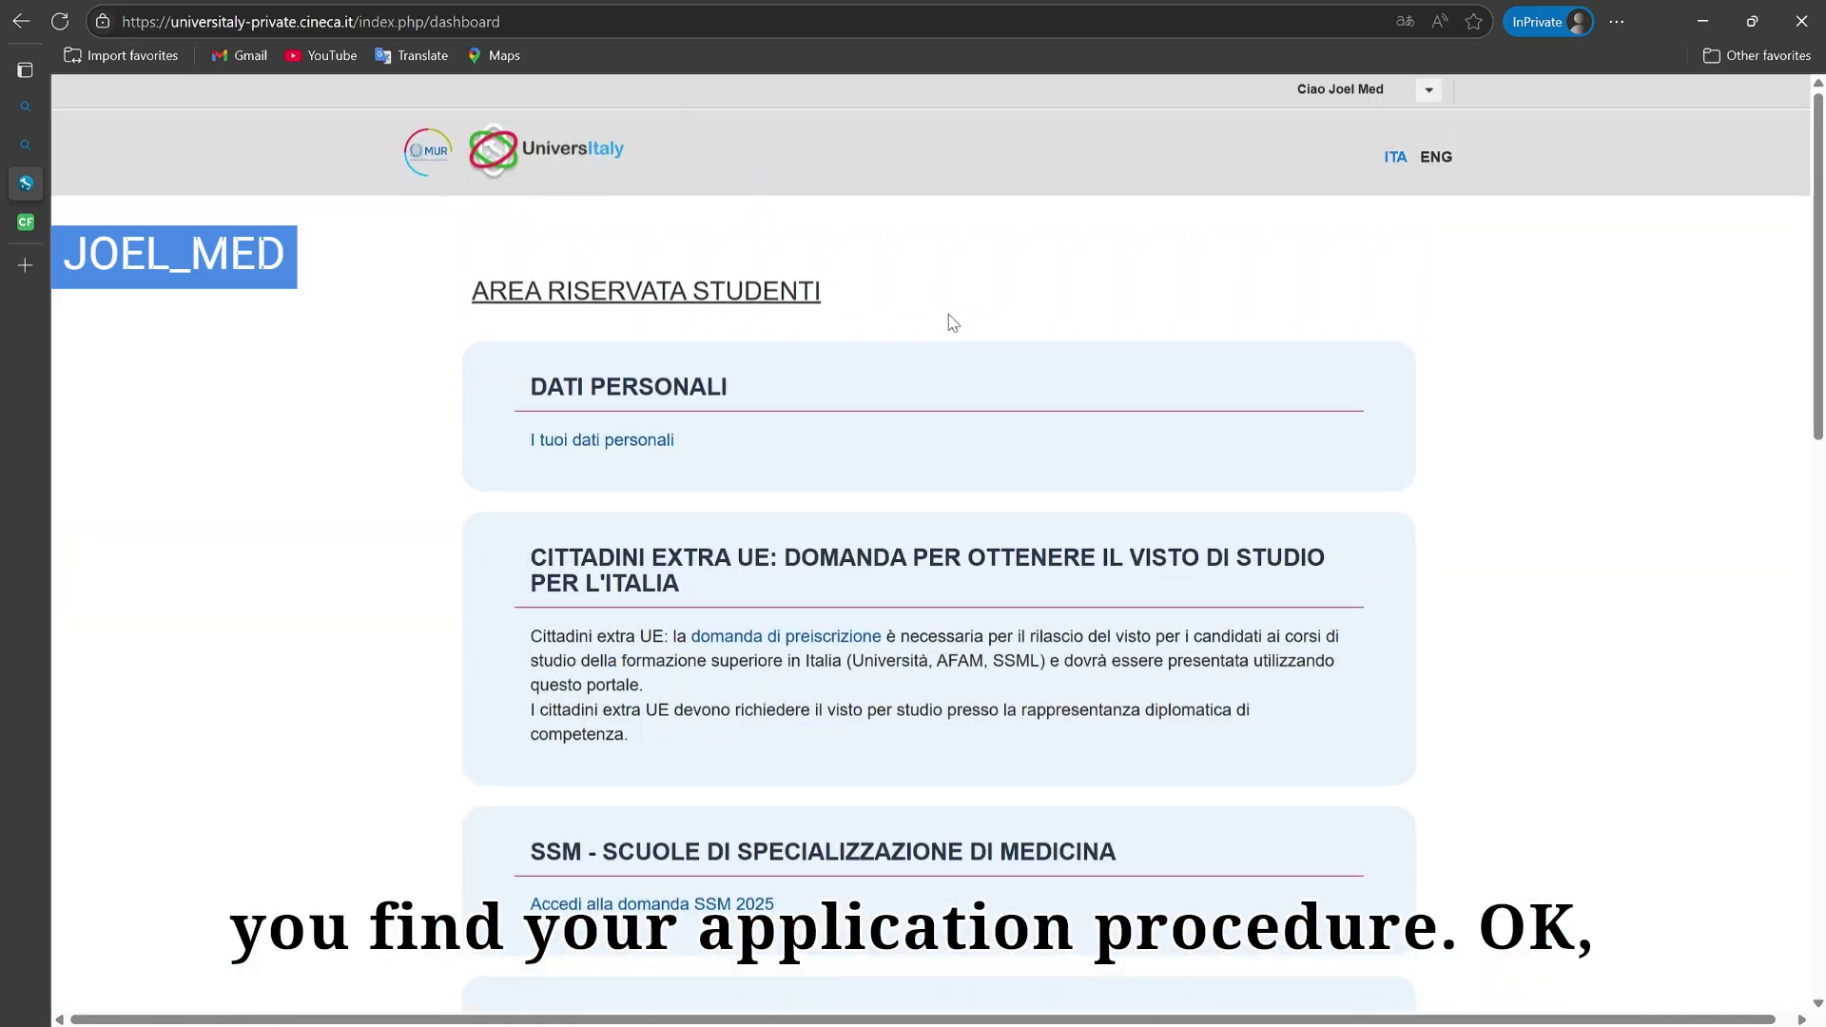
scroll(828, 665, "down", 2)
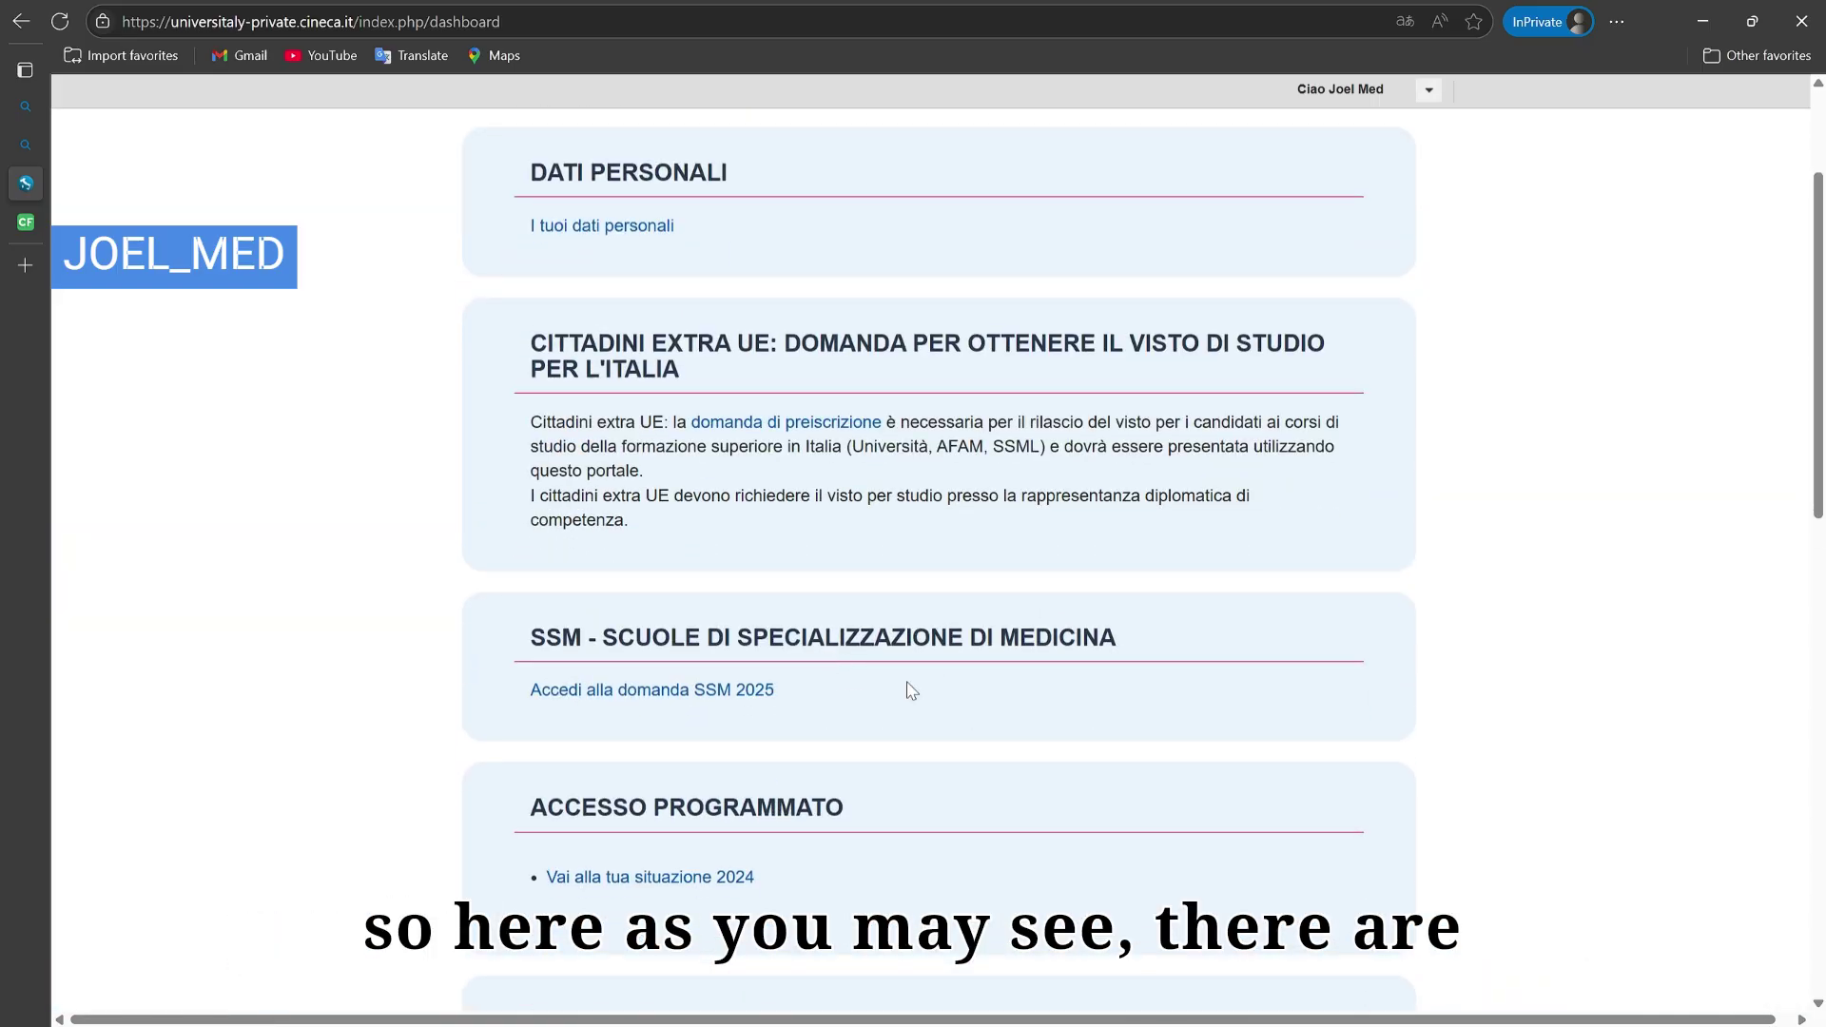
scroll(863, 642, "down", 3)
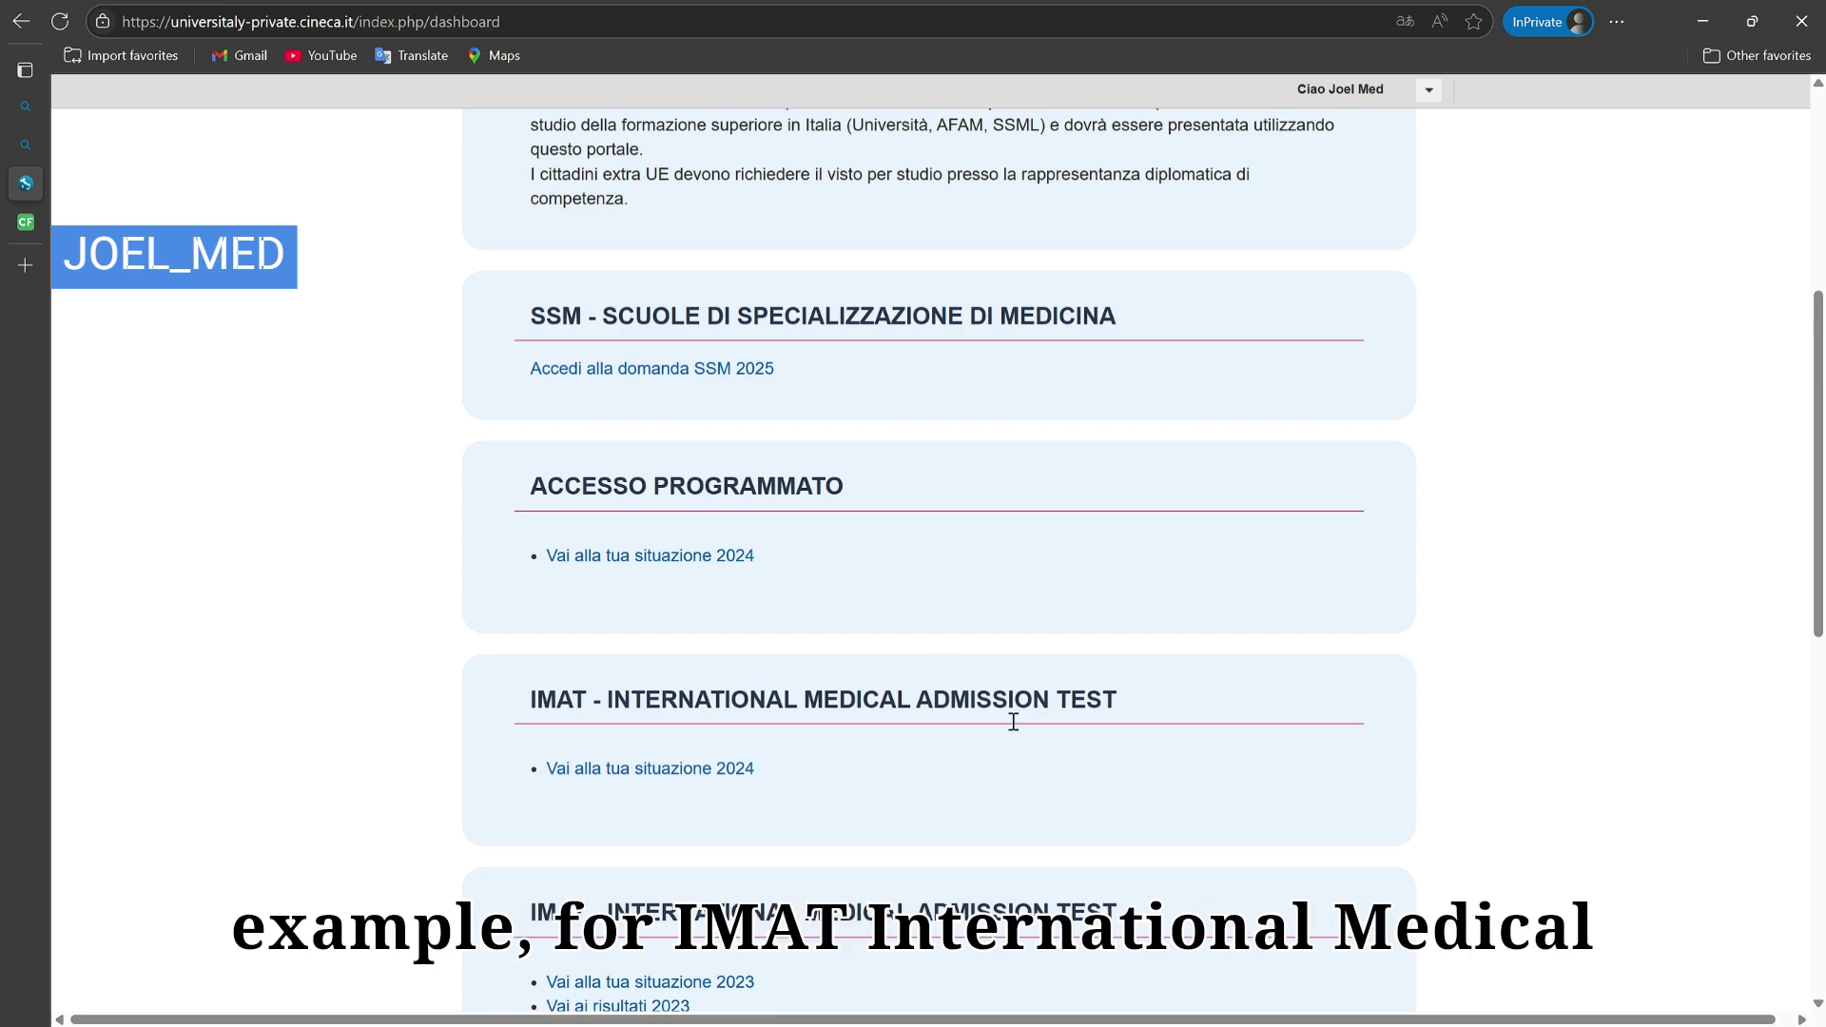
scroll(1014, 720, "down", 1)
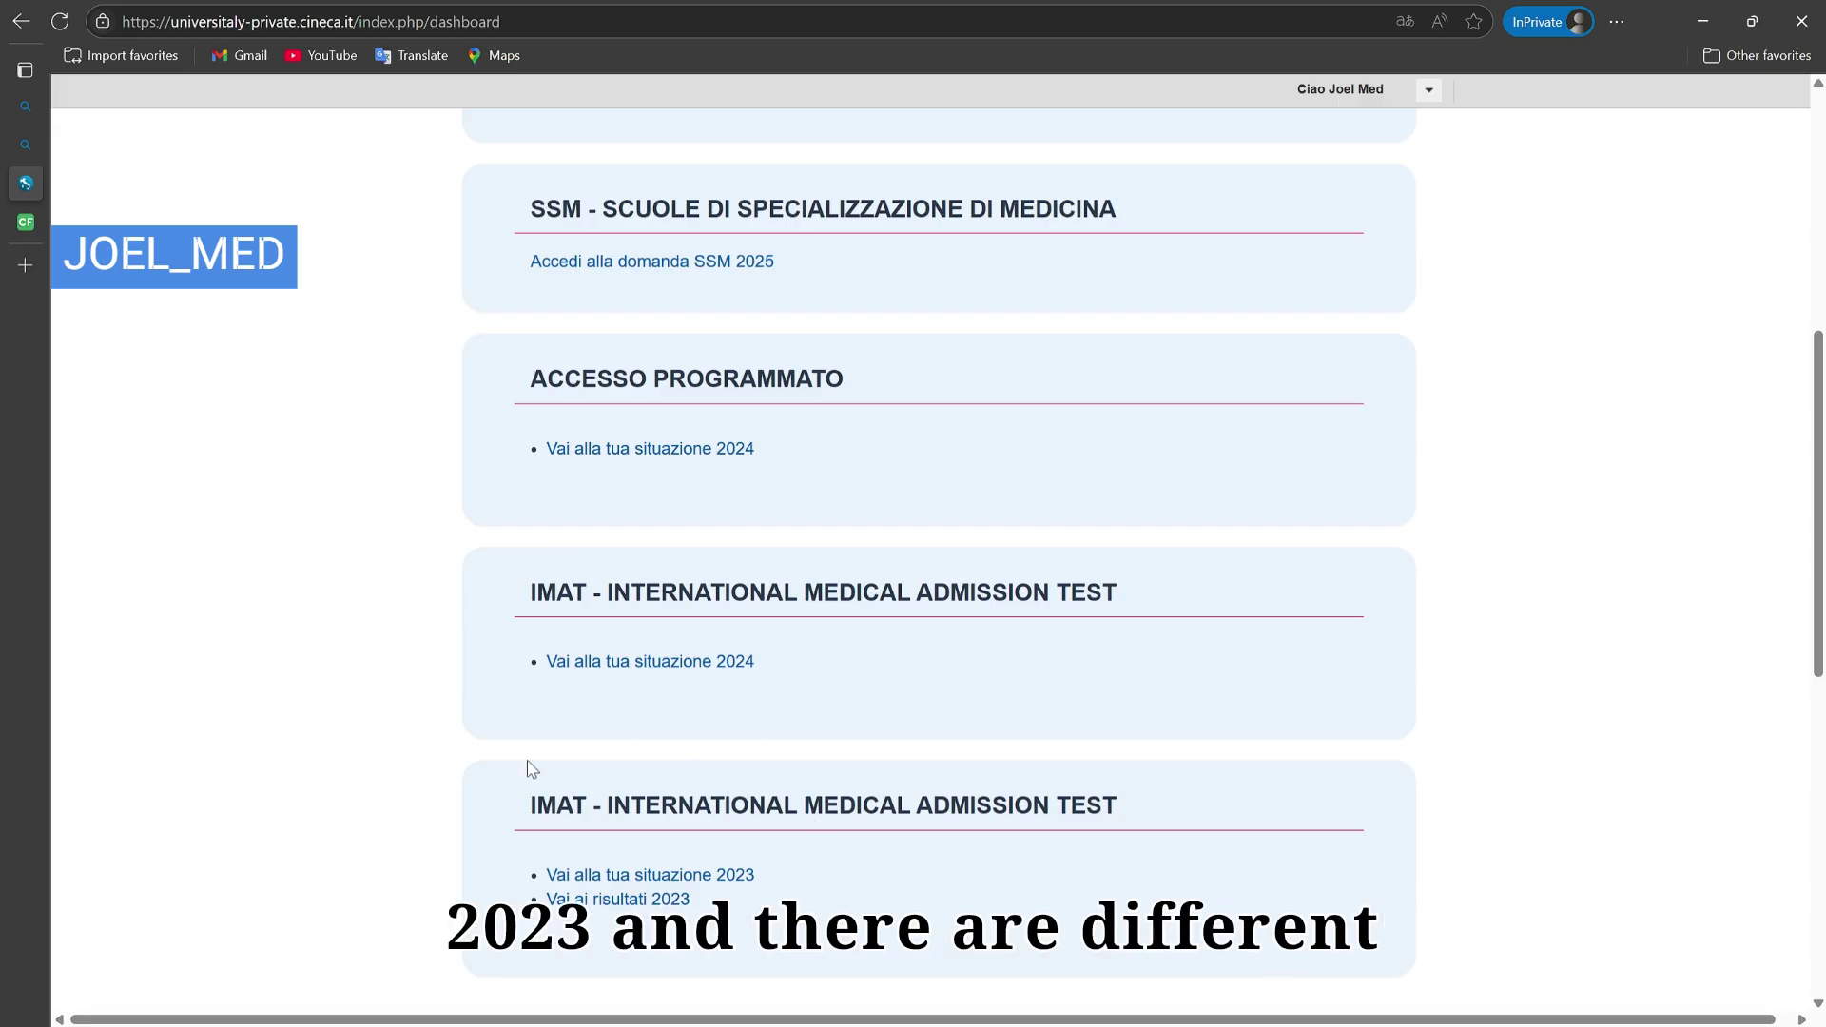
scroll(941, 599, "up", 7)
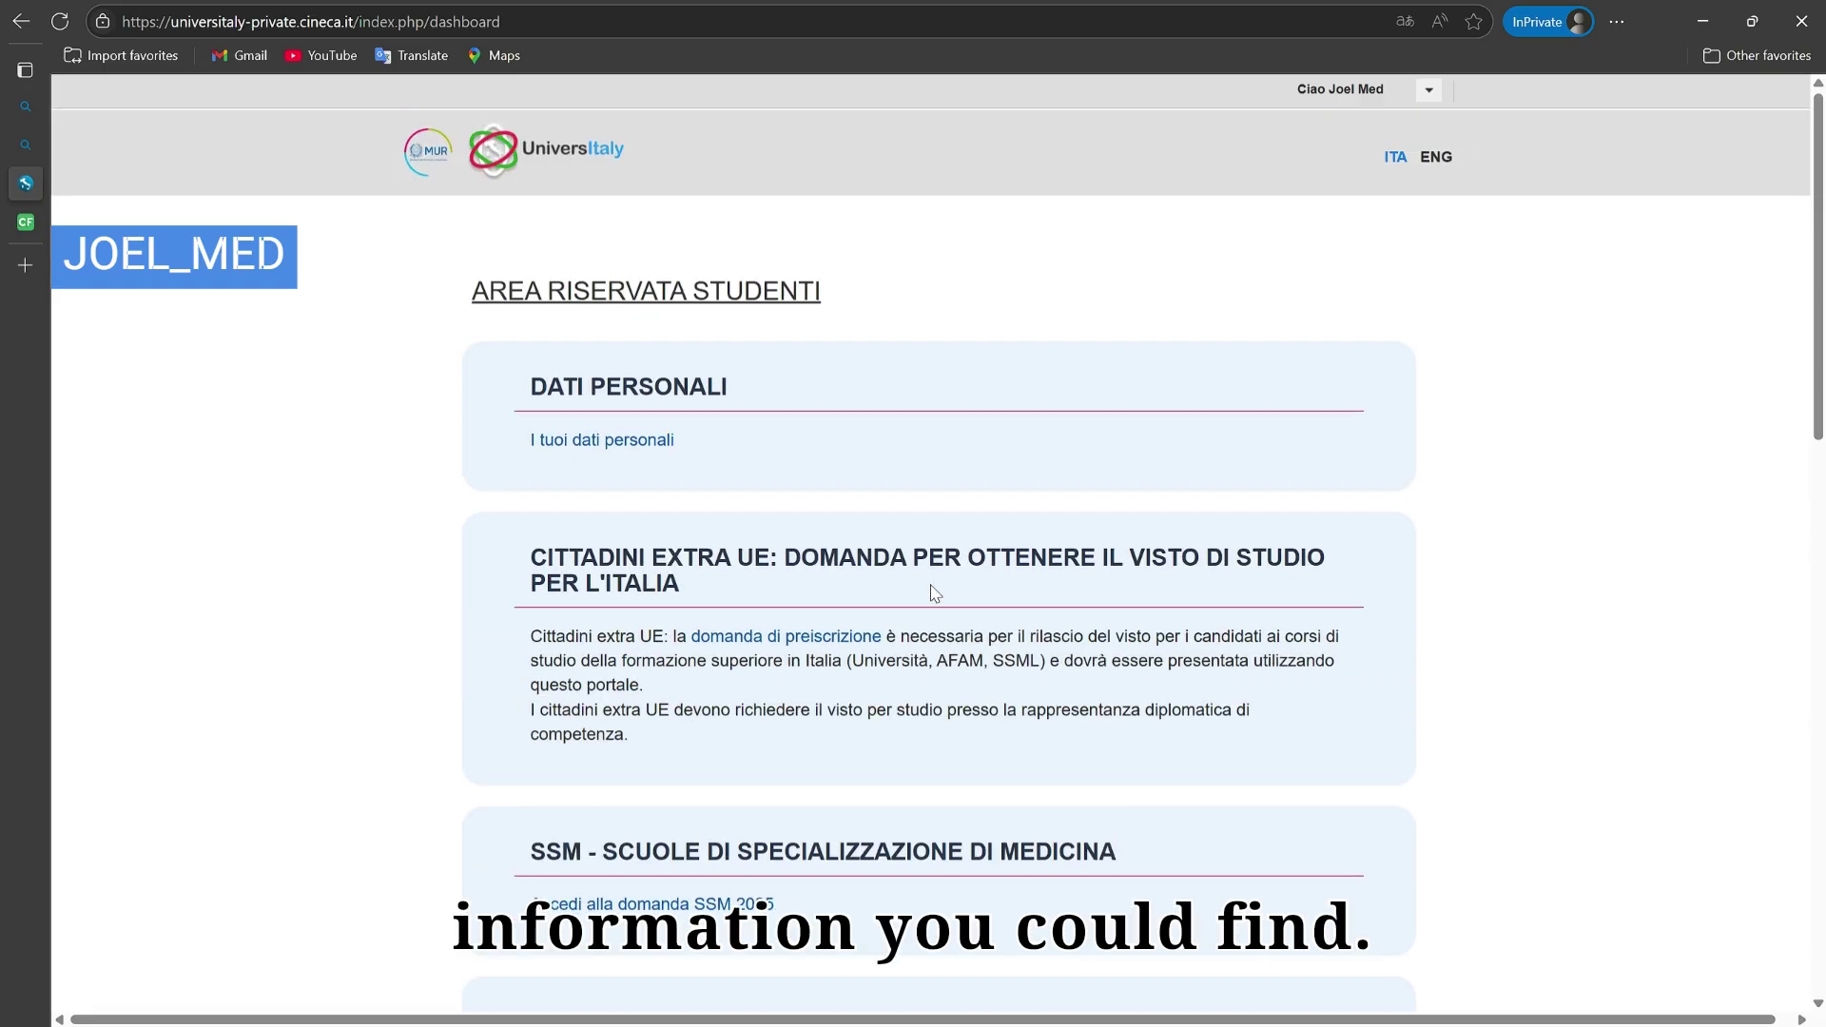